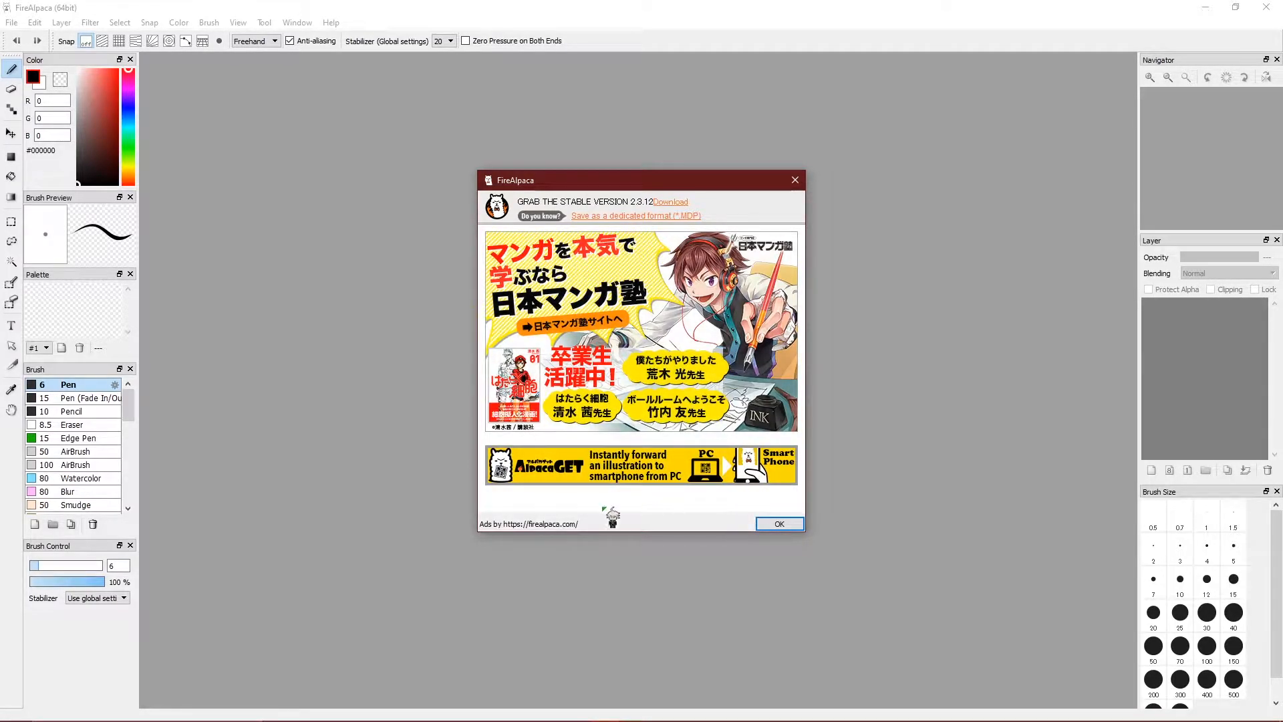
Close the startup advertisement and bring up the File menu.
{"action": "left_click", "coordinate": [779, 524]}
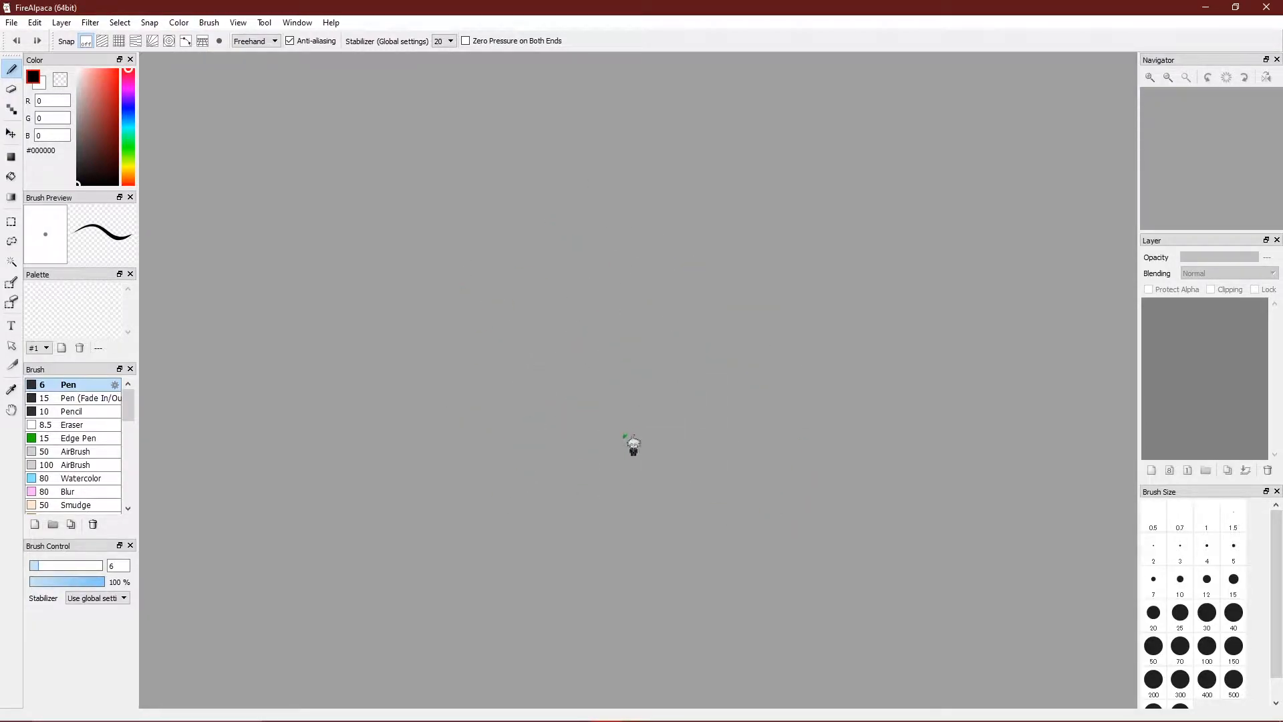
{"action": "left_click", "coordinate": [12, 23]}
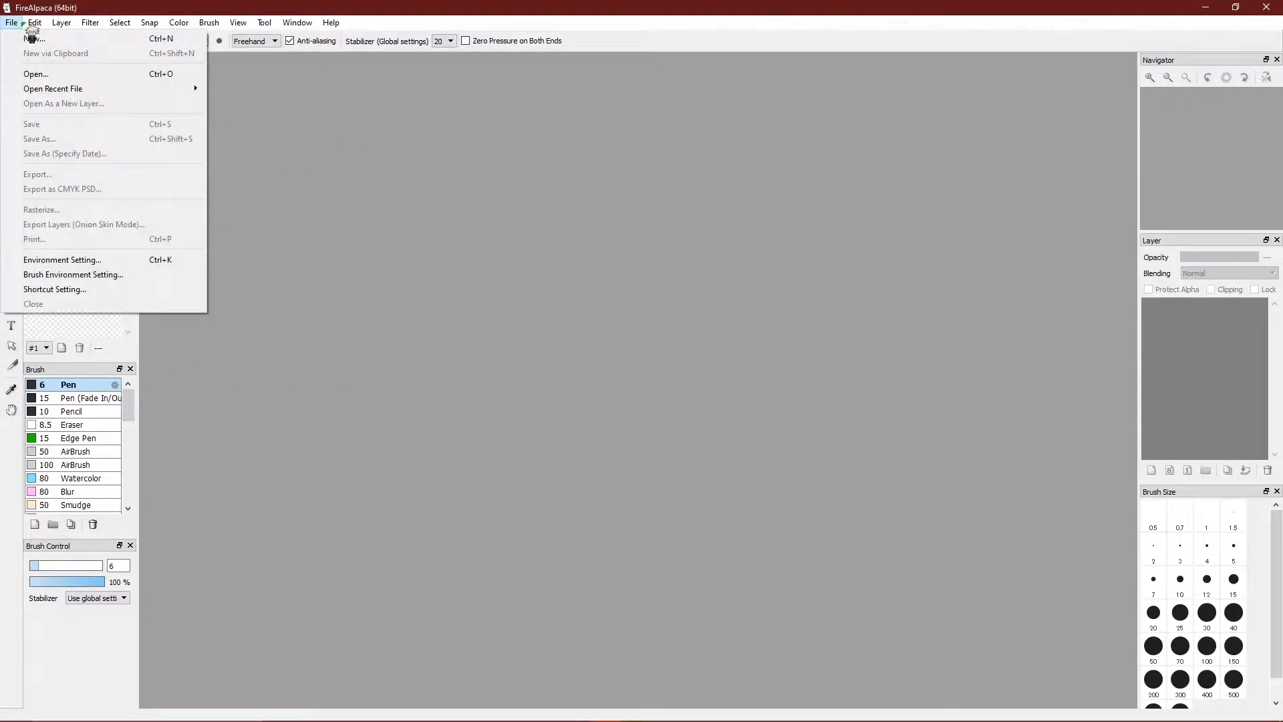
Create a new 1920×1080 pixel canvas with a Transparent background color.
{"action": "left_click", "coordinate": [30, 38]}
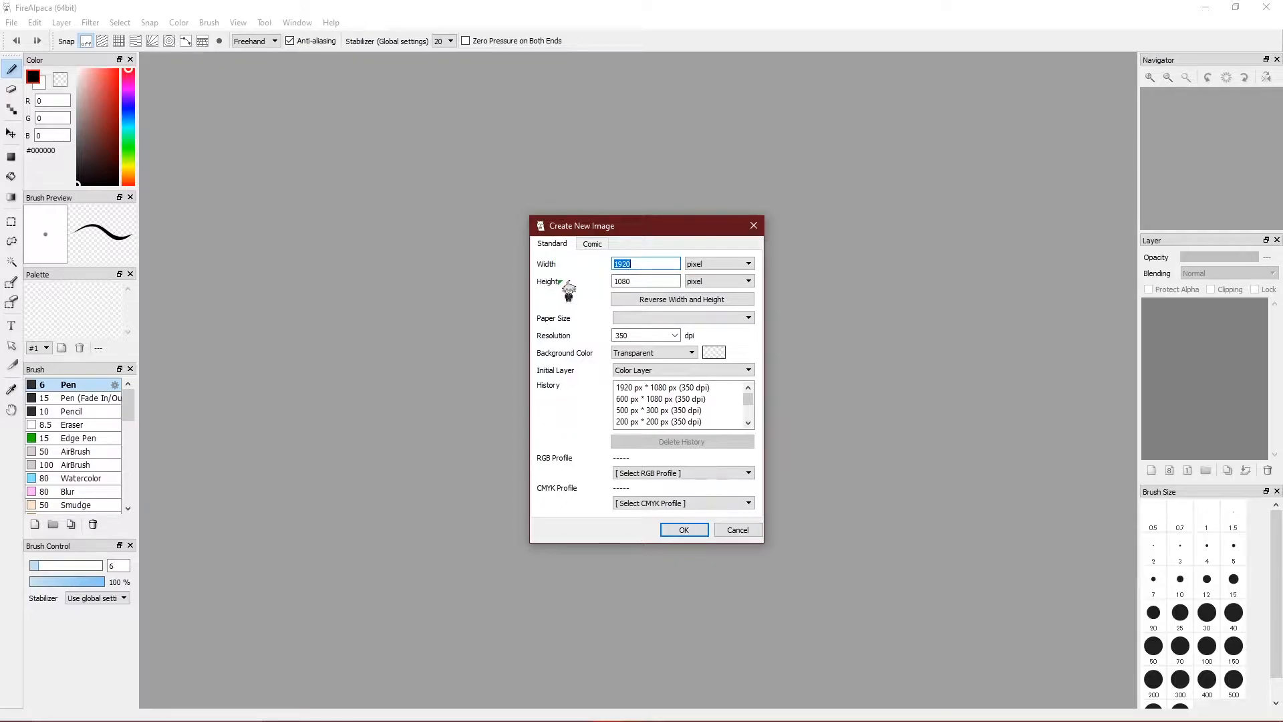
{"action": "left_click", "coordinate": [729, 264]}
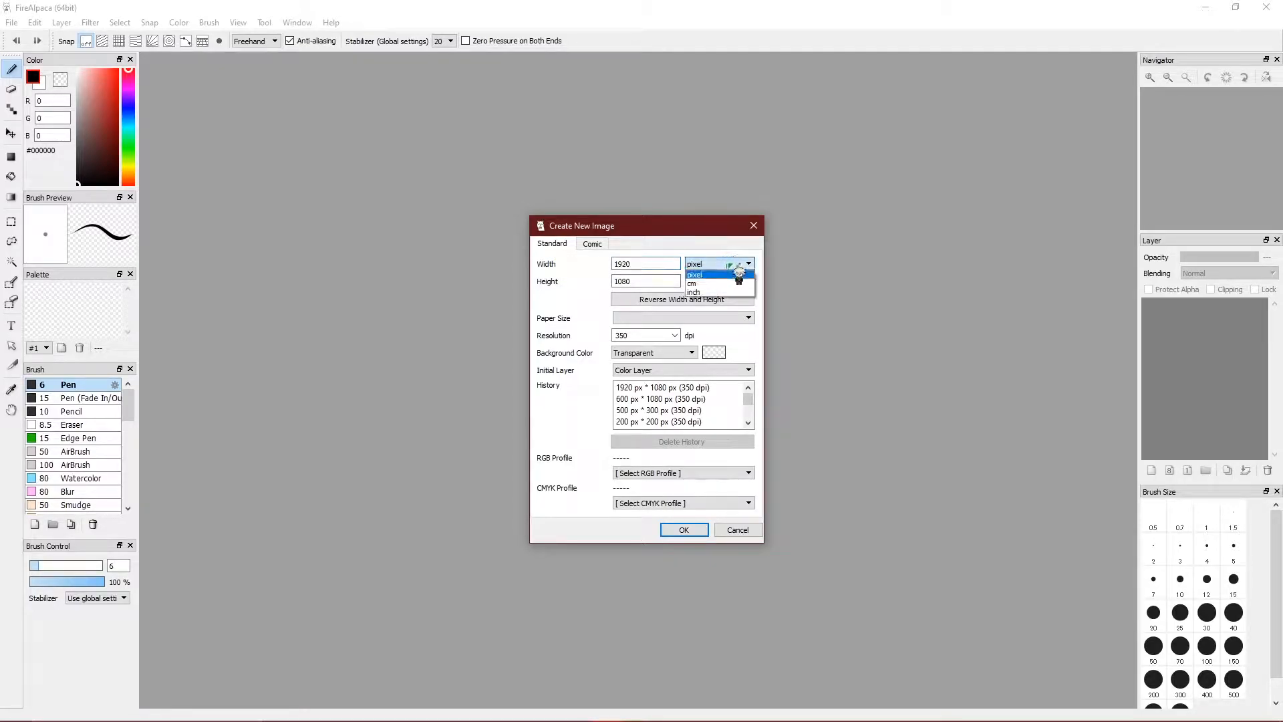
{"action": "left_click", "coordinate": [726, 274]}
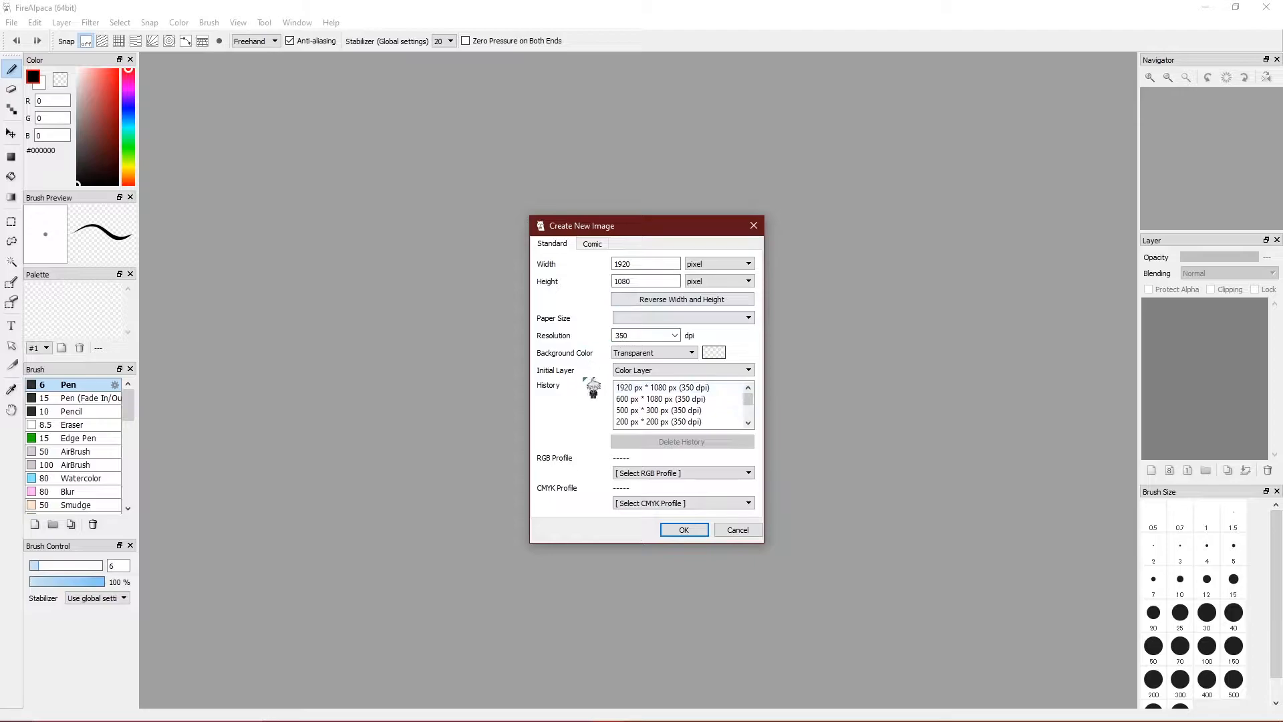
{"action": "left_click", "coordinate": [662, 352]}
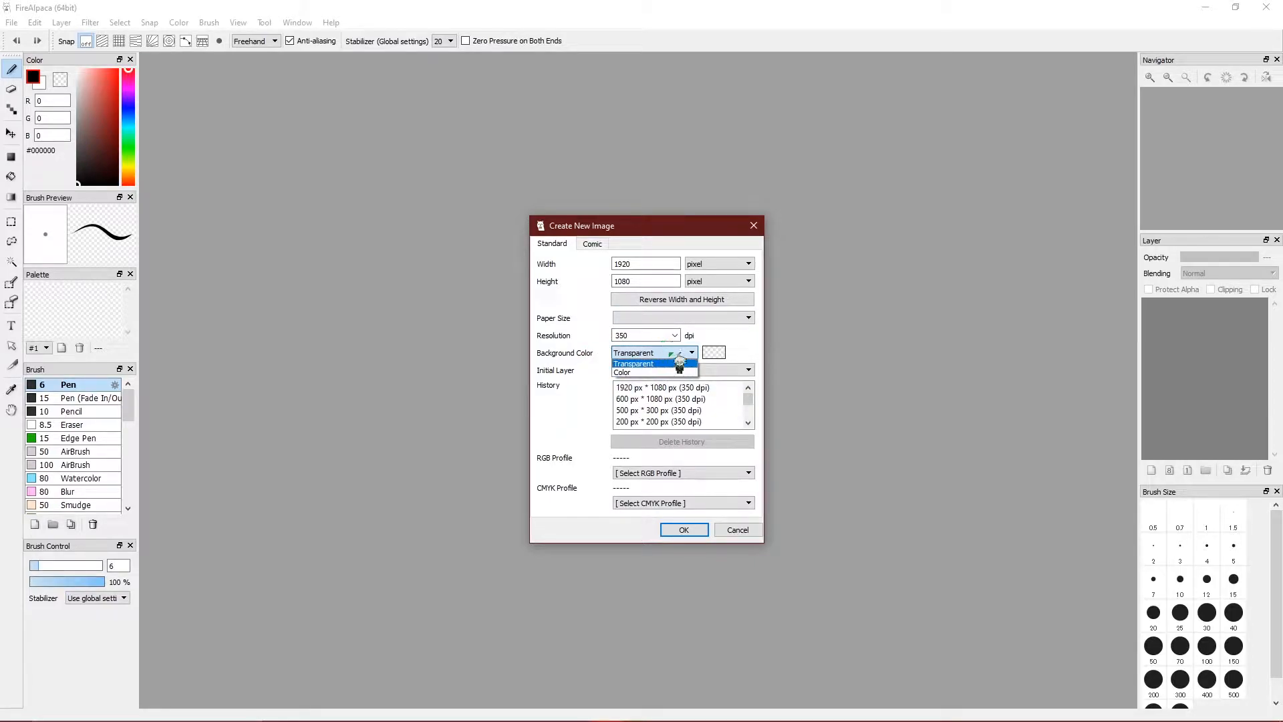
{"action": "left_click", "coordinate": [691, 363]}
{"action": "left_click", "coordinate": [691, 352]}
{"action": "left_click", "coordinate": [692, 373]}
{"action": "left_click", "coordinate": [691, 352]}
{"action": "left_click", "coordinate": [692, 363]}
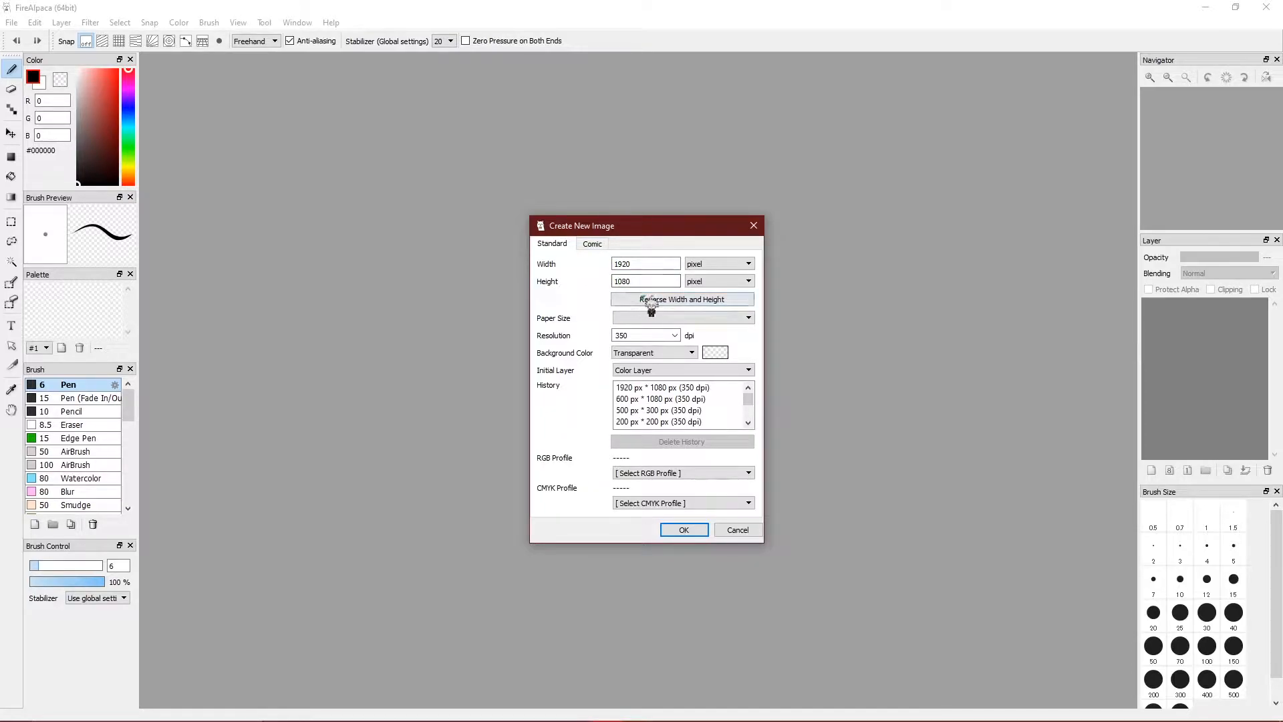
{"action": "left_click", "coordinate": [691, 532]}
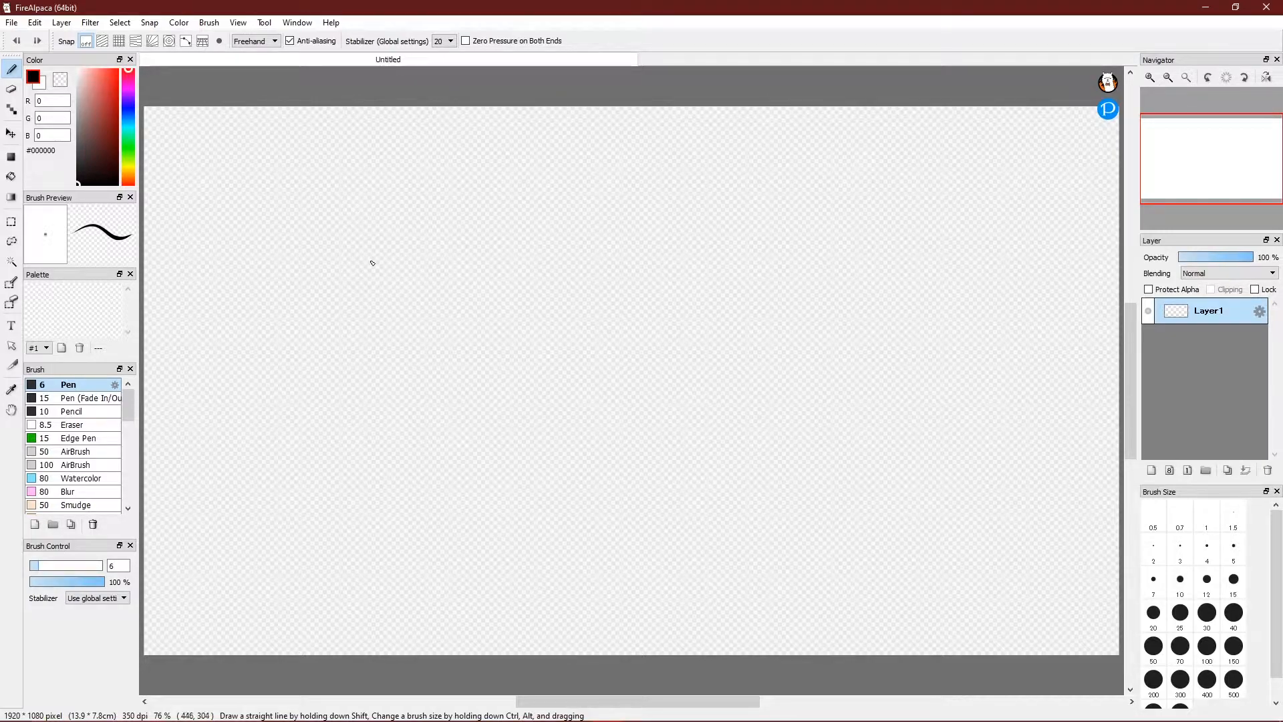
Scribble handwritten test strokes with the Pen, then undo them.
{"action": "left_click_drag", "start_coordinate": [382, 228], "coordinate": [416, 266]}
{"action": "left_click_drag", "start_coordinate": [577, 260], "coordinate": [545, 300]}
{"action": "left_click_drag", "start_coordinate": [625, 220], "coordinate": [585, 322]}
{"action": "mouse_move", "coordinate": [587, 279]}
{"action": "left_mouse_down"}
{"action": "mouse_move", "coordinate": [642, 287]}
{"action": "mouse_move", "coordinate": [670, 271]}
{"action": "left_mouse_up"}
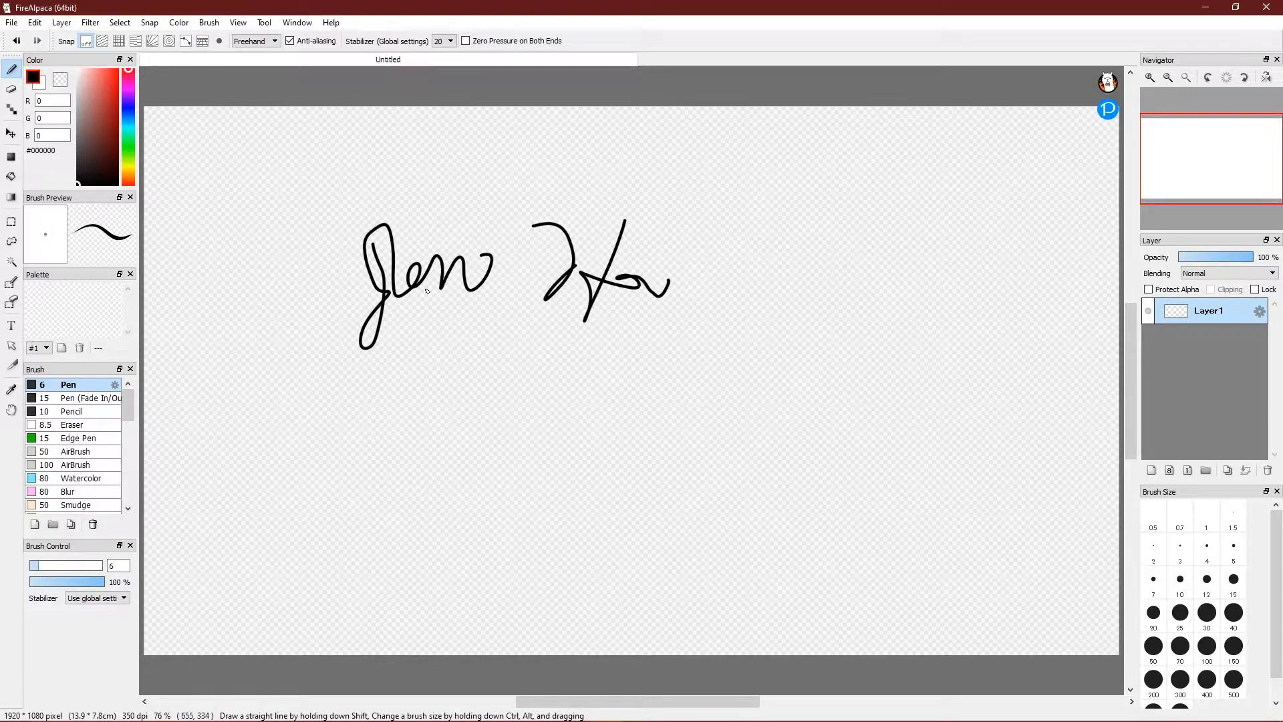
{"action": "key", "text": "ctrl+z"}
{"action": "key", "text": "ctrl+z"}
{"action": "key", "text": "ctrl+z"}
{"action": "key", "text": "ctrl+z"}
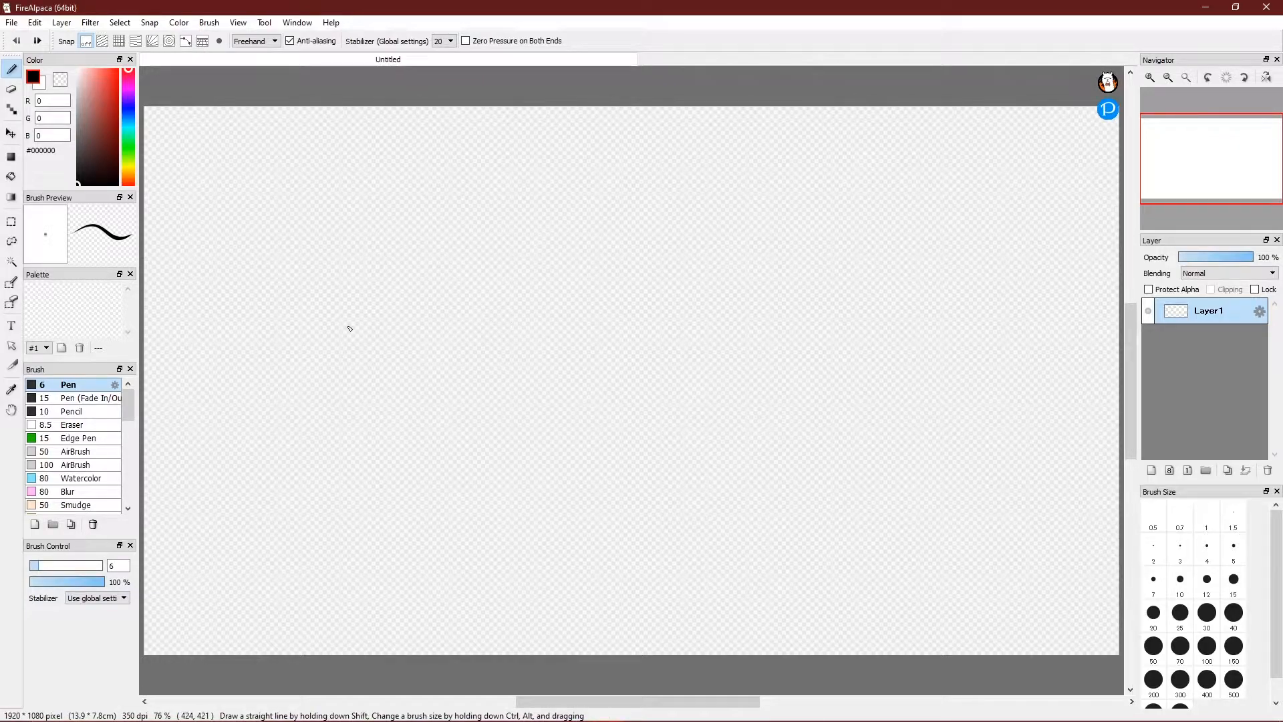
Draw a wavy black line across the canvas, undoing the extra loop and hook strokes.
{"action": "mouse_move", "coordinate": [412, 284]}
{"action": "left_mouse_down"}
{"action": "mouse_move", "coordinate": [470, 245]}
{"action": "mouse_move", "coordinate": [523, 381]}
{"action": "mouse_move", "coordinate": [604, 158]}
{"action": "mouse_move", "coordinate": [562, 366]}
{"action": "mouse_move", "coordinate": [632, 254]}
{"action": "left_mouse_up"}
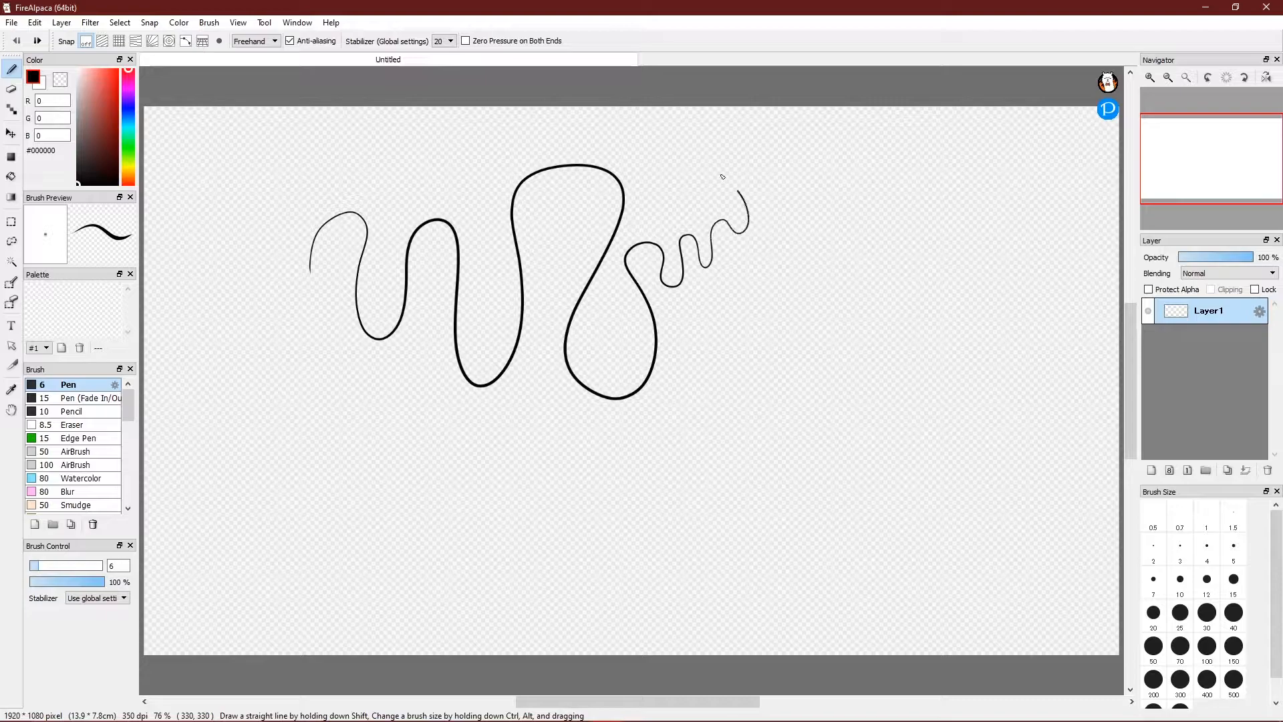
{"action": "mouse_move", "coordinate": [607, 159]}
{"action": "left_mouse_down"}
{"action": "mouse_move", "coordinate": [424, 280]}
{"action": "mouse_move", "coordinate": [301, 221]}
{"action": "mouse_move", "coordinate": [568, 424]}
{"action": "mouse_move", "coordinate": [639, 317]}
{"action": "left_mouse_up"}
{"action": "key", "text": "ctrl+z"}
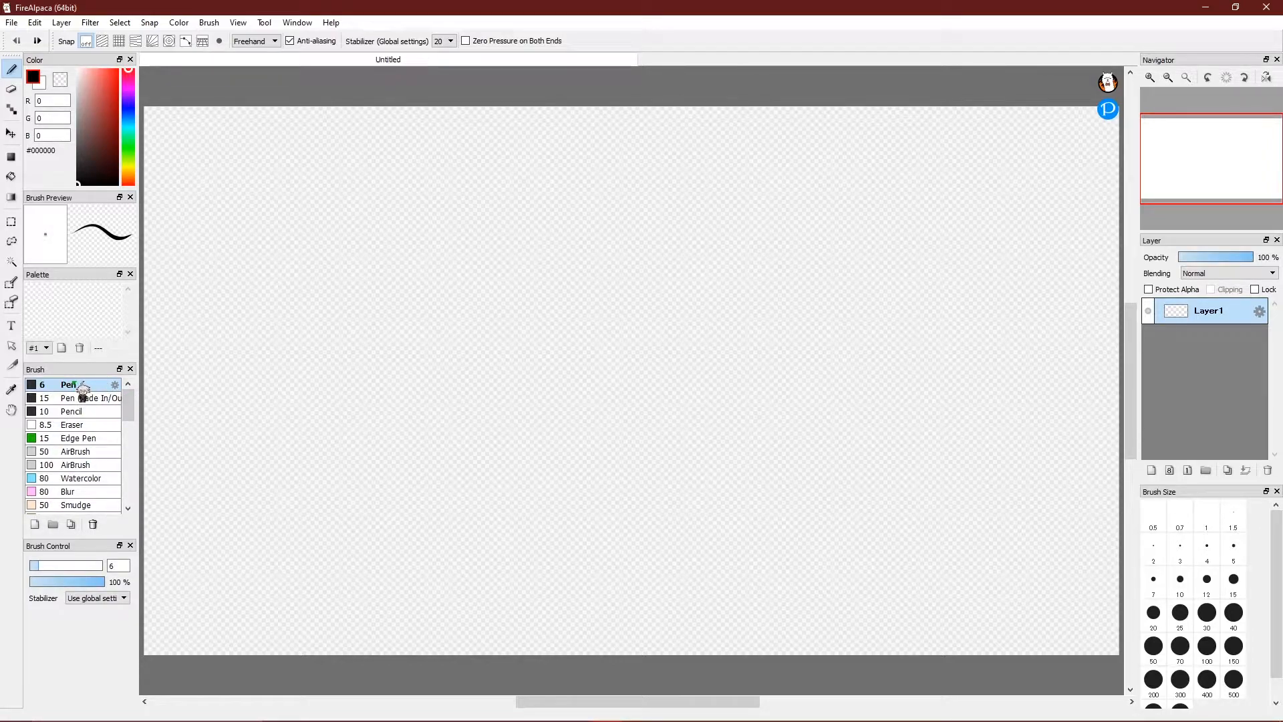
{"action": "mouse_move", "coordinate": [361, 349]}
{"action": "left_mouse_down"}
{"action": "mouse_move", "coordinate": [416, 265]}
{"action": "mouse_move", "coordinate": [462, 347]}
{"action": "mouse_move", "coordinate": [494, 253]}
{"action": "mouse_move", "coordinate": [530, 286]}
{"action": "left_mouse_up"}
{"action": "mouse_move", "coordinate": [610, 219]}
{"action": "left_mouse_down"}
{"action": "mouse_move", "coordinate": [587, 361]}
{"action": "mouse_move", "coordinate": [618, 211]}
{"action": "mouse_move", "coordinate": [665, 267]}
{"action": "left_mouse_up"}
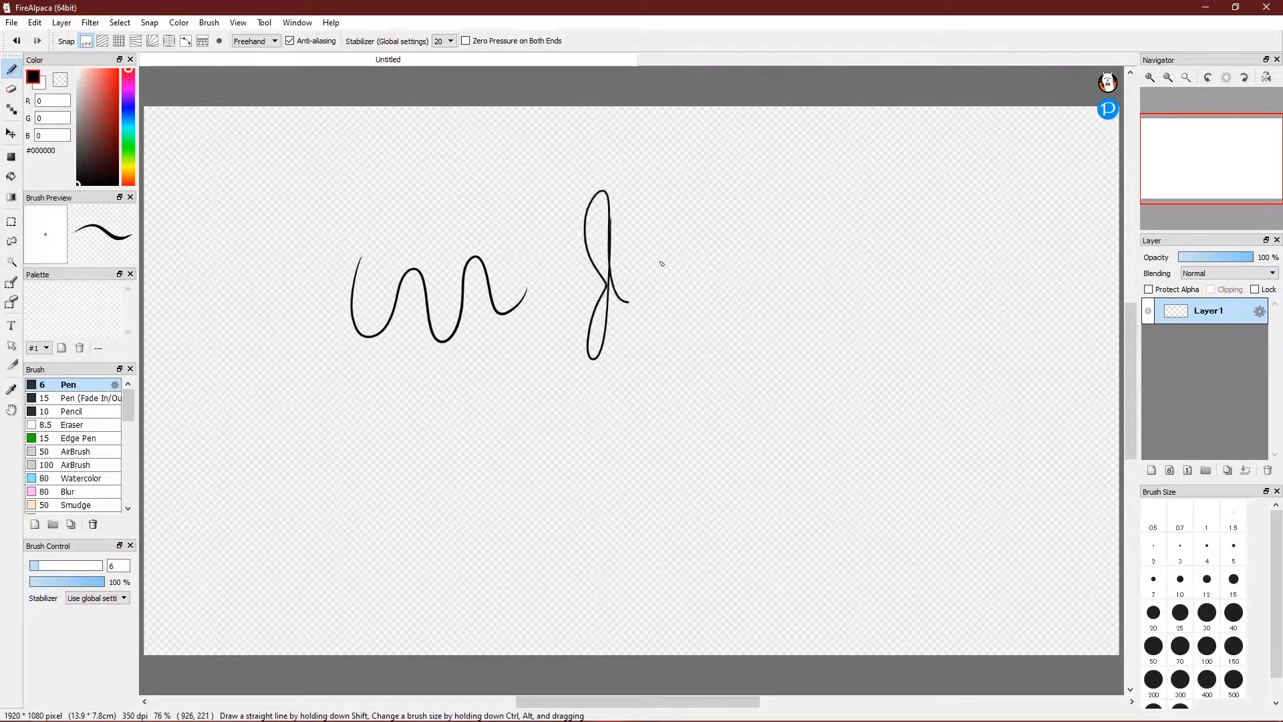
{"action": "key", "text": "ctrl+z"}
{"action": "key", "text": "ctrl+z"}
Draw three tapered test strokes with Pen (Fade In/Out), then undo them.
{"action": "left_click", "coordinate": [87, 398]}
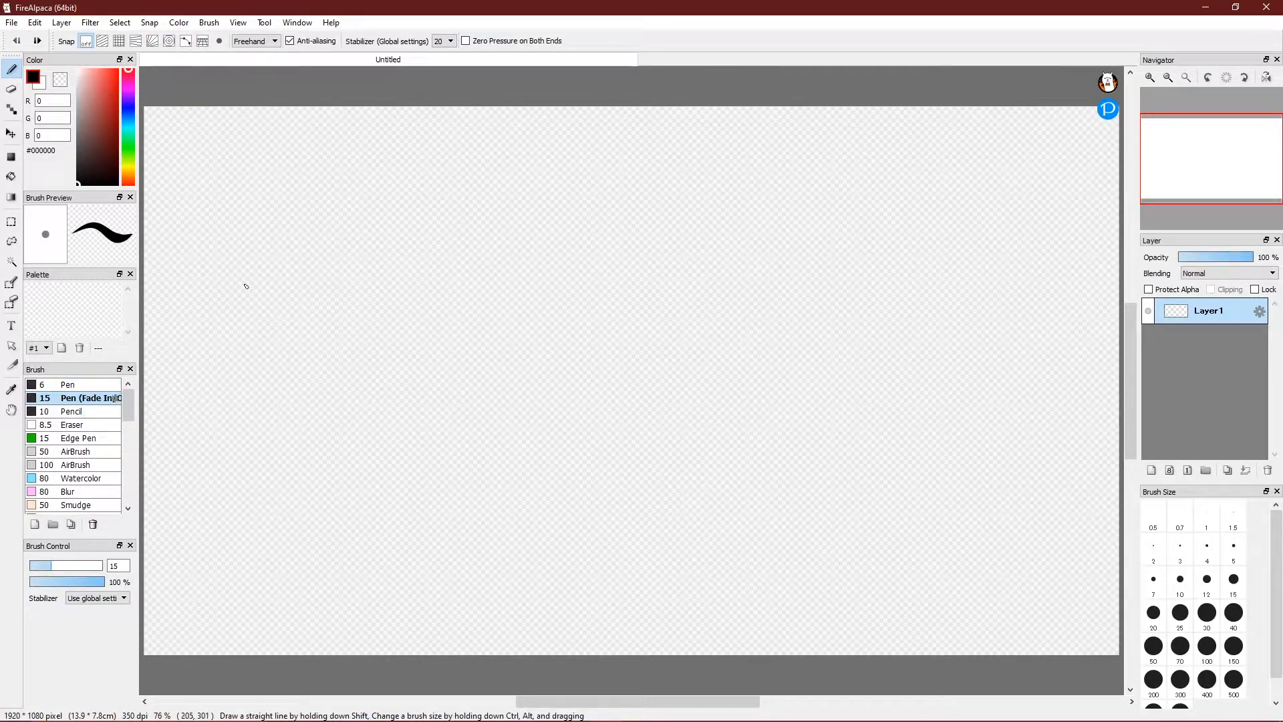
{"action": "mouse_move", "coordinate": [272, 259]}
{"action": "left_mouse_down"}
{"action": "mouse_move", "coordinate": [444, 301]}
{"action": "mouse_move", "coordinate": [516, 361]}
{"action": "mouse_move", "coordinate": [636, 223]}
{"action": "left_mouse_up"}
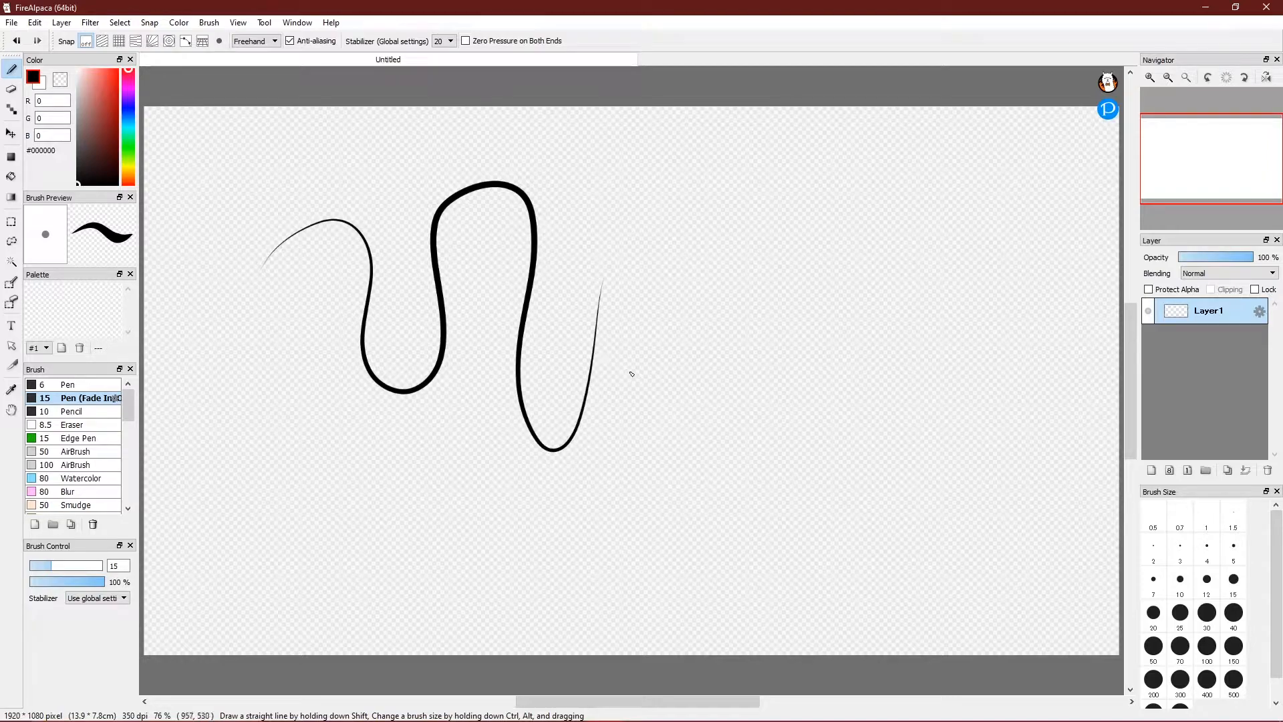
{"action": "mouse_move", "coordinate": [682, 204]}
{"action": "left_mouse_down"}
{"action": "mouse_move", "coordinate": [730, 272]}
{"action": "mouse_move", "coordinate": [805, 287]}
{"action": "mouse_move", "coordinate": [902, 236]}
{"action": "left_mouse_up"}
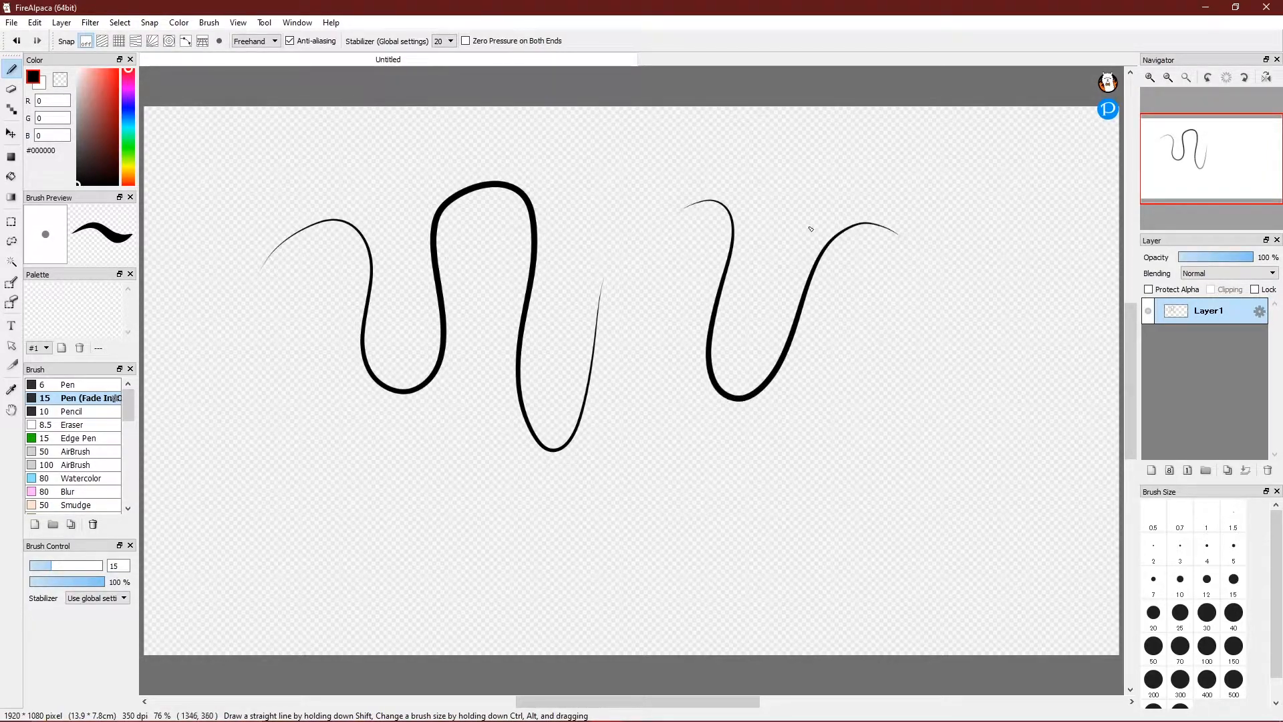
{"action": "mouse_move", "coordinate": [753, 546]}
{"action": "left_mouse_down"}
{"action": "mouse_move", "coordinate": [721, 430]}
{"action": "mouse_move", "coordinate": [695, 374]}
{"action": "left_mouse_up"}
{"action": "key", "text": "ctrl+z"}
{"action": "key", "text": "ctrl+z"}
{"action": "key", "text": "ctrl+z"}
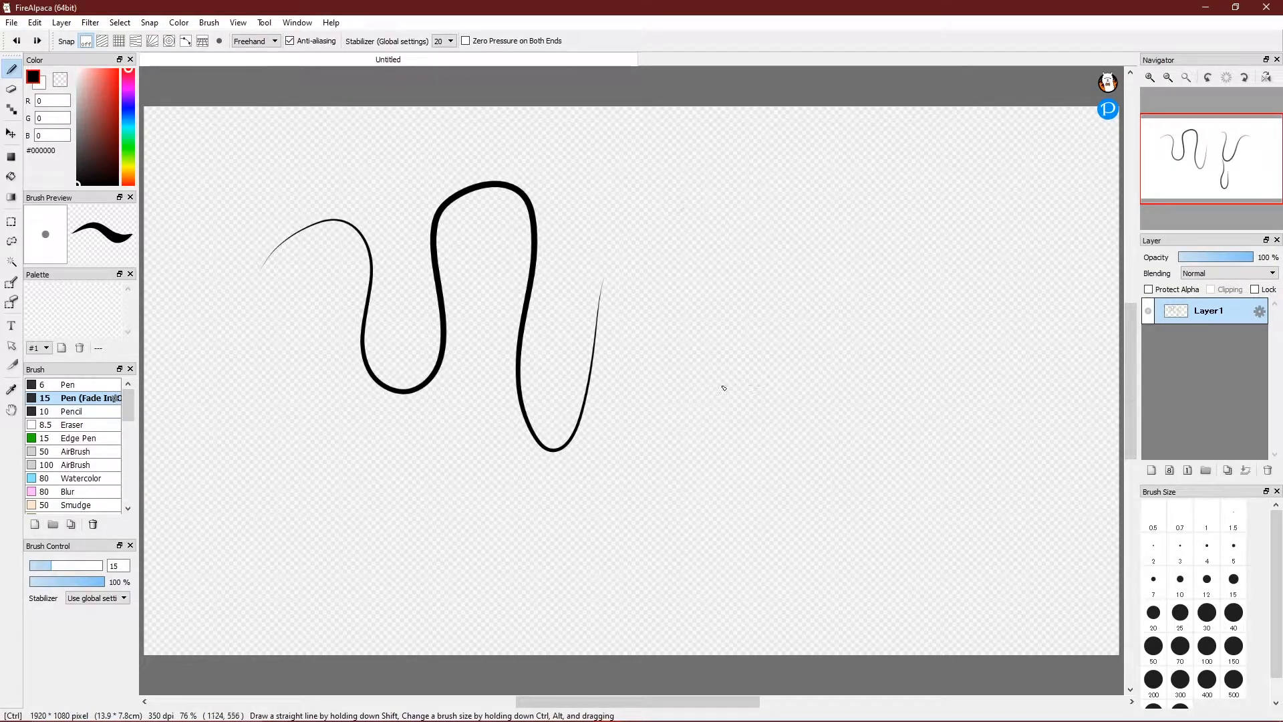
Move Eraser above Pencil in the brush list, then draw and undo Pencil test strokes.
{"action": "left_click_drag", "start_coordinate": [117, 420], "coordinate": [115, 409]}
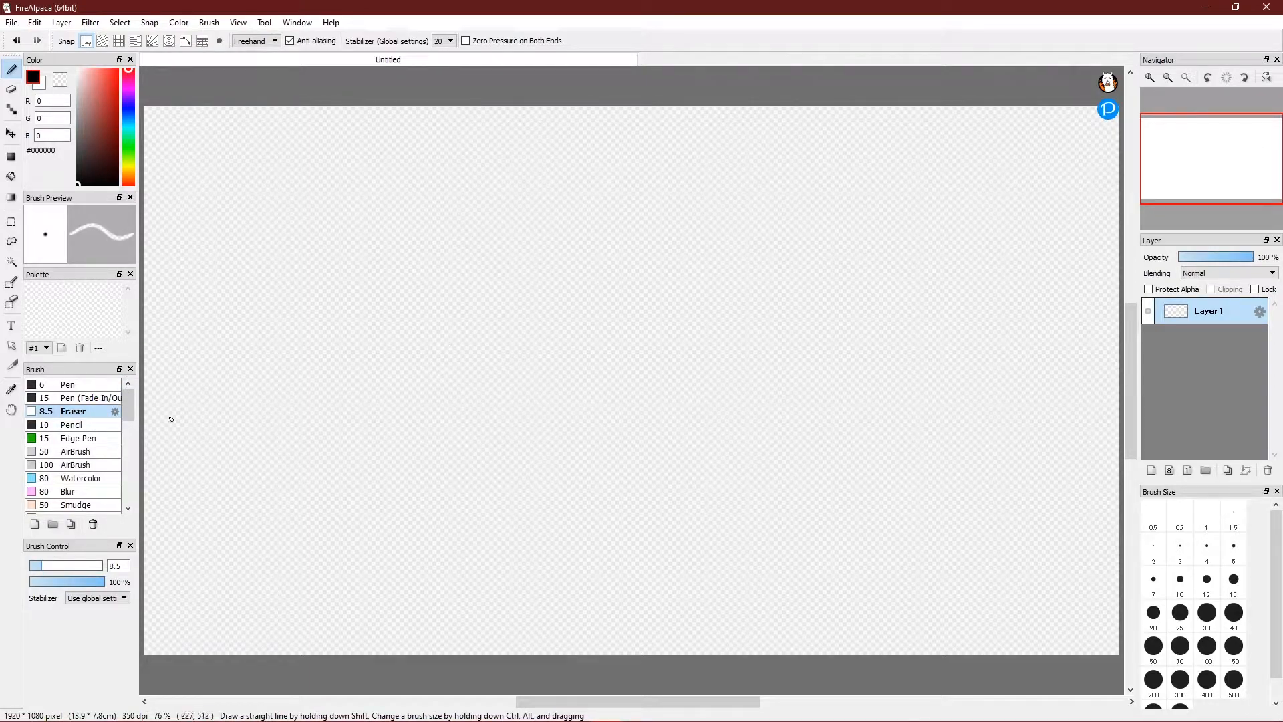
{"action": "left_click", "coordinate": [90, 426]}
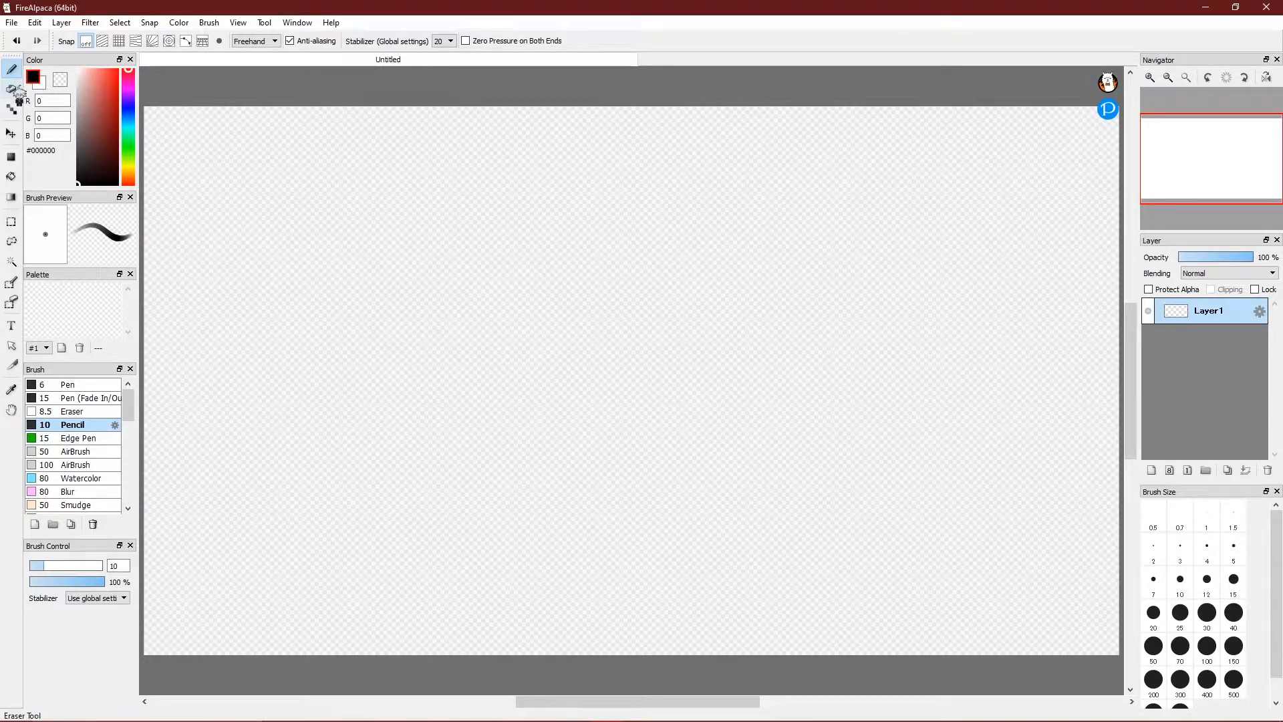
{"action": "mouse_move", "coordinate": [401, 248]}
{"action": "left_mouse_down"}
{"action": "mouse_move", "coordinate": [395, 452]}
{"action": "mouse_move", "coordinate": [358, 286]}
{"action": "mouse_move", "coordinate": [450, 373]}
{"action": "mouse_move", "coordinate": [476, 299]}
{"action": "left_mouse_up"}
{"action": "left_click_drag", "start_coordinate": [581, 281], "coordinate": [550, 416]}
{"action": "left_click_drag", "start_coordinate": [628, 262], "coordinate": [685, 399]}
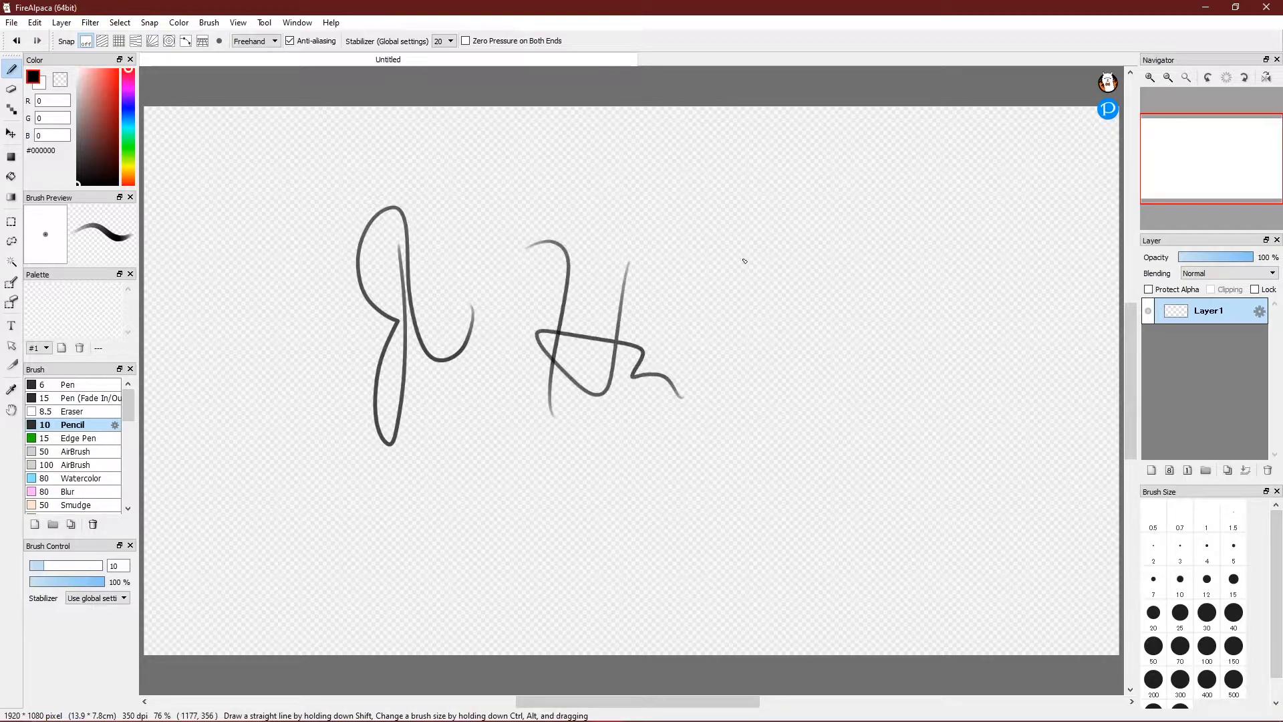
{"action": "mouse_move", "coordinate": [714, 314]}
{"action": "left_mouse_down"}
{"action": "mouse_move", "coordinate": [835, 341]}
{"action": "mouse_move", "coordinate": [869, 400]}
{"action": "left_mouse_up"}
{"action": "key", "text": "ctrl+z"}
{"action": "key", "text": "ctrl+z"}
{"action": "key", "text": "ctrl+z"}
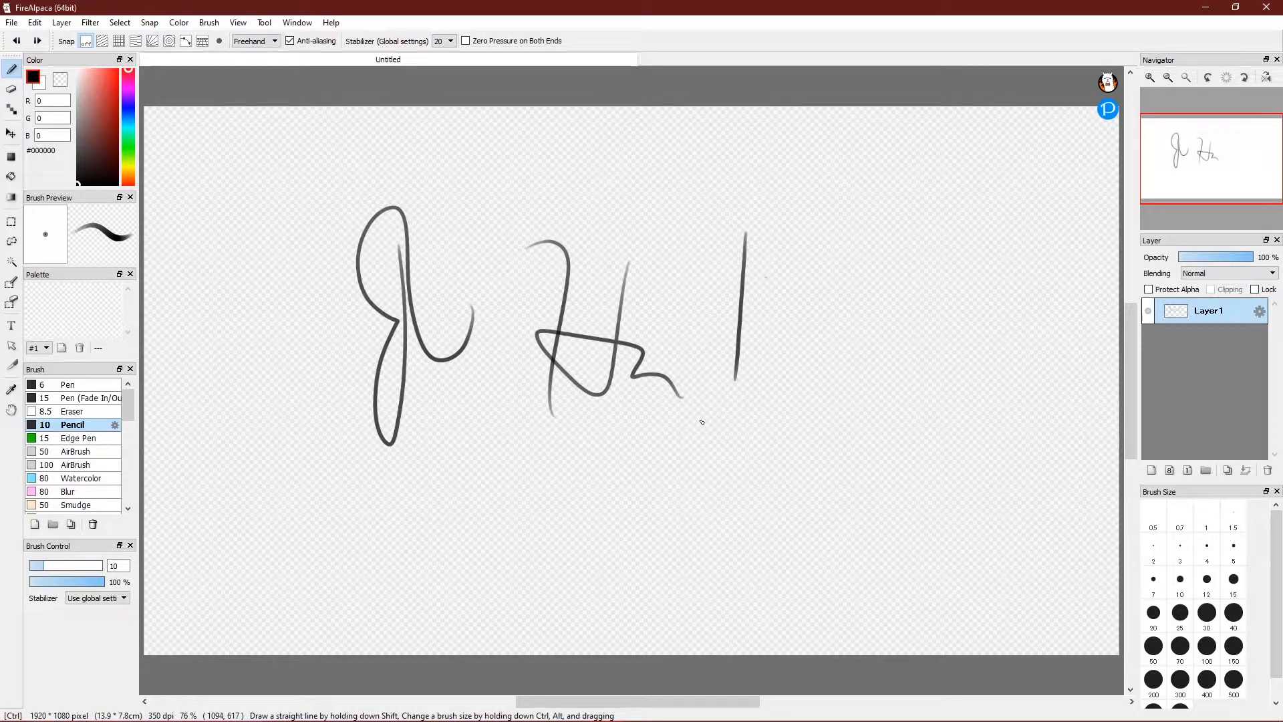
{"action": "key", "text": "ctrl+z"}
{"action": "key", "text": "ctrl+z"}
{"action": "key", "text": "ctrl+z"}
{"action": "key", "text": "ctrl+z"}
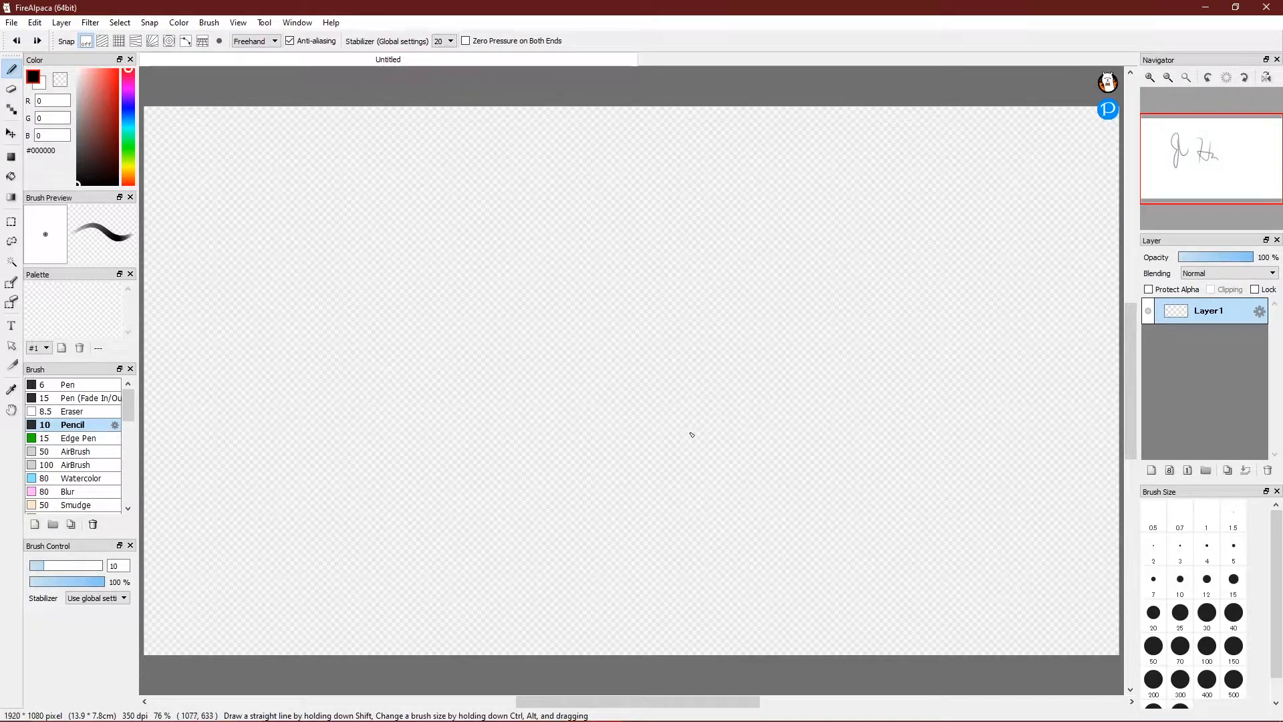
{"action": "left_click", "coordinate": [94, 451]}
Paint test strokes with AirBrush and Watercolor, trying Blur, then undo them.
{"action": "mouse_move", "coordinate": [420, 308]}
{"action": "left_mouse_down"}
{"action": "mouse_move", "coordinate": [478, 453]}
{"action": "mouse_move", "coordinate": [607, 514]}
{"action": "left_mouse_up"}
{"action": "left_click", "coordinate": [86, 492]}
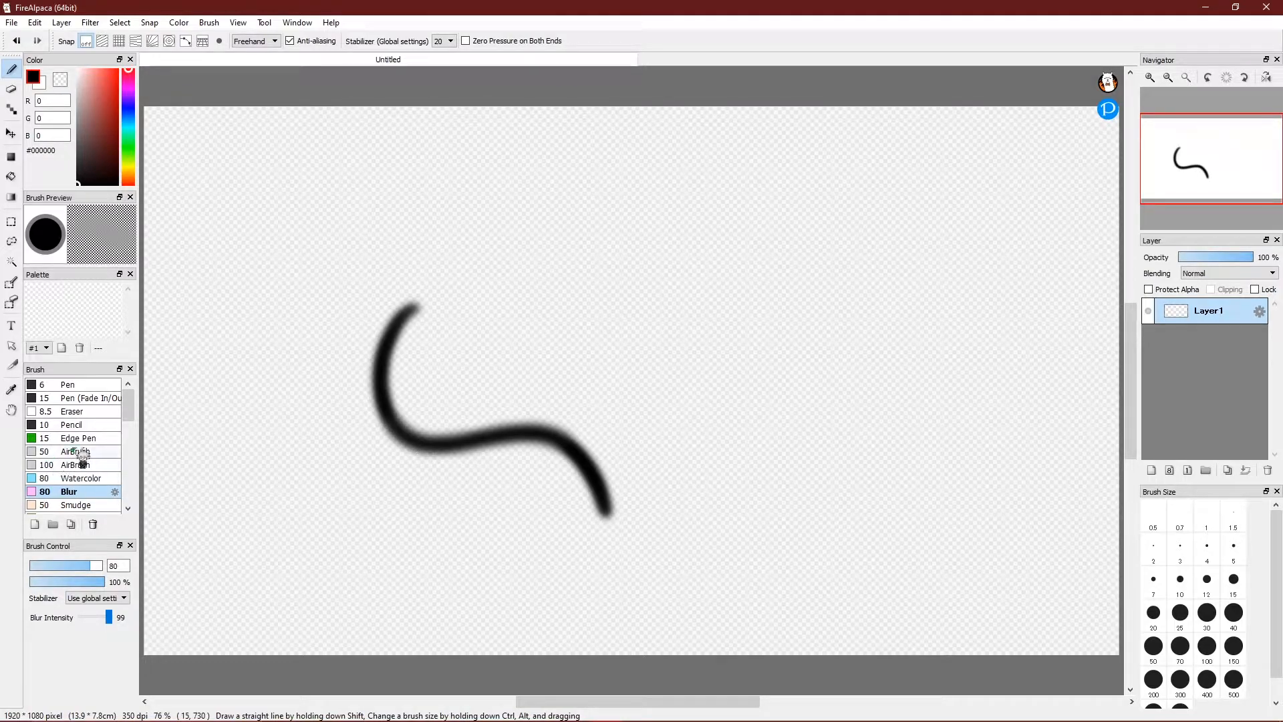
{"action": "left_click", "coordinate": [80, 478]}
{"action": "mouse_move", "coordinate": [543, 344]}
{"action": "left_mouse_down"}
{"action": "mouse_move", "coordinate": [636, 329]}
{"action": "mouse_move", "coordinate": [685, 528]}
{"action": "left_mouse_up"}
{"action": "mouse_move", "coordinate": [559, 568]}
{"action": "left_mouse_down"}
{"action": "mouse_move", "coordinate": [522, 457]}
{"action": "mouse_move", "coordinate": [242, 471]}
{"action": "left_mouse_up"}
{"action": "key", "text": "ctrl+z"}
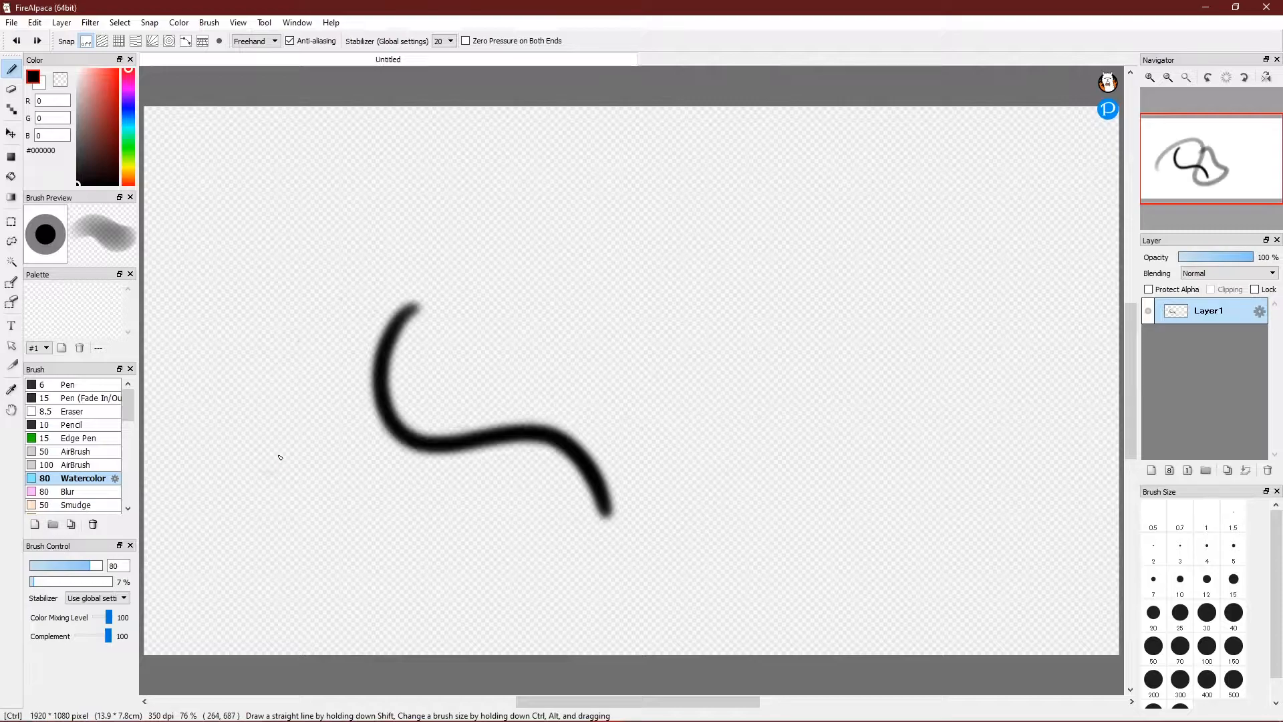
{"action": "key", "text": "ctrl+z"}
Paint a trail of leaves with the Leaf brush, undo it, and return to the Pen.
{"action": "scroll", "coordinate": [129, 431], "scroll_direction": "down", "scroll_amount": 5}
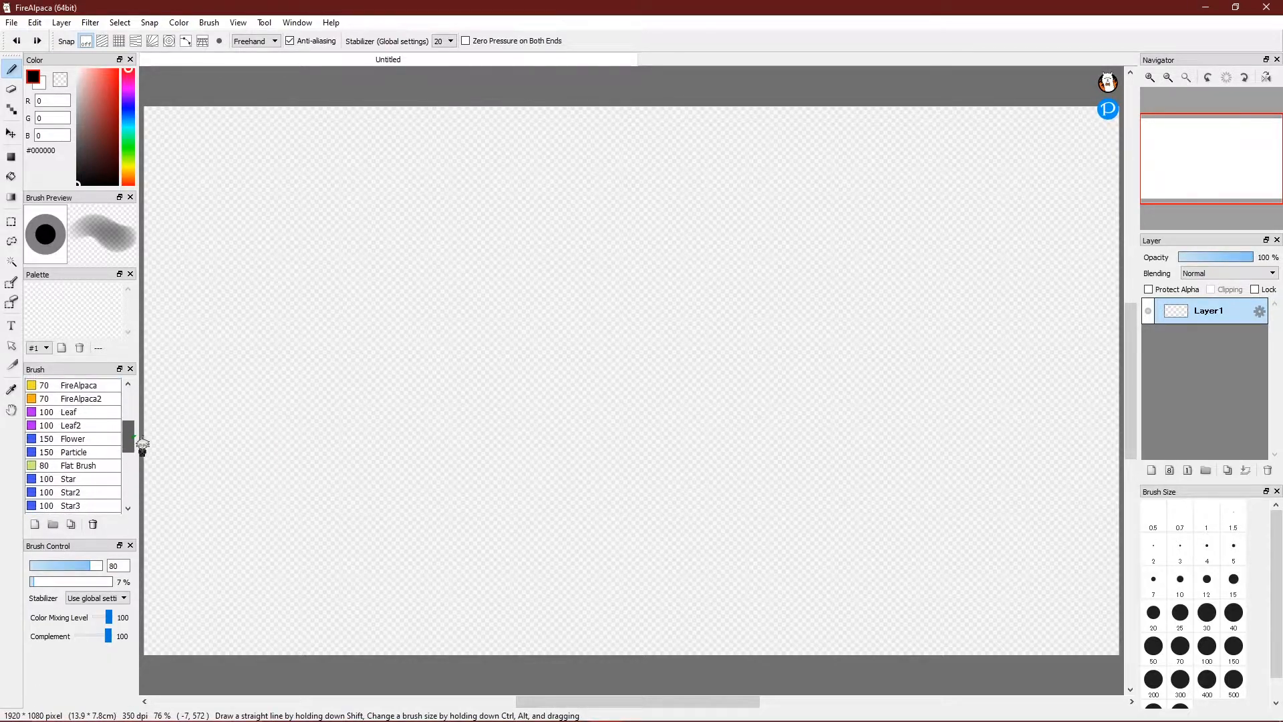
{"action": "left_click", "coordinate": [100, 410]}
{"action": "mouse_move", "coordinate": [321, 420]}
{"action": "left_mouse_down"}
{"action": "mouse_move", "coordinate": [454, 300]}
{"action": "mouse_move", "coordinate": [512, 384]}
{"action": "mouse_move", "coordinate": [540, 500]}
{"action": "mouse_move", "coordinate": [666, 456]}
{"action": "mouse_move", "coordinate": [651, 332]}
{"action": "mouse_move", "coordinate": [538, 331]}
{"action": "left_mouse_up"}
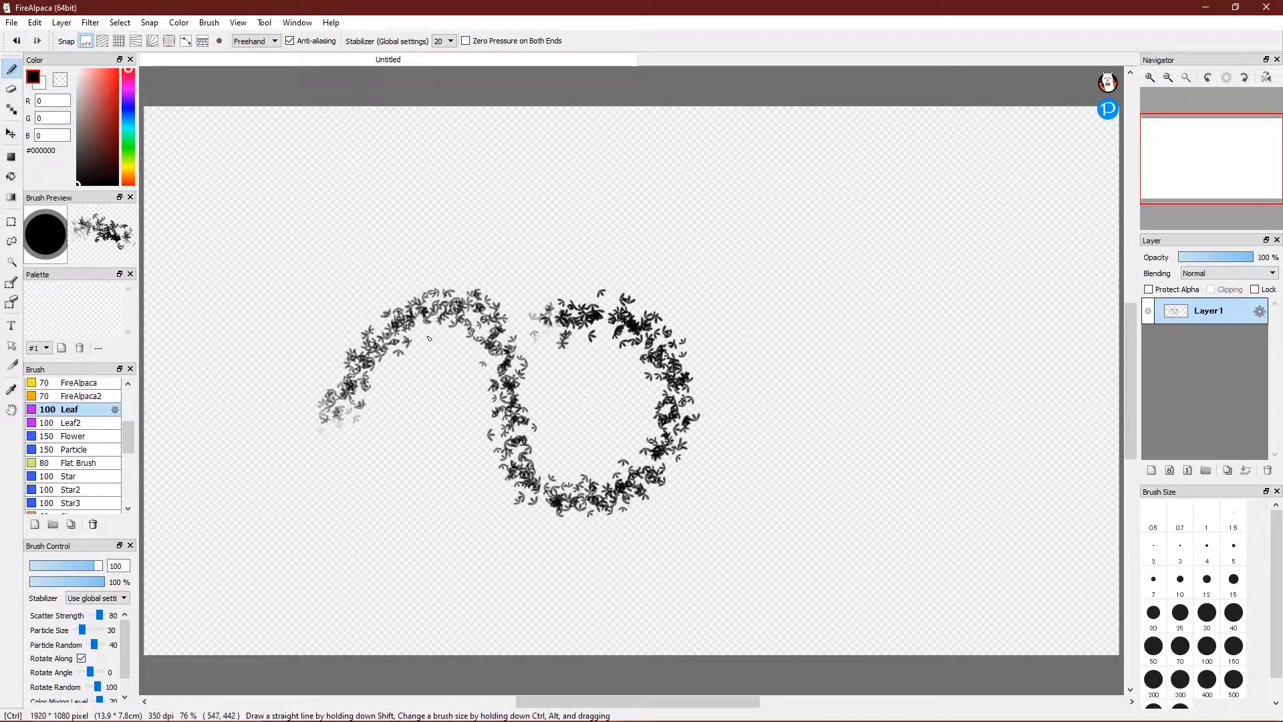
{"action": "key", "text": "ctrl+z"}
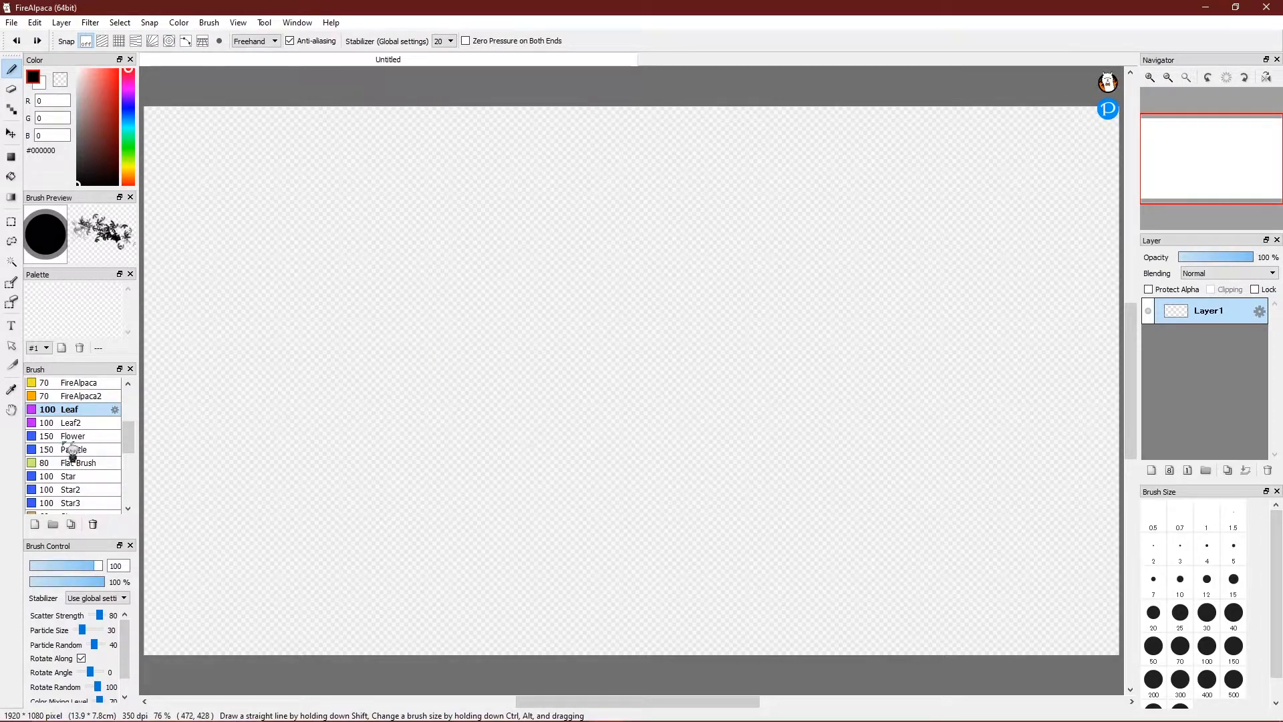
{"action": "scroll", "coordinate": [129, 438], "scroll_direction": "up", "scroll_amount": 5}
{"action": "left_click", "coordinate": [94, 386]}
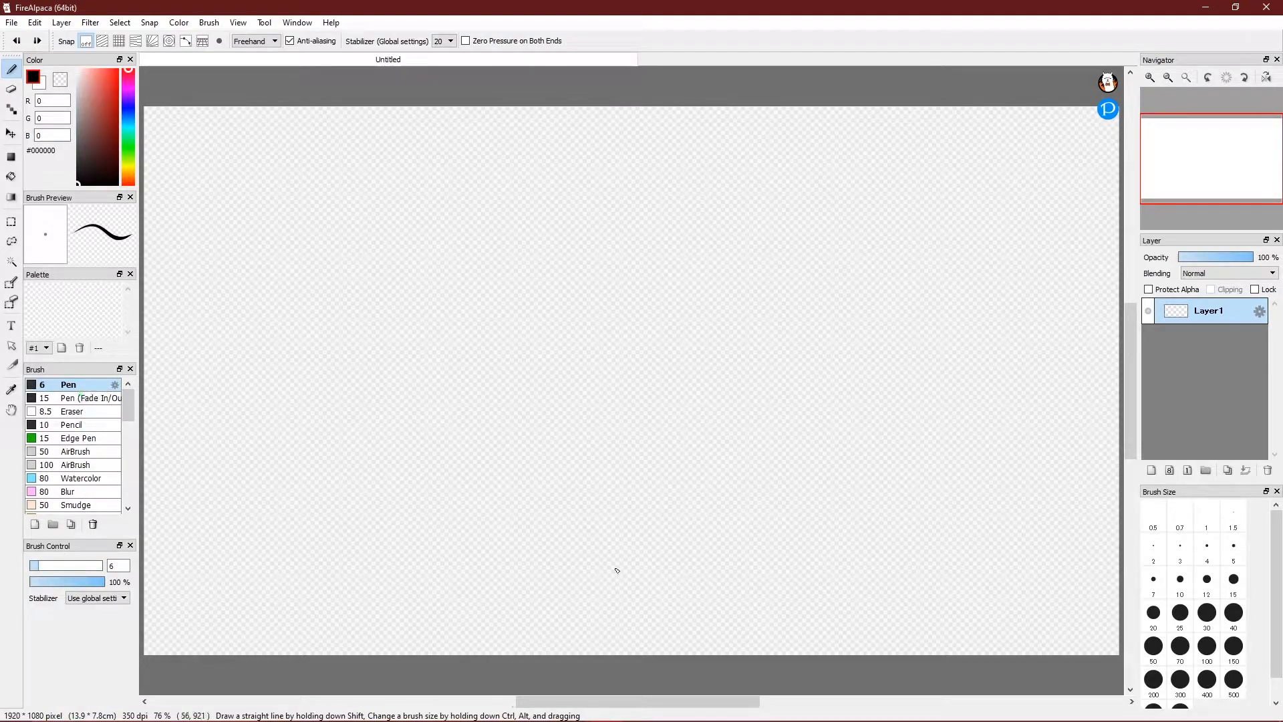
{"action": "mouse_move", "coordinate": [379, 236]}
{"action": "left_mouse_down"}
{"action": "mouse_move", "coordinate": [430, 398]}
{"action": "mouse_move", "coordinate": [576, 221]}
{"action": "mouse_move", "coordinate": [573, 559]}
{"action": "mouse_move", "coordinate": [668, 421]}
{"action": "mouse_move", "coordinate": [727, 294]}
{"action": "left_mouse_up"}
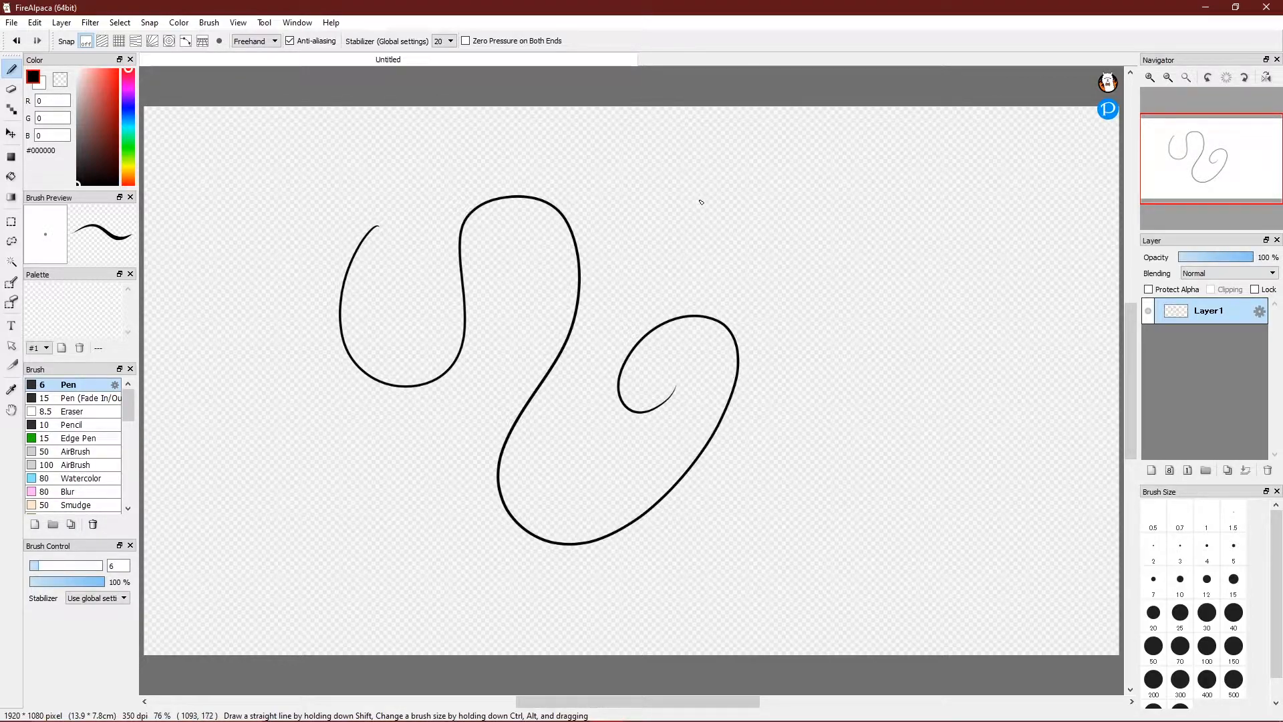
{"action": "key", "text": "Delete"}
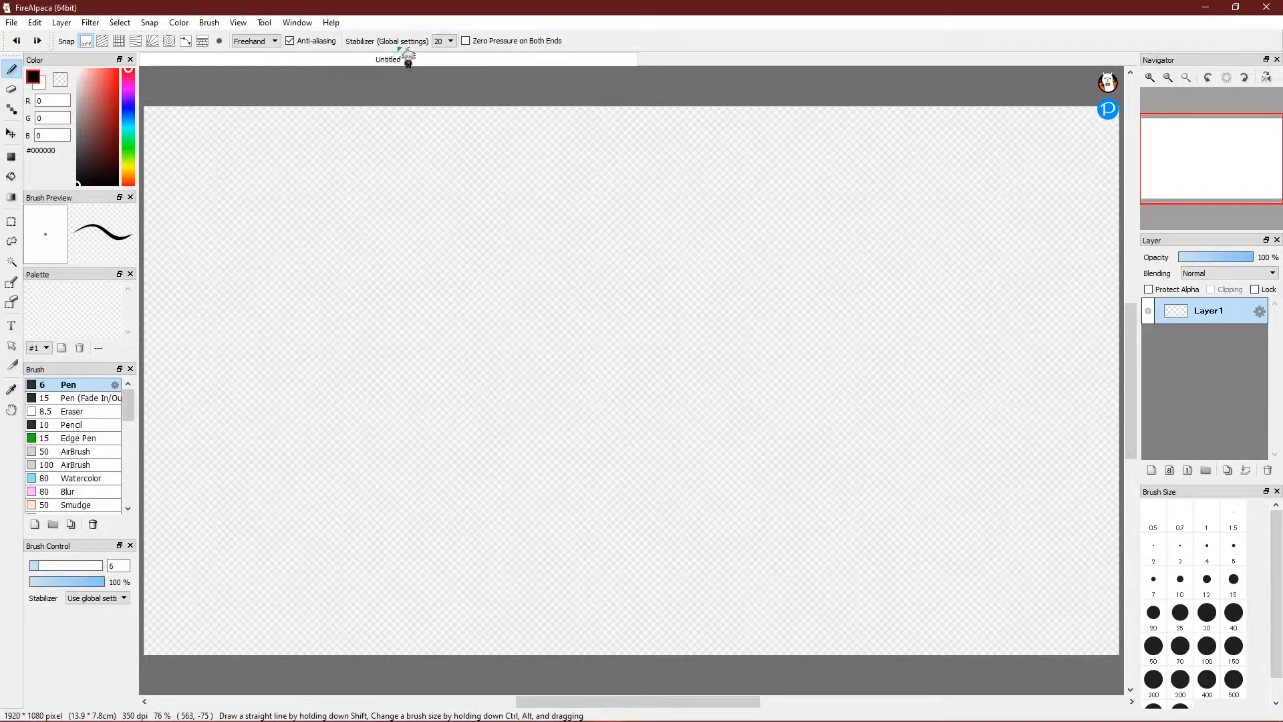
{"action": "left_click", "coordinate": [449, 42]}
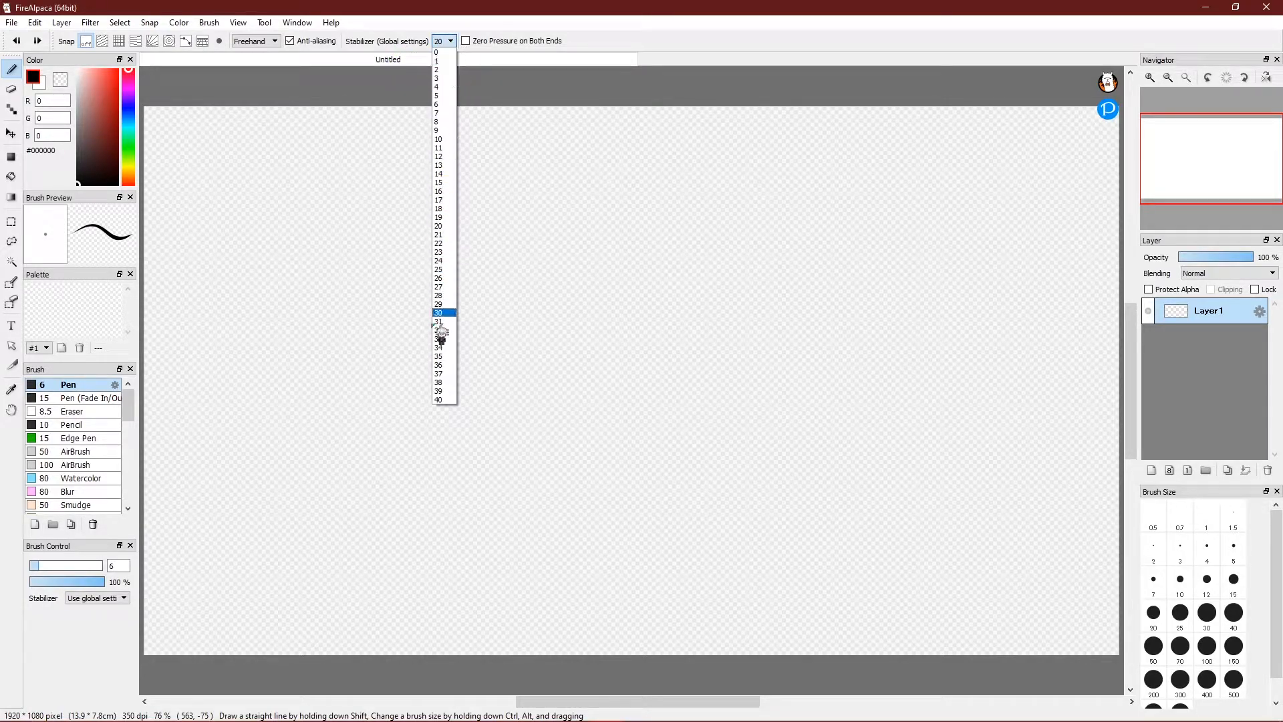
{"action": "left_click", "coordinate": [454, 53]}
{"action": "mouse_move", "coordinate": [418, 313]}
{"action": "left_mouse_down"}
{"action": "mouse_move", "coordinate": [483, 378]}
{"action": "mouse_move", "coordinate": [684, 207]}
{"action": "mouse_move", "coordinate": [608, 516]}
{"action": "mouse_move", "coordinate": [513, 508]}
{"action": "mouse_move", "coordinate": [401, 440]}
{"action": "left_mouse_up"}
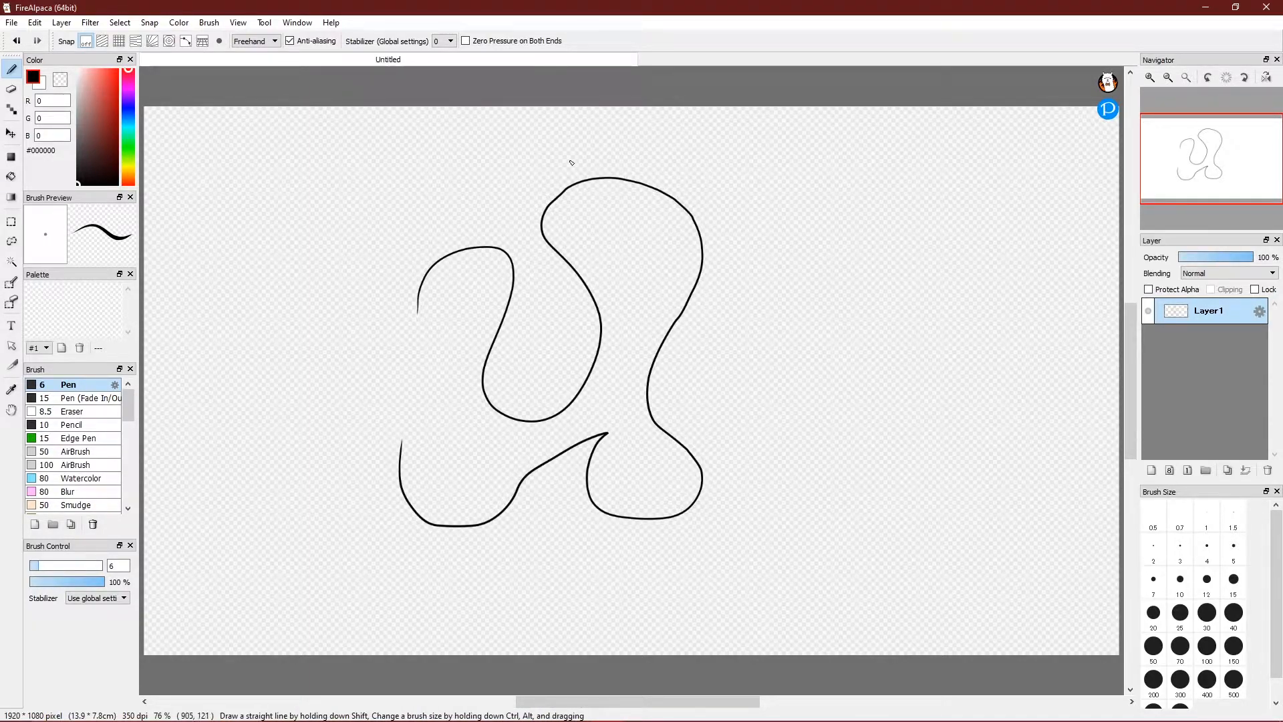
{"action": "key", "text": "ctrl+z"}
{"action": "left_click", "coordinate": [444, 41]}
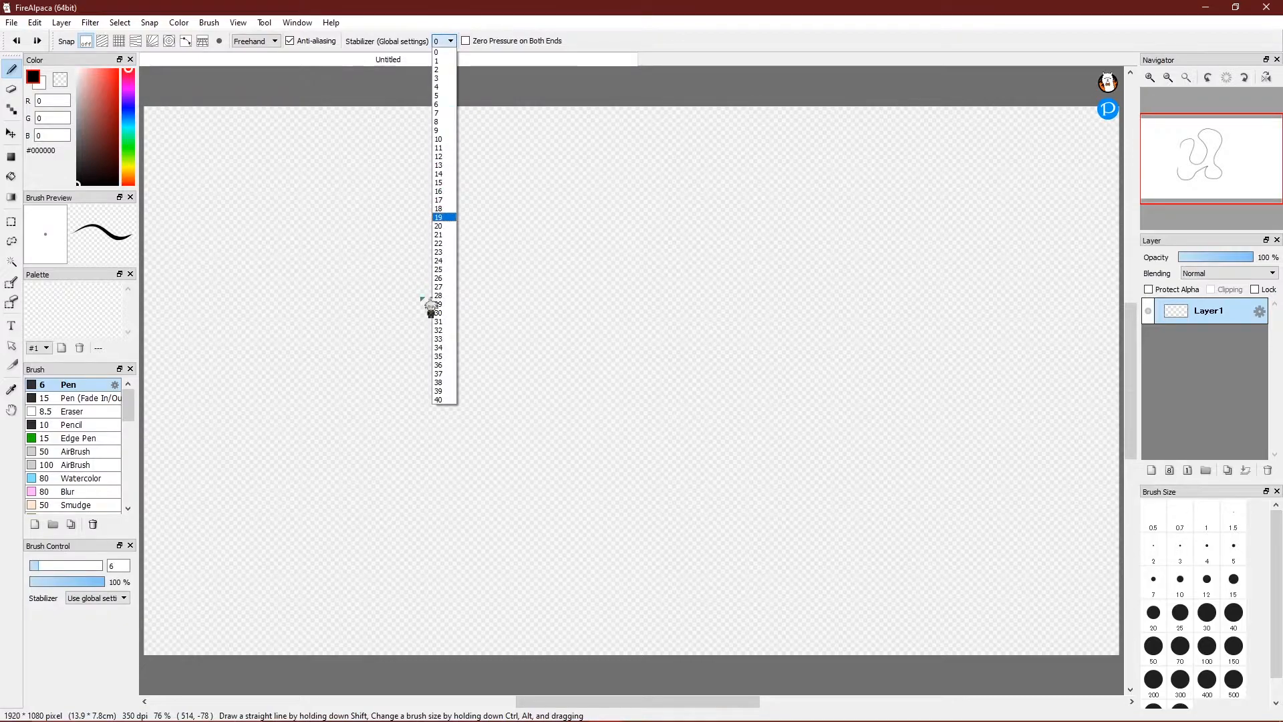
{"action": "left_click", "coordinate": [445, 400]}
{"action": "mouse_move", "coordinate": [377, 238]}
{"action": "left_mouse_down"}
{"action": "mouse_move", "coordinate": [584, 284]}
{"action": "mouse_move", "coordinate": [323, 476]}
{"action": "mouse_move", "coordinate": [659, 565]}
{"action": "mouse_move", "coordinate": [682, 361]}
{"action": "left_mouse_up"}
{"action": "mouse_move", "coordinate": [563, 389]}
{"action": "left_mouse_down"}
{"action": "mouse_move", "coordinate": [539, 539]}
{"action": "mouse_move", "coordinate": [668, 483]}
{"action": "mouse_move", "coordinate": [663, 401]}
{"action": "mouse_move", "coordinate": [583, 457]}
{"action": "left_mouse_up"}
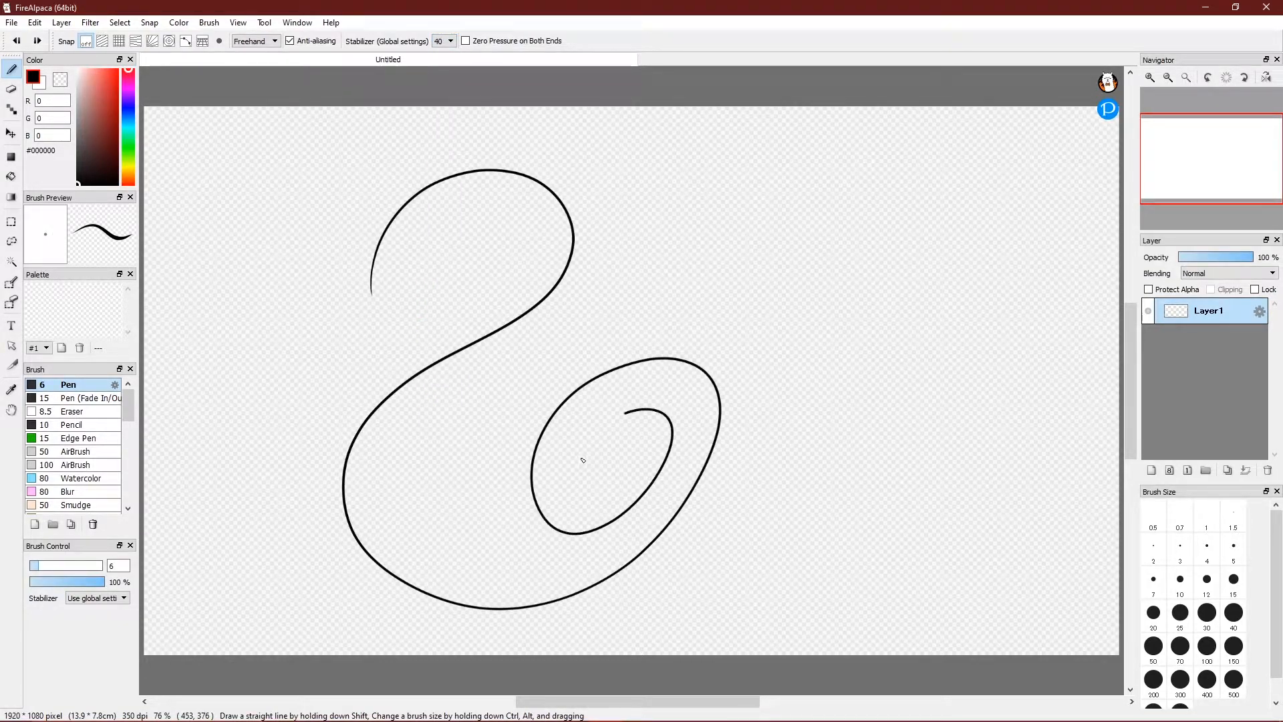
{"action": "mouse_move", "coordinate": [805, 137]}
{"action": "left_mouse_down"}
{"action": "mouse_move", "coordinate": [782, 238]}
{"action": "mouse_move", "coordinate": [639, 286]}
{"action": "mouse_move", "coordinate": [681, 360]}
{"action": "mouse_move", "coordinate": [871, 305]}
{"action": "mouse_move", "coordinate": [806, 255]}
{"action": "mouse_move", "coordinate": [770, 311]}
{"action": "left_mouse_up"}
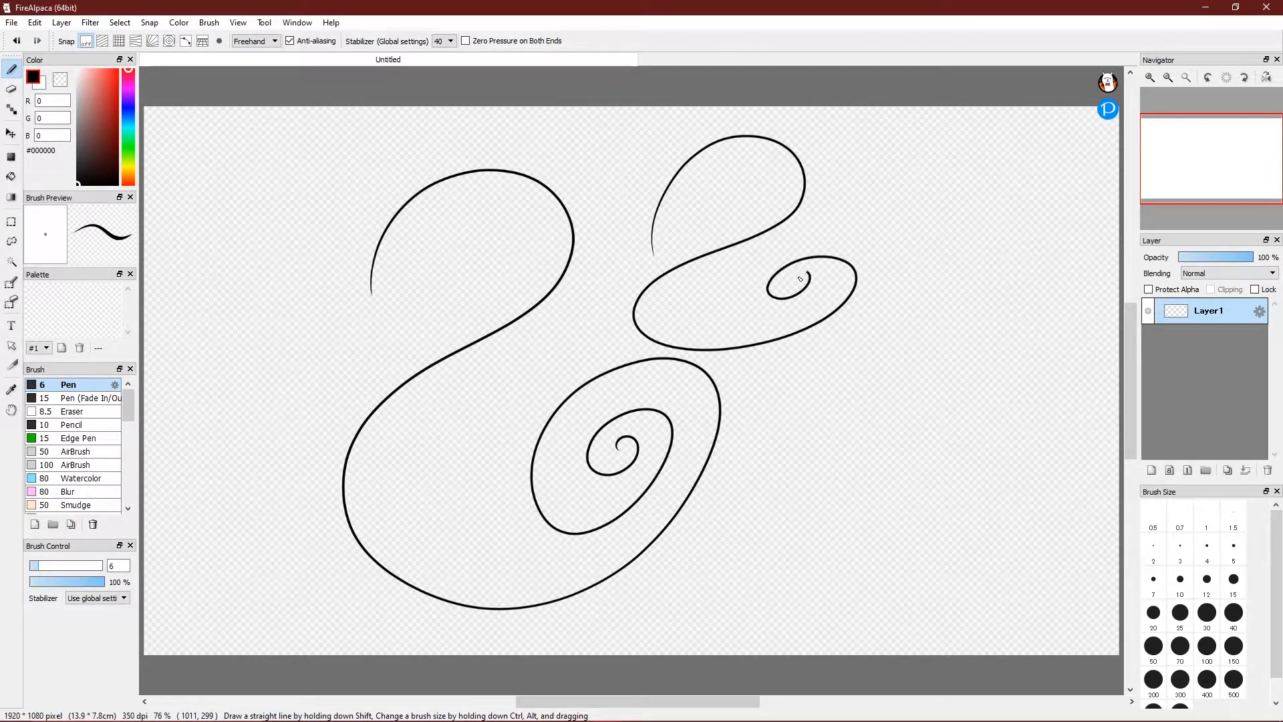
{"action": "key", "text": "ctrl+z"}
{"action": "key", "text": "ctrl+z"}
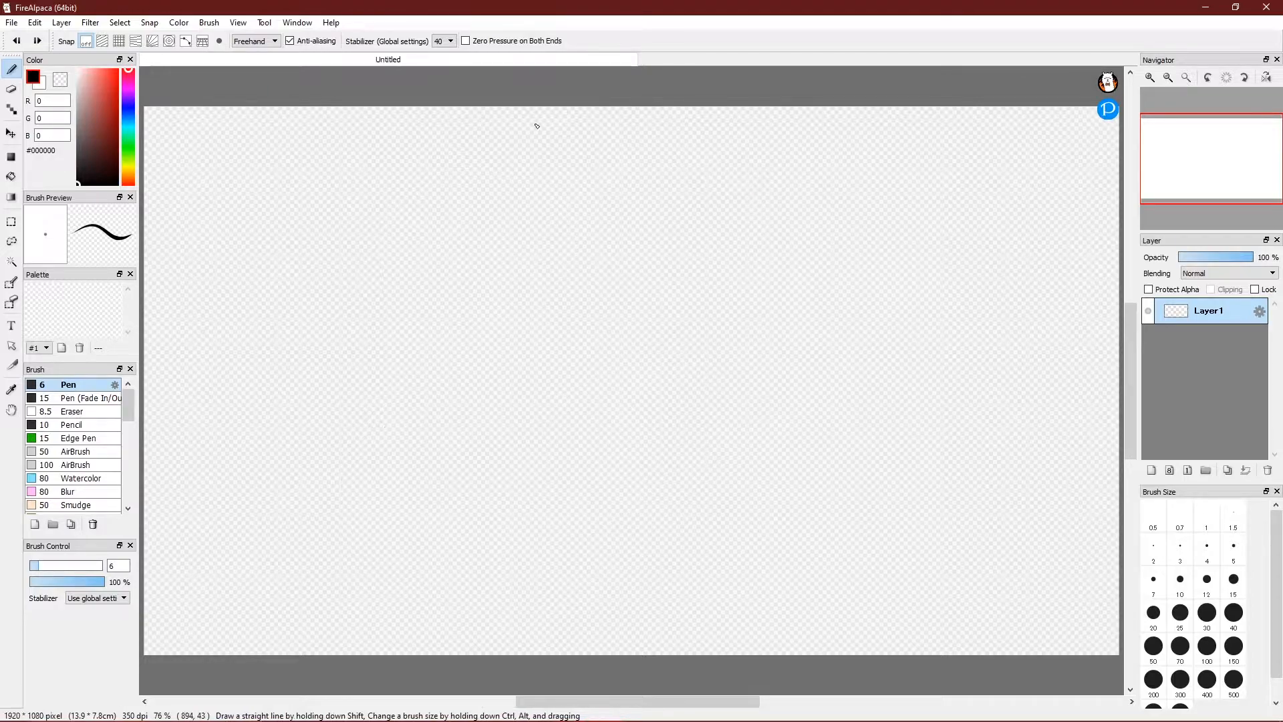
{"action": "left_click", "coordinate": [446, 41]}
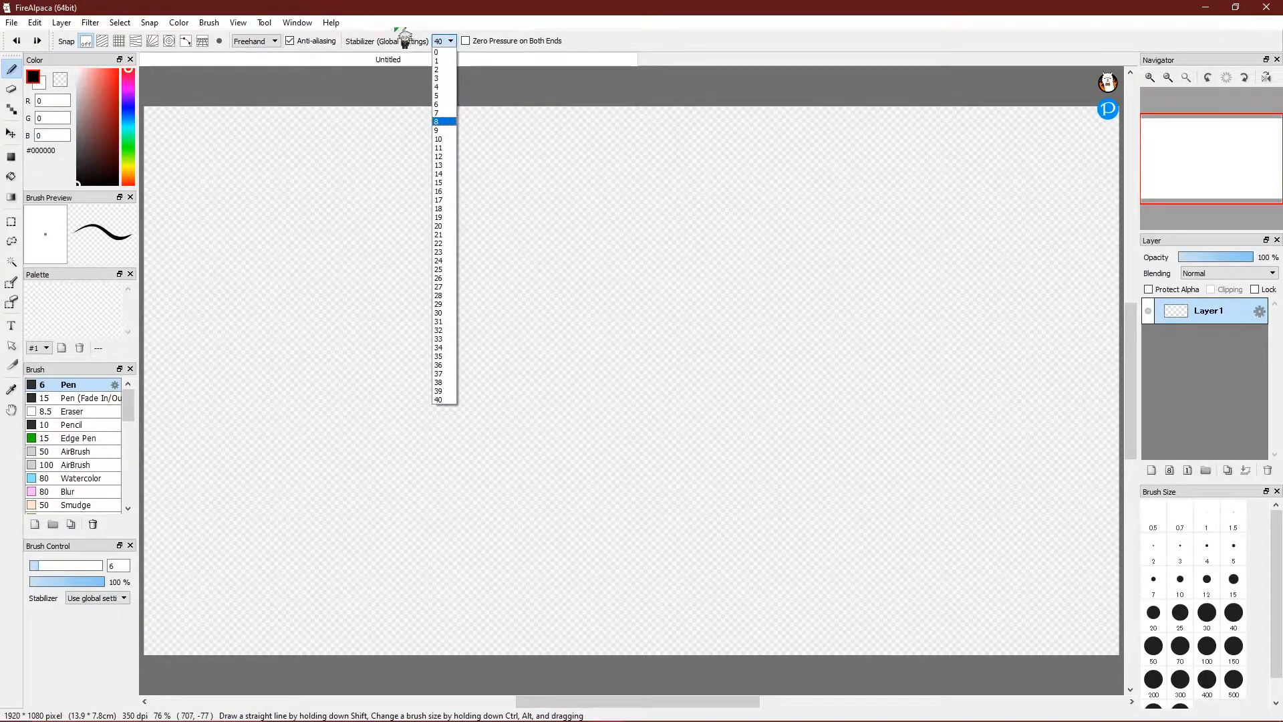
{"action": "left_click", "coordinate": [441, 234]}
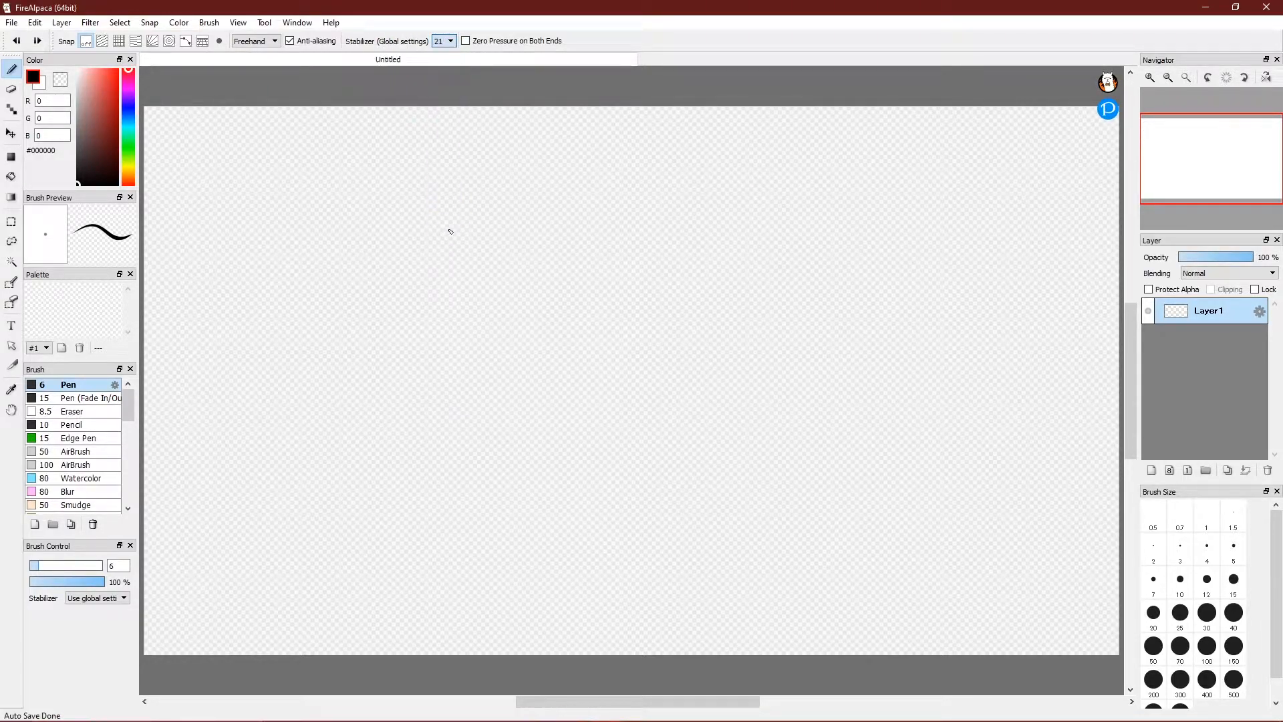
{"action": "left_click", "coordinate": [452, 41]}
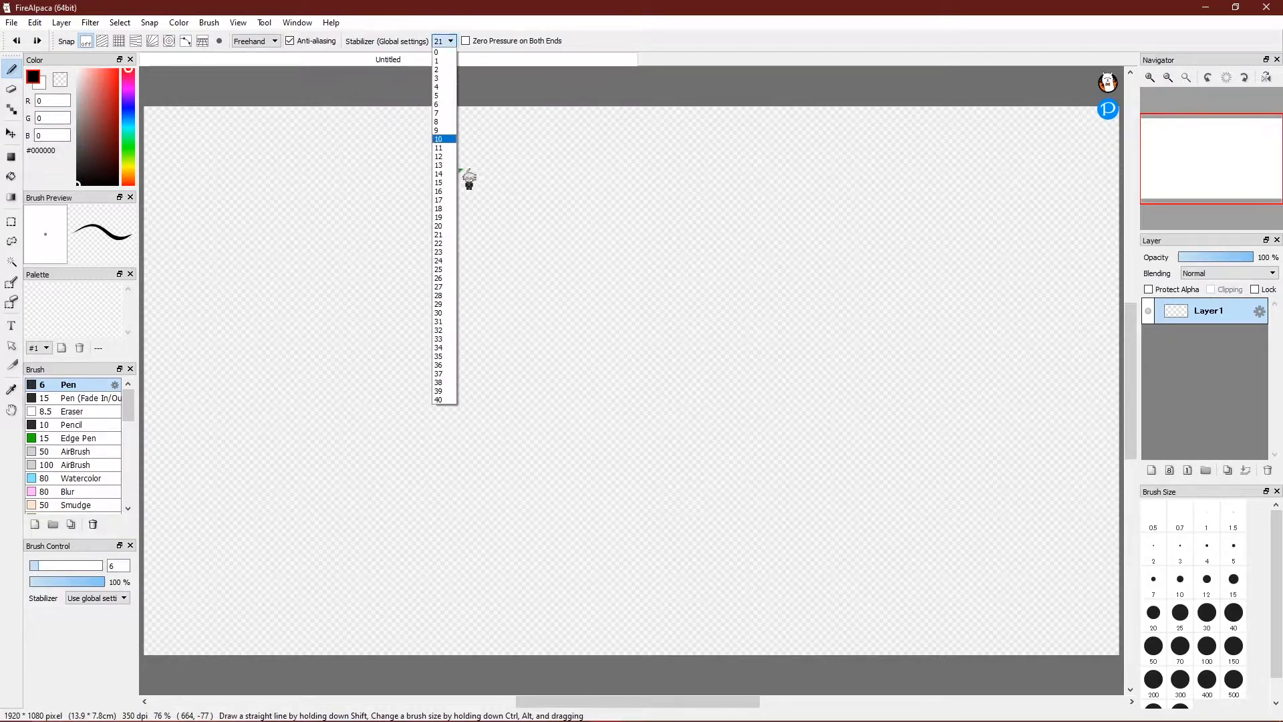
{"action": "left_click", "coordinate": [452, 226]}
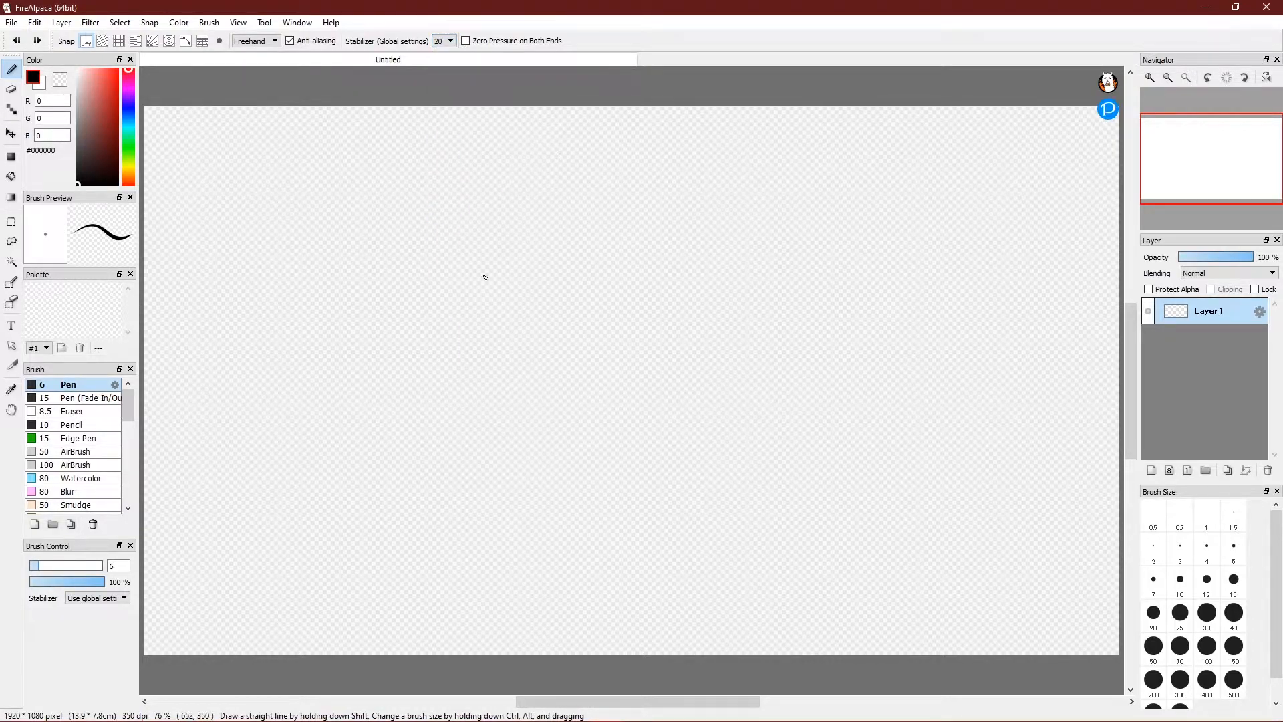
{"action": "left_click", "coordinate": [451, 42]}
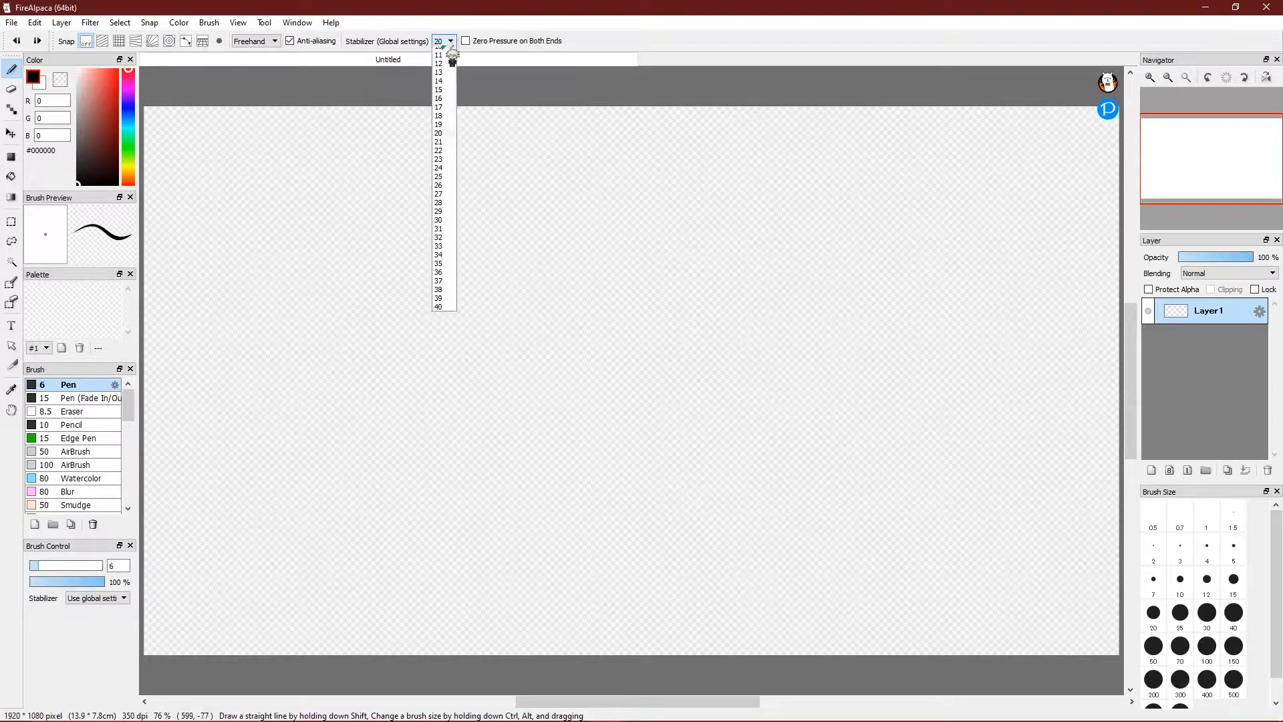
{"action": "left_click", "coordinate": [453, 53]}
{"action": "mouse_move", "coordinate": [423, 281]}
{"action": "left_mouse_down"}
{"action": "mouse_move", "coordinate": [501, 361]}
{"action": "mouse_move", "coordinate": [445, 336]}
{"action": "mouse_move", "coordinate": [468, 381]}
{"action": "left_mouse_up"}
{"action": "mouse_move", "coordinate": [503, 299]}
{"action": "left_mouse_down"}
{"action": "mouse_move", "coordinate": [531, 413]}
{"action": "mouse_move", "coordinate": [518, 346]}
{"action": "mouse_move", "coordinate": [595, 369]}
{"action": "left_mouse_up"}
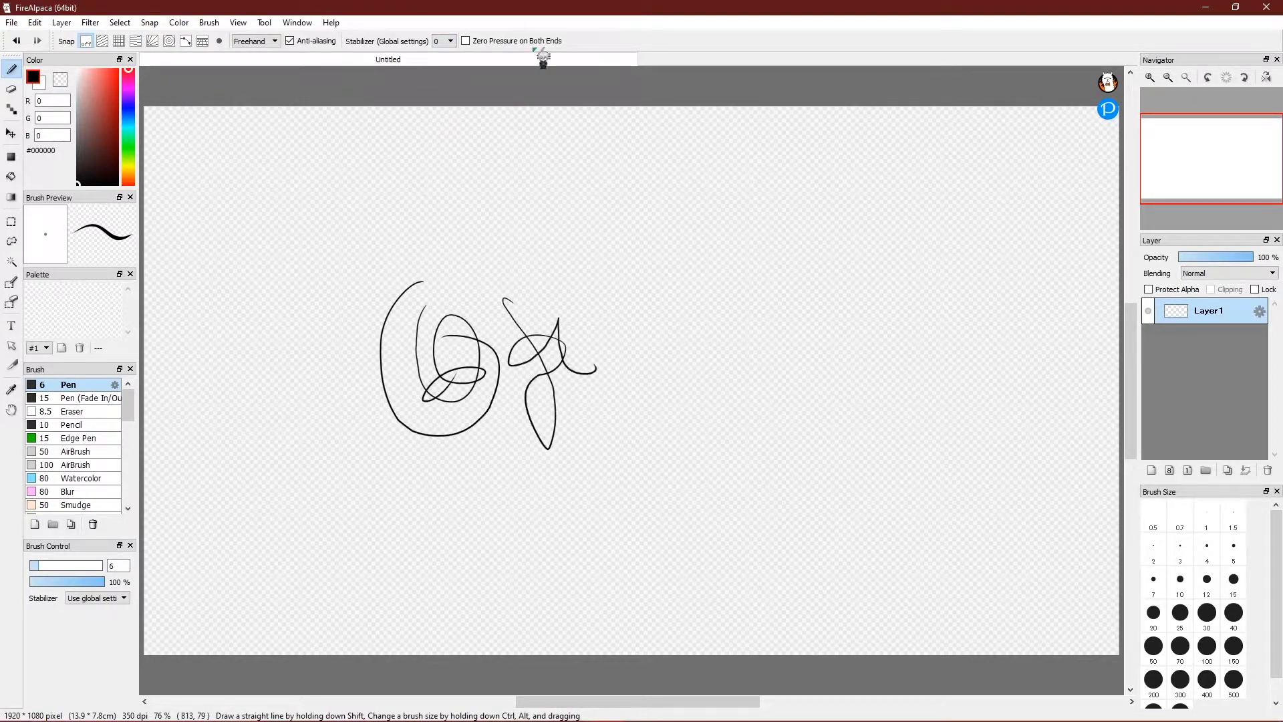
{"action": "left_click", "coordinate": [451, 41]}
{"action": "left_click", "coordinate": [444, 222]}
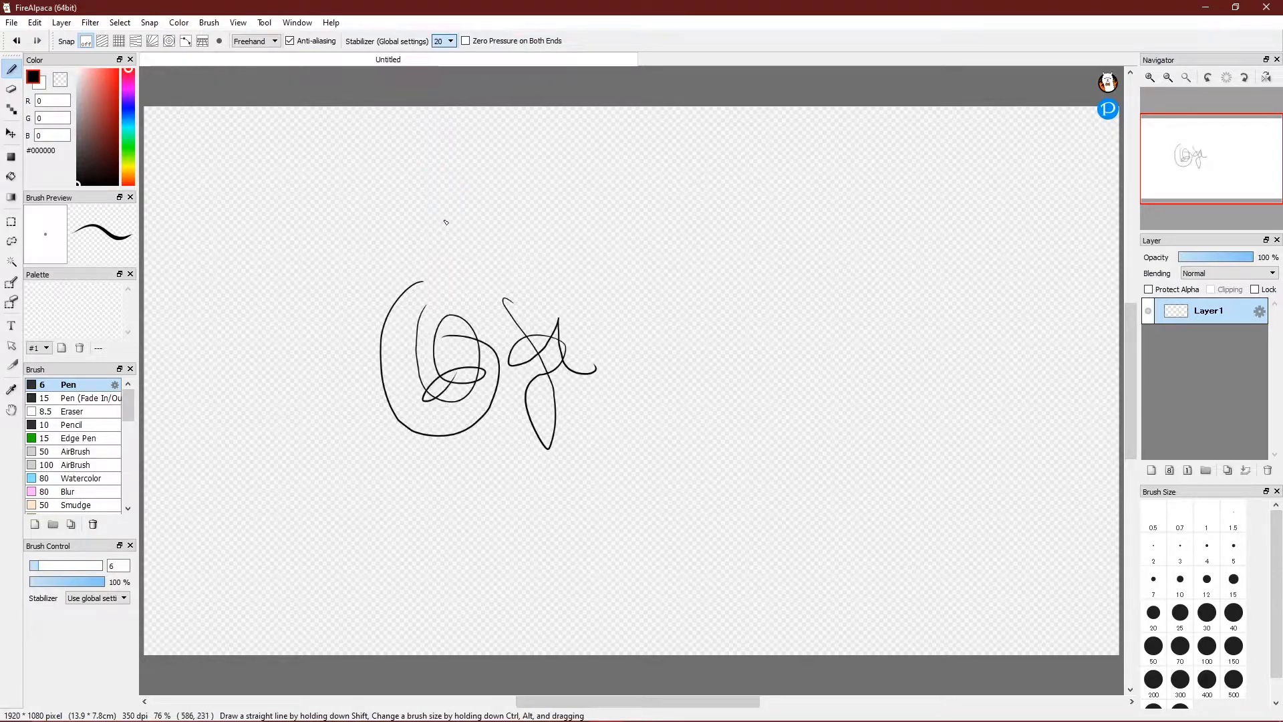
{"action": "mouse_move", "coordinate": [732, 381]}
{"action": "left_mouse_down"}
{"action": "mouse_move", "coordinate": [816, 454]}
{"action": "mouse_move", "coordinate": [866, 337]}
{"action": "left_mouse_up"}
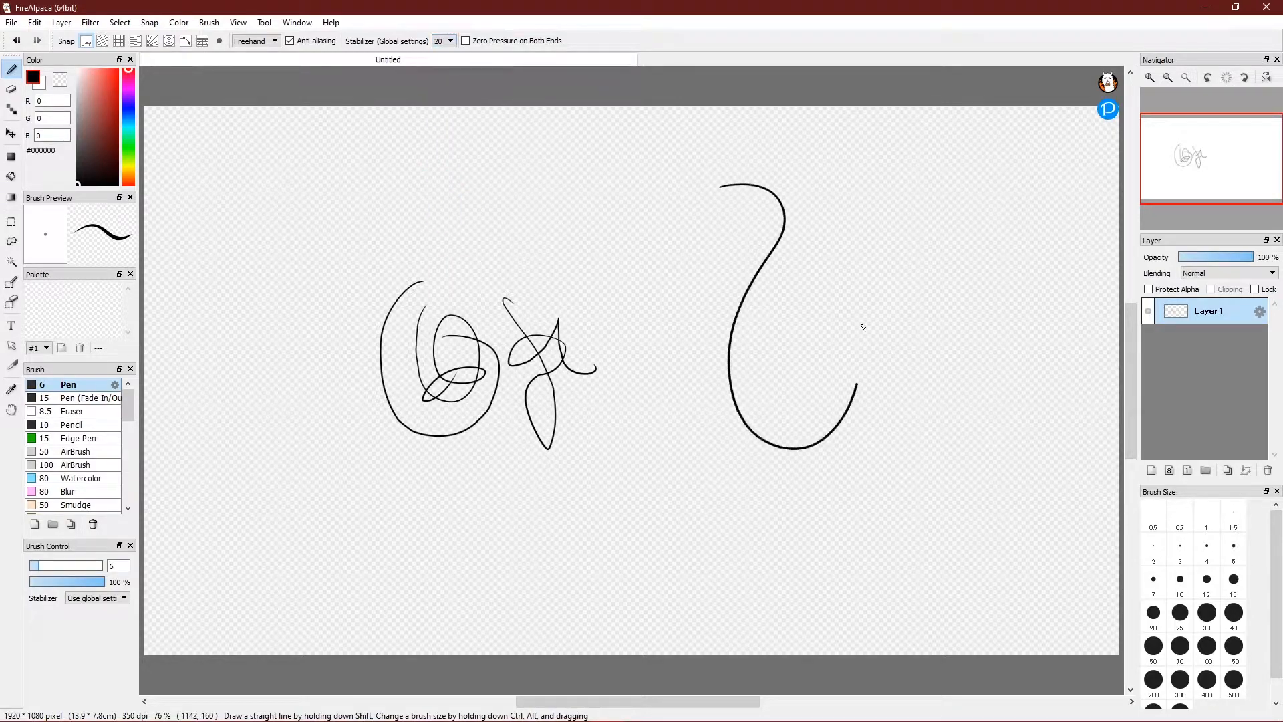
{"action": "mouse_move", "coordinate": [615, 502]}
{"action": "left_mouse_down"}
{"action": "mouse_move", "coordinate": [507, 622]}
{"action": "mouse_move", "coordinate": [578, 586]}
{"action": "left_mouse_up"}
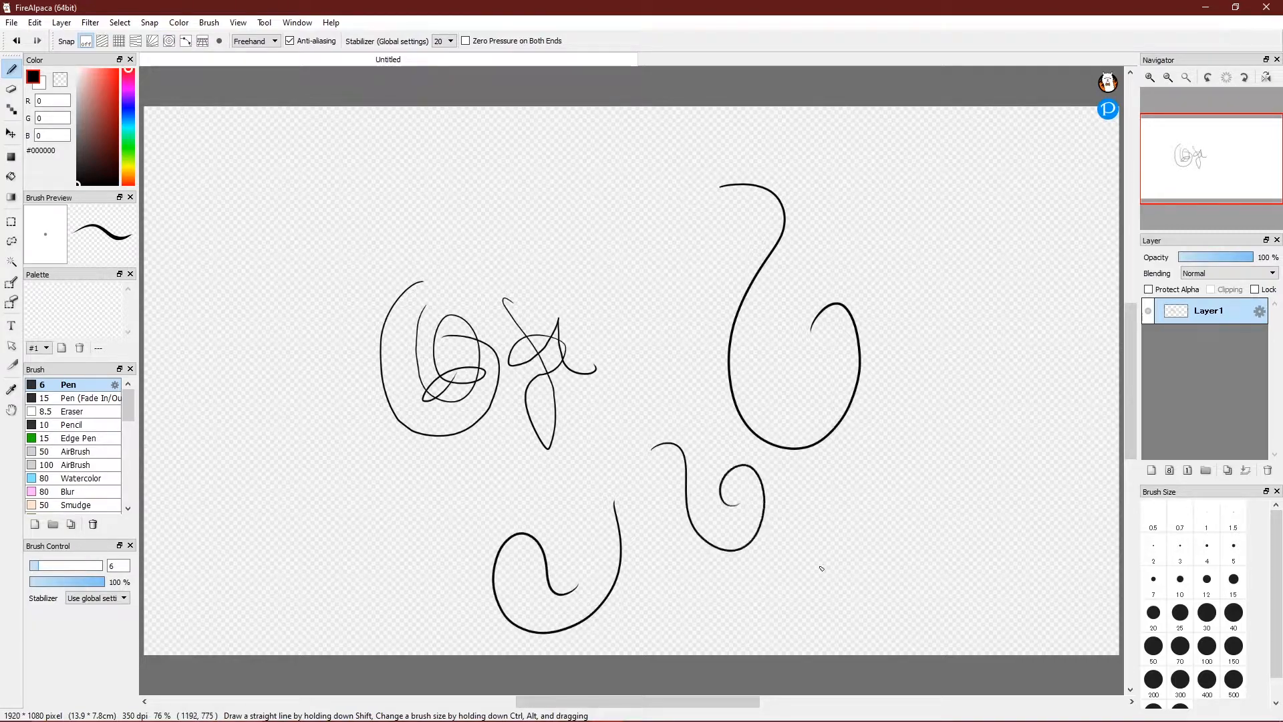
{"action": "left_click", "coordinate": [441, 41]}
{"action": "left_click", "coordinate": [445, 63]}
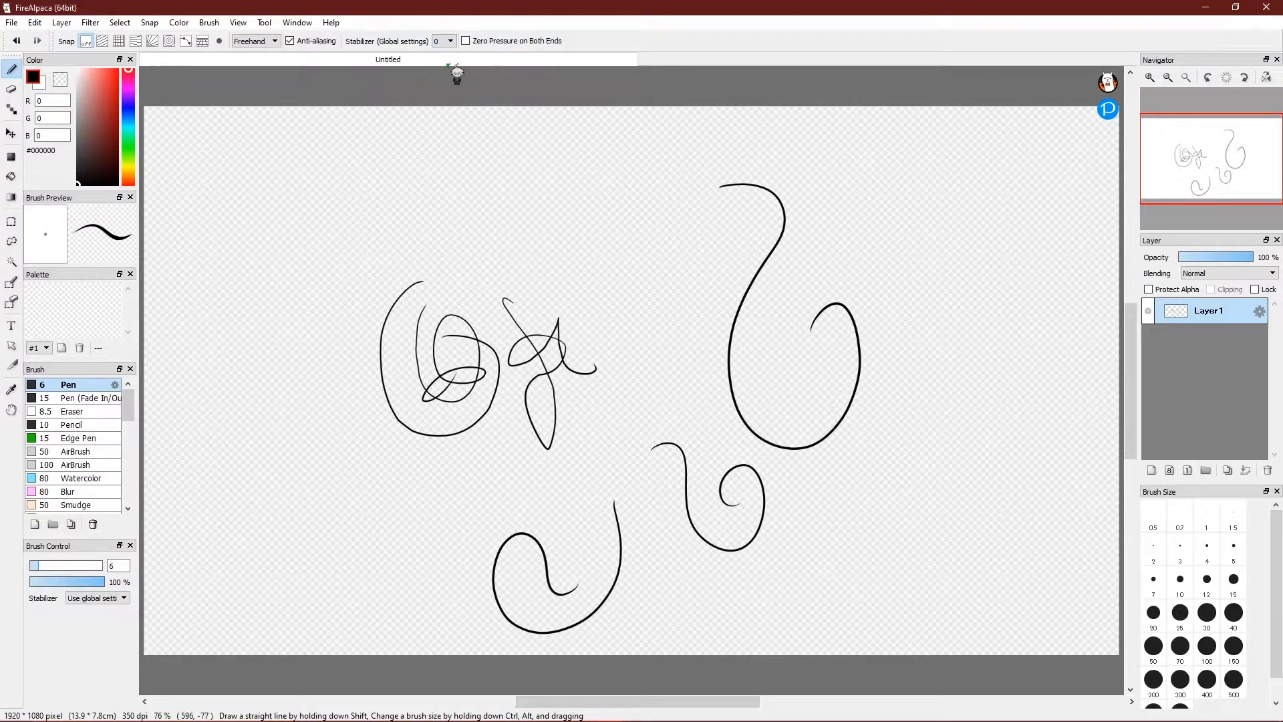
{"action": "left_click", "coordinate": [447, 41]}
{"action": "left_click", "coordinate": [444, 226]}
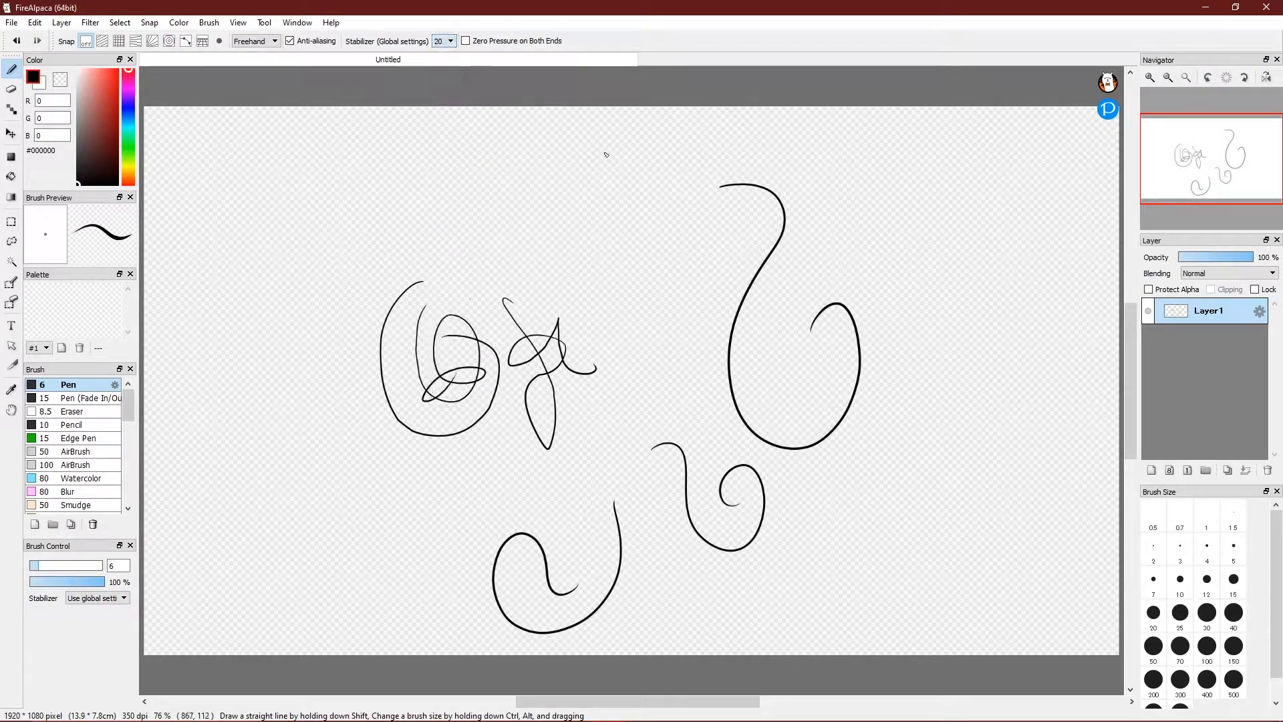
{"action": "mouse_move", "coordinate": [622, 167]}
{"action": "left_mouse_down"}
{"action": "mouse_move", "coordinate": [676, 290]}
{"action": "mouse_move", "coordinate": [611, 262]}
{"action": "mouse_move", "coordinate": [668, 275]}
{"action": "left_mouse_up"}
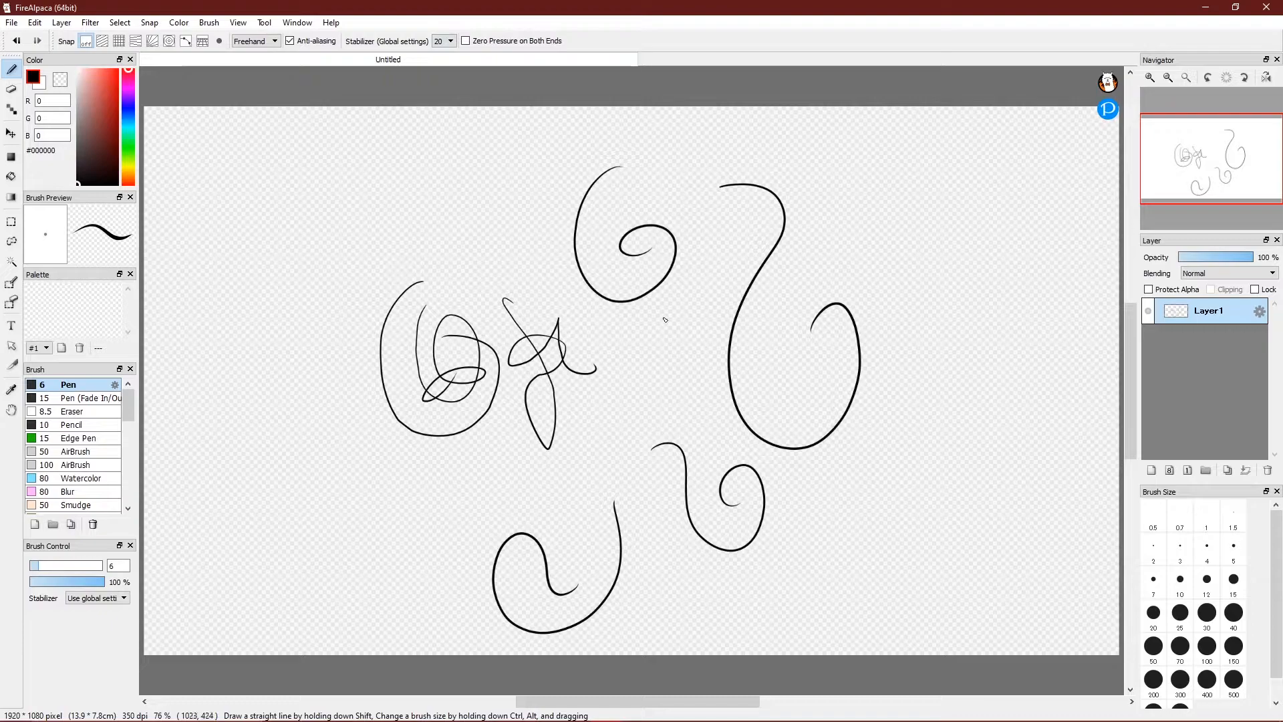
{"action": "key", "text": "ctrl+z"}
{"action": "key", "text": "ctrl+z"}
{"action": "key", "text": "ctrl+z"}
{"action": "key", "text": "ctrl+z"}
{"action": "key", "text": "ctrl+z"}
{"action": "key", "text": "ctrl+z"}
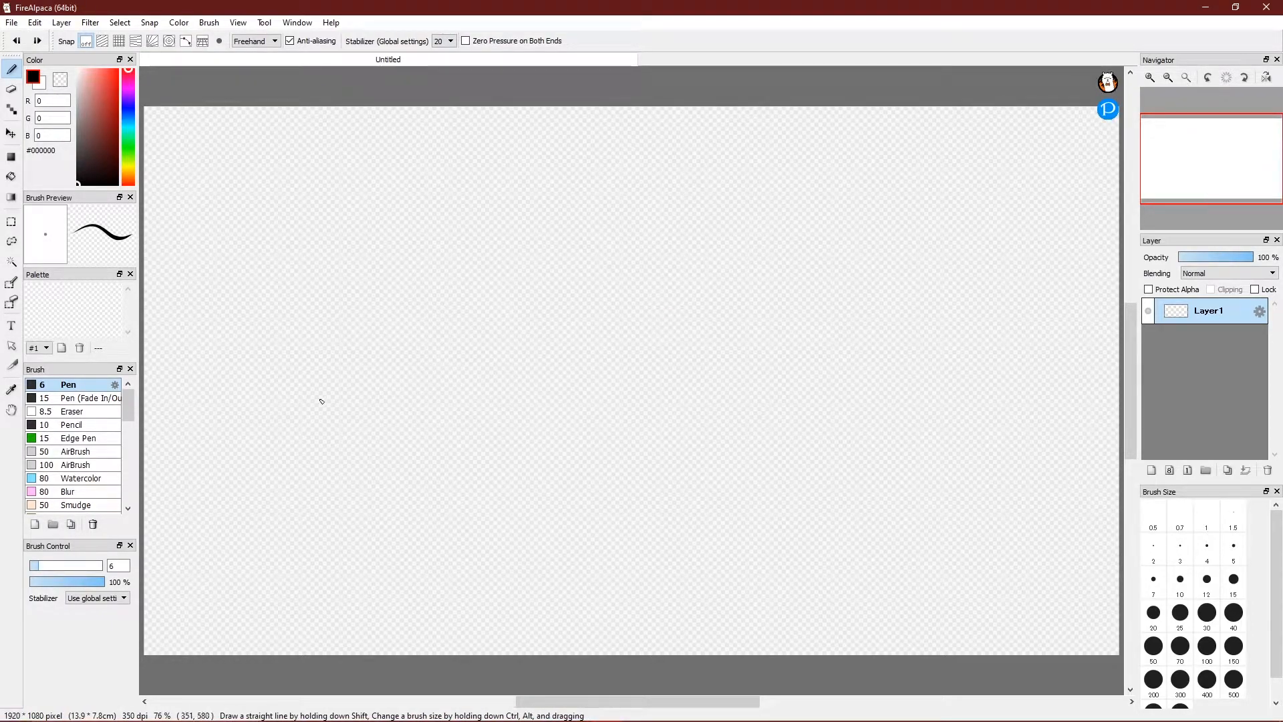
{"action": "mouse_move", "coordinate": [442, 433]}
{"action": "left_mouse_down"}
{"action": "mouse_move", "coordinate": [487, 302]}
{"action": "mouse_move", "coordinate": [564, 314]}
{"action": "left_mouse_up"}
{"action": "key", "text": "ctrl+z"}
{"action": "mouse_move", "coordinate": [291, 169]}
{"action": "left_mouse_down"}
{"action": "mouse_move", "coordinate": [351, 213]}
{"action": "mouse_move", "coordinate": [252, 174]}
{"action": "left_mouse_up"}
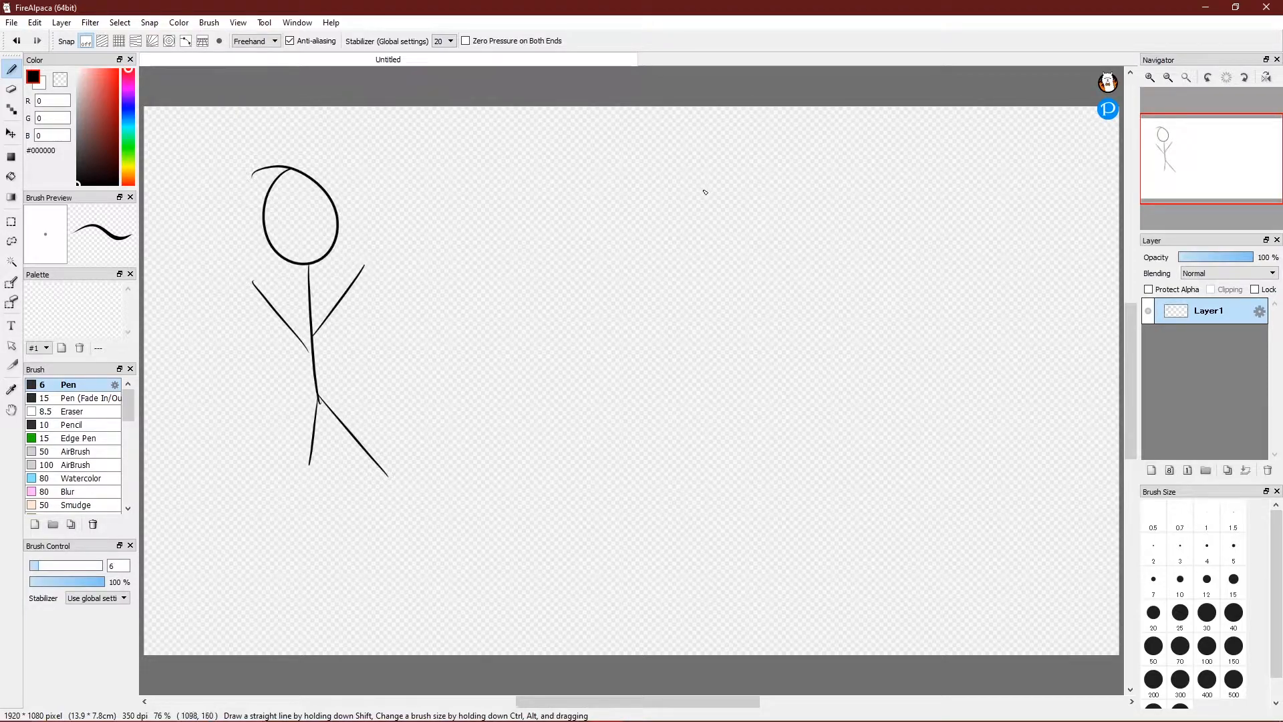
{"action": "key", "text": "ctrl+z"}
{"action": "key", "text": "ctrl+z"}
{"action": "key", "text": "ctrl+z"}
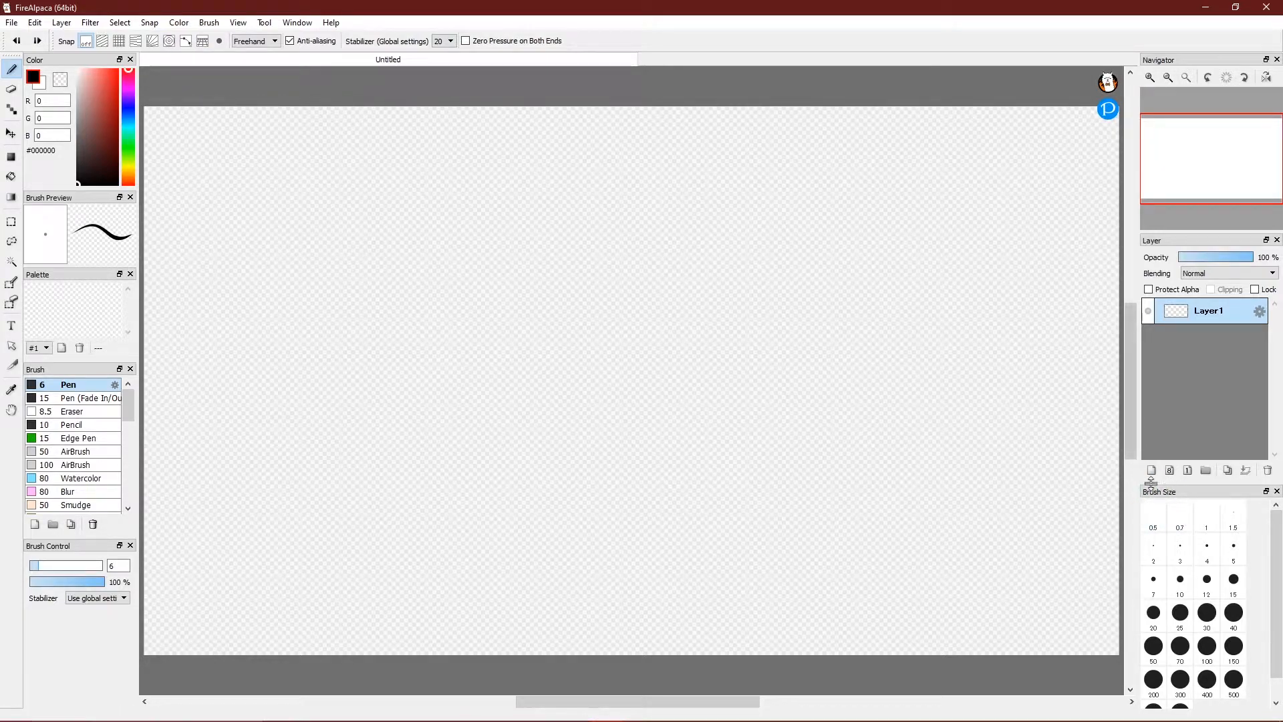
Try pen sizes 400, 1000, 100, 15 and 5, drawing spiral test strokes.
{"action": "mouse_move", "coordinate": [1279, 556]}
{"action": "left_mouse_down"}
{"action": "mouse_move", "coordinate": [1282, 579]}
{"action": "mouse_move", "coordinate": [1276, 495]}
{"action": "mouse_move", "coordinate": [1278, 519]}
{"action": "left_mouse_up"}
{"action": "left_click", "coordinate": [1207, 655]}
{"action": "left_click", "coordinate": [1180, 688]}
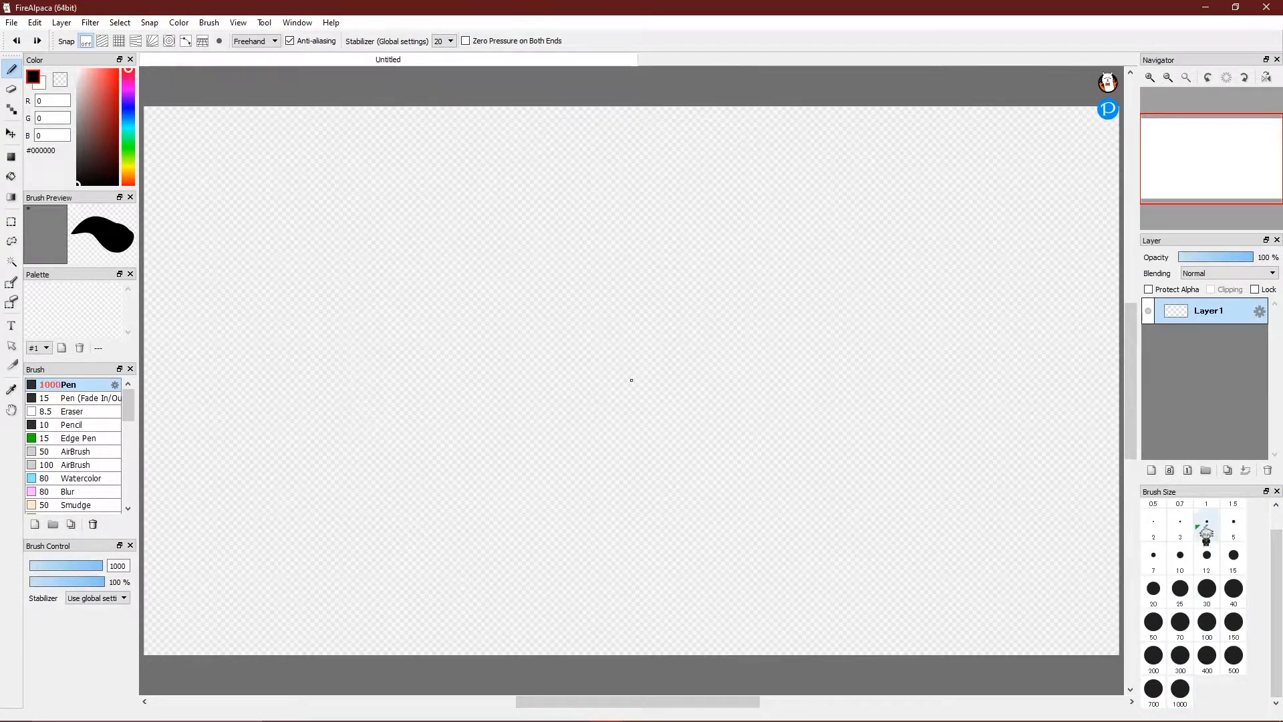
{"action": "left_click", "coordinate": [1207, 621]}
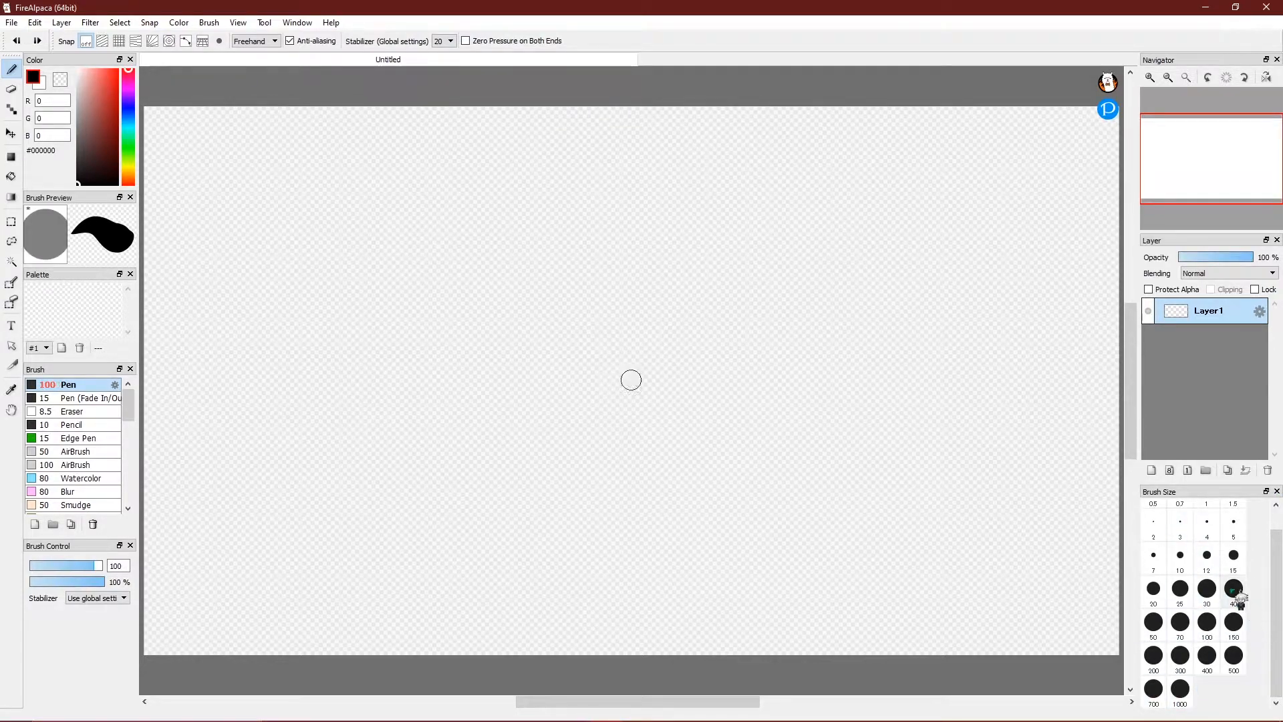
{"action": "left_click", "coordinate": [1241, 554]}
{"action": "mouse_move", "coordinate": [479, 255]}
{"action": "left_mouse_down"}
{"action": "mouse_move", "coordinate": [476, 437]}
{"action": "mouse_move", "coordinate": [528, 305]}
{"action": "mouse_move", "coordinate": [468, 364]}
{"action": "left_mouse_up"}
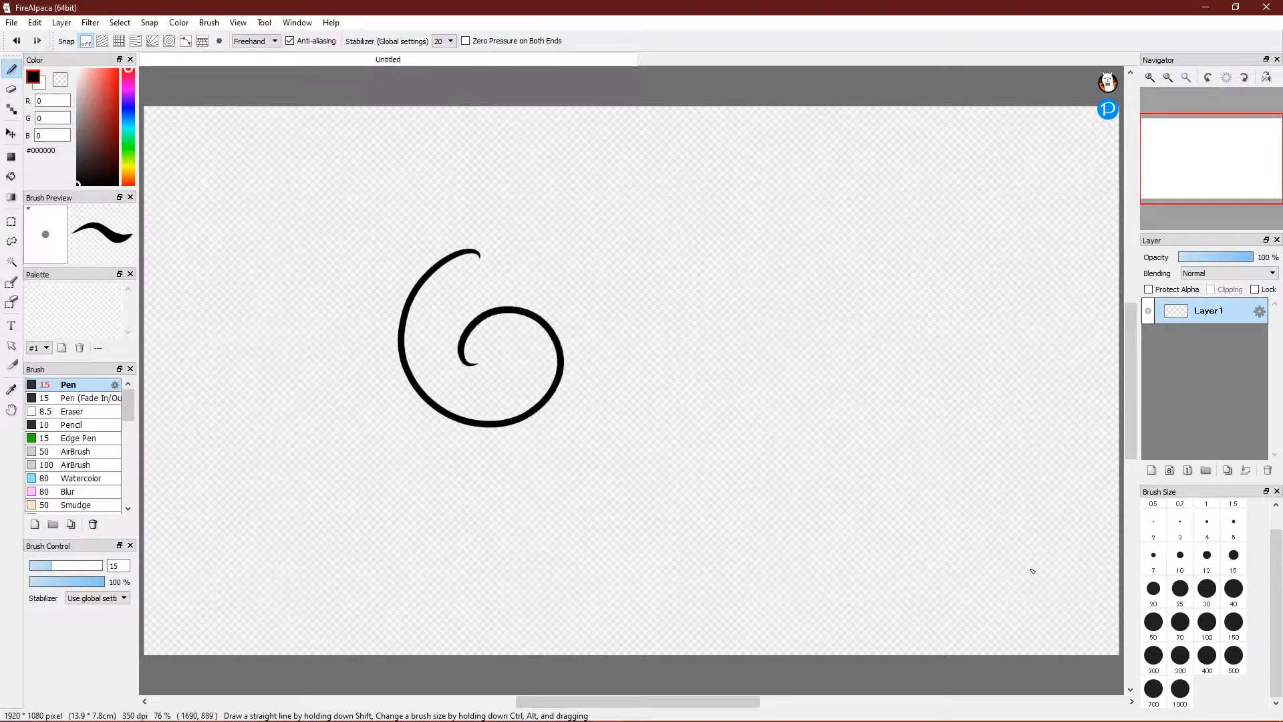
{"action": "left_click", "coordinate": [1234, 525]}
{"action": "left_click_drag", "start_coordinate": [637, 397], "coordinate": [670, 375]}
Paint and undo a size-1000 stroke, clear all test strokes, and set size 12.
{"action": "left_click", "coordinate": [1180, 688]}
{"action": "mouse_move", "coordinate": [929, 384]}
{"action": "left_mouse_down"}
{"action": "mouse_move", "coordinate": [880, 464]}
{"action": "mouse_move", "coordinate": [909, 392]}
{"action": "left_mouse_up"}
{"action": "key", "text": "ctrl+z"}
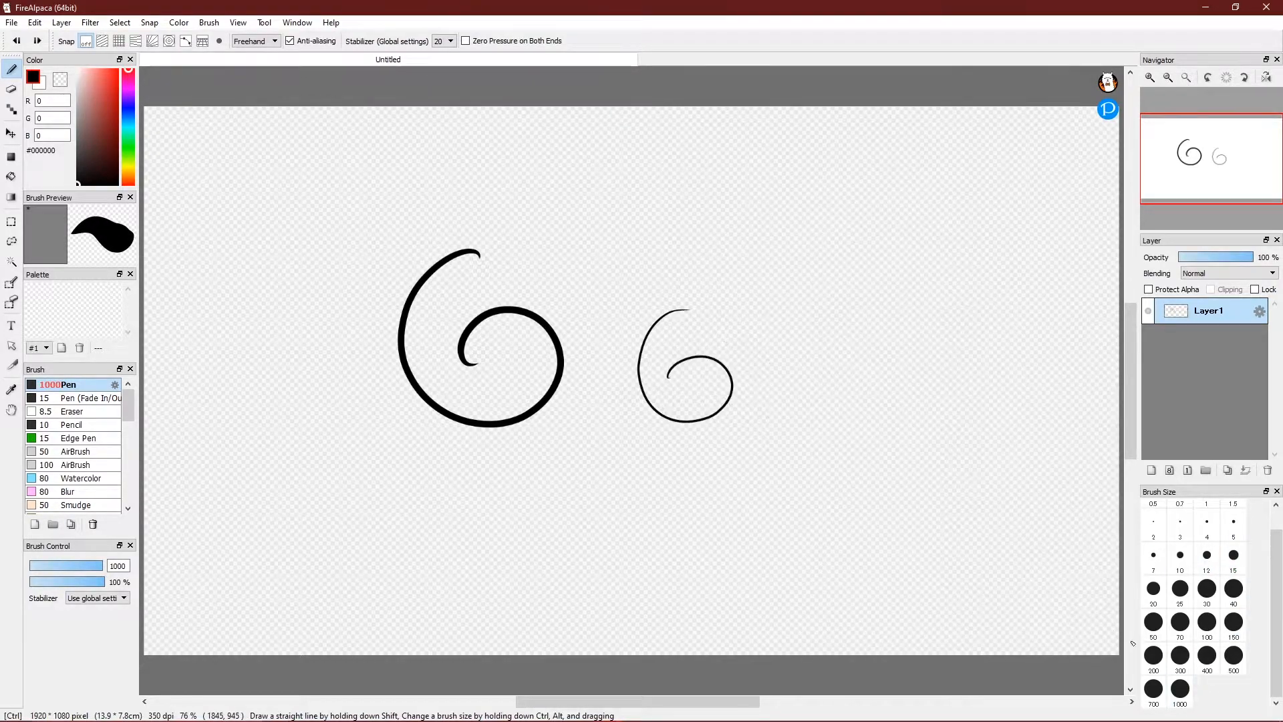
{"action": "scroll", "coordinate": [1263, 565], "scroll_direction": "up", "scroll_amount": 1}
{"action": "left_click", "coordinate": [1210, 522]}
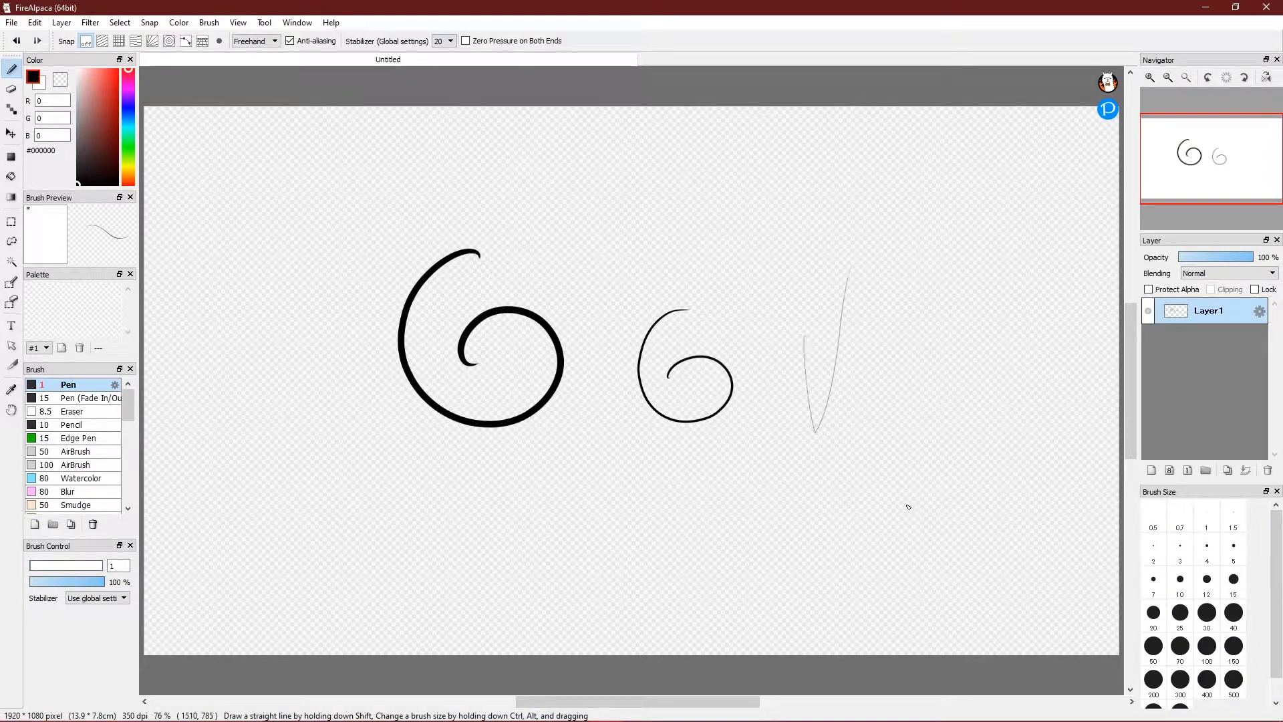
{"action": "key", "text": "ctrl+z"}
{"action": "key", "text": "ctrl+z"}
{"action": "key", "text": "ctrl+z"}
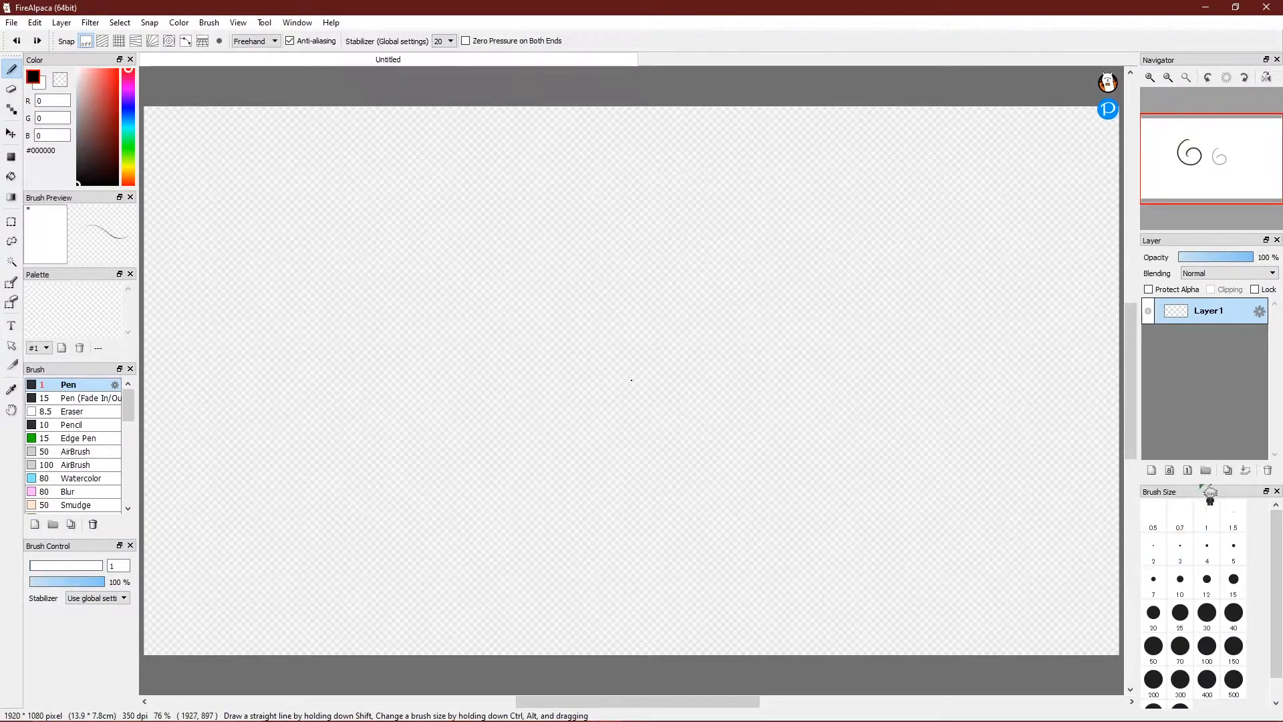
{"action": "scroll", "coordinate": [1278, 624], "scroll_direction": "down", "scroll_amount": 1}
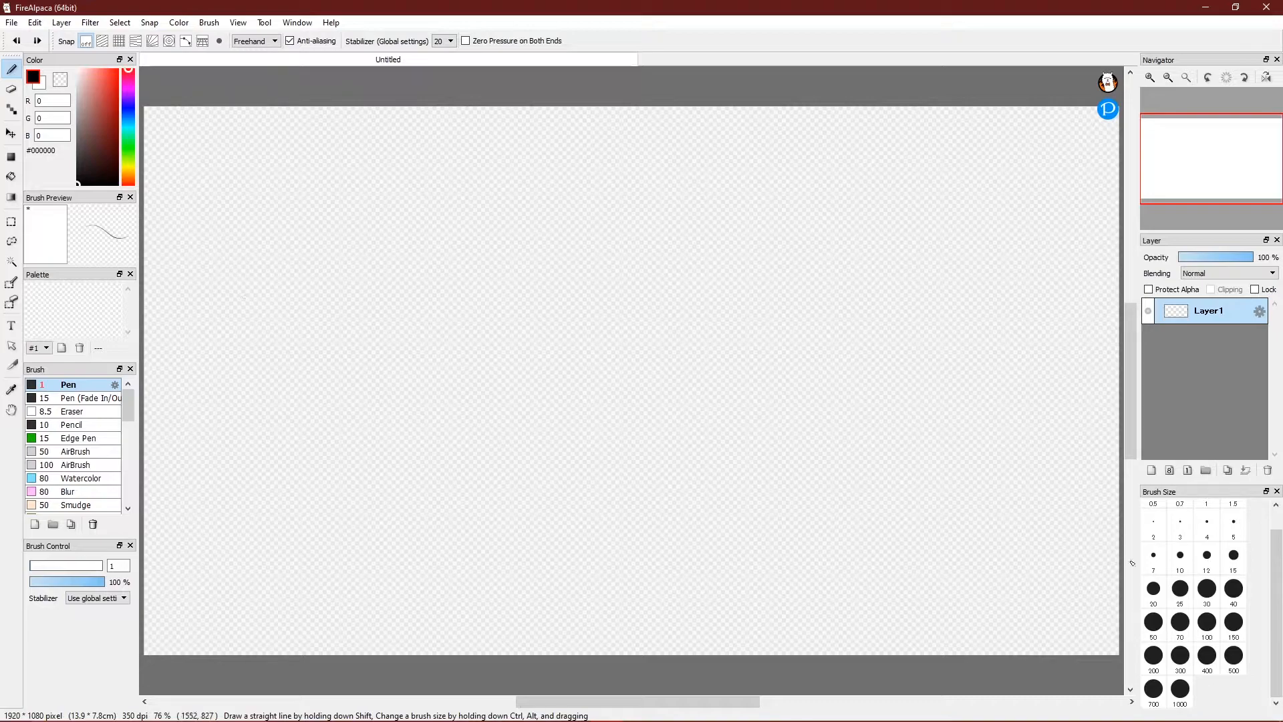
{"action": "left_click", "coordinate": [1207, 555]}
Draw a stick figure with head, body, legs and arms using pen size 15.
{"action": "left_click", "coordinate": [1236, 563]}
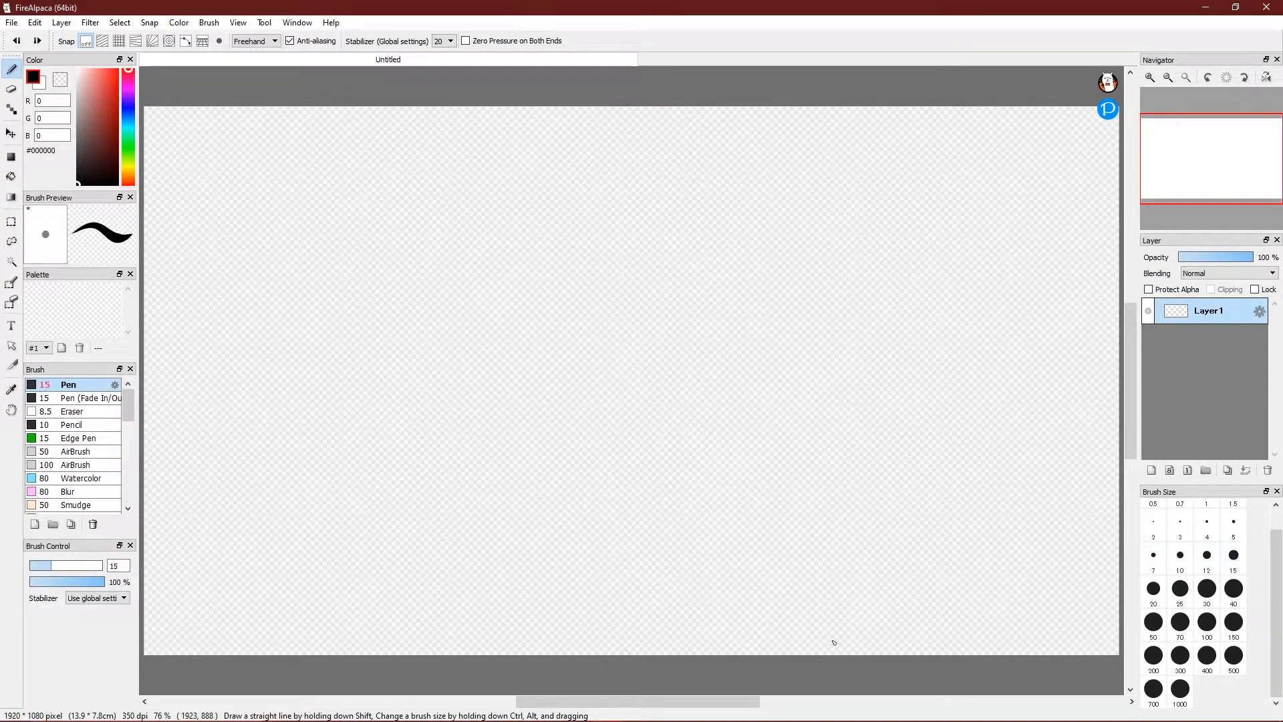
{"action": "mouse_move", "coordinate": [306, 333]}
{"action": "left_mouse_down"}
{"action": "mouse_move", "coordinate": [297, 213]}
{"action": "mouse_move", "coordinate": [274, 274]}
{"action": "left_mouse_up"}
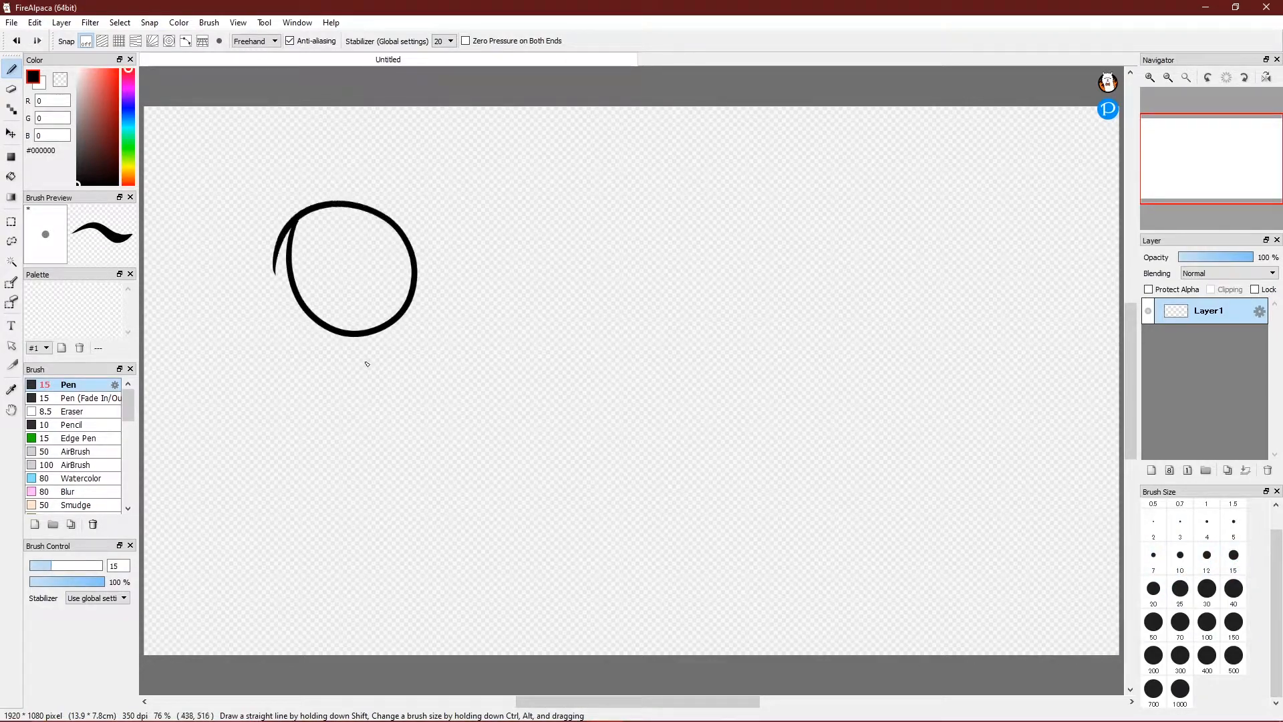
{"action": "mouse_move", "coordinate": [354, 342]}
{"action": "left_mouse_down"}
{"action": "mouse_move", "coordinate": [337, 488]}
{"action": "mouse_move", "coordinate": [396, 554]}
{"action": "left_mouse_up"}
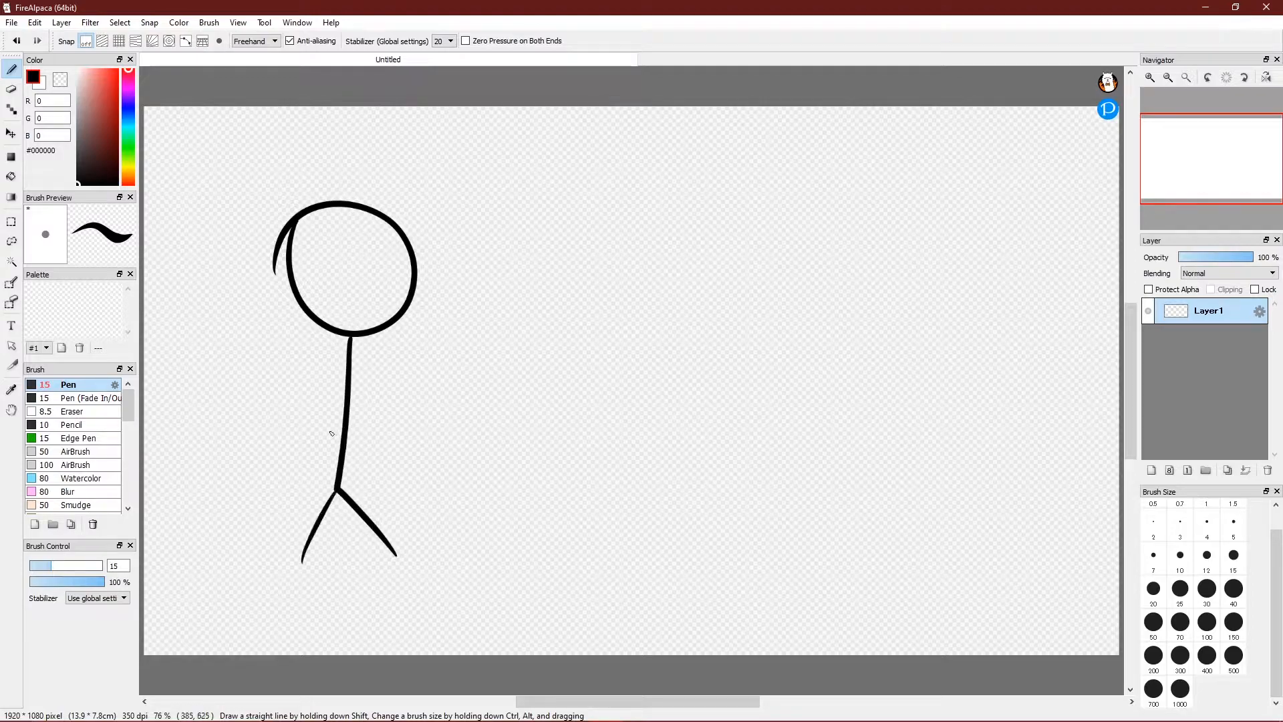
{"action": "left_click_drag", "start_coordinate": [329, 429], "coordinate": [425, 353]}
{"action": "left_click_drag", "start_coordinate": [292, 330], "coordinate": [346, 406]}
Draw a second stick figure to its right with pen size 20.
{"action": "left_click", "coordinate": [1156, 588]}
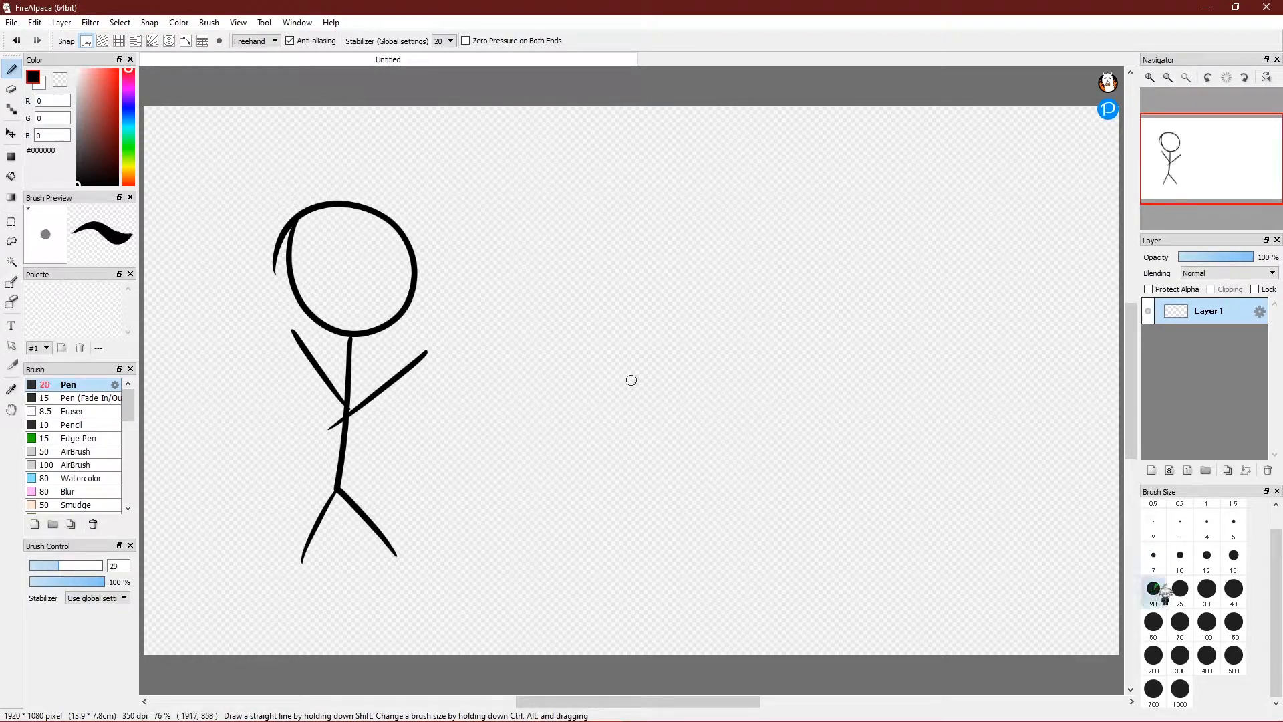
{"action": "mouse_move", "coordinate": [611, 203]}
{"action": "left_mouse_down"}
{"action": "mouse_move", "coordinate": [690, 325]}
{"action": "mouse_move", "coordinate": [607, 202]}
{"action": "mouse_move", "coordinate": [611, 335]}
{"action": "left_mouse_up"}
{"action": "left_click_drag", "start_coordinate": [623, 381], "coordinate": [623, 535]}
{"action": "mouse_move", "coordinate": [625, 535]}
{"action": "left_mouse_down"}
{"action": "mouse_move", "coordinate": [676, 604]}
{"action": "mouse_move", "coordinate": [597, 588]}
{"action": "left_mouse_up"}
{"action": "left_click_drag", "start_coordinate": [674, 363], "coordinate": [625, 401]}
{"action": "left_click_drag", "start_coordinate": [554, 348], "coordinate": [622, 407]}
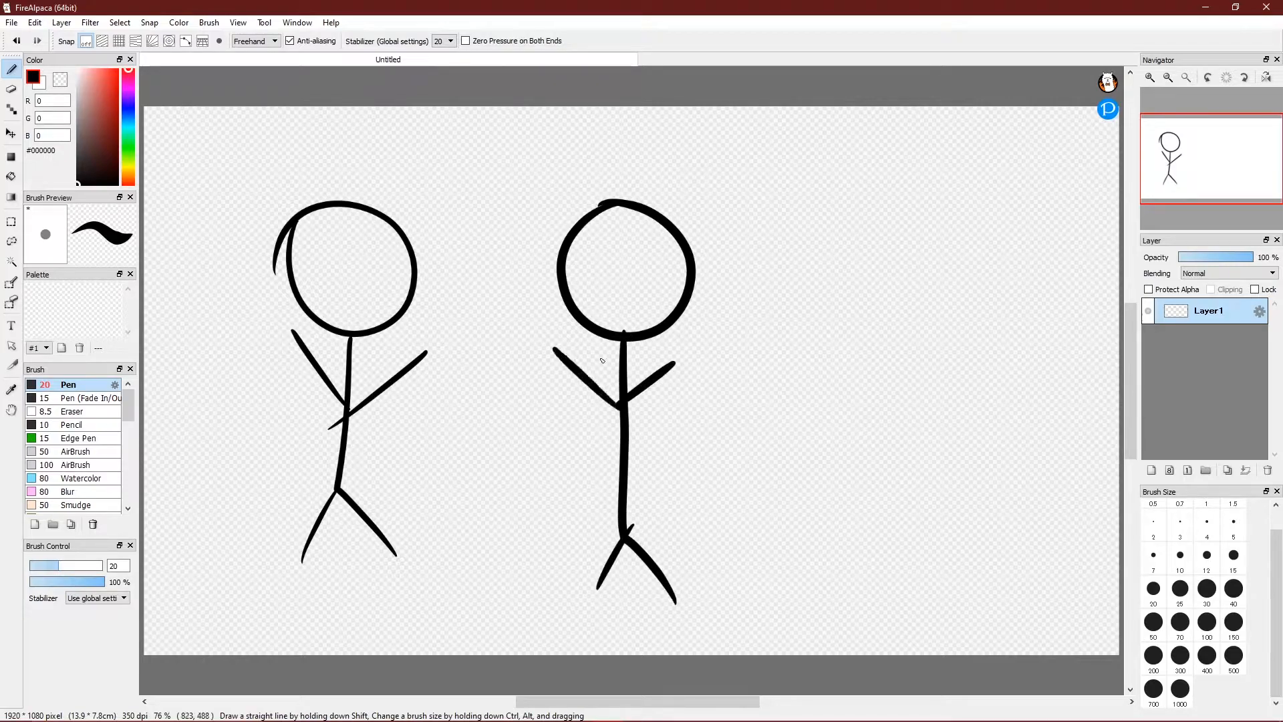
Draw a larger third stick figure at size 30, then shift the colour hue toward cyan.
{"action": "left_click", "coordinate": [1207, 588]}
{"action": "mouse_move", "coordinate": [887, 228]}
{"action": "left_mouse_down"}
{"action": "mouse_move", "coordinate": [825, 241]}
{"action": "mouse_move", "coordinate": [988, 292]}
{"action": "mouse_move", "coordinate": [845, 221]}
{"action": "left_mouse_up"}
{"action": "mouse_move", "coordinate": [904, 367]}
{"action": "left_mouse_down"}
{"action": "mouse_move", "coordinate": [896, 487]}
{"action": "mouse_move", "coordinate": [969, 640]}
{"action": "left_mouse_up"}
{"action": "left_click_drag", "start_coordinate": [890, 549], "coordinate": [836, 632]}
{"action": "left_click_drag", "start_coordinate": [900, 465], "coordinate": [957, 411]}
{"action": "left_click_drag", "start_coordinate": [889, 460], "coordinate": [802, 350]}
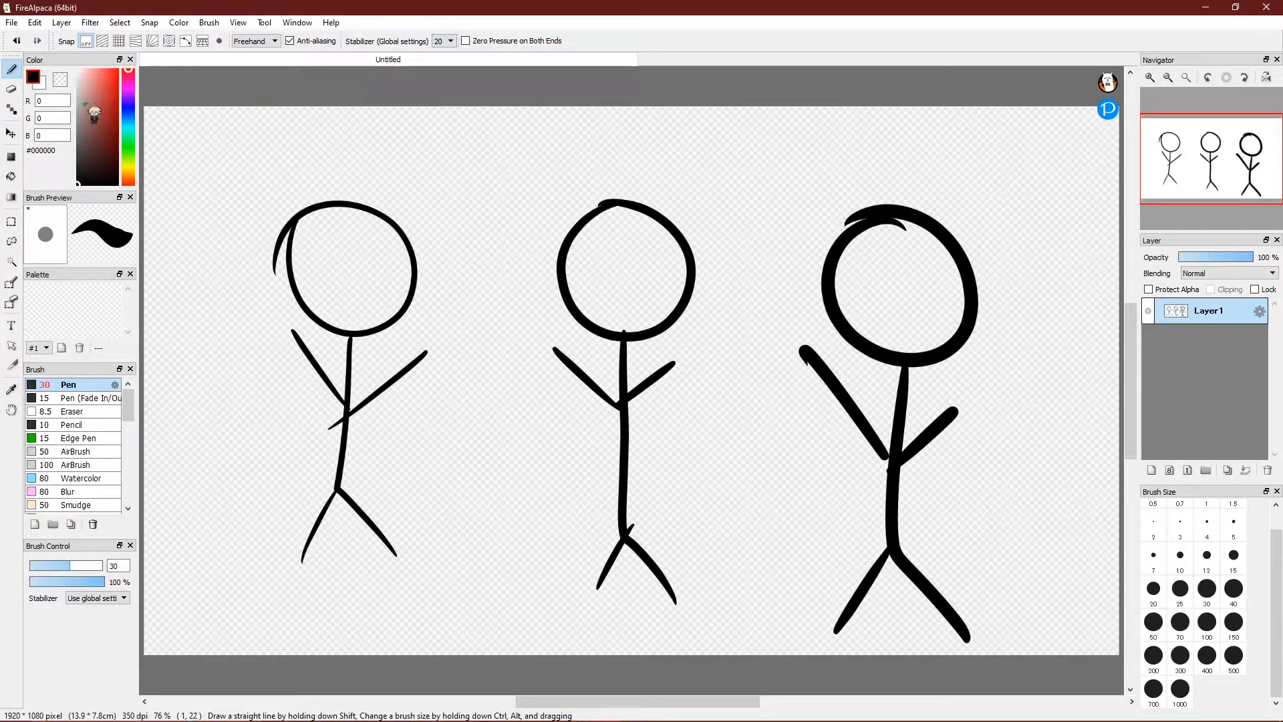
{"action": "mouse_move", "coordinate": [137, 83]}
{"action": "left_mouse_down"}
{"action": "mouse_move", "coordinate": [137, 185]}
{"action": "mouse_move", "coordinate": [138, 80]}
{"action": "mouse_move", "coordinate": [142, 94]}
{"action": "left_mouse_up"}
{"action": "left_click_drag", "start_coordinate": [138, 88], "coordinate": [142, 124]}
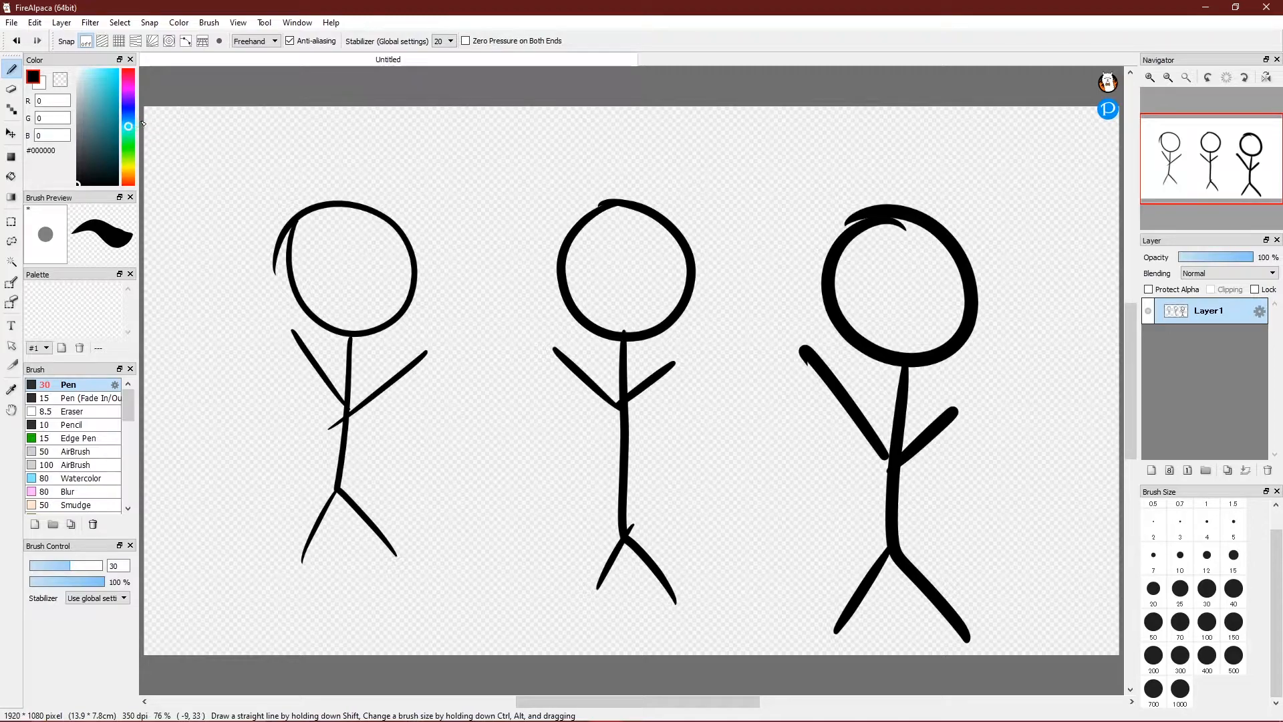
Try teal, lighter and grey shades, then settle on blue #4878BA.
{"action": "left_click", "coordinate": [95, 117]}
{"action": "left_click_drag", "start_coordinate": [99, 117], "coordinate": [107, 78]}
{"action": "mouse_move", "coordinate": [112, 100]}
{"action": "left_mouse_down"}
{"action": "mouse_move", "coordinate": [90, 164]}
{"action": "mouse_move", "coordinate": [78, 123]}
{"action": "mouse_move", "coordinate": [117, 120]}
{"action": "mouse_move", "coordinate": [89, 102]}
{"action": "mouse_move", "coordinate": [132, 76]}
{"action": "mouse_move", "coordinate": [80, 87]}
{"action": "mouse_move", "coordinate": [114, 68]}
{"action": "mouse_move", "coordinate": [113, 167]}
{"action": "mouse_move", "coordinate": [84, 71]}
{"action": "mouse_move", "coordinate": [98, 108]}
{"action": "mouse_move", "coordinate": [129, 115]}
{"action": "mouse_move", "coordinate": [101, 100]}
{"action": "left_mouse_up"}
{"action": "left_click", "coordinate": [128, 121]}
Sketch a blue test stick figure at top left, select the Eraser, and undo its strokes.
{"action": "mouse_move", "coordinate": [239, 141]}
{"action": "left_mouse_down"}
{"action": "mouse_move", "coordinate": [287, 224]}
{"action": "mouse_move", "coordinate": [254, 136]}
{"action": "left_mouse_up"}
{"action": "mouse_move", "coordinate": [253, 231]}
{"action": "left_mouse_down"}
{"action": "mouse_move", "coordinate": [248, 386]}
{"action": "mouse_move", "coordinate": [286, 436]}
{"action": "left_mouse_up"}
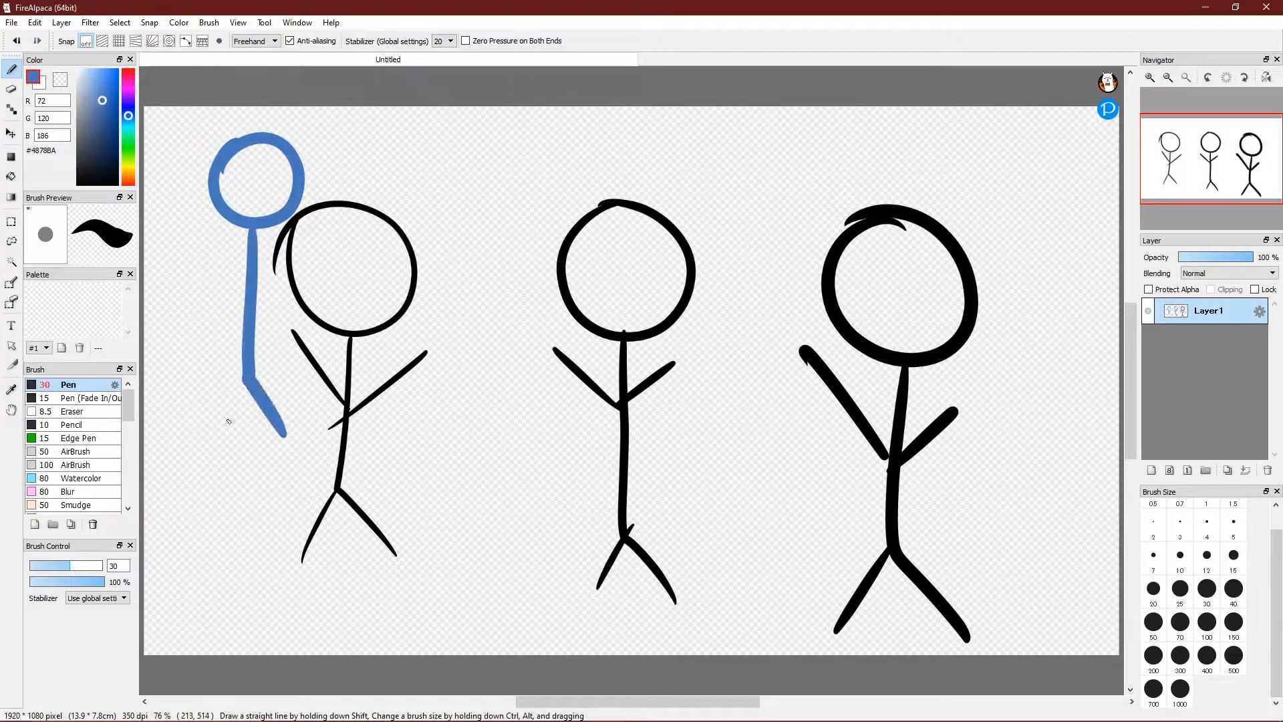
{"action": "left_click_drag", "start_coordinate": [248, 382], "coordinate": [217, 452]}
{"action": "mouse_move", "coordinate": [250, 313]}
{"action": "left_mouse_down"}
{"action": "mouse_move", "coordinate": [293, 278]}
{"action": "mouse_move", "coordinate": [193, 236]}
{"action": "left_mouse_up"}
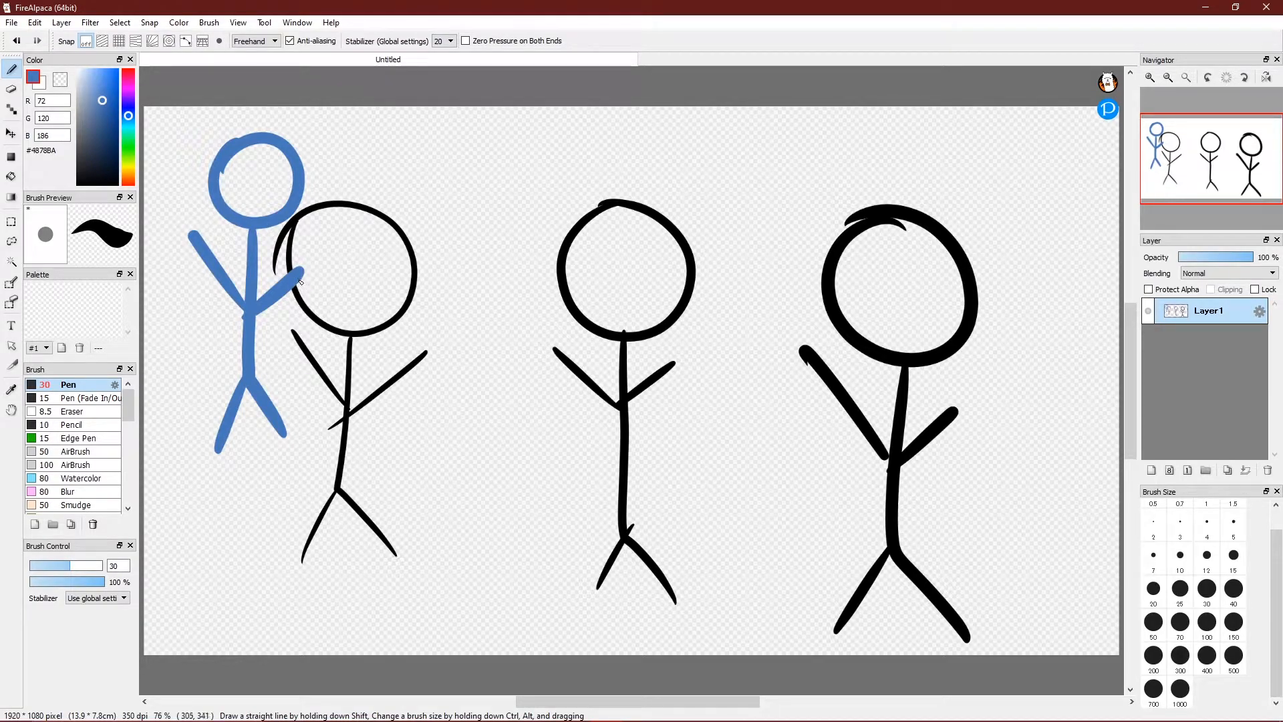
{"action": "left_click", "coordinate": [12, 89]}
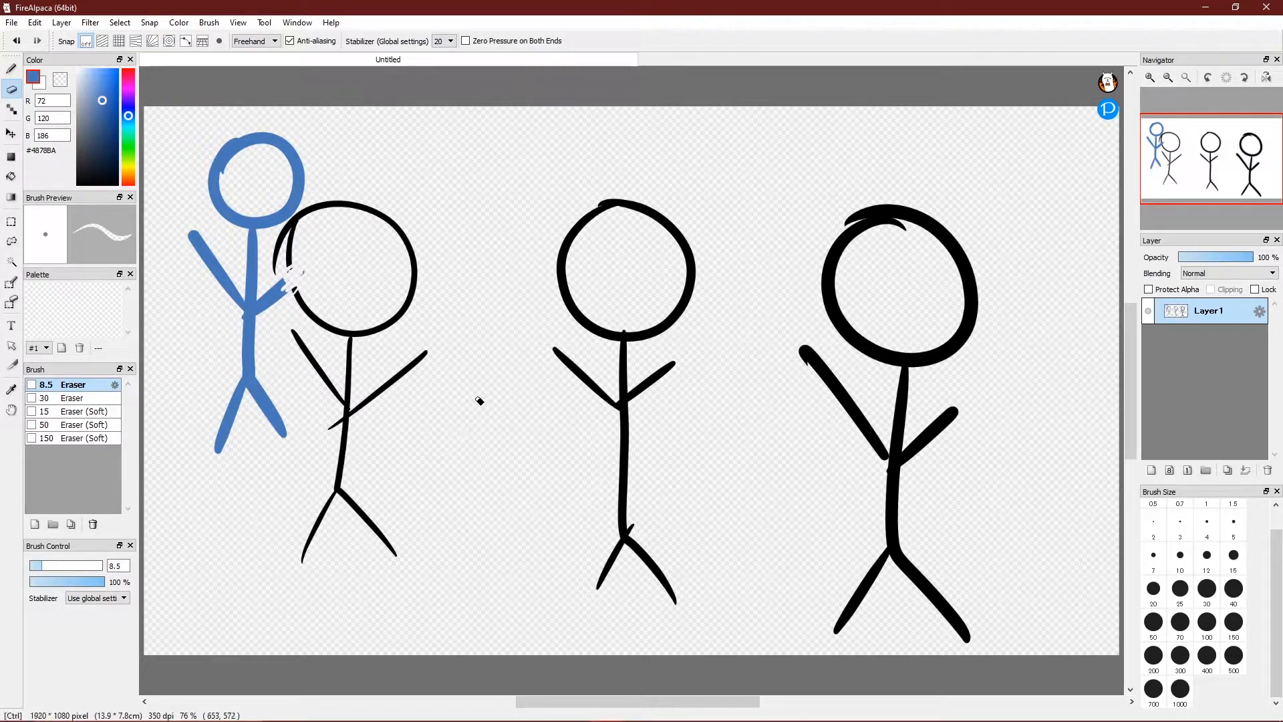
{"action": "key", "text": "ctrl+z"}
{"action": "key", "text": "ctrl+z"}
{"action": "key", "text": "ctrl+z"}
{"action": "key", "text": "ctrl+z"}
{"action": "key", "text": "ctrl+z"}
{"action": "key", "text": "ctrl+z"}
{"action": "key", "text": "ctrl+z"}
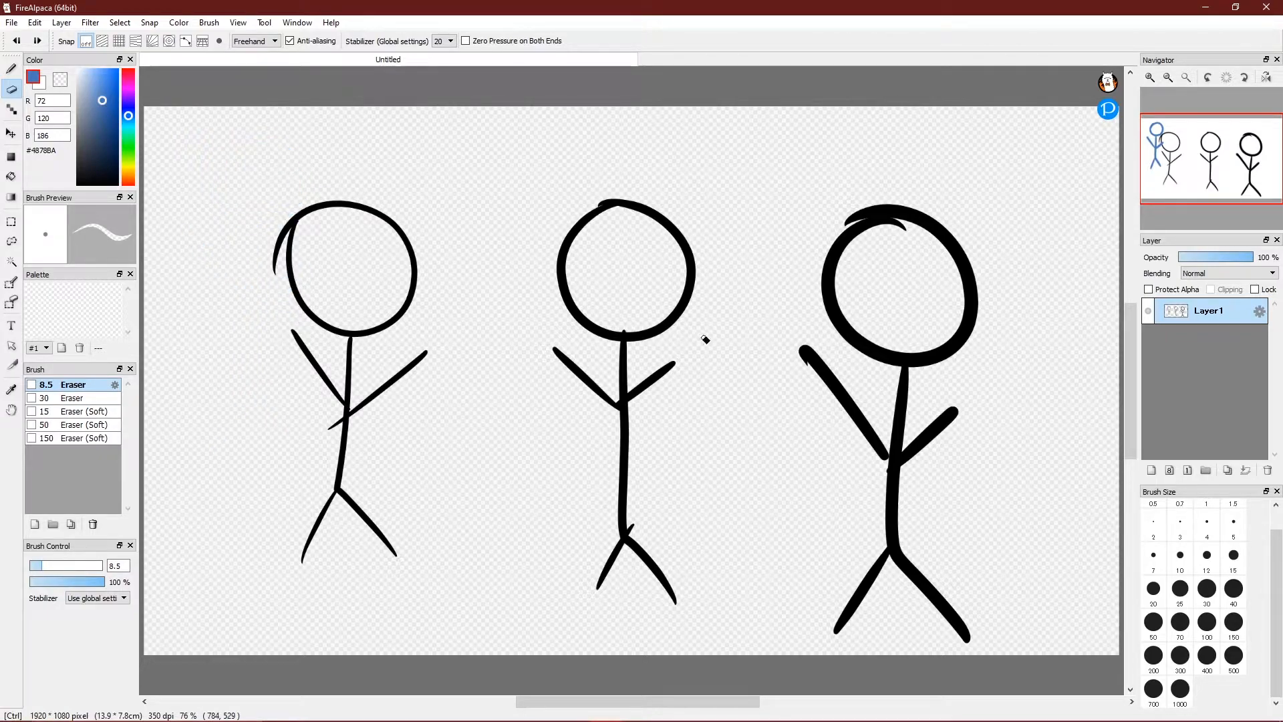
Add Layer2, move it into a new layer folder and back out, then delete the folder.
{"action": "left_click", "coordinate": [1155, 472]}
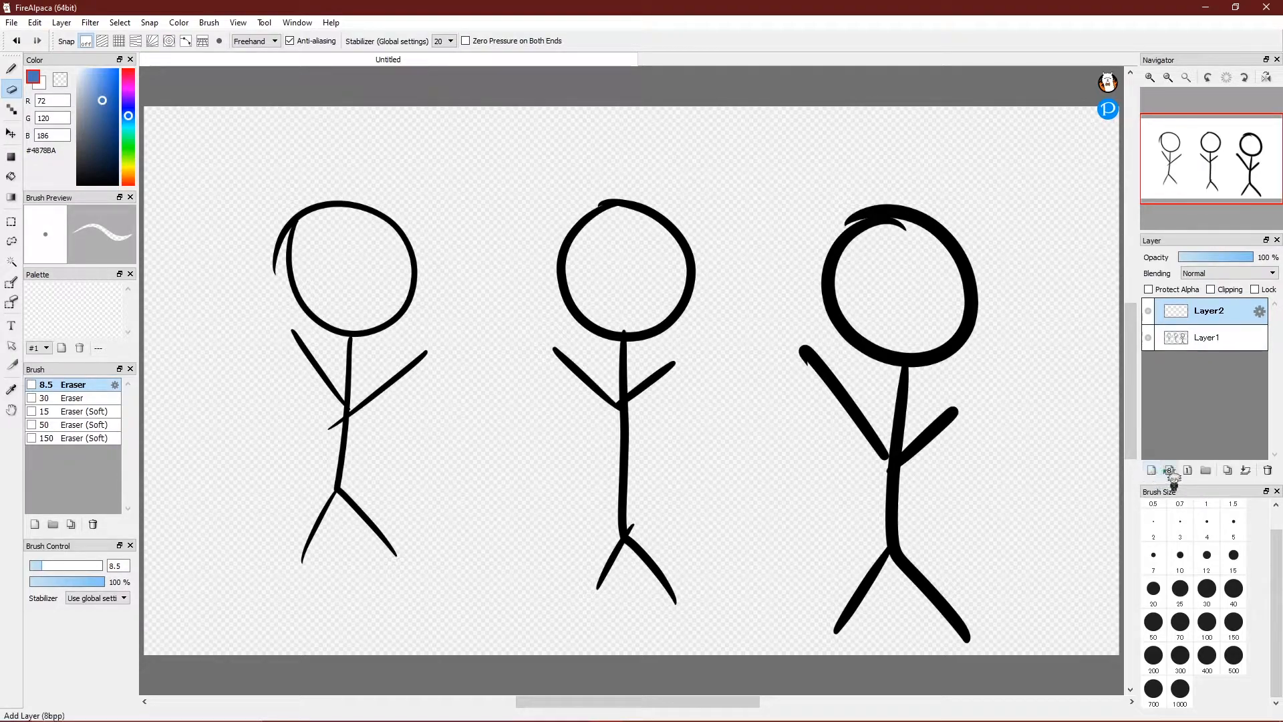
{"action": "left_click", "coordinate": [1206, 470]}
{"action": "left_click_drag", "start_coordinate": [1207, 341], "coordinate": [1210, 314]}
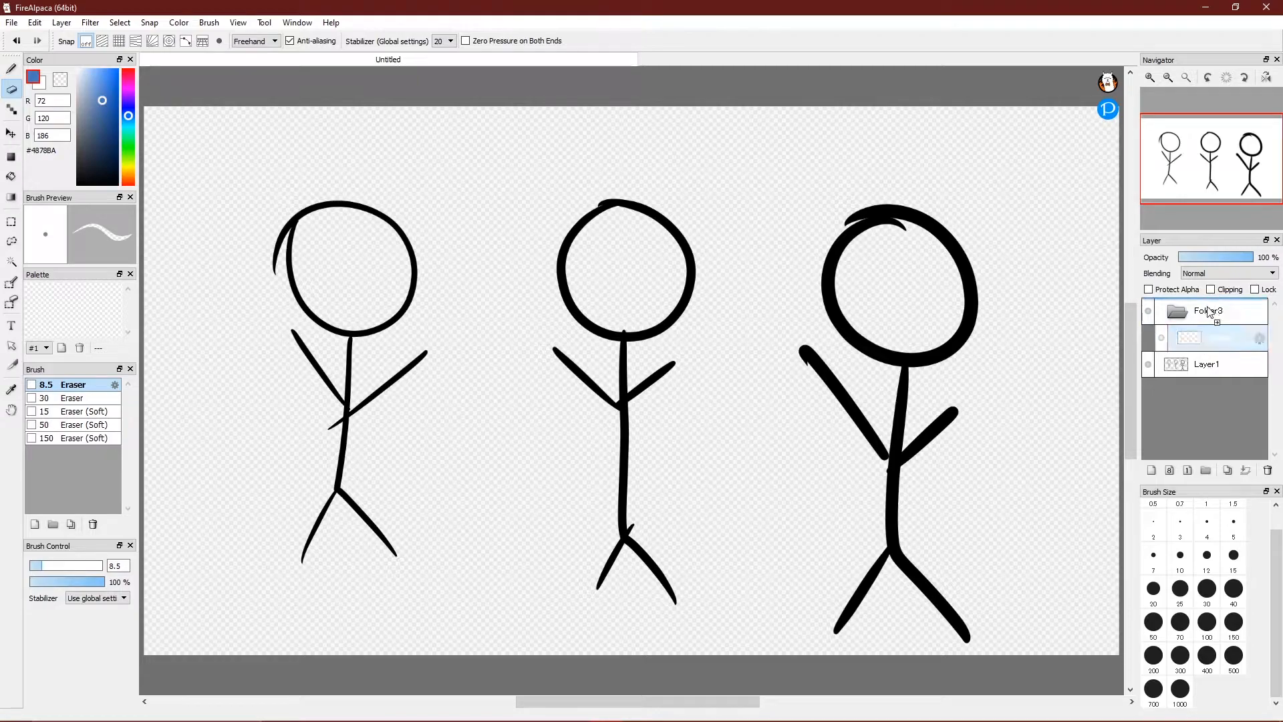
{"action": "left_click_drag", "start_coordinate": [1211, 338], "coordinate": [1212, 305]}
{"action": "left_click", "coordinate": [1212, 337]}
{"action": "left_click", "coordinate": [1267, 469]}
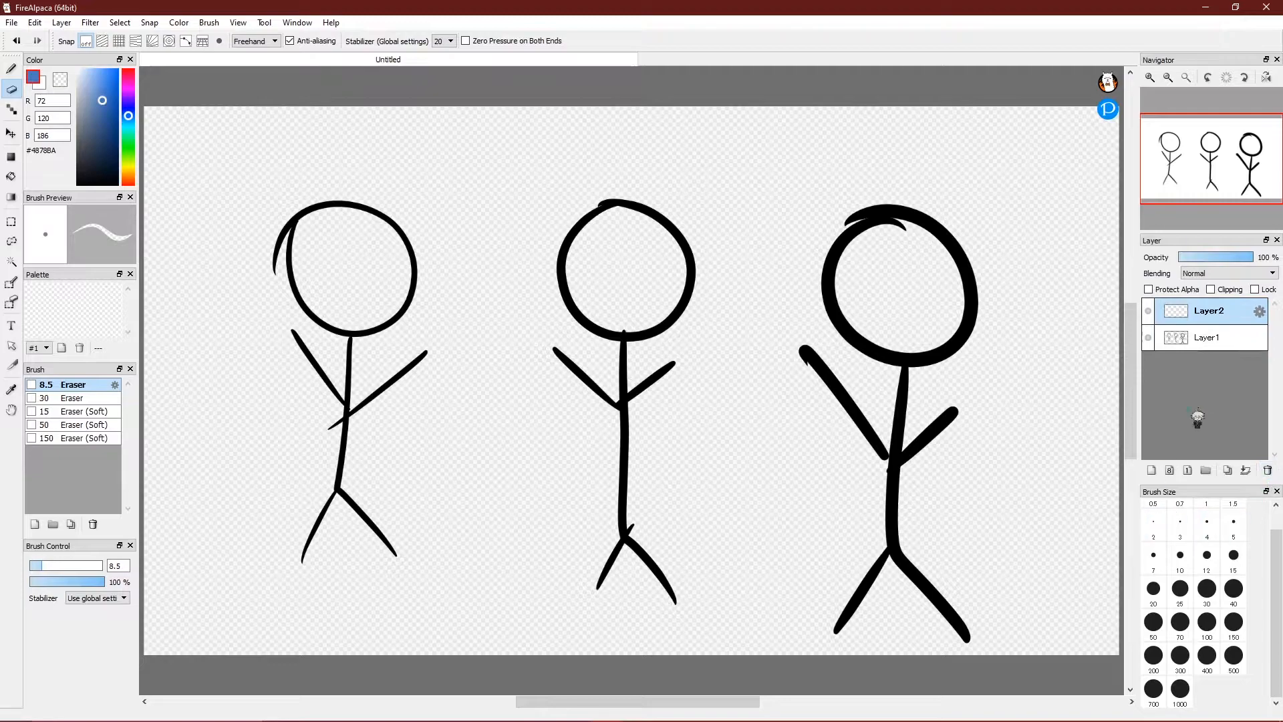
Duplicate Layer1 and toggle the stick figure layer's visibility on and off.
{"action": "left_click", "coordinate": [1225, 338]}
{"action": "left_click", "coordinate": [1228, 470]}
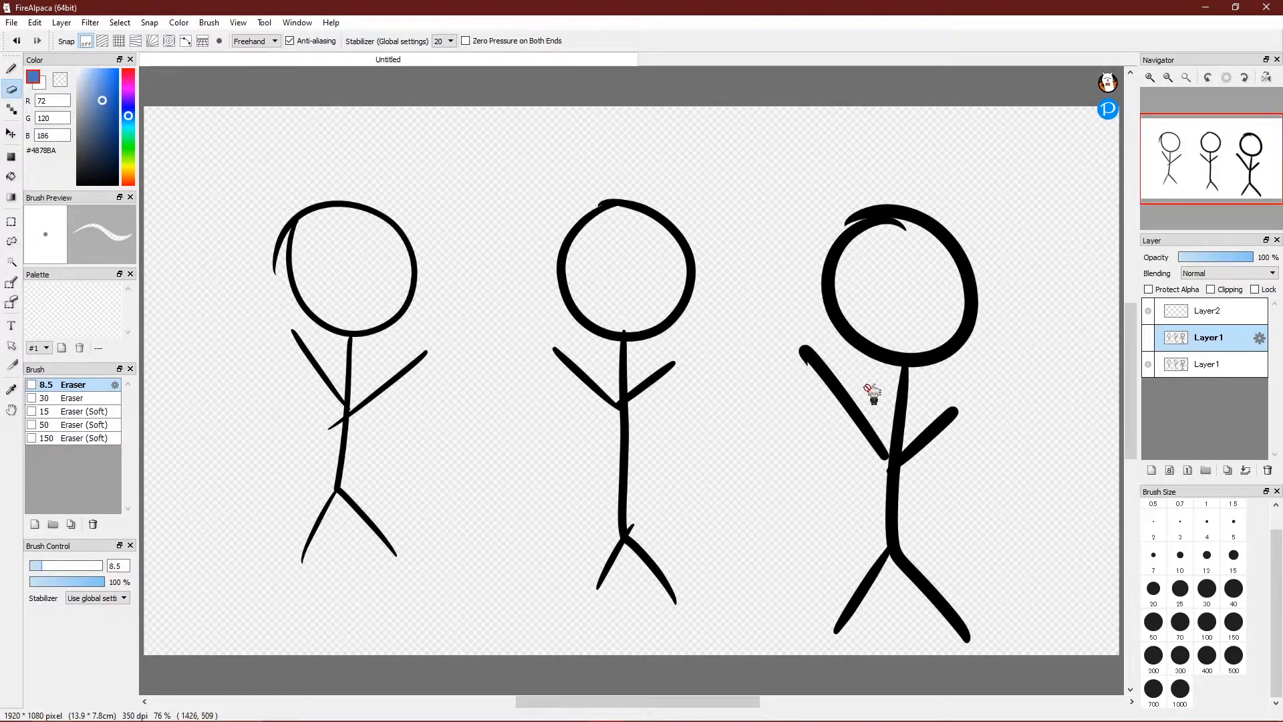
{"action": "left_click", "coordinate": [1150, 365]}
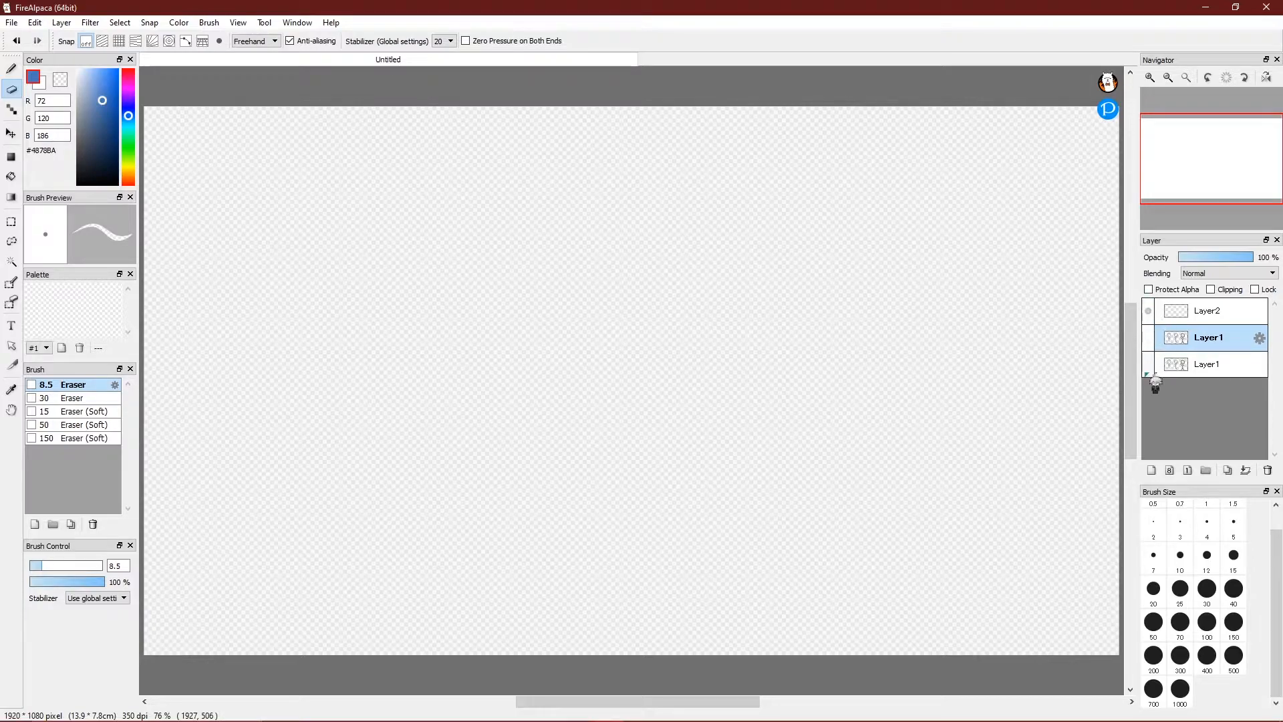
{"action": "left_click", "coordinate": [1150, 365]}
{"action": "left_click", "coordinate": [1150, 365]}
{"action": "left_click", "coordinate": [1151, 365]}
{"action": "left_click", "coordinate": [1151, 365]}
{"action": "left_click", "coordinate": [1151, 365]}
{"action": "left_click", "coordinate": [1151, 365]}
Delete the extra layers, add a new empty layer, and delete the stick-figure Layer1.
{"action": "left_click", "coordinate": [1267, 470]}
{"action": "left_click", "coordinate": [1267, 470]}
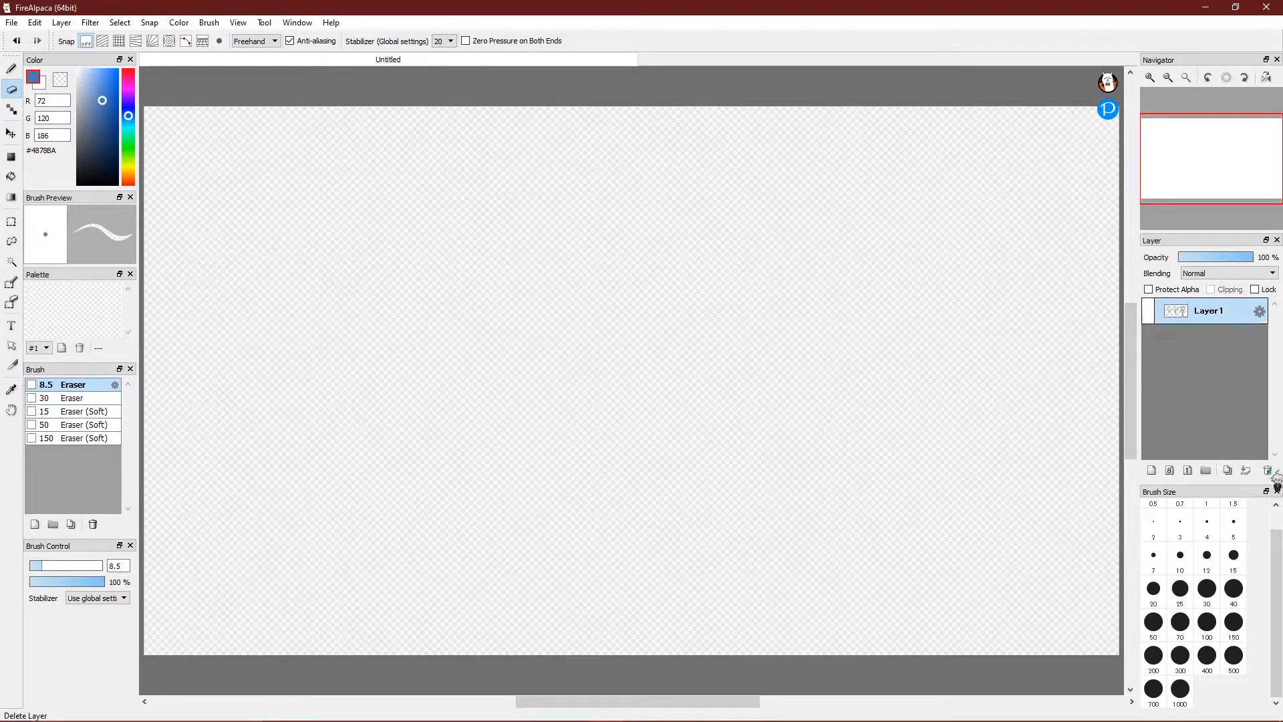
{"action": "left_click", "coordinate": [1151, 313]}
{"action": "left_click", "coordinate": [1151, 471]}
{"action": "left_click", "coordinate": [1203, 338]}
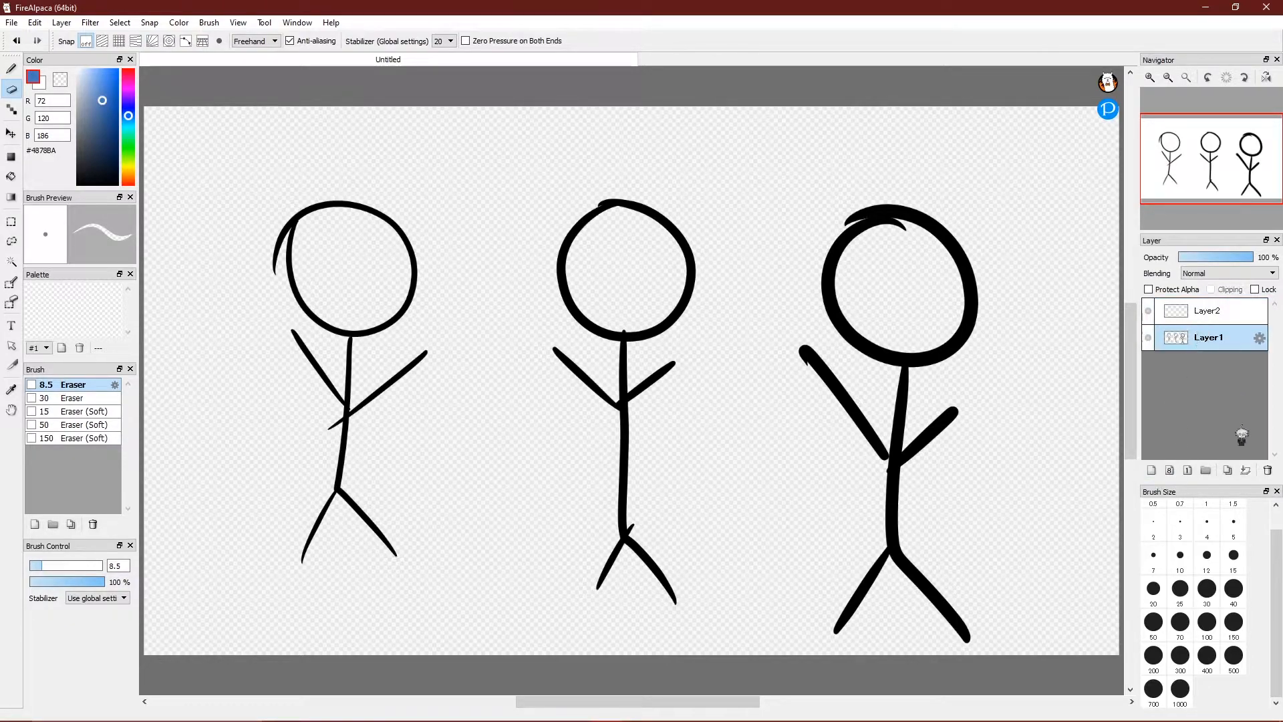
{"action": "left_click", "coordinate": [1268, 471]}
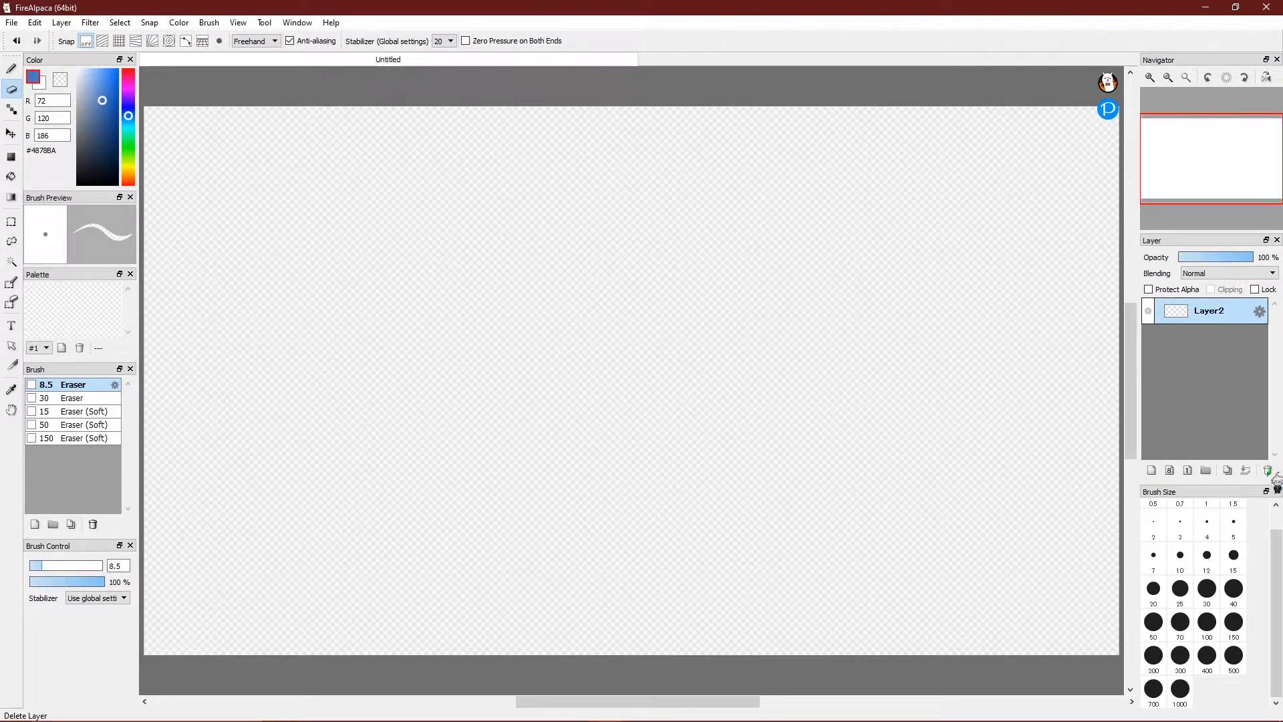
On a new layer, draw the blue character's round head and rounded body with the Pen.
{"action": "left_click", "coordinate": [1152, 470]}
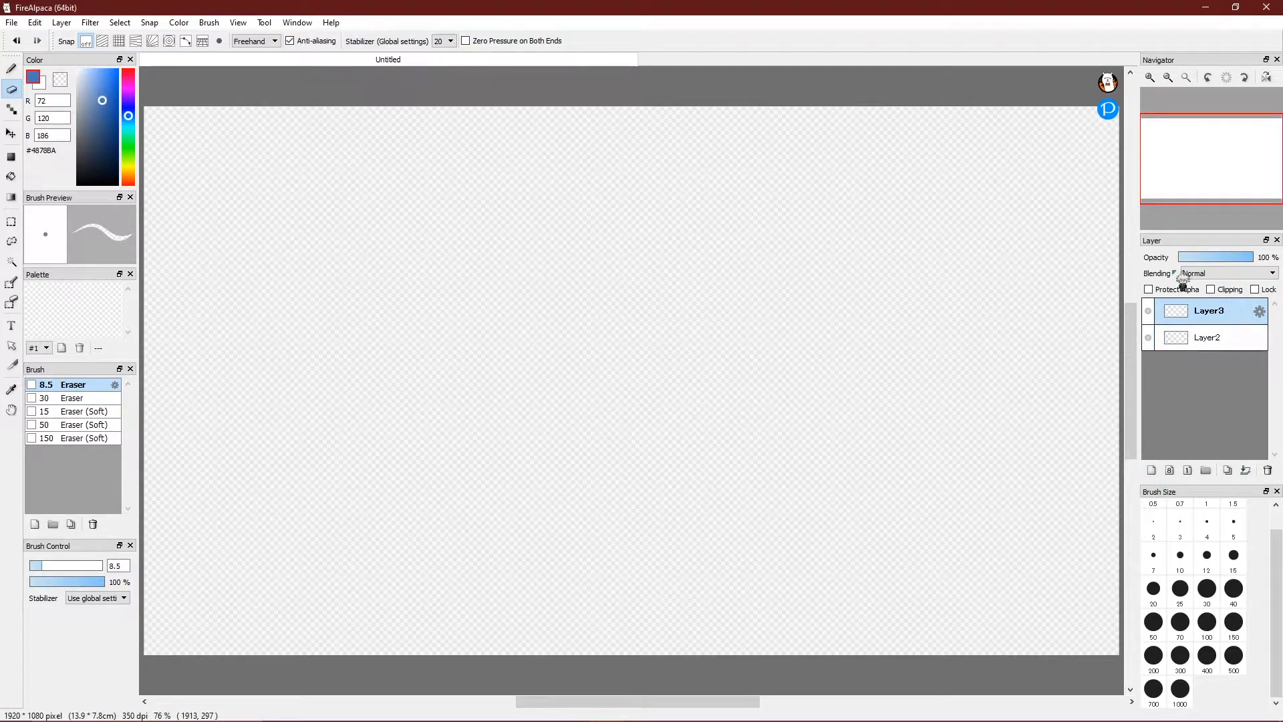
{"action": "left_click", "coordinate": [12, 68]}
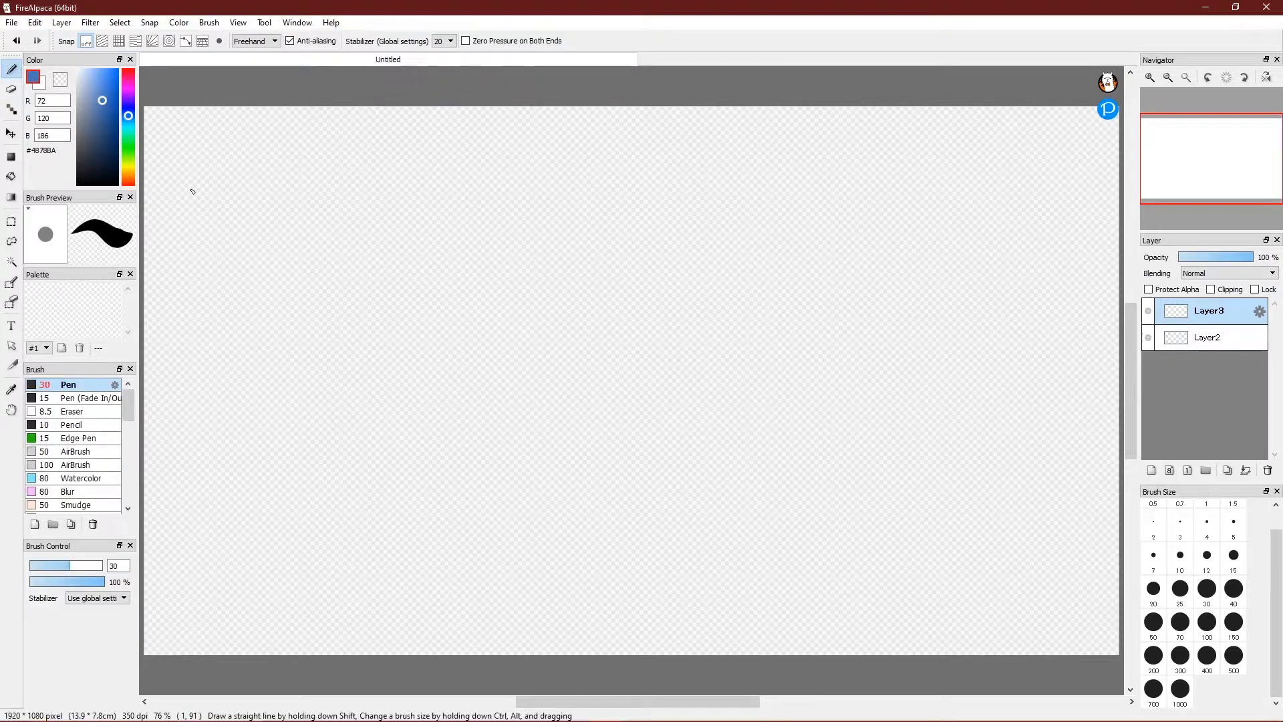
{"action": "mouse_move", "coordinate": [309, 411]}
{"action": "left_mouse_down"}
{"action": "mouse_move", "coordinate": [351, 369]}
{"action": "mouse_move", "coordinate": [528, 313]}
{"action": "mouse_move", "coordinate": [504, 384]}
{"action": "mouse_move", "coordinate": [562, 394]}
{"action": "mouse_move", "coordinate": [619, 316]}
{"action": "mouse_move", "coordinate": [579, 447]}
{"action": "mouse_move", "coordinate": [684, 341]}
{"action": "mouse_move", "coordinate": [720, 431]}
{"action": "mouse_move", "coordinate": [817, 471]}
{"action": "left_mouse_up"}
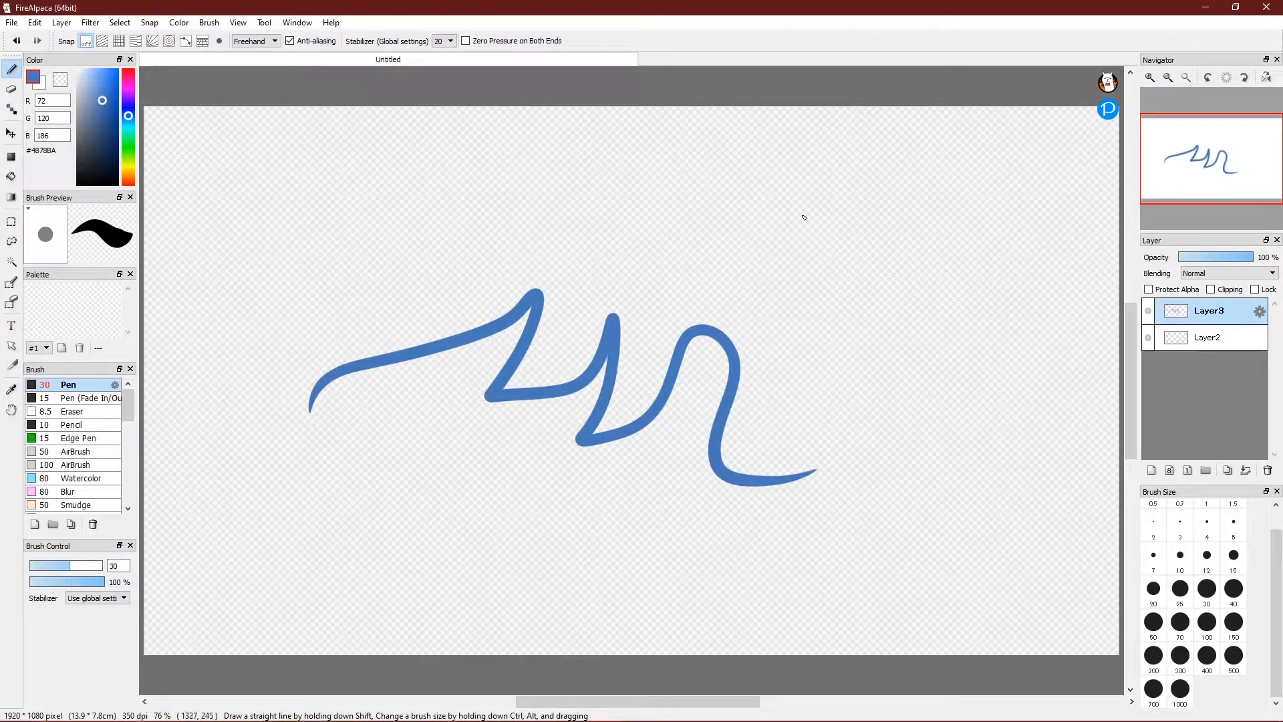
{"action": "key", "text": "ctrl+z"}
{"action": "mouse_move", "coordinate": [633, 224]}
{"action": "left_mouse_down"}
{"action": "mouse_move", "coordinate": [529, 269]}
{"action": "mouse_move", "coordinate": [606, 379]}
{"action": "mouse_move", "coordinate": [704, 289]}
{"action": "mouse_move", "coordinate": [627, 230]}
{"action": "left_mouse_up"}
{"action": "mouse_move", "coordinate": [576, 370]}
{"action": "left_mouse_down"}
{"action": "mouse_move", "coordinate": [510, 435]}
{"action": "mouse_move", "coordinate": [676, 473]}
{"action": "mouse_move", "coordinate": [668, 381]}
{"action": "mouse_move", "coordinate": [635, 350]}
{"action": "left_mouse_up"}
Dot in both eyes and add a raised arm on the body's right, then select Layer2.
{"action": "left_click_drag", "start_coordinate": [564, 282], "coordinate": [568, 264]}
{"action": "key", "text": "ctrl+z"}
{"action": "left_click", "coordinate": [560, 292]}
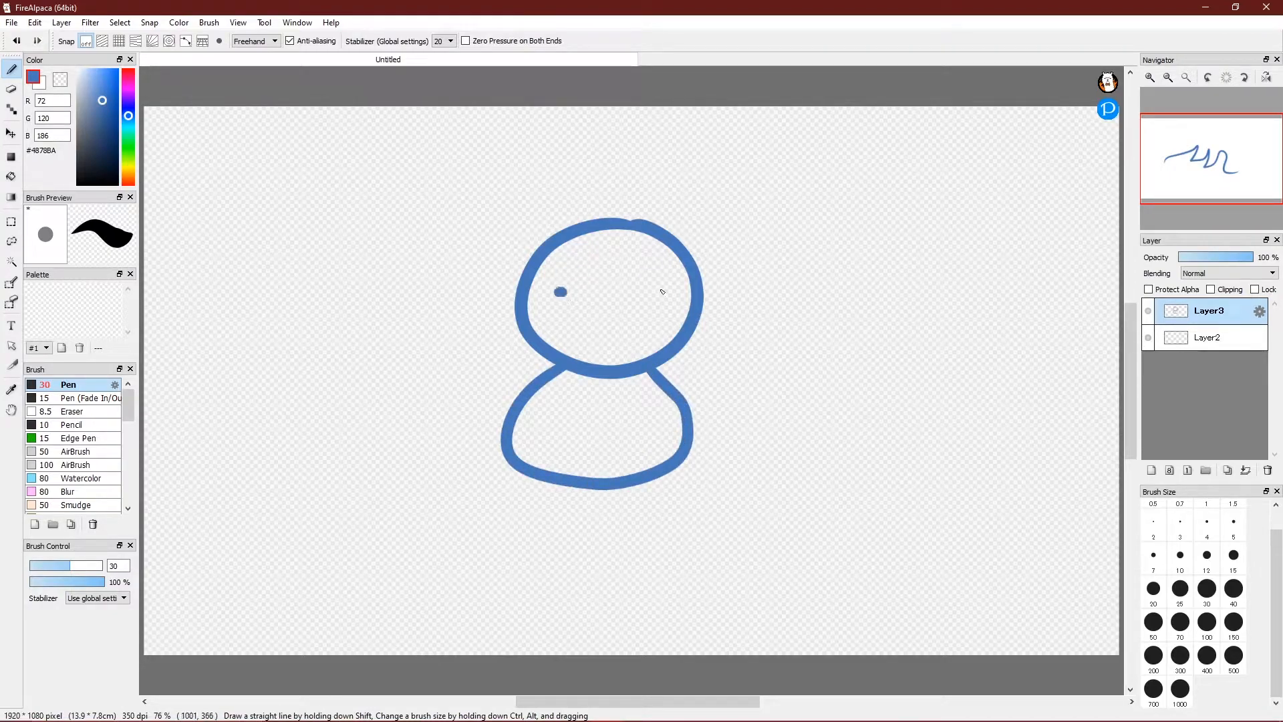
{"action": "left_click_drag", "start_coordinate": [660, 294], "coordinate": [622, 308]}
{"action": "mouse_move", "coordinate": [675, 388]}
{"action": "left_mouse_down"}
{"action": "mouse_move", "coordinate": [712, 363]}
{"action": "mouse_move", "coordinate": [699, 401]}
{"action": "left_mouse_up"}
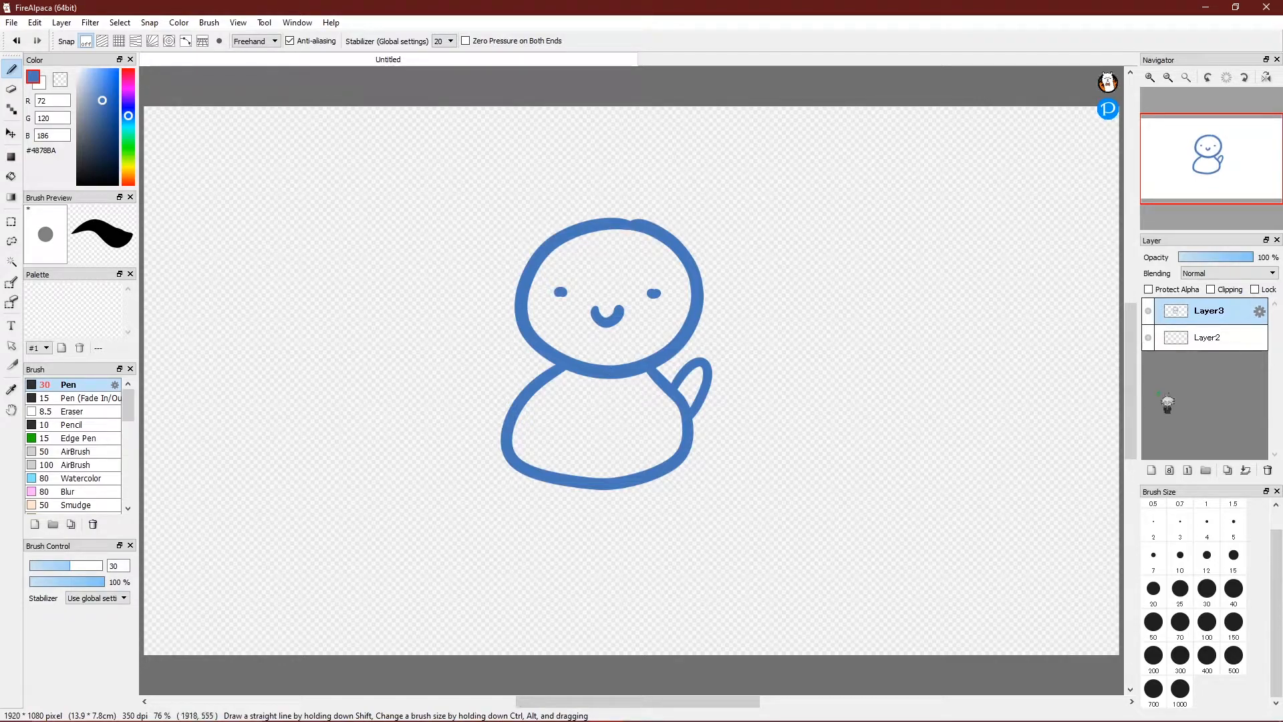
{"action": "left_click", "coordinate": [1190, 346]}
In purple, draw a head, body loop and closed eye right of the blue figure, then select Layer3.
{"action": "left_click", "coordinate": [129, 85]}
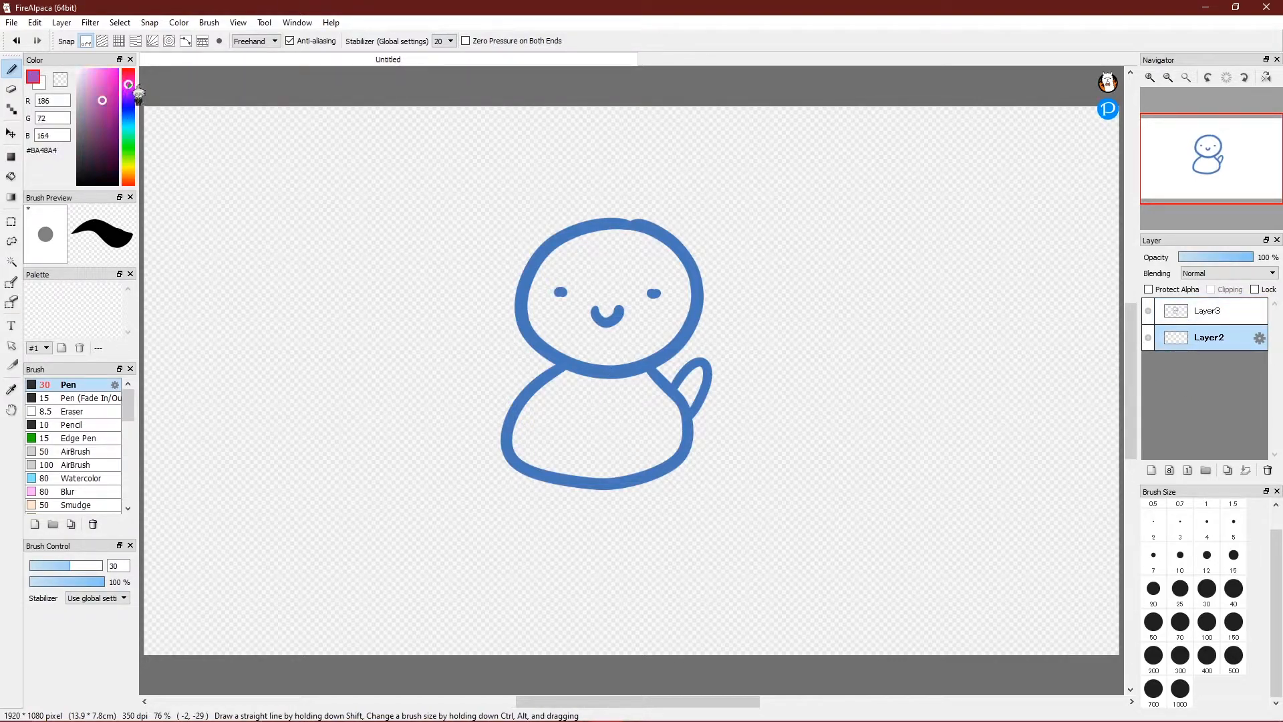
{"action": "mouse_move", "coordinate": [895, 231]}
{"action": "left_mouse_down"}
{"action": "mouse_move", "coordinate": [817, 355]}
{"action": "mouse_move", "coordinate": [954, 333]}
{"action": "mouse_move", "coordinate": [893, 243]}
{"action": "left_mouse_up"}
{"action": "mouse_move", "coordinate": [851, 375]}
{"action": "left_mouse_down"}
{"action": "mouse_move", "coordinate": [824, 415]}
{"action": "mouse_move", "coordinate": [813, 524]}
{"action": "mouse_move", "coordinate": [921, 525]}
{"action": "mouse_move", "coordinate": [907, 376]}
{"action": "mouse_move", "coordinate": [960, 384]}
{"action": "mouse_move", "coordinate": [915, 448]}
{"action": "left_mouse_up"}
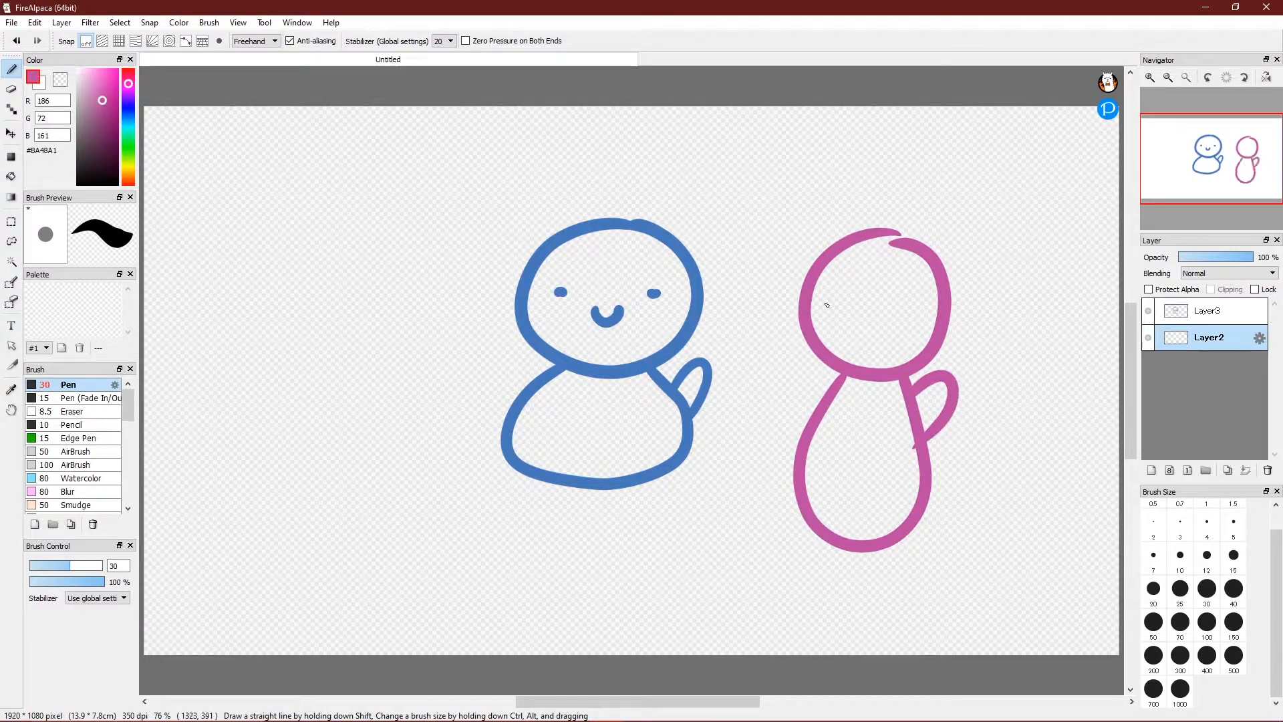
{"action": "left_click_drag", "start_coordinate": [829, 294], "coordinate": [841, 301]}
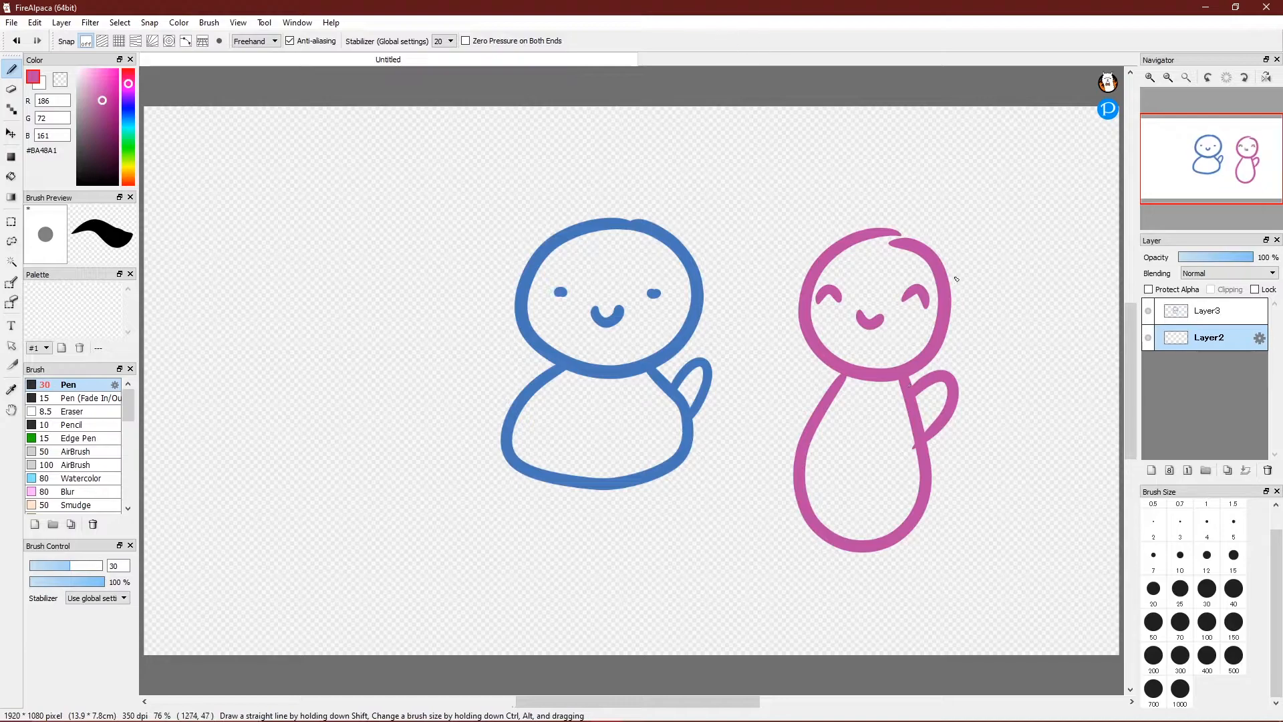
{"action": "left_click", "coordinate": [1213, 311]}
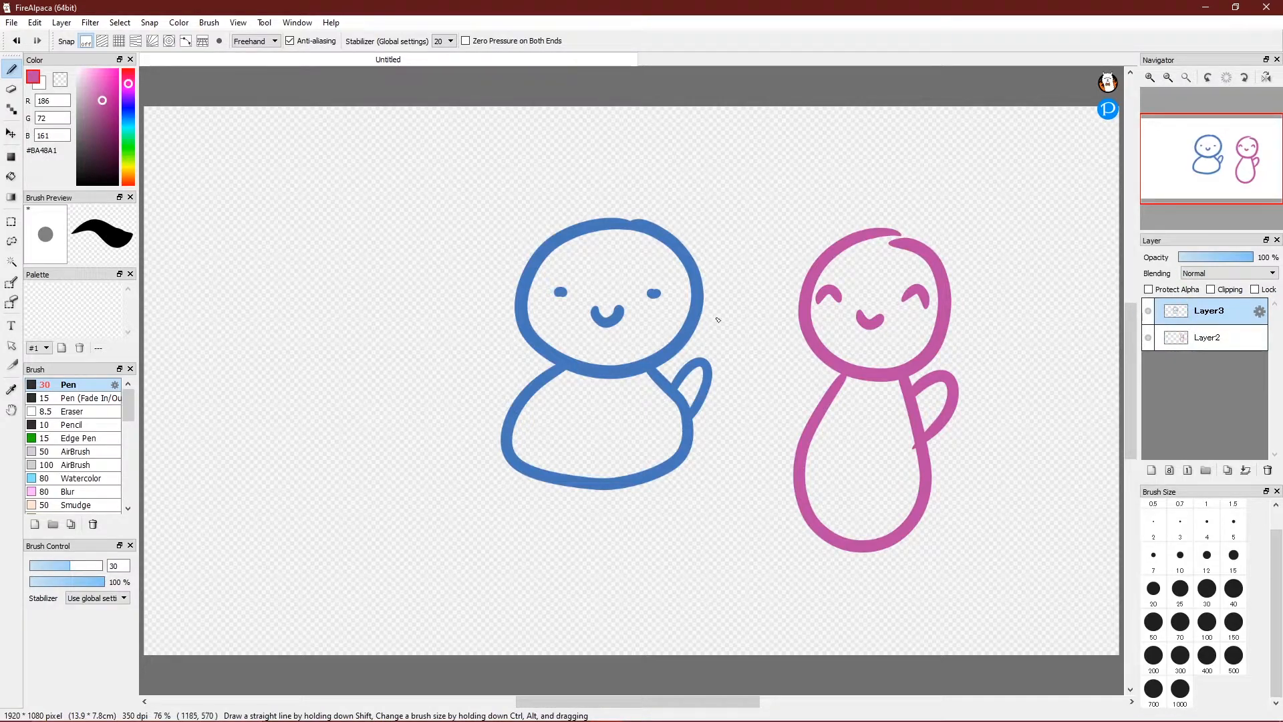
Merge Layer3 down into Layer2 and undo an accidental erase on the blue head.
{"action": "left_click", "coordinate": [1247, 471]}
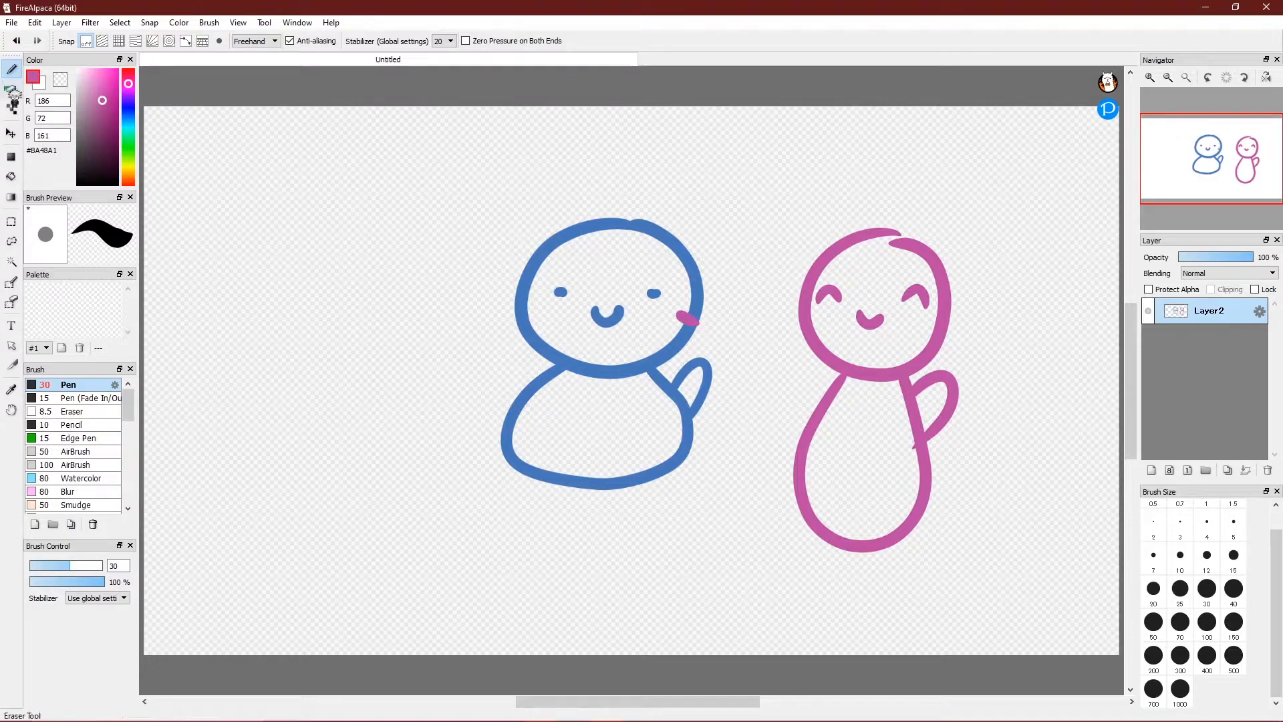
{"action": "left_click", "coordinate": [12, 88]}
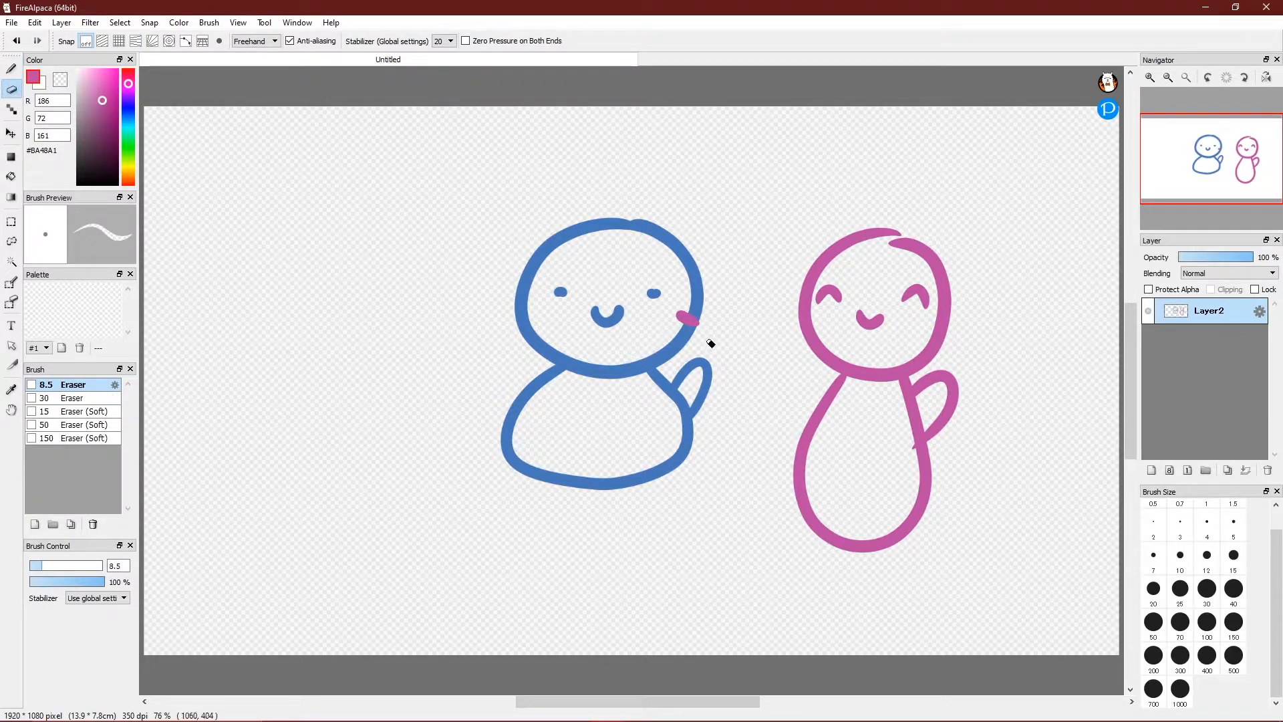
{"action": "key", "text": "ctrl+z"}
Add a new layer, try Add, Lighten and Burn blending, then set it back to Normal.
{"action": "key", "text": "ctrl+shift+n"}
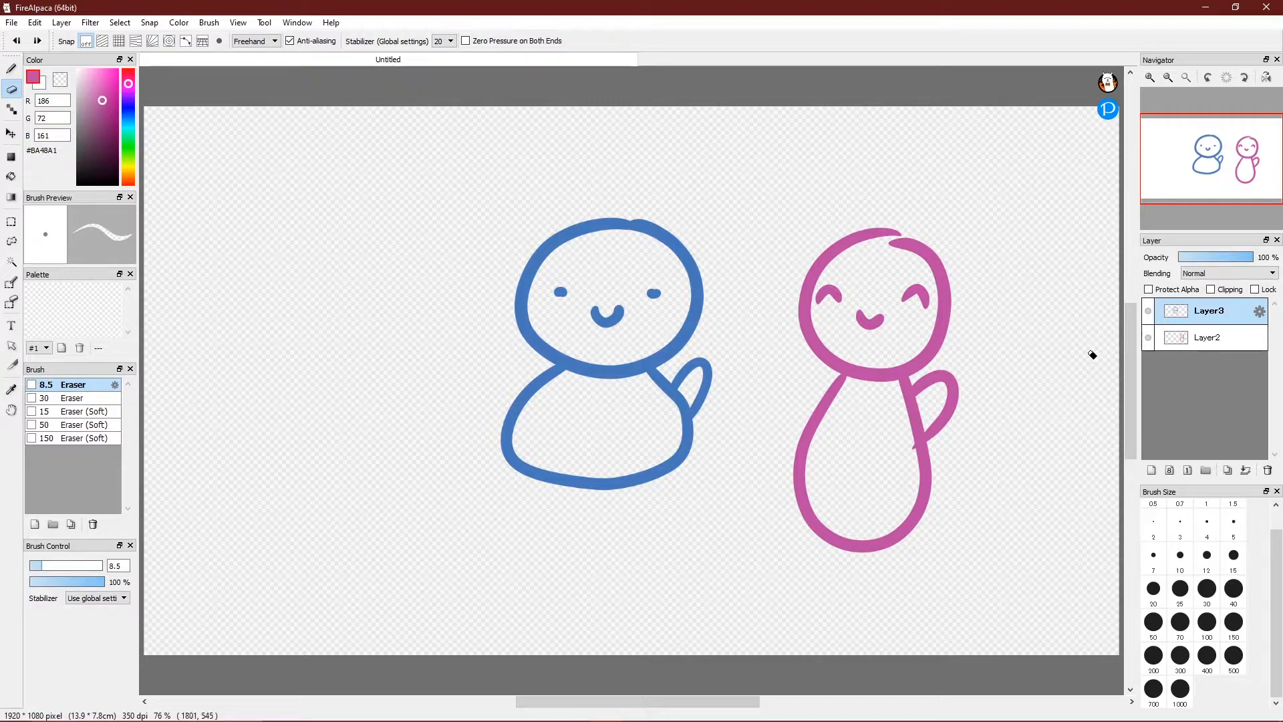
{"action": "left_click", "coordinate": [1203, 274]}
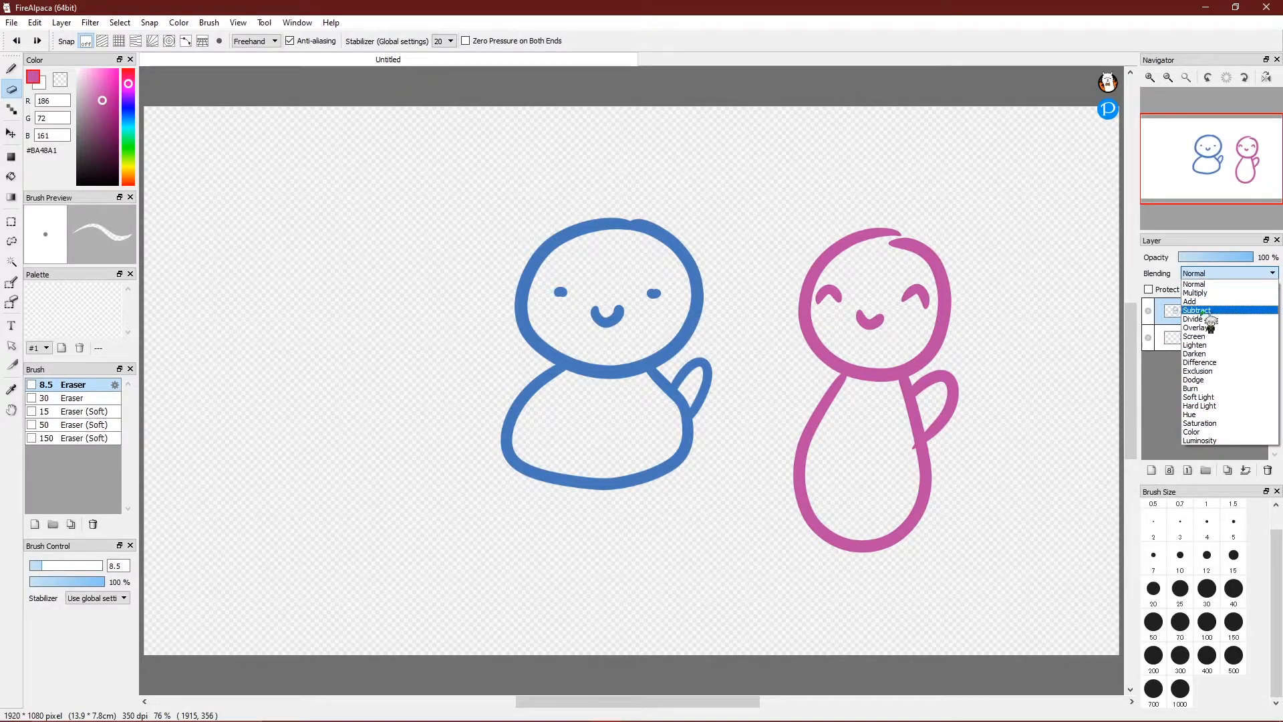
{"action": "left_click", "coordinate": [1203, 303]}
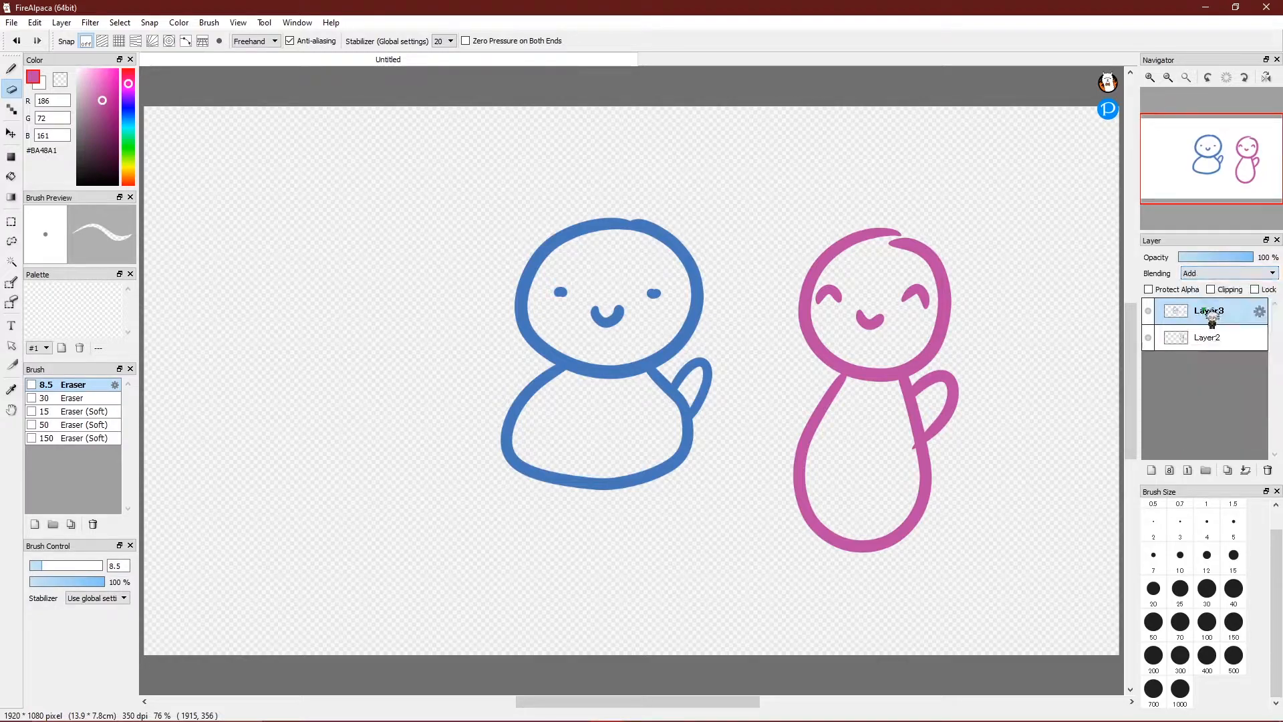
{"action": "left_click", "coordinate": [1214, 276]}
{"action": "left_click", "coordinate": [1213, 361]}
{"action": "left_click", "coordinate": [1214, 274]}
{"action": "left_click", "coordinate": [1215, 396]}
{"action": "left_click", "coordinate": [1215, 276]}
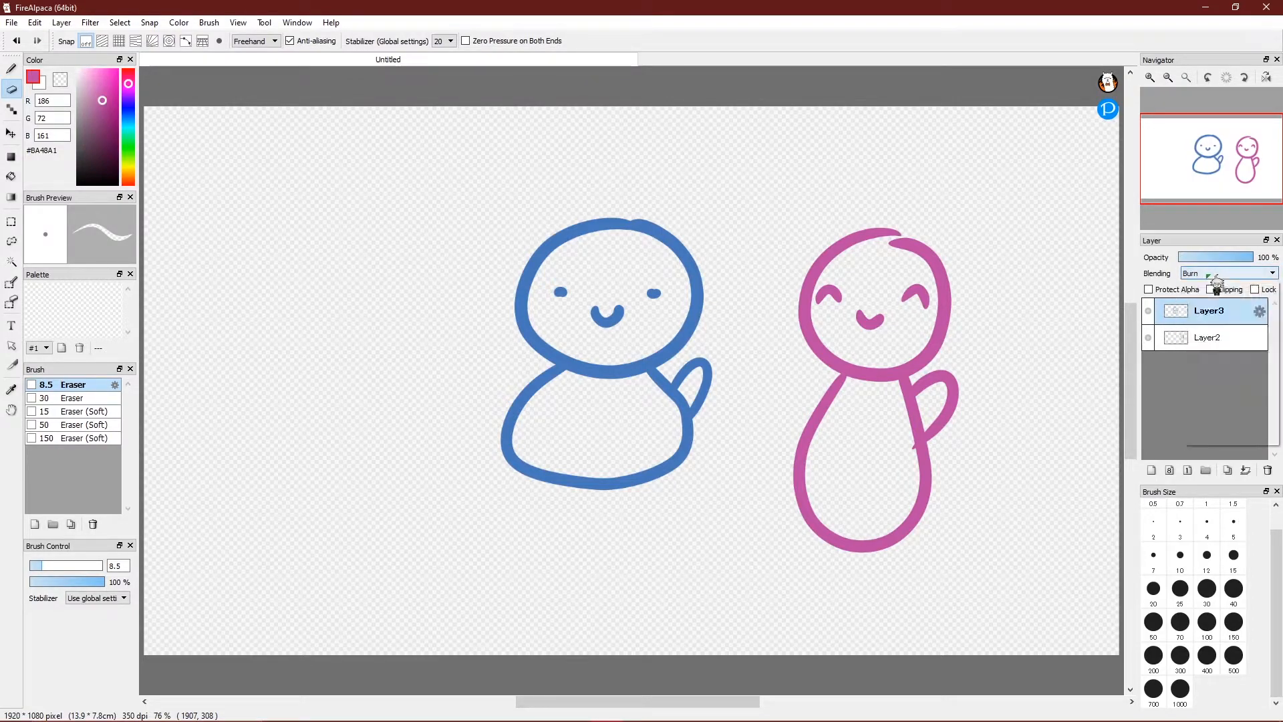
{"action": "left_click", "coordinate": [1203, 286]}
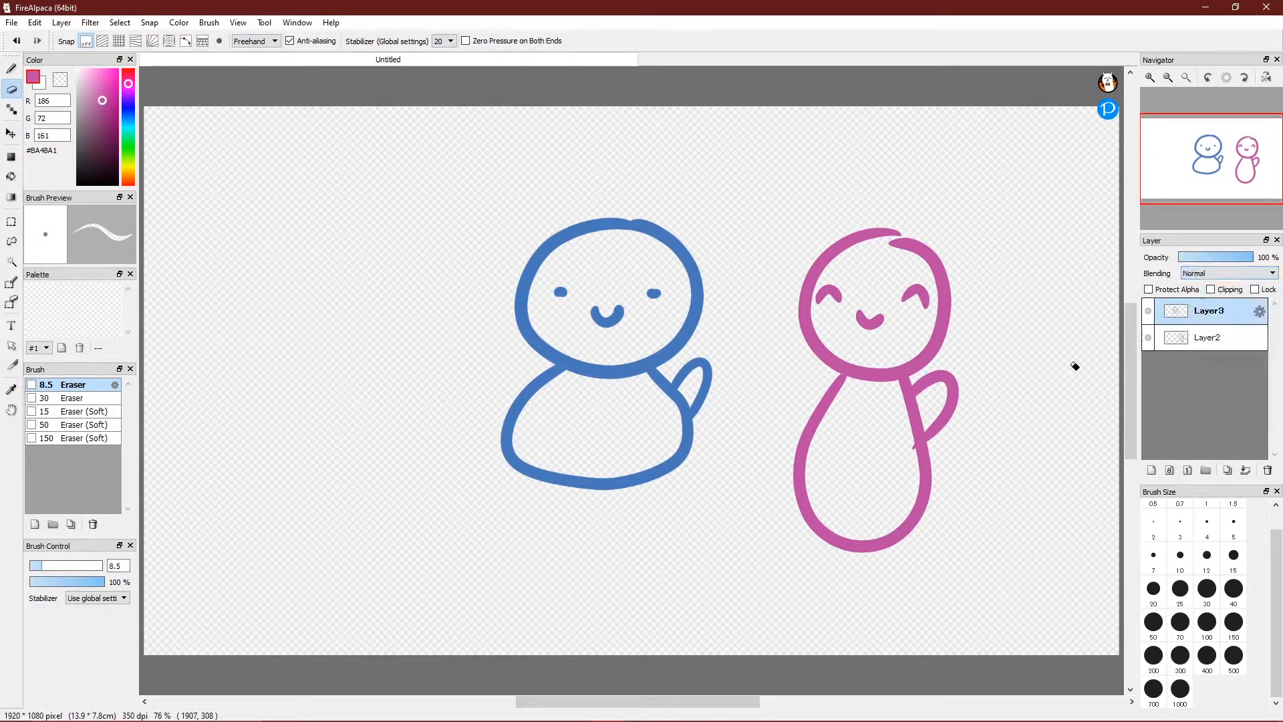
On Layer2, pick deep violet #503588, then test a size-500 eraser cut and undo it.
{"action": "left_click", "coordinate": [1210, 337]}
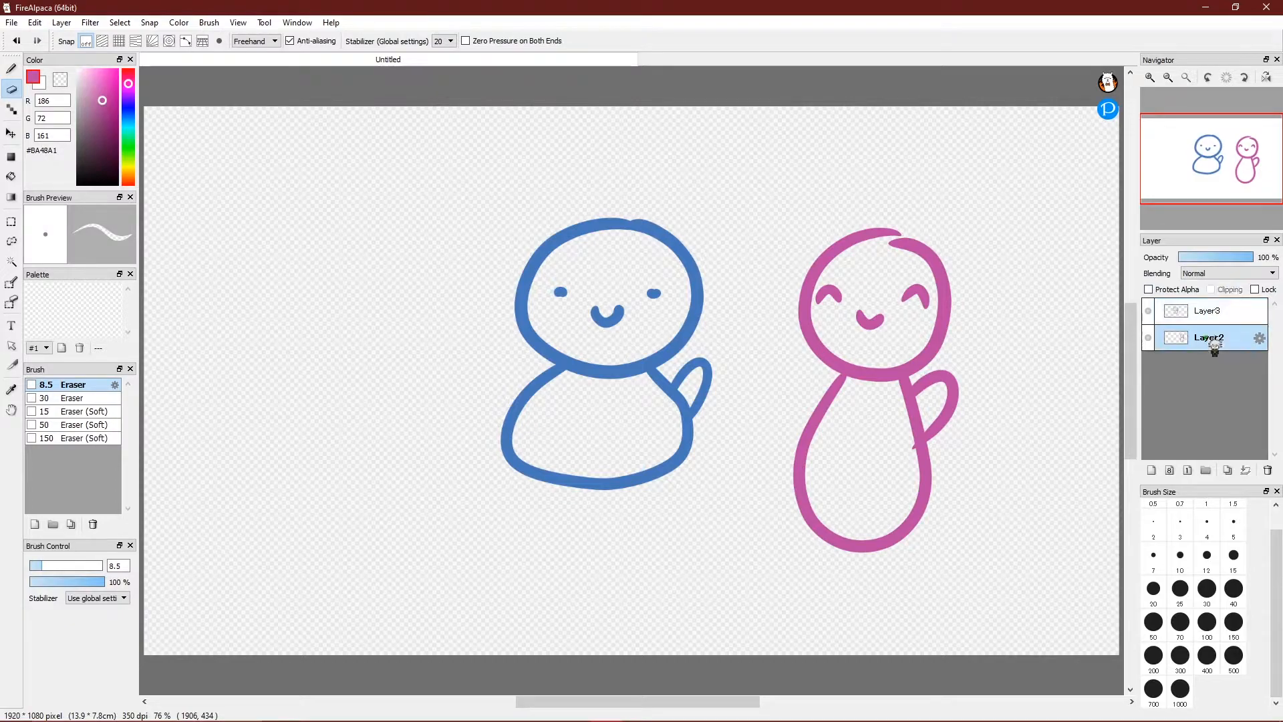
{"action": "left_click", "coordinate": [129, 102]}
{"action": "left_click_drag", "start_coordinate": [105, 108], "coordinate": [102, 123]}
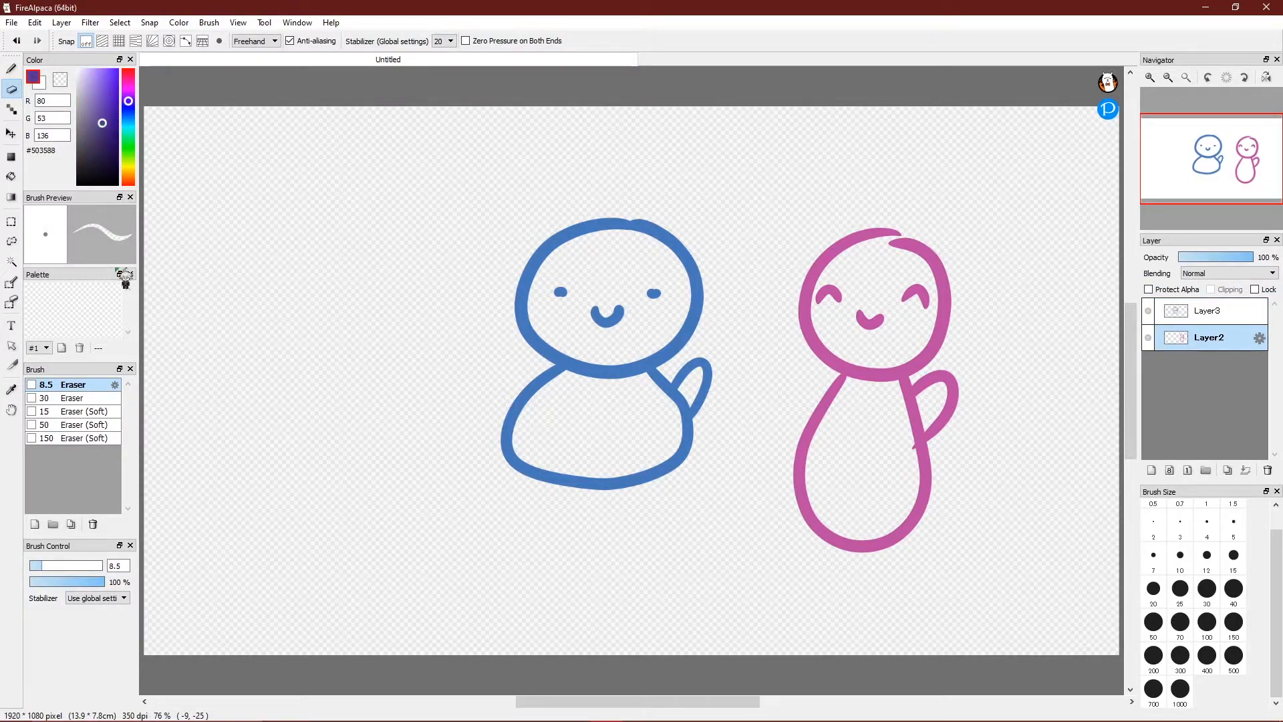
{"action": "left_click", "coordinate": [1234, 655]}
{"action": "left_click_drag", "start_coordinate": [606, 492], "coordinate": [661, 313]}
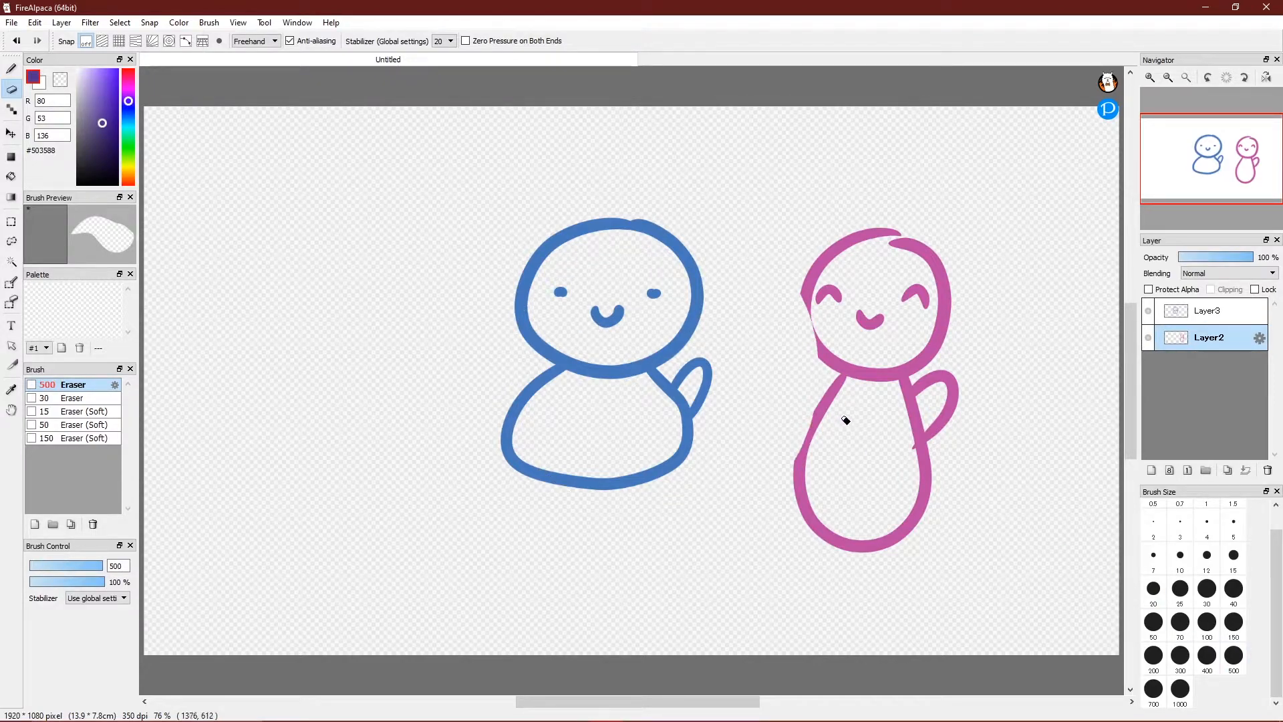
{"action": "key", "text": "ctrl+z"}
With a size-500 Pen, fill a large purple oval behind the blue figure on Layer2.
{"action": "left_click", "coordinate": [11, 69]}
{"action": "left_click", "coordinate": [655, 311]}
{"action": "mouse_move", "coordinate": [656, 294]}
{"action": "left_mouse_down"}
{"action": "mouse_move", "coordinate": [618, 472]}
{"action": "mouse_move", "coordinate": [587, 381]}
{"action": "left_mouse_up"}
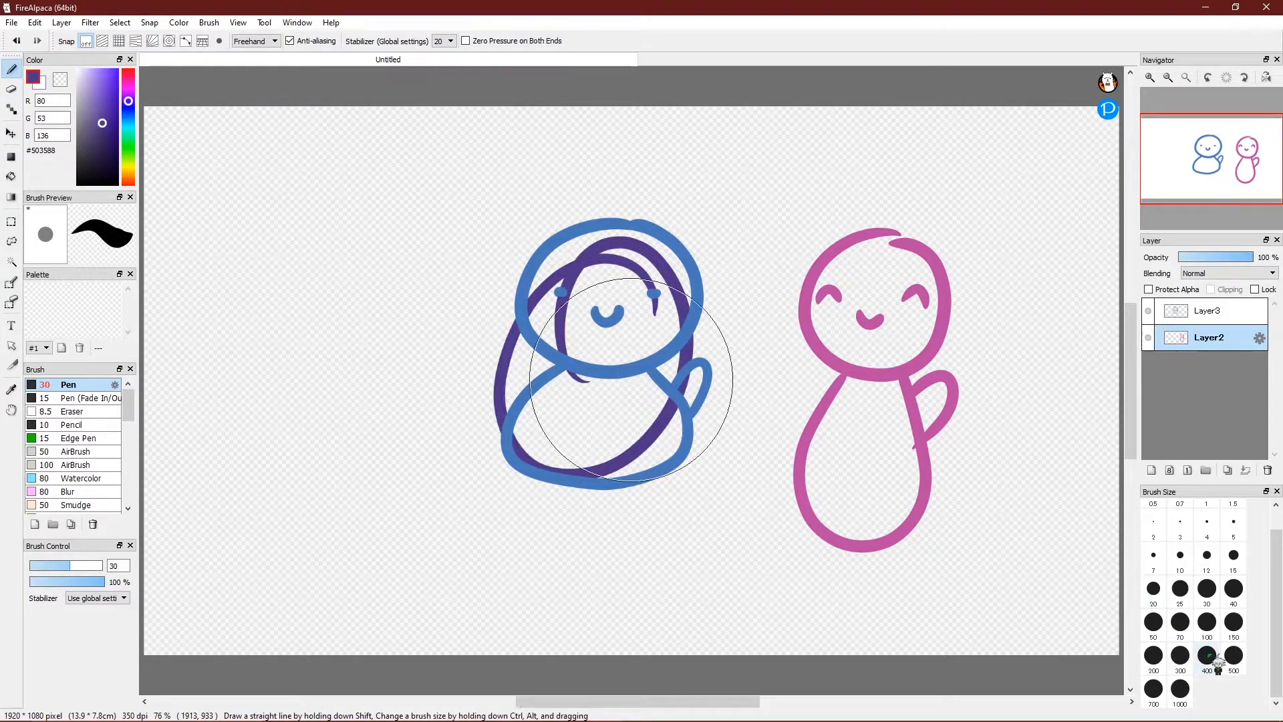
{"action": "left_click", "coordinate": [1233, 655]}
{"action": "mouse_move", "coordinate": [640, 286]}
{"action": "left_mouse_down"}
{"action": "mouse_move", "coordinate": [544, 307]}
{"action": "mouse_move", "coordinate": [543, 327]}
{"action": "left_mouse_up"}
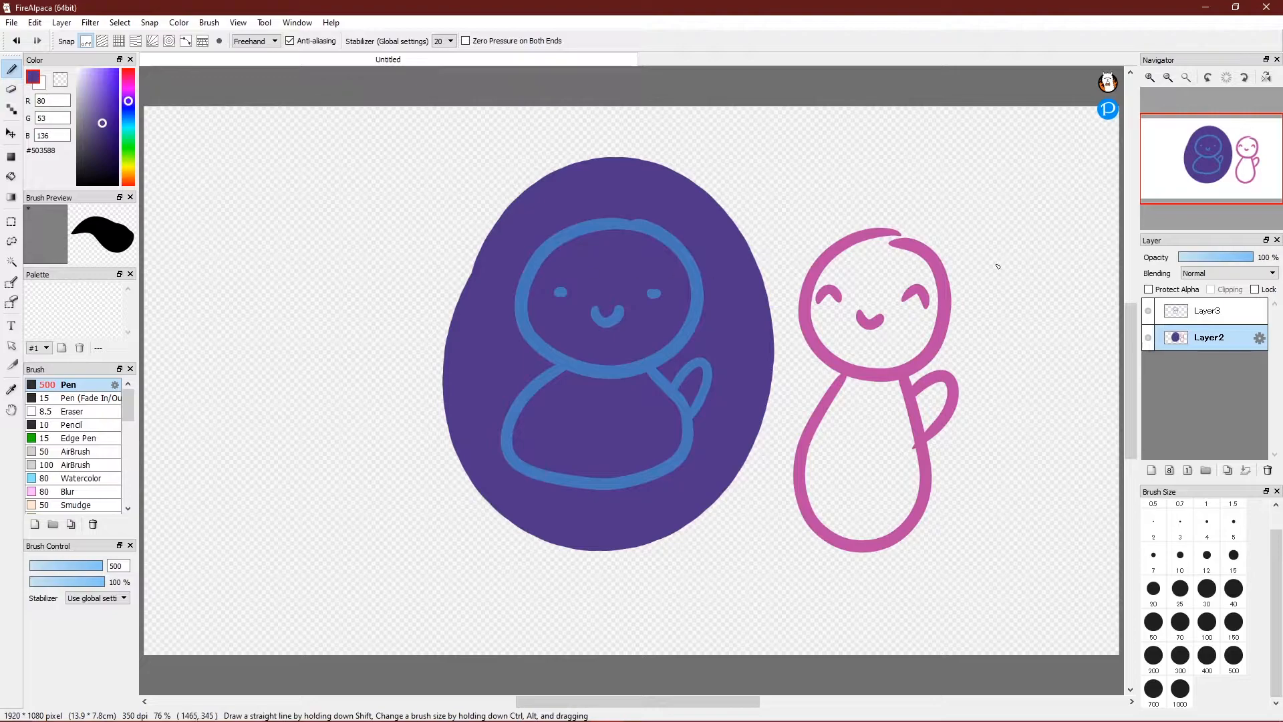
On Layer3, try Multiply, Add, Subtract, Divide, Screen and Darken blending.
{"action": "left_click", "coordinate": [1227, 314]}
{"action": "left_click", "coordinate": [1234, 275]}
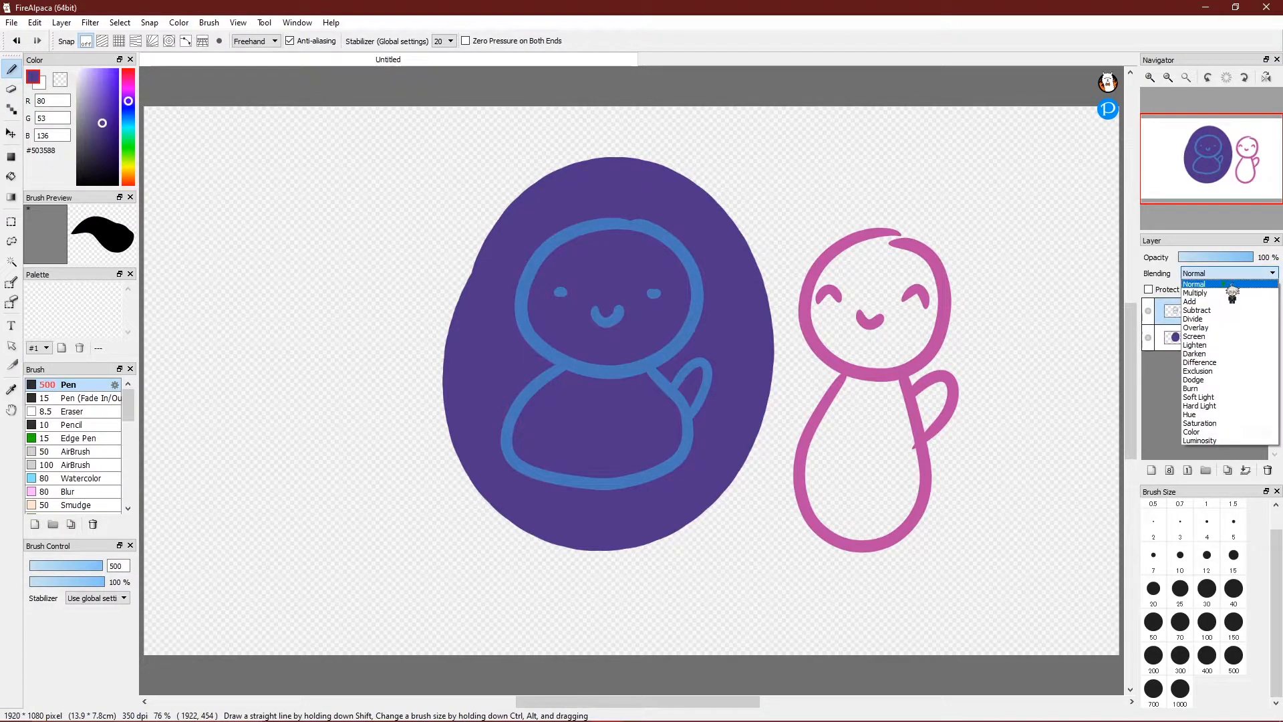
{"action": "left_click", "coordinate": [1232, 289]}
{"action": "left_click", "coordinate": [1230, 274]}
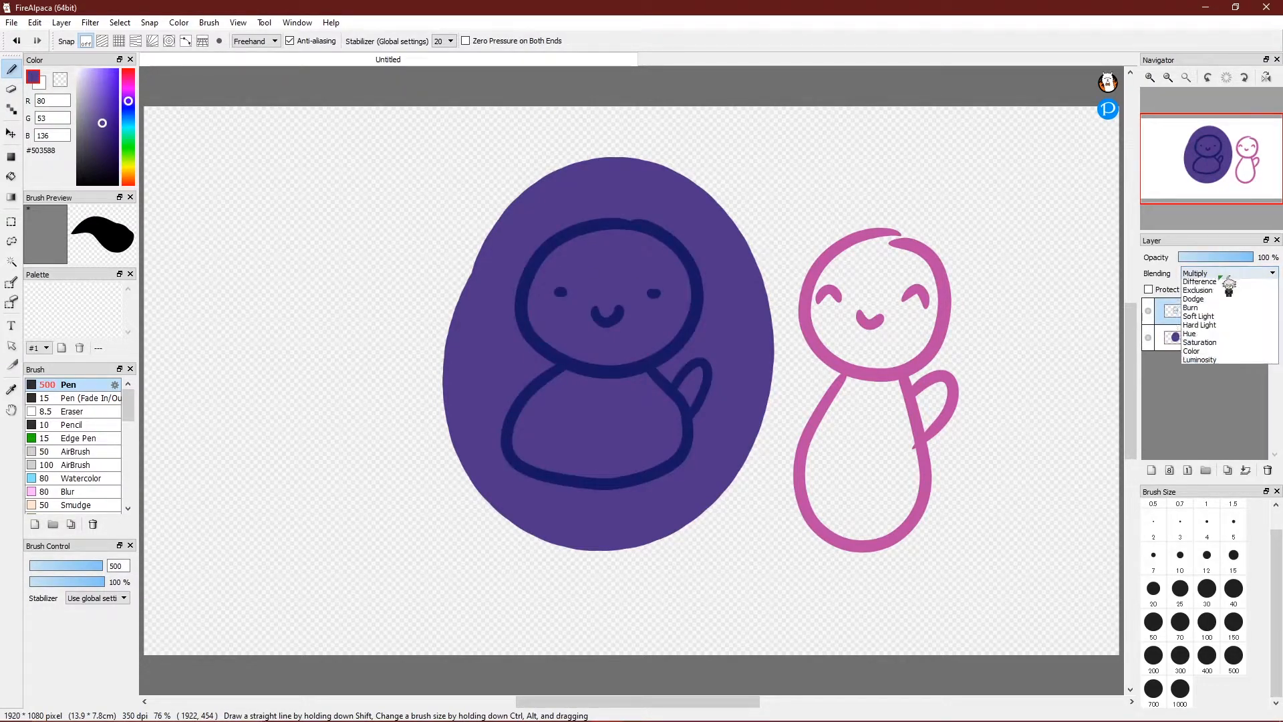
{"action": "left_click", "coordinate": [1224, 302]}
{"action": "left_click", "coordinate": [1227, 274]}
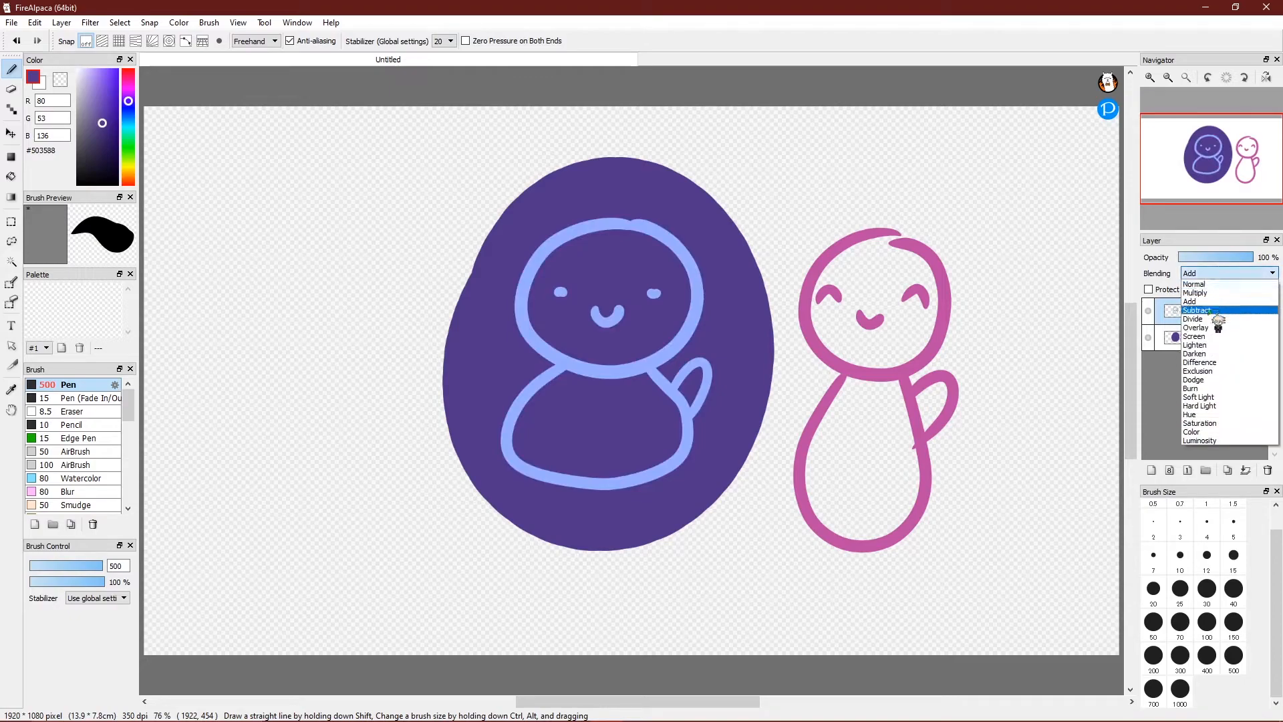
{"action": "left_click", "coordinate": [1225, 310]}
{"action": "left_click", "coordinate": [1230, 273]}
{"action": "left_click", "coordinate": [1223, 319]}
{"action": "left_click", "coordinate": [1229, 273]}
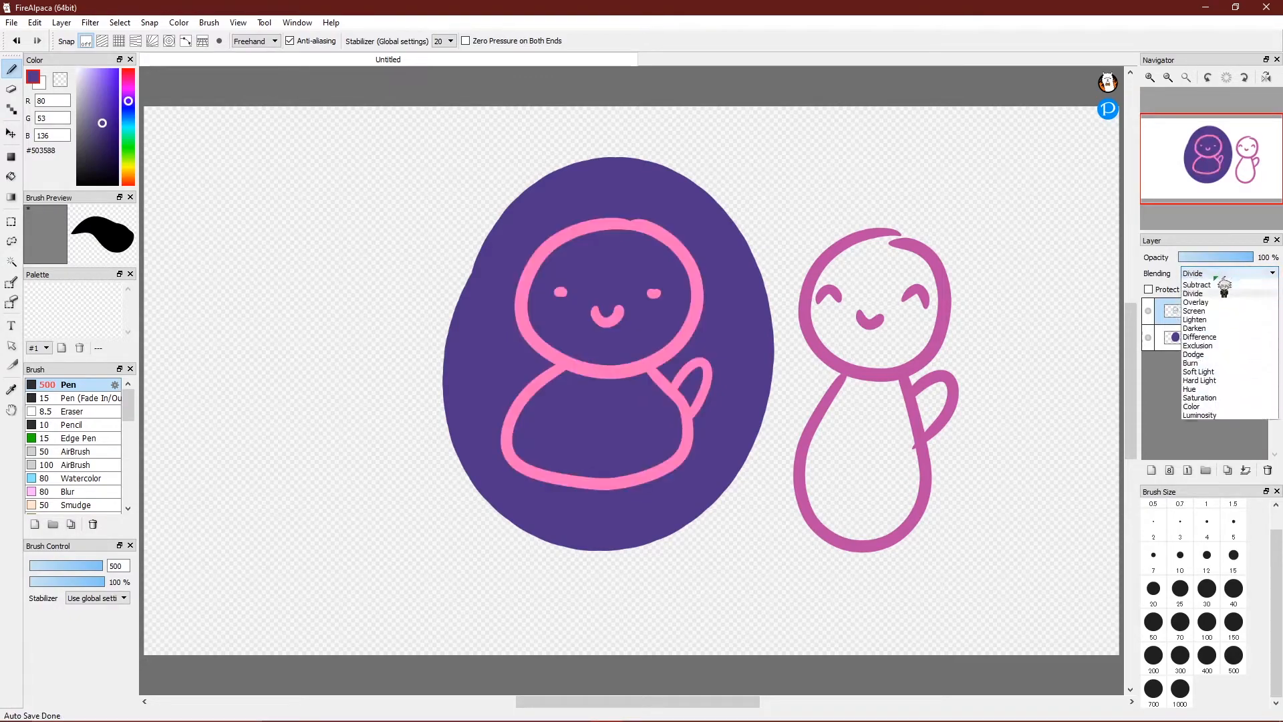
{"action": "left_click", "coordinate": [1217, 327]}
{"action": "left_click", "coordinate": [1230, 274]}
{"action": "left_click", "coordinate": [1227, 302]}
Try Exclusion, Soft Light, Hue and Subtract on Layer3, then return it to Normal and reselect Layer2.
{"action": "left_click", "coordinate": [1215, 276]}
{"action": "left_click", "coordinate": [1208, 353]}
{"action": "left_click", "coordinate": [1226, 276]}
{"action": "left_click", "coordinate": [1210, 376]}
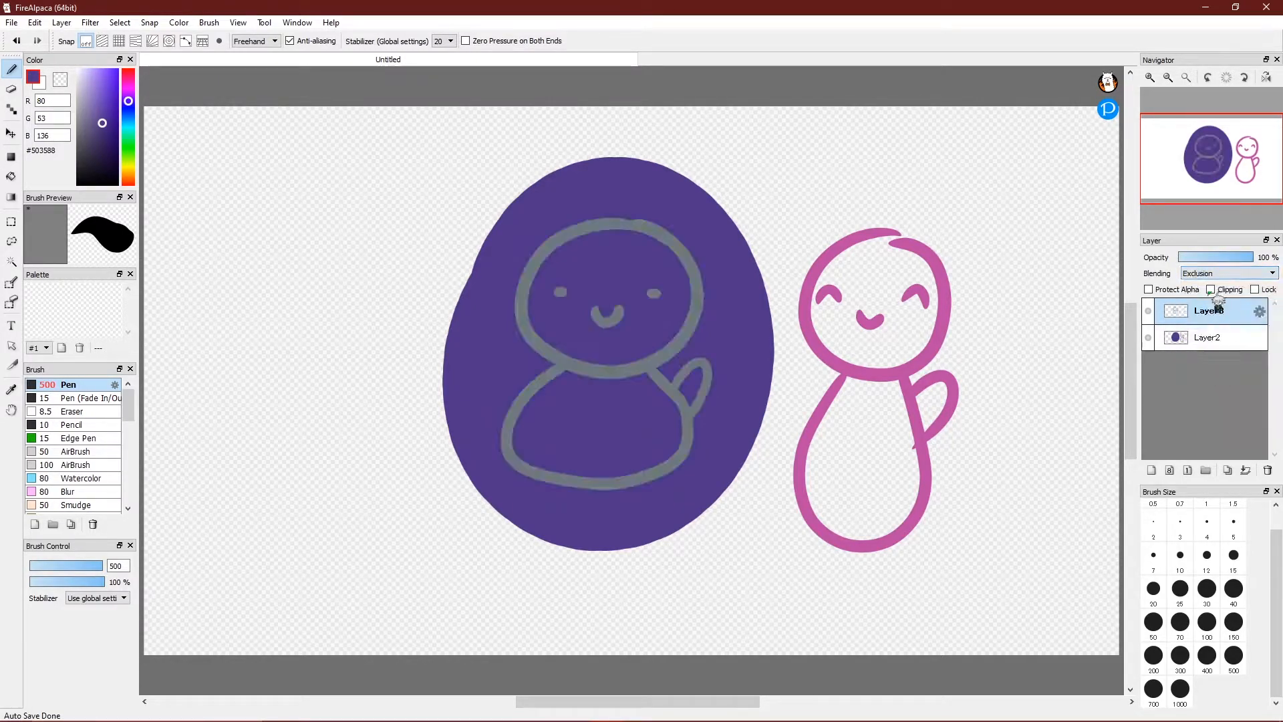
{"action": "left_click", "coordinate": [1226, 276]}
{"action": "left_click", "coordinate": [1212, 407]}
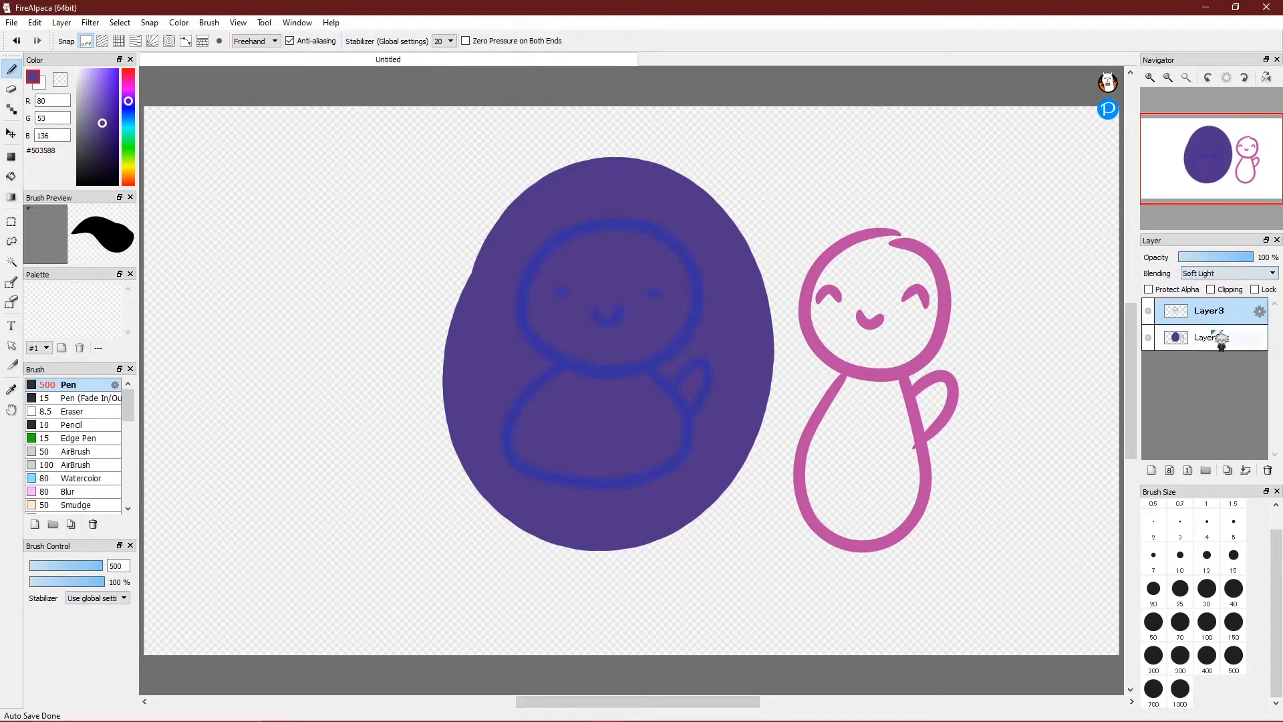
{"action": "left_click", "coordinate": [1227, 276]}
{"action": "left_click", "coordinate": [1210, 418]}
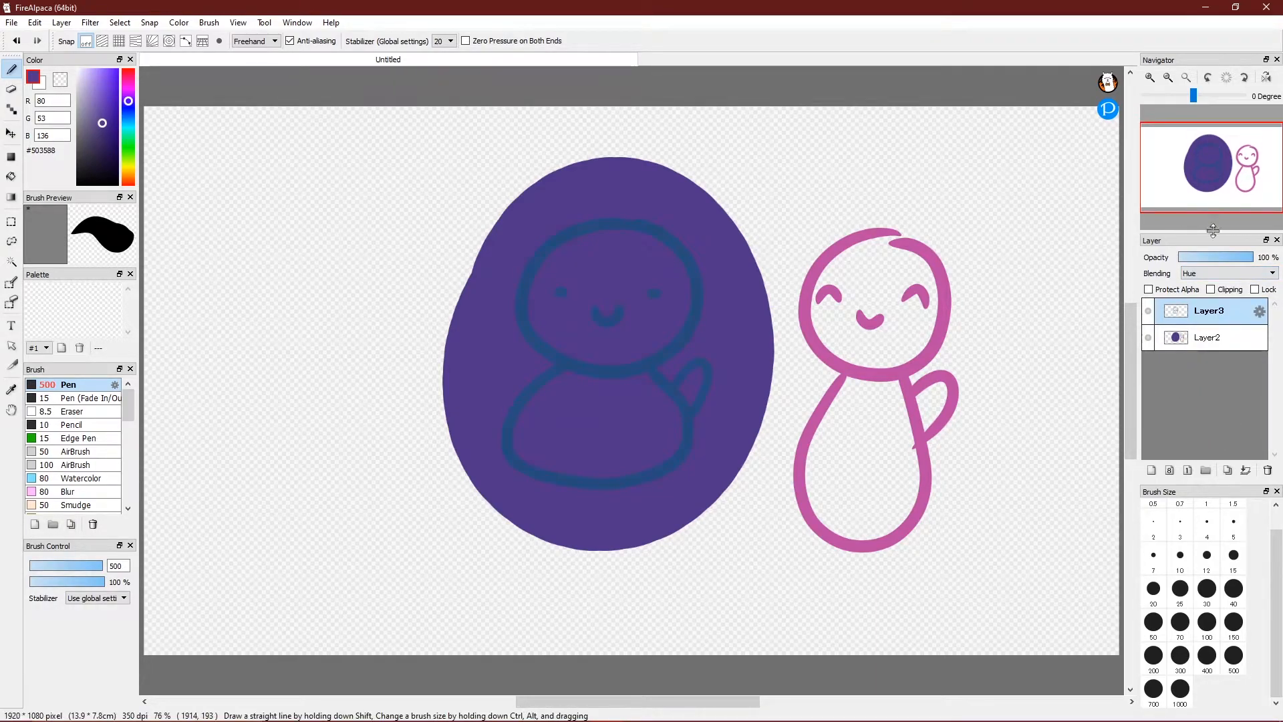
{"action": "left_click", "coordinate": [1230, 275]}
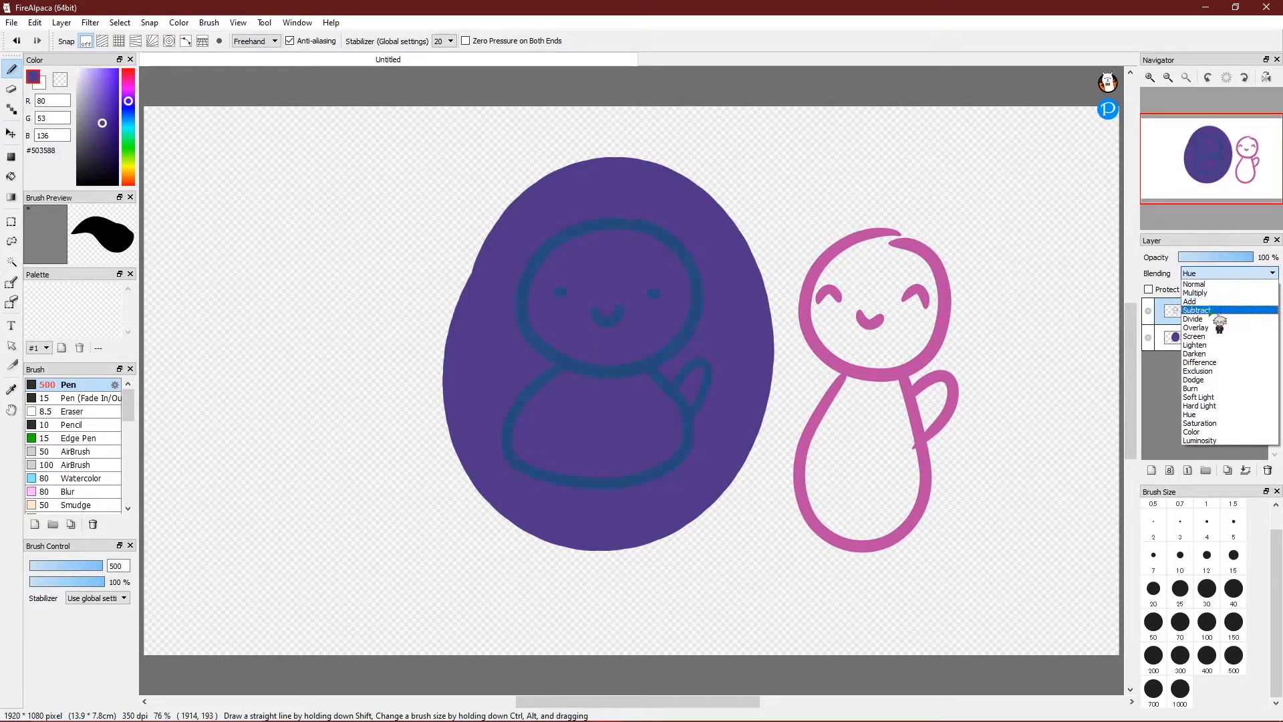
{"action": "left_click", "coordinate": [1203, 310]}
{"action": "left_click", "coordinate": [1223, 275]}
{"action": "left_click", "coordinate": [1218, 287]}
{"action": "left_click", "coordinate": [1206, 340]}
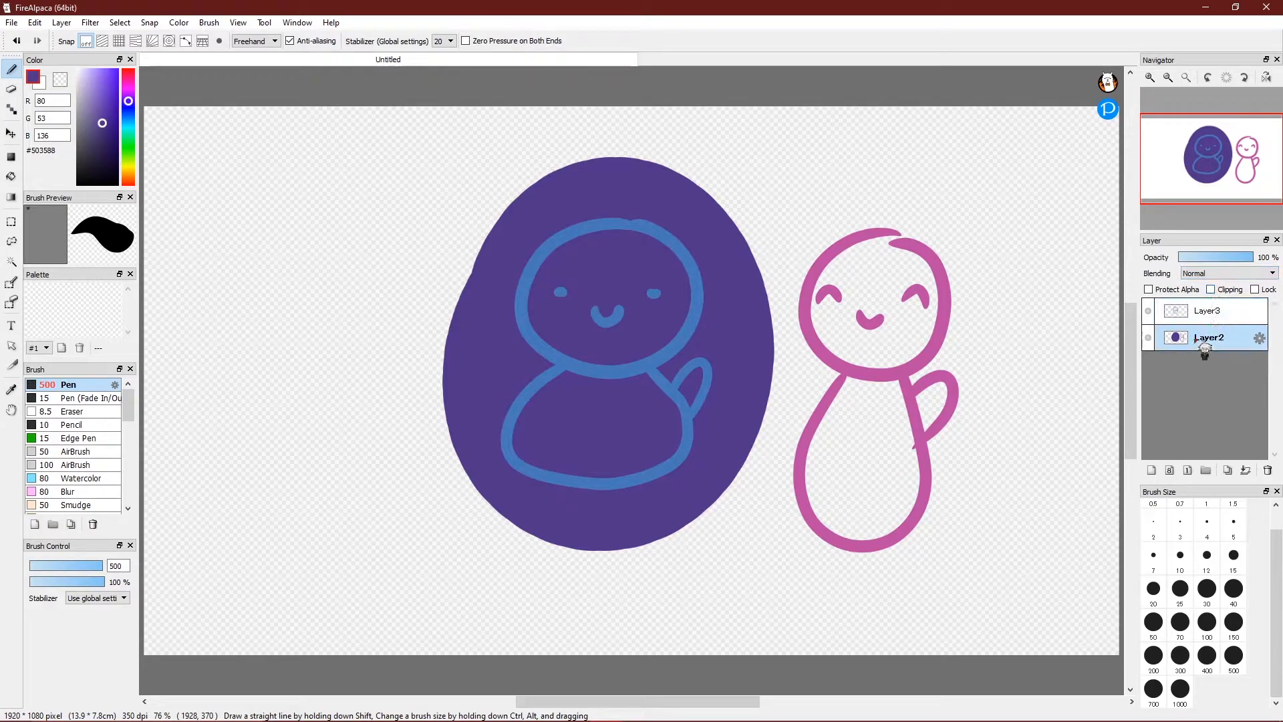
Erase the purple oval from Layer2, switch back to the Pen, and try lowering the layer opacity.
{"action": "left_click", "coordinate": [12, 89]}
{"action": "mouse_move", "coordinate": [628, 234]}
{"action": "left_mouse_down"}
{"action": "mouse_move", "coordinate": [516, 443]}
{"action": "mouse_move", "coordinate": [637, 497]}
{"action": "mouse_move", "coordinate": [667, 274]}
{"action": "mouse_move", "coordinate": [712, 245]}
{"action": "mouse_move", "coordinate": [659, 500]}
{"action": "left_mouse_up"}
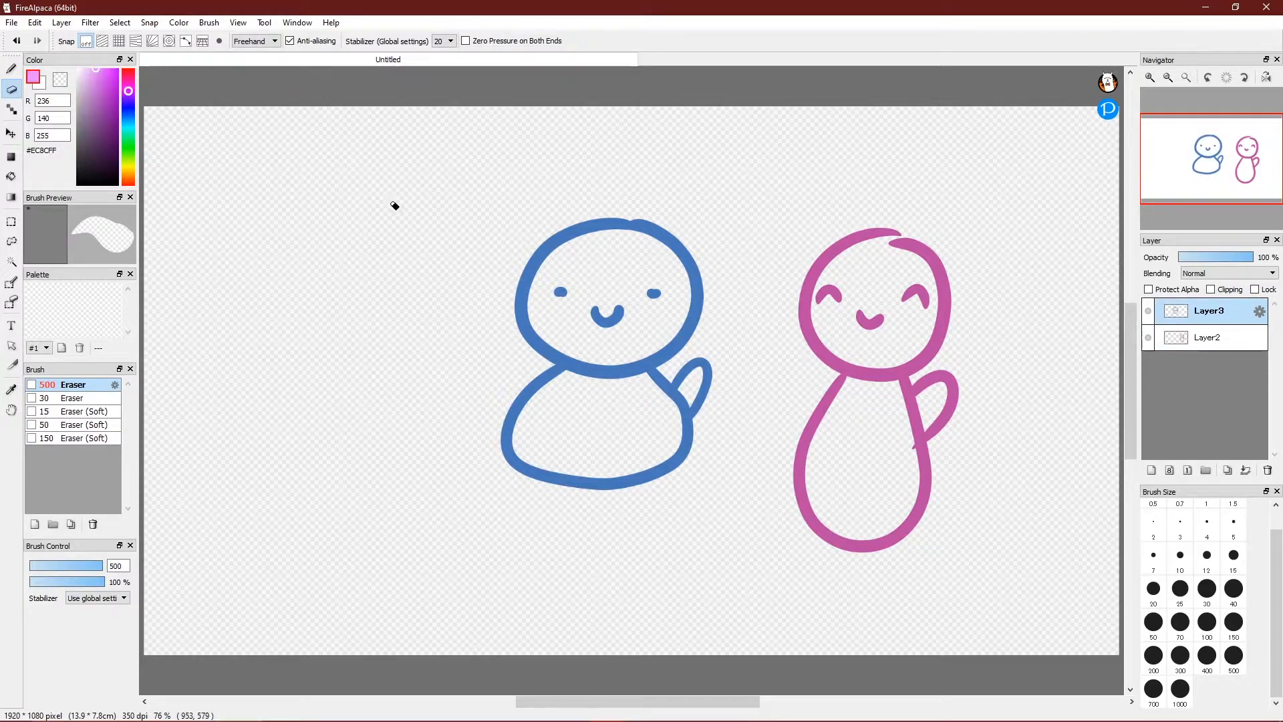
{"action": "left_click", "coordinate": [11, 69]}
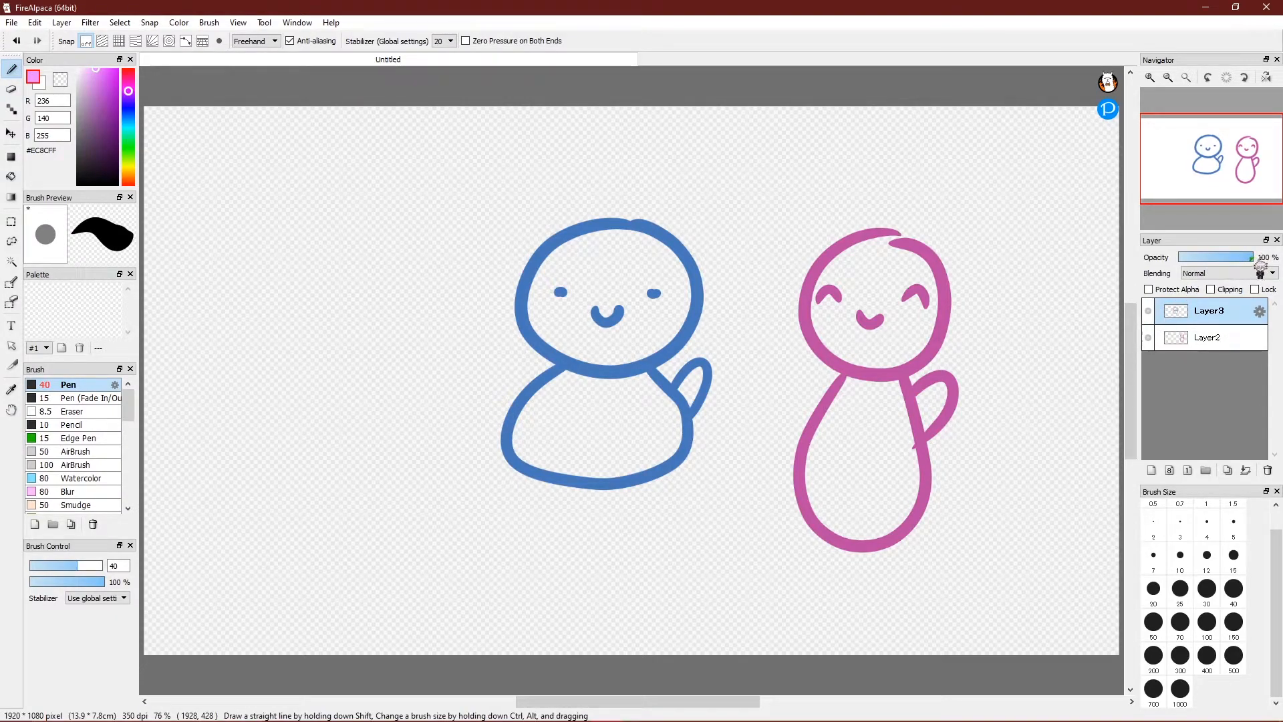
{"action": "mouse_move", "coordinate": [1248, 260]}
{"action": "left_mouse_down"}
{"action": "mouse_move", "coordinate": [1178, 263]}
{"action": "mouse_move", "coordinate": [1272, 265]}
{"action": "mouse_move", "coordinate": [1204, 274]}
{"action": "mouse_move", "coordinate": [1265, 262]}
{"action": "left_mouse_up"}
Add Layer4, hide Layer2 and Layer3, and set up a size-10 #131313 Pencil with stabilizer 0.
{"action": "left_click", "coordinate": [1151, 470]}
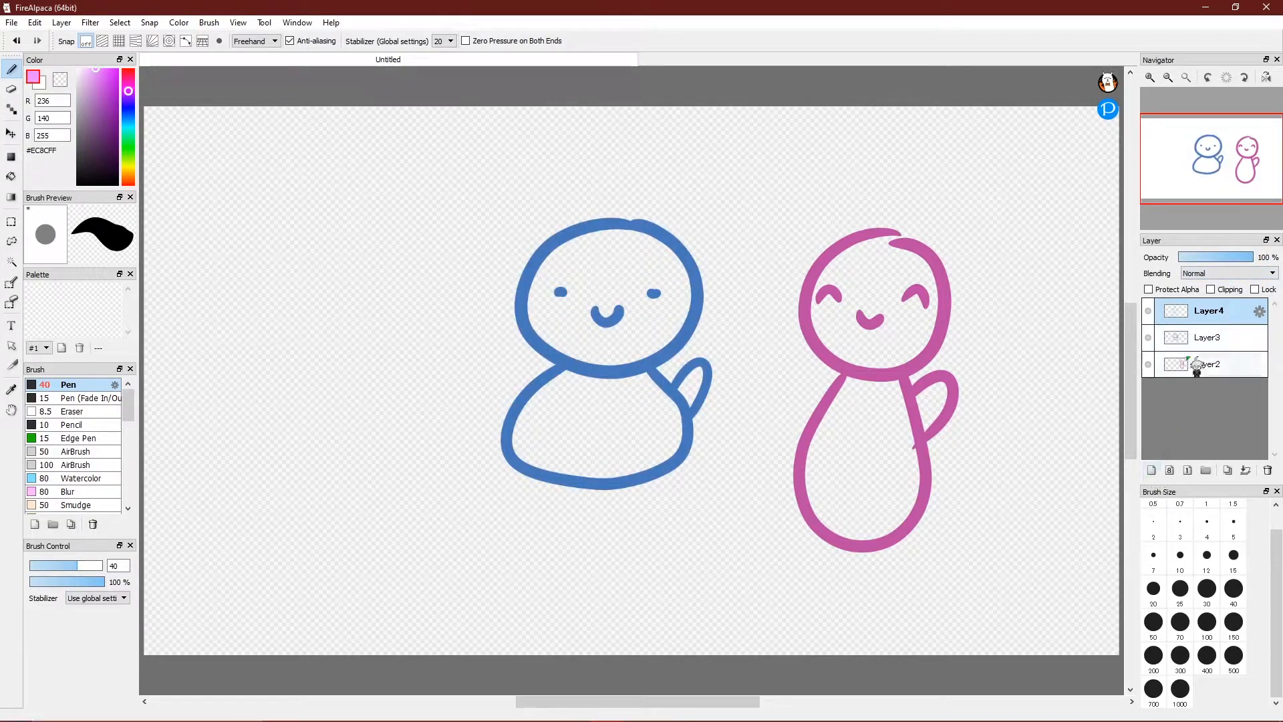
{"action": "left_click", "coordinate": [1149, 337]}
{"action": "left_click", "coordinate": [1148, 363]}
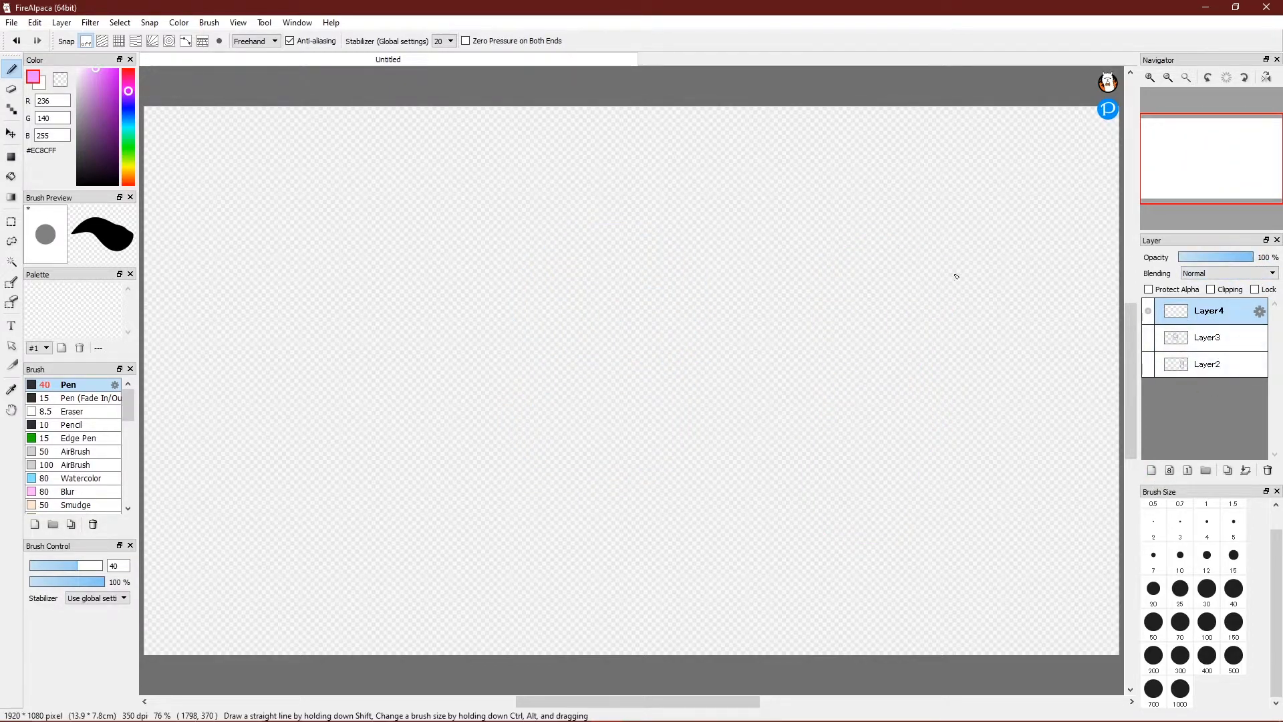
{"action": "left_click_drag", "start_coordinate": [114, 139], "coordinate": [77, 177]}
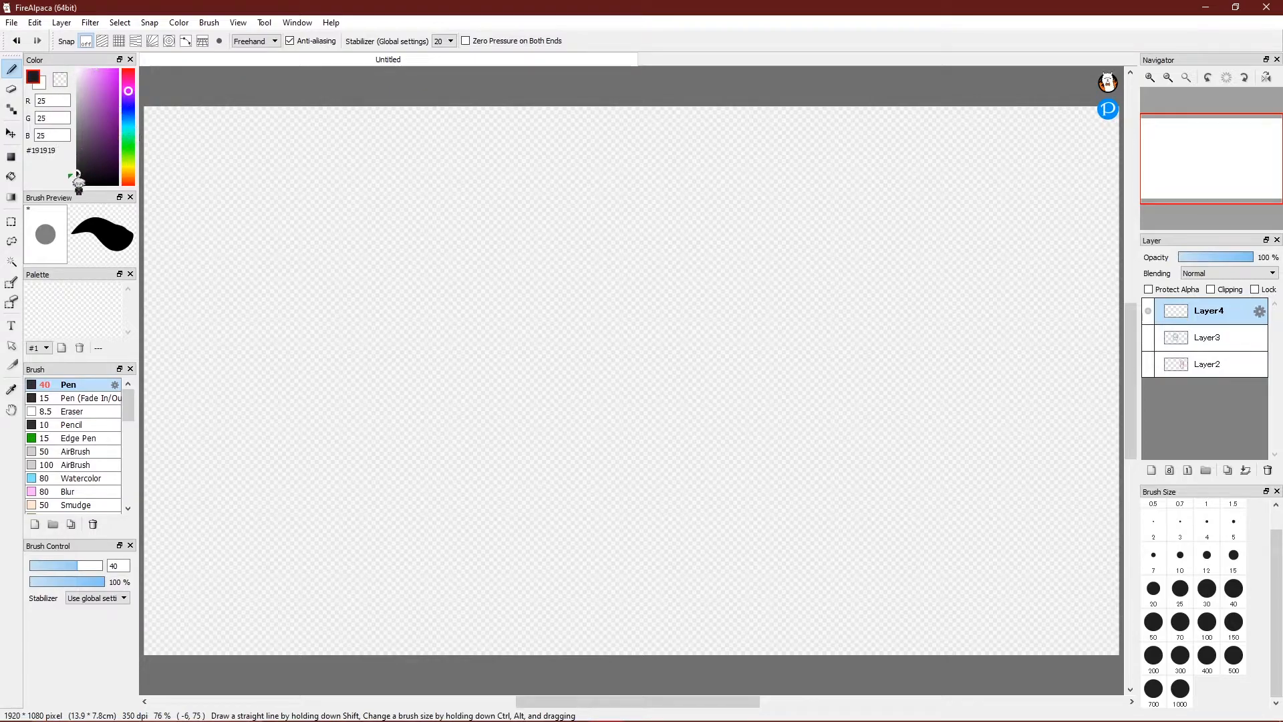
{"action": "left_click", "coordinate": [450, 40]}
{"action": "left_click", "coordinate": [450, 53]}
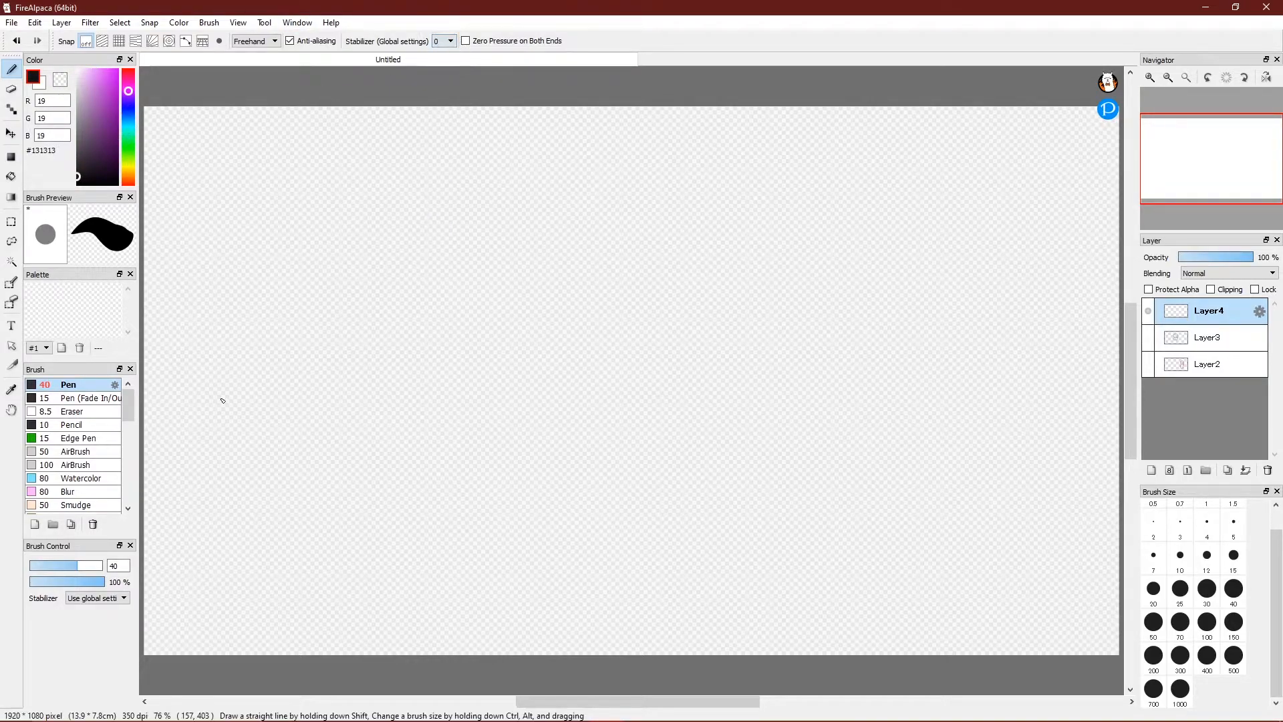
{"action": "left_click", "coordinate": [104, 425]}
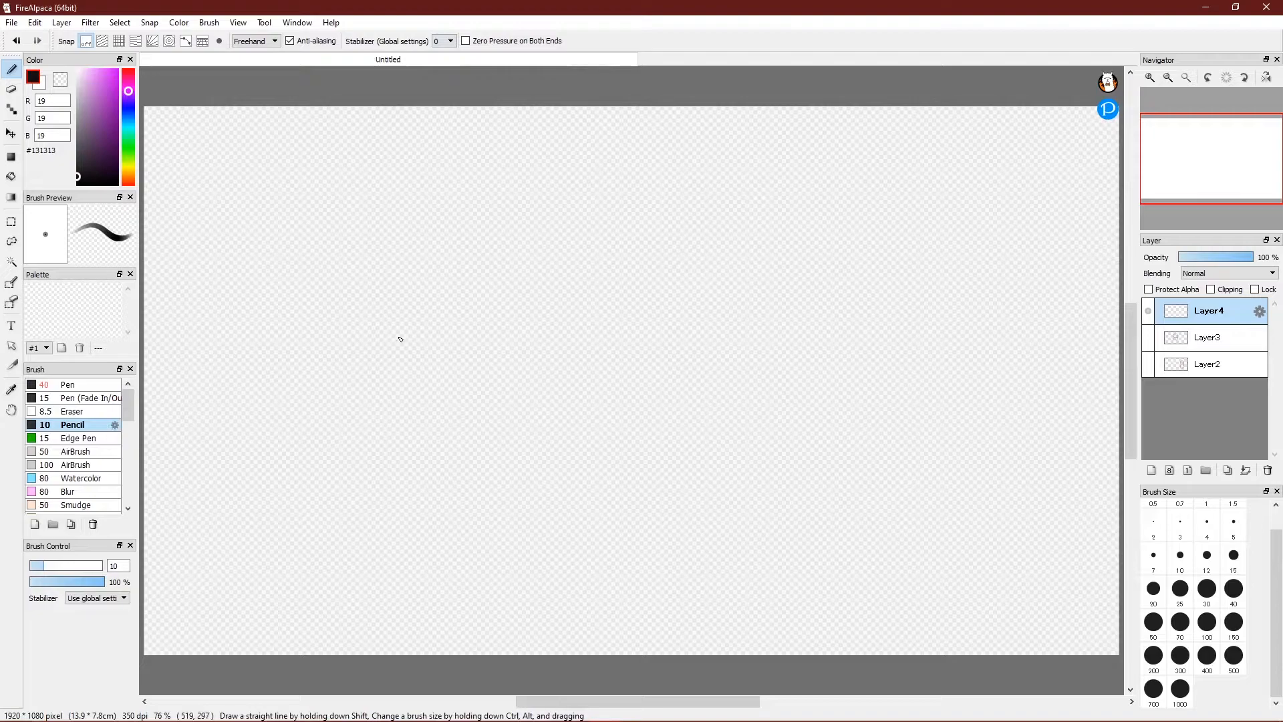
Sketch the head circle with guide lines and an elongated body shape below it.
{"action": "mouse_move", "coordinate": [308, 235]}
{"action": "left_mouse_down"}
{"action": "mouse_move", "coordinate": [331, 294]}
{"action": "mouse_move", "coordinate": [406, 330]}
{"action": "mouse_move", "coordinate": [435, 308]}
{"action": "mouse_move", "coordinate": [438, 250]}
{"action": "mouse_move", "coordinate": [284, 247]}
{"action": "mouse_move", "coordinate": [426, 208]}
{"action": "mouse_move", "coordinate": [413, 207]}
{"action": "mouse_move", "coordinate": [434, 238]}
{"action": "mouse_move", "coordinate": [425, 289]}
{"action": "left_mouse_up"}
{"action": "mouse_move", "coordinate": [326, 189]}
{"action": "left_mouse_down"}
{"action": "mouse_move", "coordinate": [291, 276]}
{"action": "mouse_move", "coordinate": [334, 316]}
{"action": "left_mouse_up"}
{"action": "mouse_move", "coordinate": [412, 259]}
{"action": "left_mouse_down"}
{"action": "mouse_move", "coordinate": [377, 328]}
{"action": "mouse_move", "coordinate": [381, 308]}
{"action": "mouse_move", "coordinate": [440, 290]}
{"action": "mouse_move", "coordinate": [396, 263]}
{"action": "left_mouse_up"}
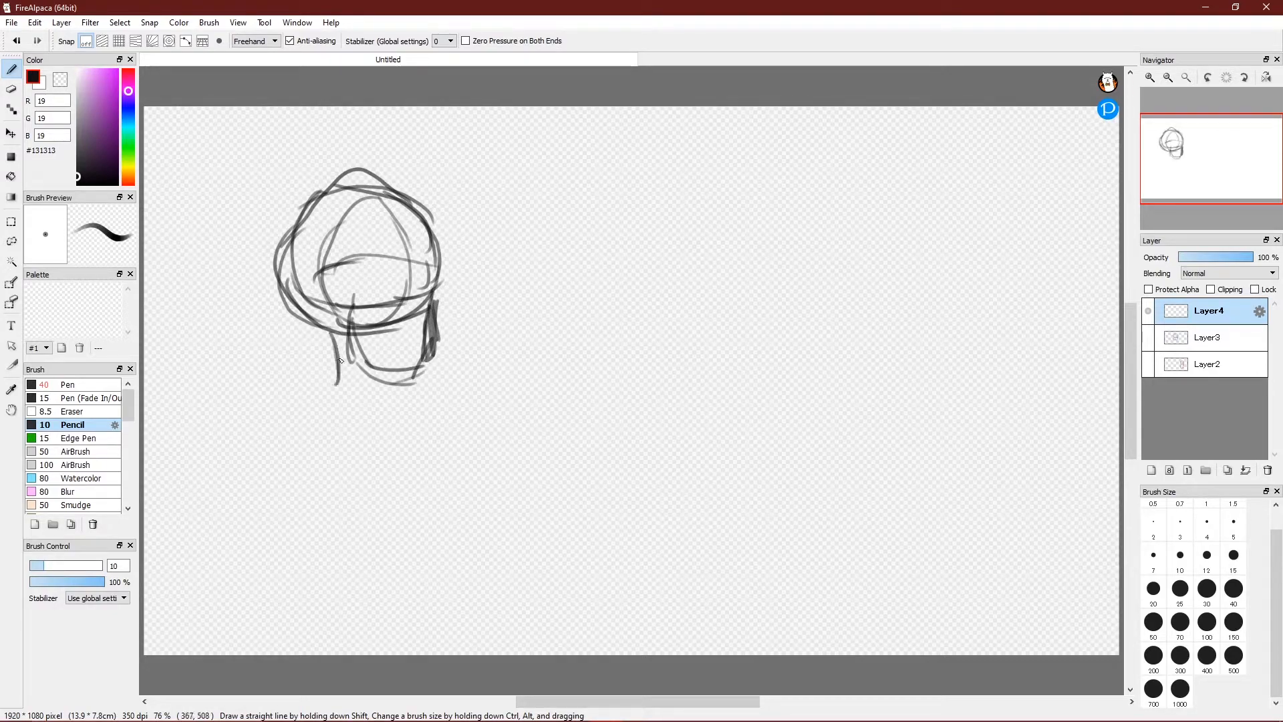
{"action": "mouse_move", "coordinate": [367, 406]}
{"action": "left_mouse_down"}
{"action": "mouse_move", "coordinate": [322, 419]}
{"action": "mouse_move", "coordinate": [295, 450]}
{"action": "mouse_move", "coordinate": [421, 393]}
{"action": "mouse_move", "coordinate": [305, 463]}
{"action": "mouse_move", "coordinate": [326, 430]}
{"action": "mouse_move", "coordinate": [345, 450]}
{"action": "left_mouse_up"}
{"action": "mouse_move", "coordinate": [266, 422]}
{"action": "left_mouse_down"}
{"action": "mouse_move", "coordinate": [372, 568]}
{"action": "mouse_move", "coordinate": [458, 506]}
{"action": "left_mouse_up"}
{"action": "left_click_drag", "start_coordinate": [454, 397], "coordinate": [431, 527]}
{"action": "left_click_drag", "start_coordinate": [455, 433], "coordinate": [459, 512]}
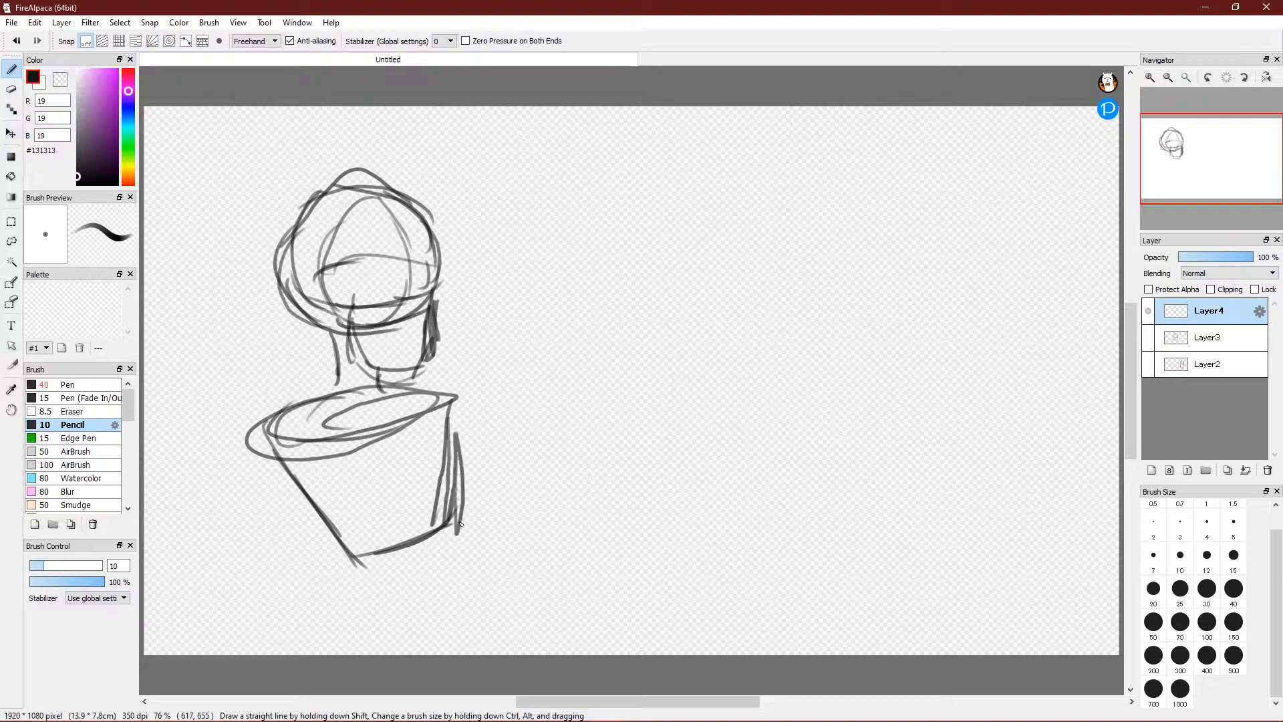
Sketch the left shoulder circle, the long arm, and a diagonal stroke from the body's top-right.
{"action": "mouse_move", "coordinate": [293, 465]}
{"action": "left_mouse_down"}
{"action": "mouse_move", "coordinate": [287, 438]}
{"action": "mouse_move", "coordinate": [294, 461]}
{"action": "mouse_move", "coordinate": [252, 639]}
{"action": "left_mouse_up"}
{"action": "left_click_drag", "start_coordinate": [249, 498], "coordinate": [268, 605]}
{"action": "left_click_drag", "start_coordinate": [310, 510], "coordinate": [312, 523]}
{"action": "left_click_drag", "start_coordinate": [326, 480], "coordinate": [275, 642]}
{"action": "left_click_drag", "start_coordinate": [311, 531], "coordinate": [304, 572]}
{"action": "left_click_drag", "start_coordinate": [294, 574], "coordinate": [261, 616]}
{"action": "left_click_drag", "start_coordinate": [450, 405], "coordinate": [486, 557]}
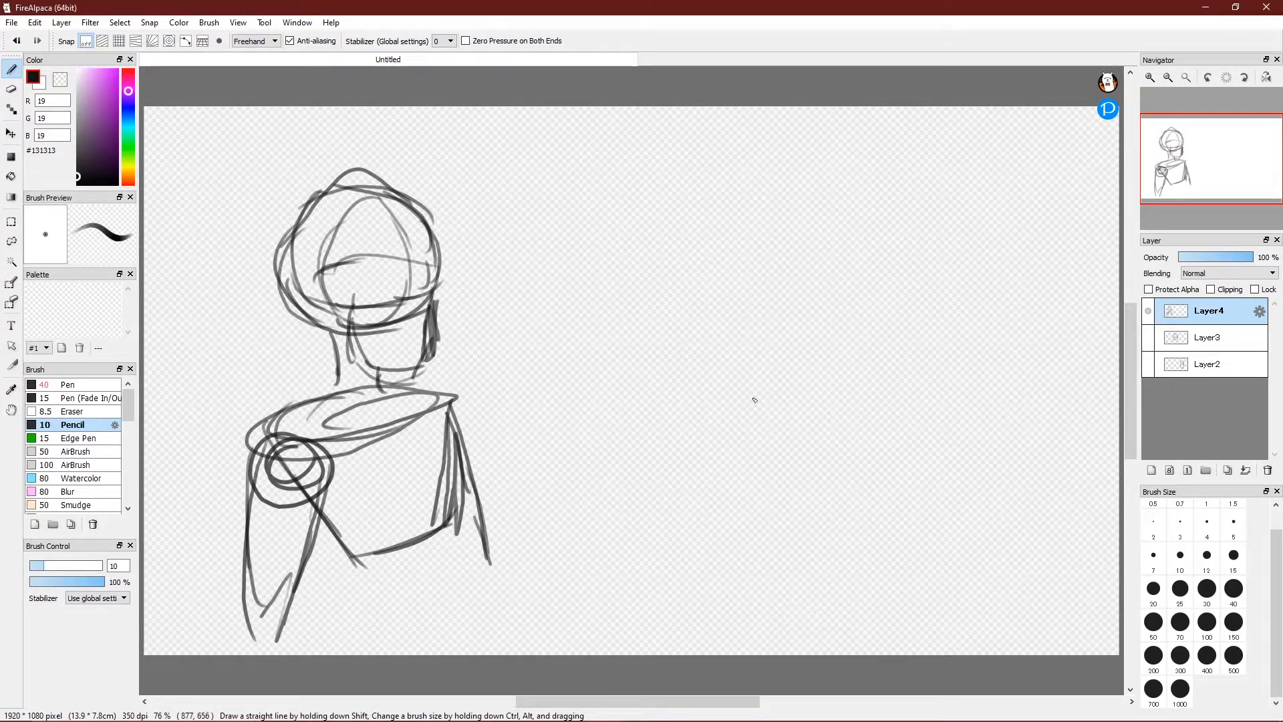
Add Layer5 and set the Pen to size 15 with stabilizer 19.
{"action": "left_click", "coordinate": [1152, 470]}
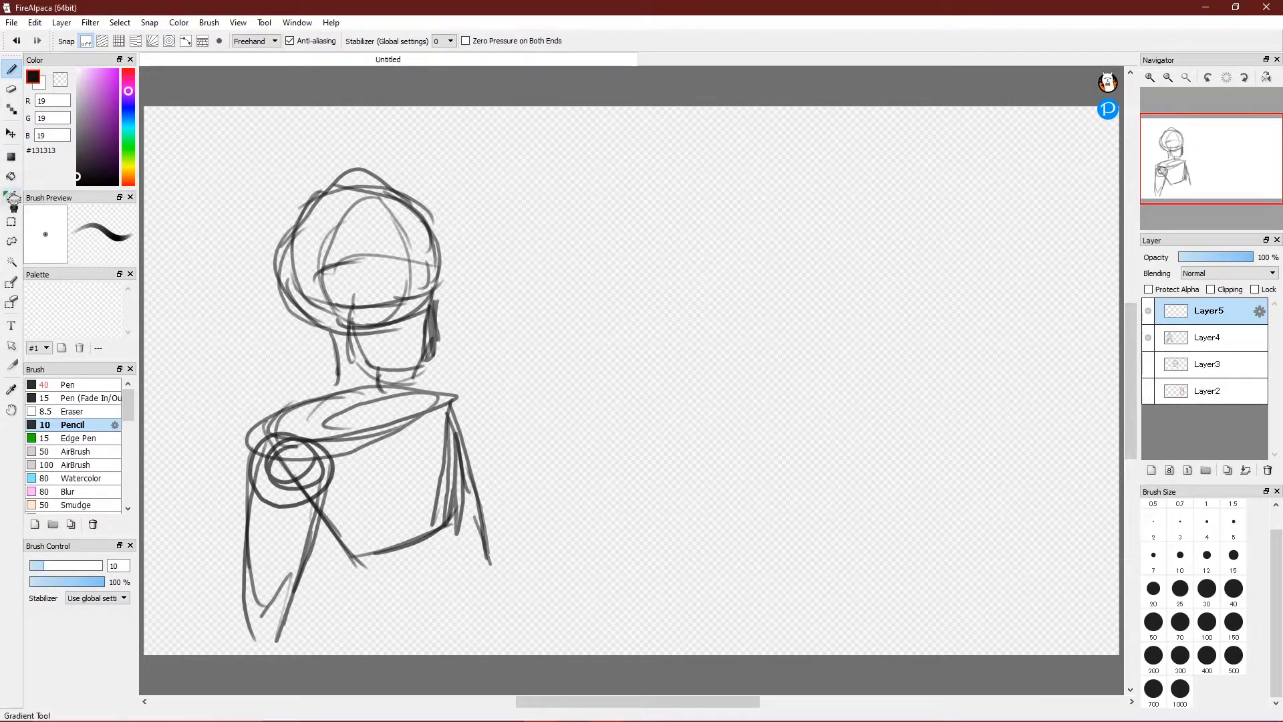
{"action": "left_click", "coordinate": [69, 385]}
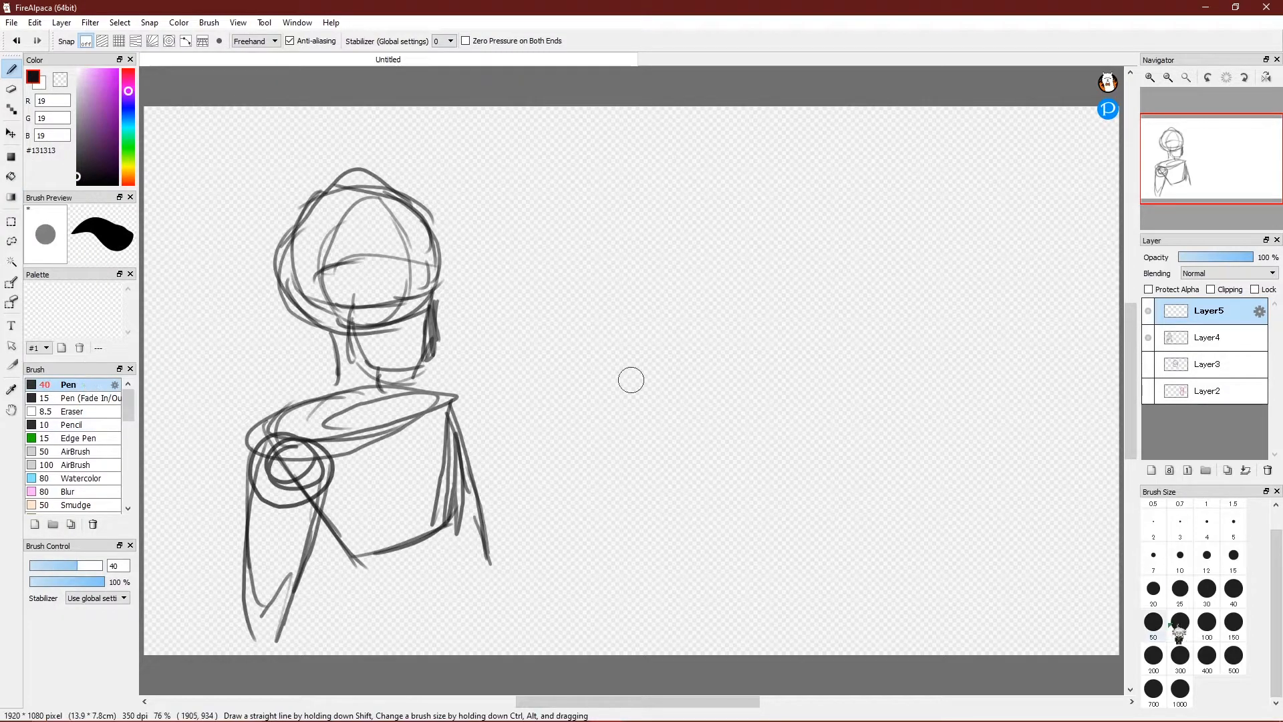
{"action": "left_click", "coordinate": [1234, 555]}
{"action": "left_click", "coordinate": [450, 41]}
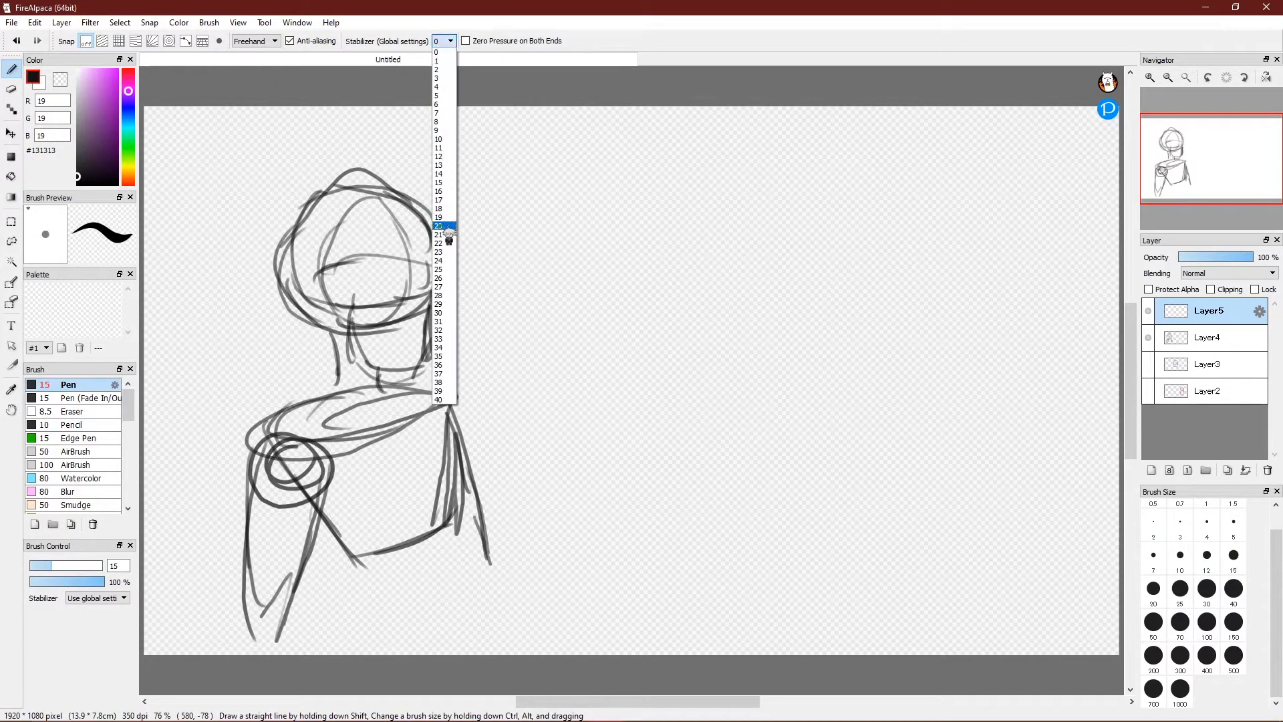
{"action": "left_click", "coordinate": [442, 217]}
Test an ink stroke on the head outline, undo it, and select the Layer4 sketch.
{"action": "mouse_move", "coordinate": [315, 209]}
{"action": "left_mouse_down"}
{"action": "mouse_move", "coordinate": [286, 263]}
{"action": "mouse_move", "coordinate": [302, 324]}
{"action": "mouse_move", "coordinate": [360, 326]}
{"action": "left_mouse_up"}
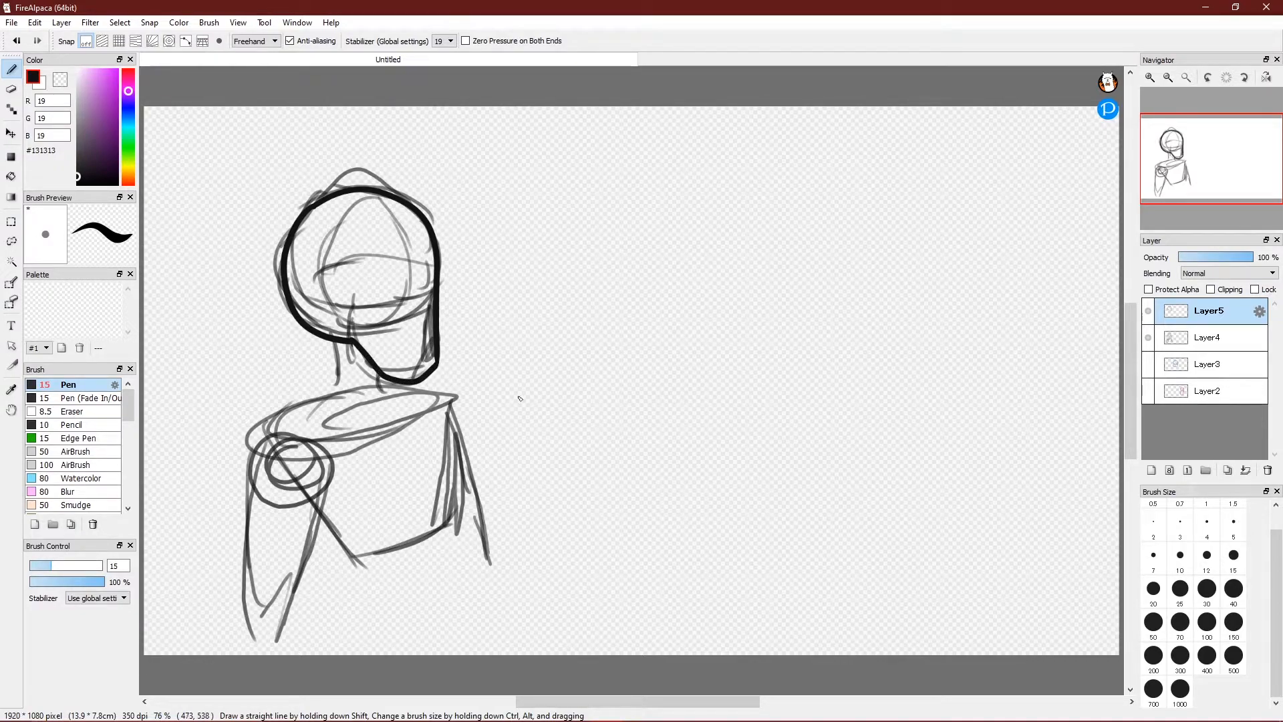
{"action": "key", "text": "ctrl+z"}
{"action": "key", "text": "ctrl+z"}
{"action": "key", "text": "ctrl+z"}
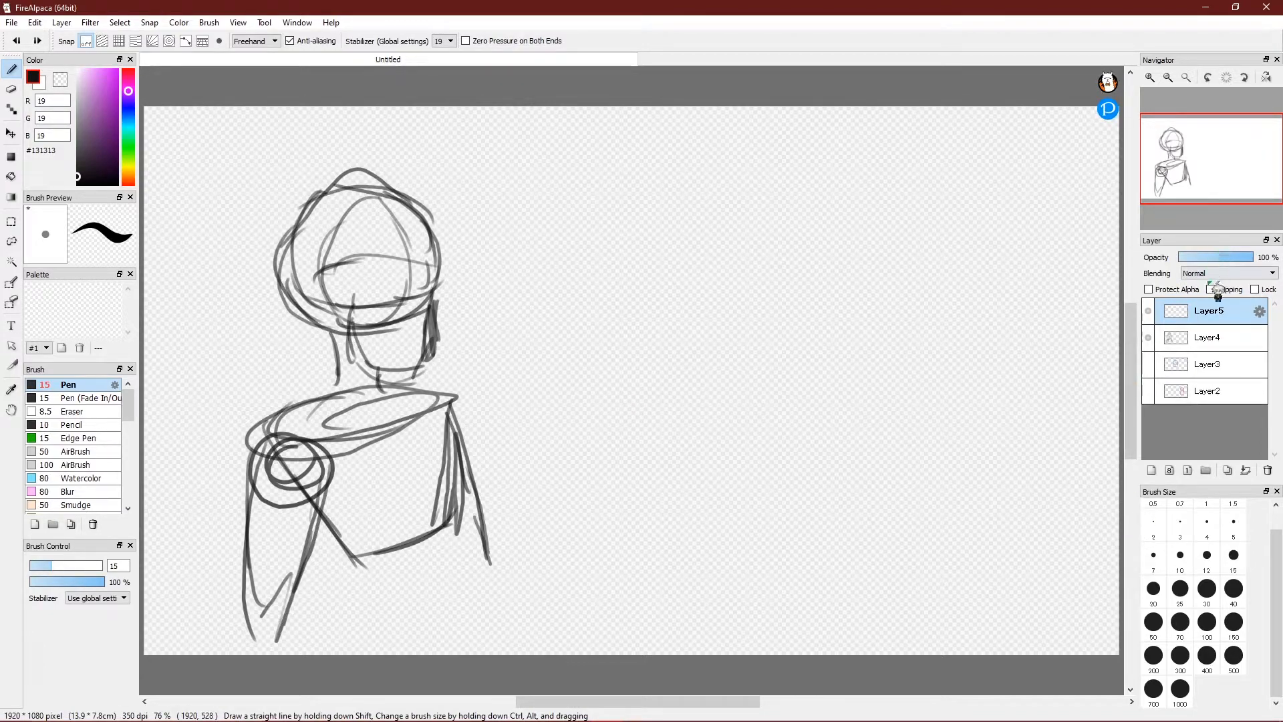
{"action": "left_click", "coordinate": [1216, 332]}
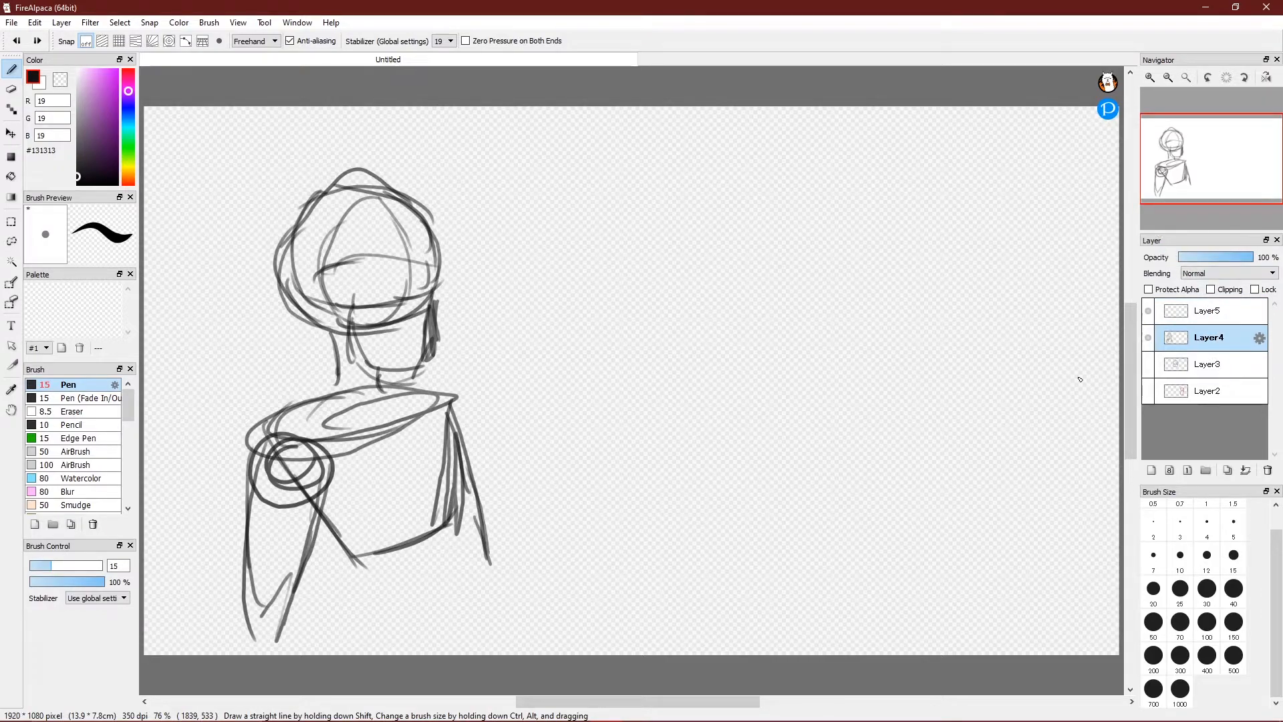
Fade the sketch to 34% opacity, ink the head, shoulder and body edge on Layer5, then hide Layer5.
{"action": "left_click_drag", "start_coordinate": [1227, 258], "coordinate": [1208, 269]}
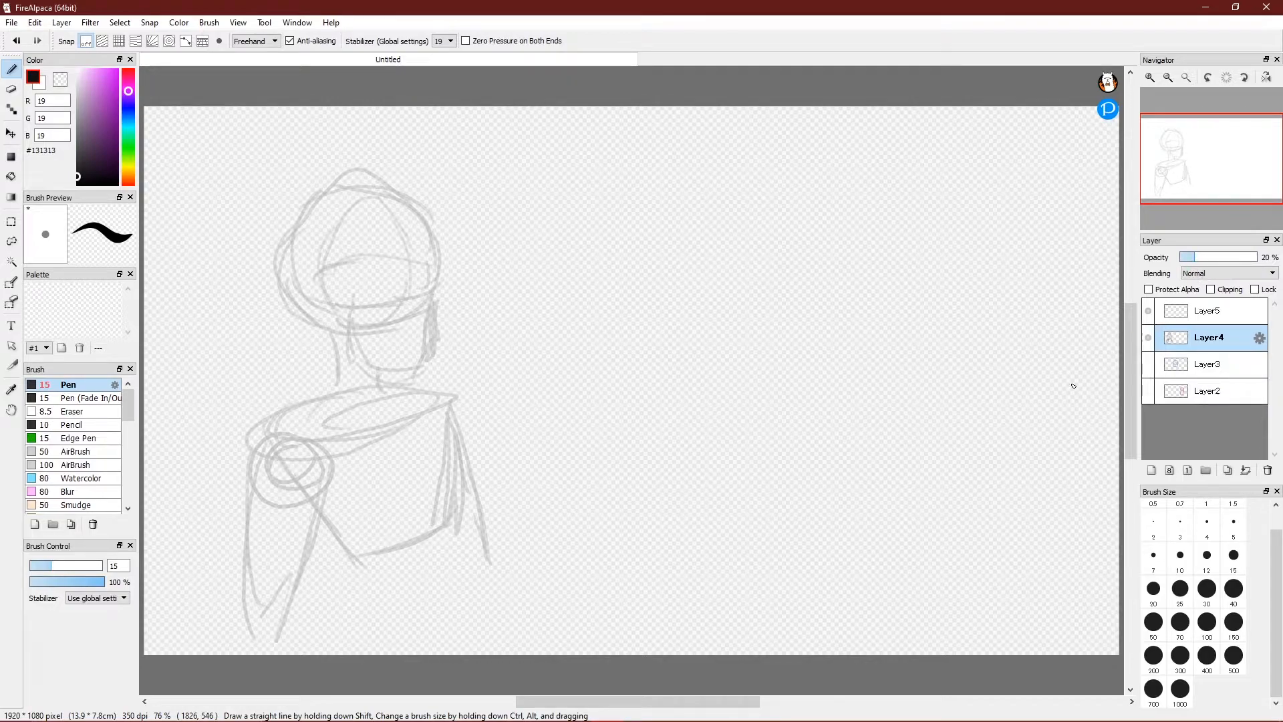
{"action": "left_click", "coordinate": [1210, 311]}
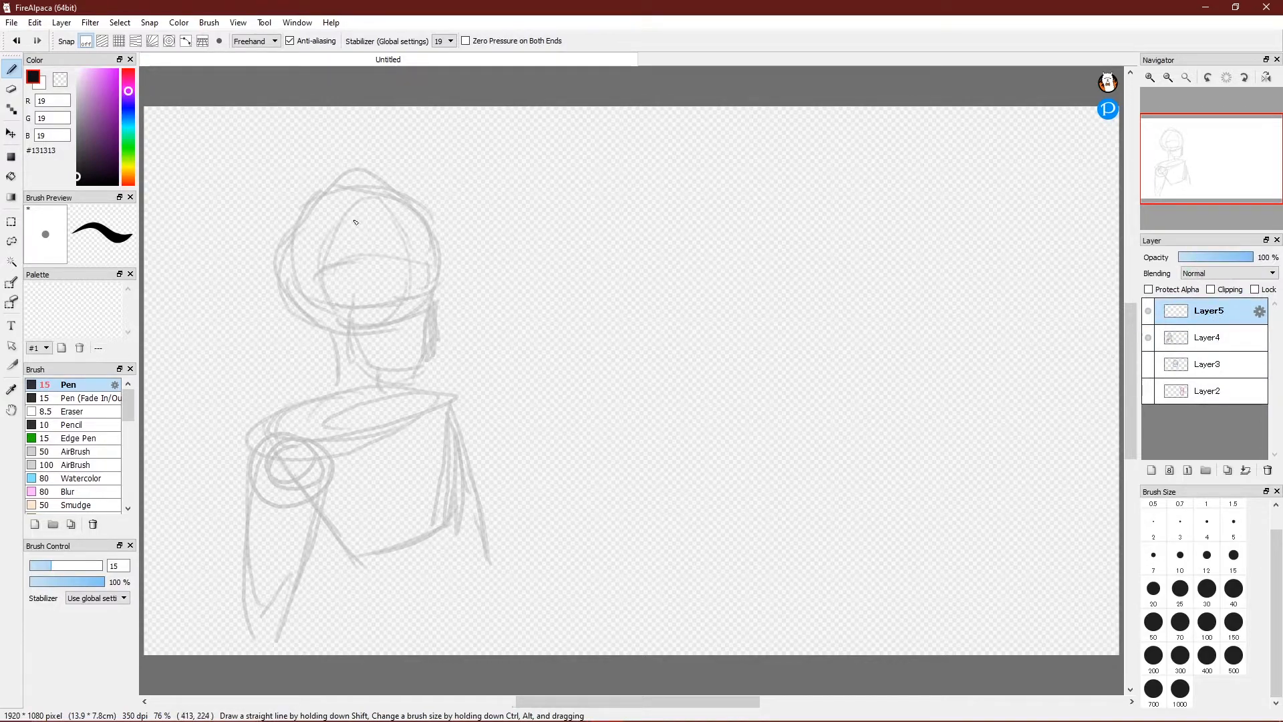
{"action": "left_click_drag", "start_coordinate": [297, 226], "coordinate": [306, 301]}
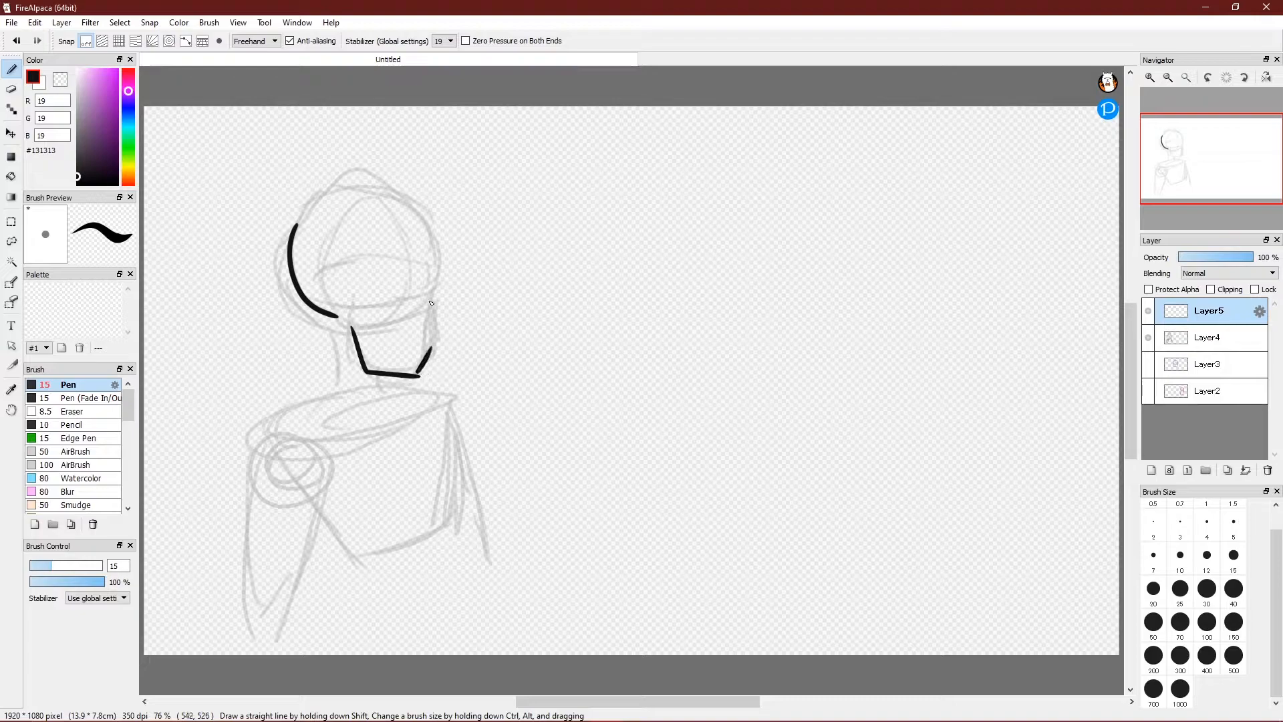
{"action": "mouse_move", "coordinate": [330, 199]}
{"action": "left_mouse_down"}
{"action": "mouse_move", "coordinate": [442, 261]}
{"action": "mouse_move", "coordinate": [436, 332]}
{"action": "left_mouse_up"}
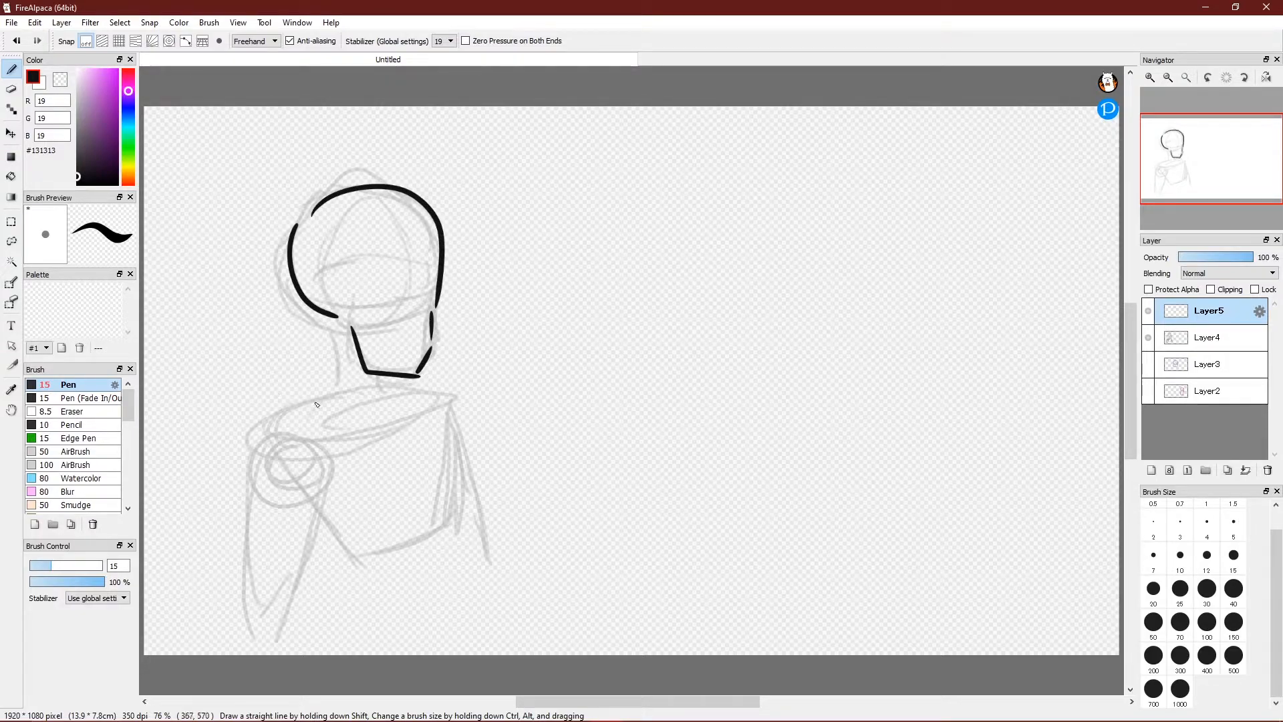
{"action": "left_click_drag", "start_coordinate": [329, 394], "coordinate": [230, 443]}
{"action": "left_click_drag", "start_coordinate": [485, 536], "coordinate": [491, 563]}
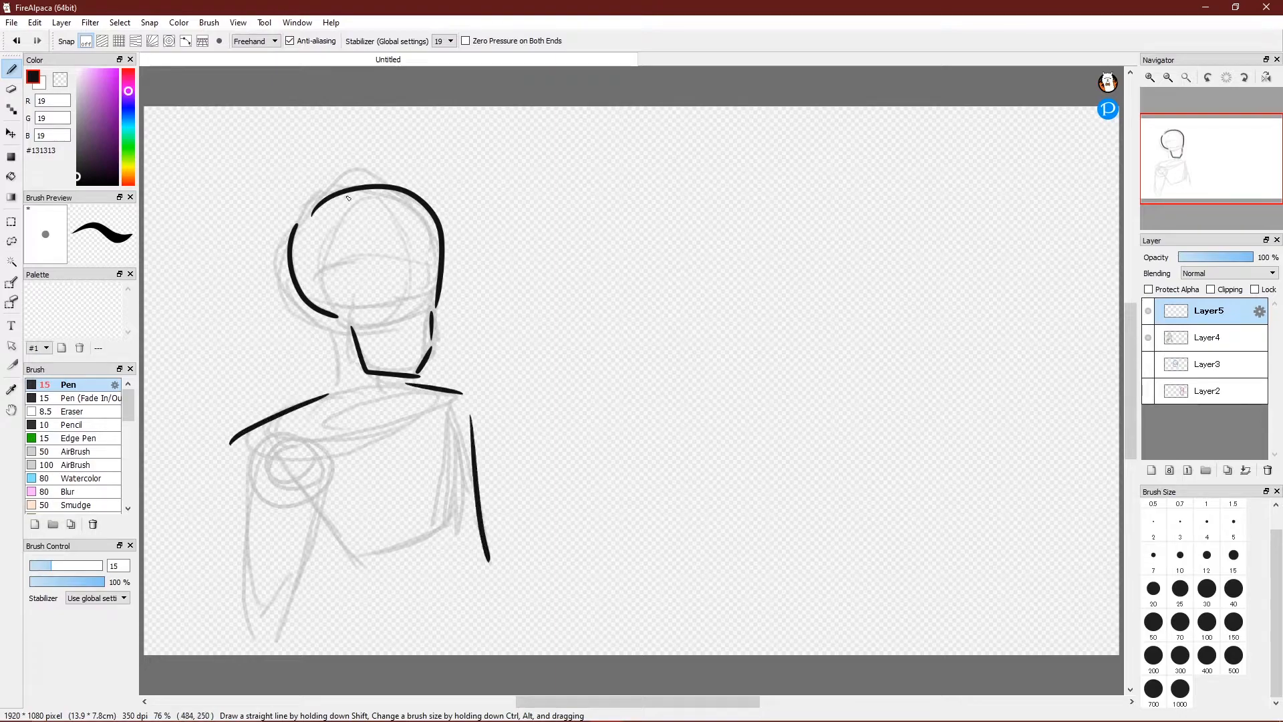
{"action": "left_click", "coordinate": [1149, 313]}
Hide the Layer4 sketch, add an empty Layer6 on top, and pan the view in the Navigator.
{"action": "left_click", "coordinate": [1150, 337]}
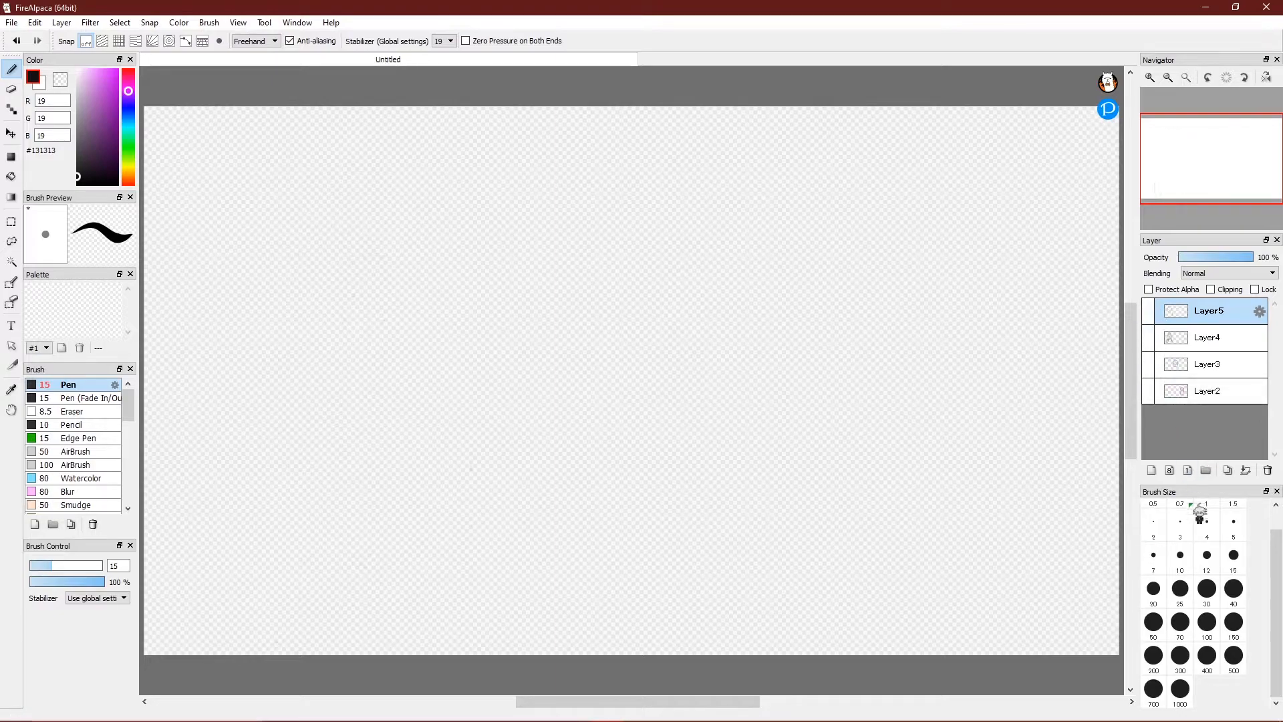
{"action": "left_click", "coordinate": [1170, 468]}
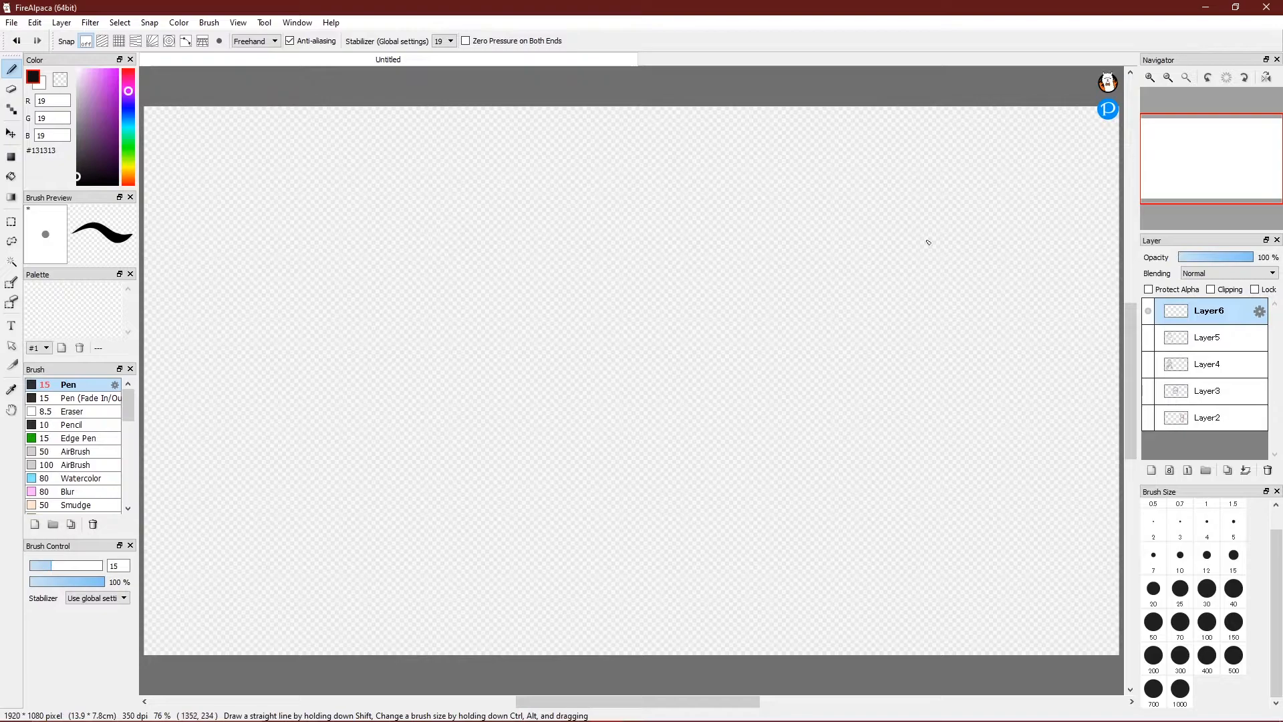
{"action": "mouse_move", "coordinate": [1213, 154]}
{"action": "mouse_move", "coordinate": [1211, 161]}
{"action": "left_mouse_down"}
{"action": "mouse_move", "coordinate": [1221, 177]}
{"action": "mouse_move", "coordinate": [1237, 159]}
{"action": "mouse_move", "coordinate": [1195, 142]}
{"action": "mouse_move", "coordinate": [1180, 162]}
{"action": "mouse_move", "coordinate": [1211, 184]}
{"action": "mouse_move", "coordinate": [1217, 163]}
{"action": "mouse_move", "coordinate": [1205, 161]}
{"action": "mouse_move", "coordinate": [1200, 183]}
{"action": "mouse_move", "coordinate": [1212, 163]}
{"action": "left_mouse_up"}
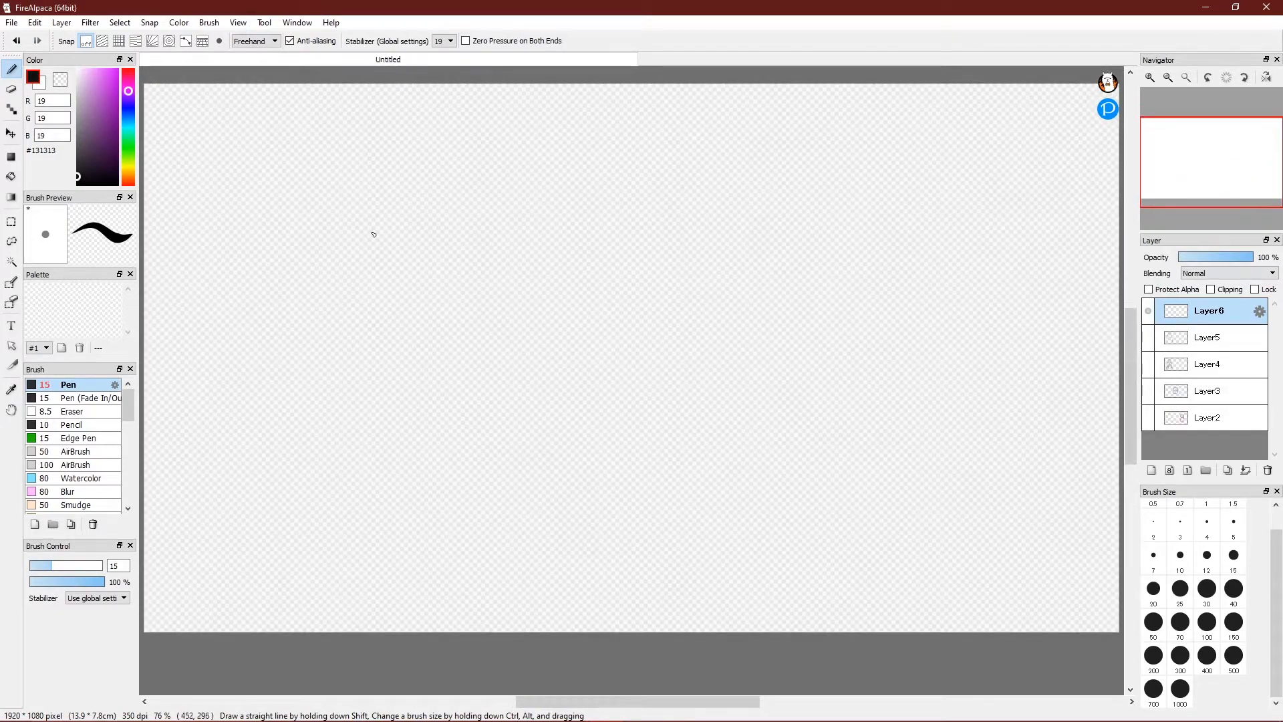
Draw a handwritten "10" with a curved smile underneath it.
{"action": "left_click_drag", "start_coordinate": [484, 176], "coordinate": [495, 278]}
{"action": "left_click_drag", "start_coordinate": [528, 178], "coordinate": [518, 200]}
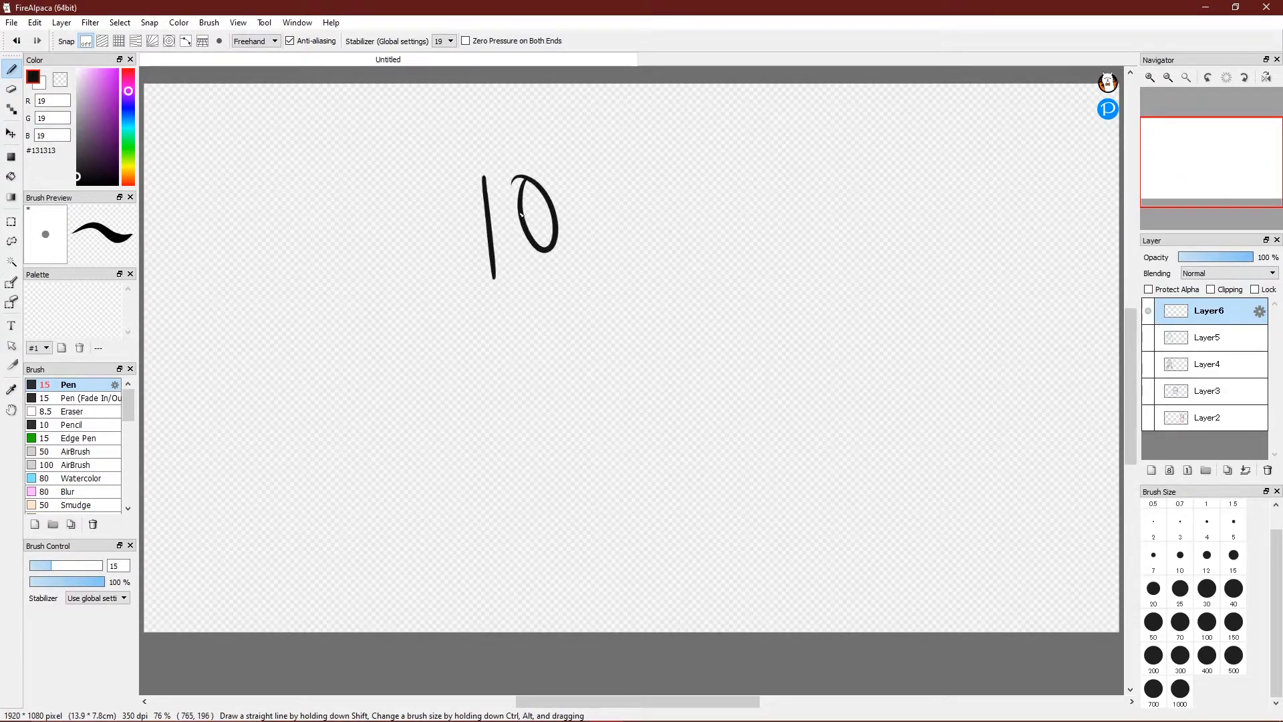
{"action": "left_click_drag", "start_coordinate": [475, 316], "coordinate": [597, 282]}
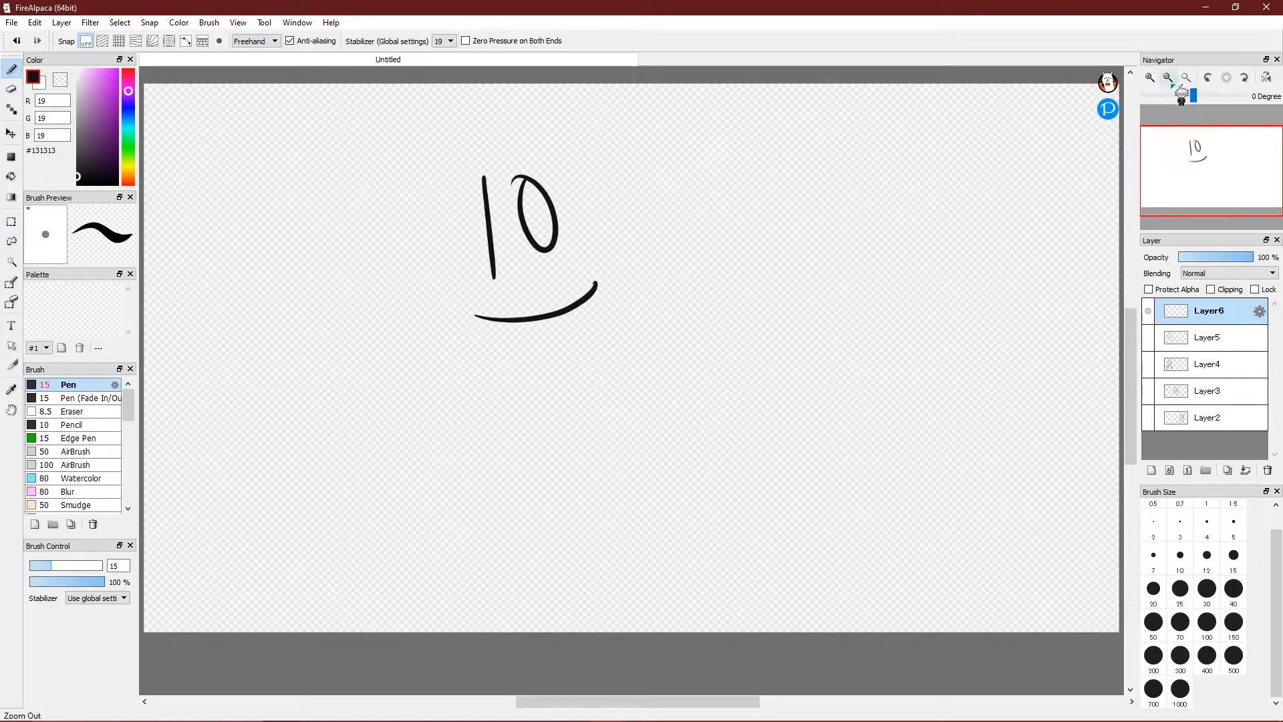
{"action": "mouse_move", "coordinate": [1165, 145]}
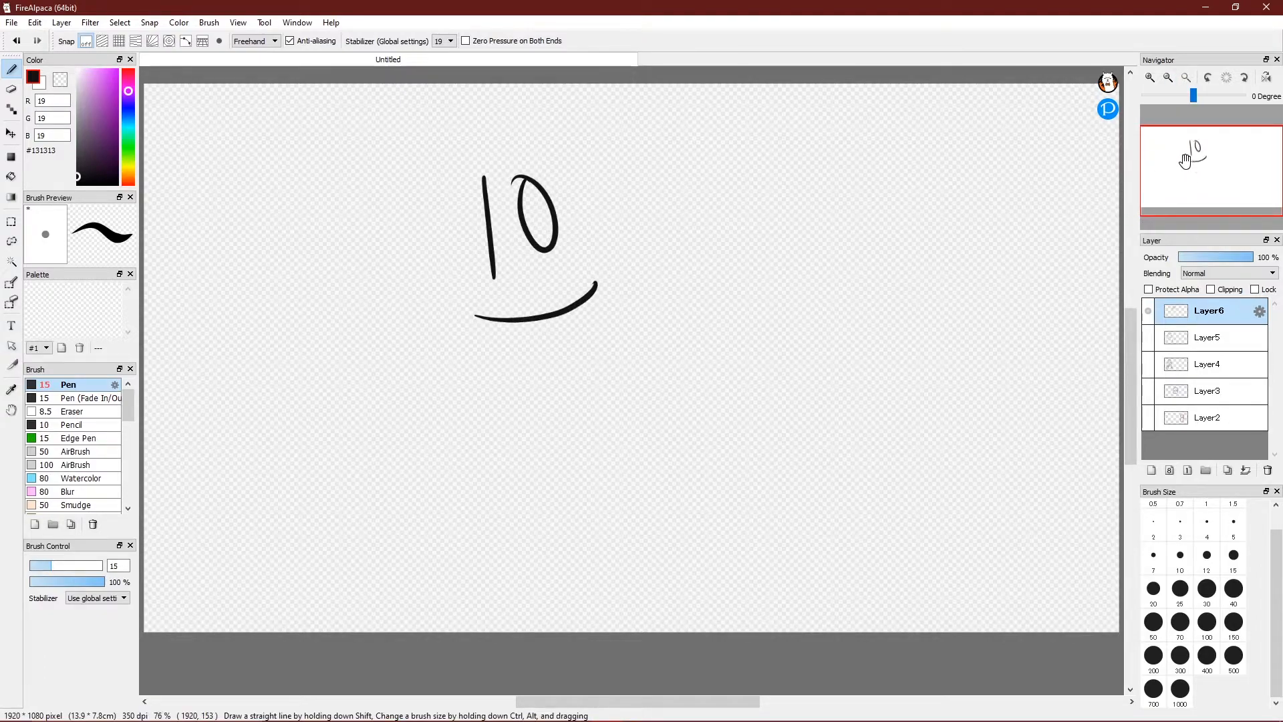
{"action": "left_click_drag", "start_coordinate": [1186, 161], "coordinate": [1188, 166]}
{"action": "left_click_drag", "start_coordinate": [1188, 167], "coordinate": [1229, 152]}
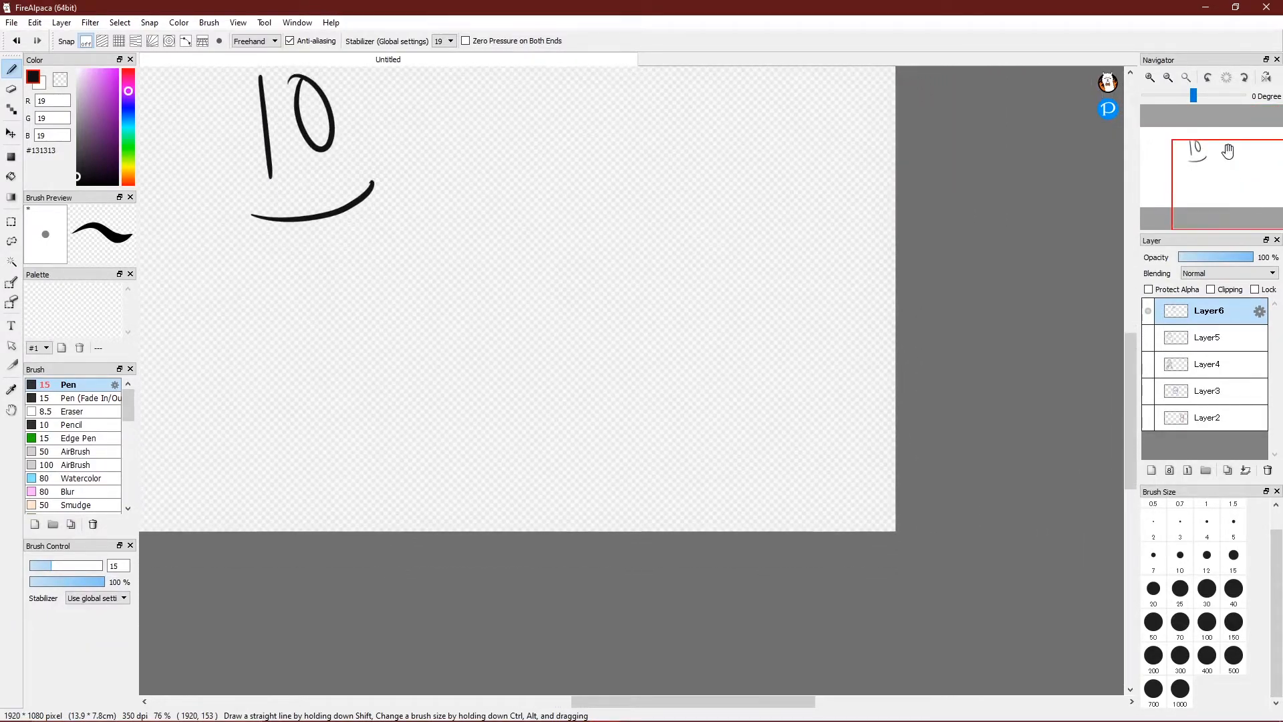
Zoom to 200%, draw a small smiley with two eye lines and a curve, then zoom out.
{"action": "left_click", "coordinate": [1149, 77]}
{"action": "left_click", "coordinate": [1150, 77]}
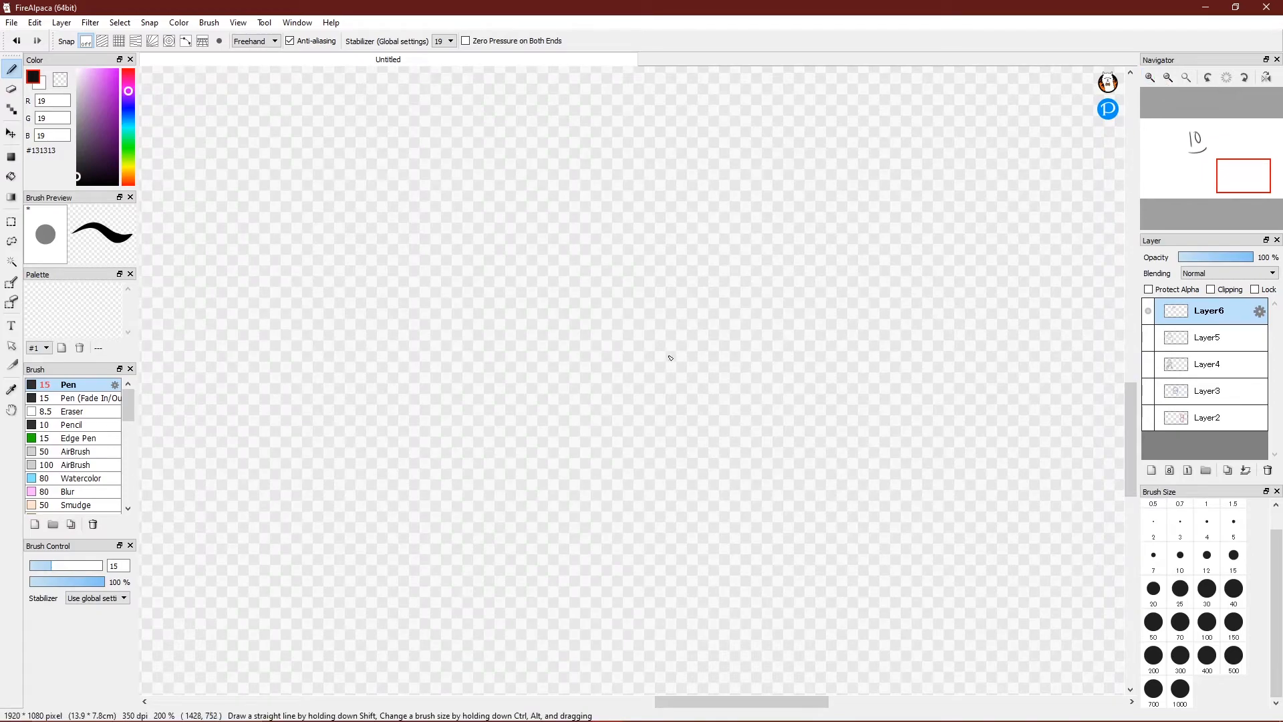
{"action": "left_click_drag", "start_coordinate": [548, 271], "coordinate": [552, 343]}
{"action": "mouse_move", "coordinate": [587, 266]}
{"action": "left_mouse_down"}
{"action": "mouse_move", "coordinate": [594, 342]}
{"action": "mouse_move", "coordinate": [578, 386]}
{"action": "mouse_move", "coordinate": [628, 344]}
{"action": "left_mouse_up"}
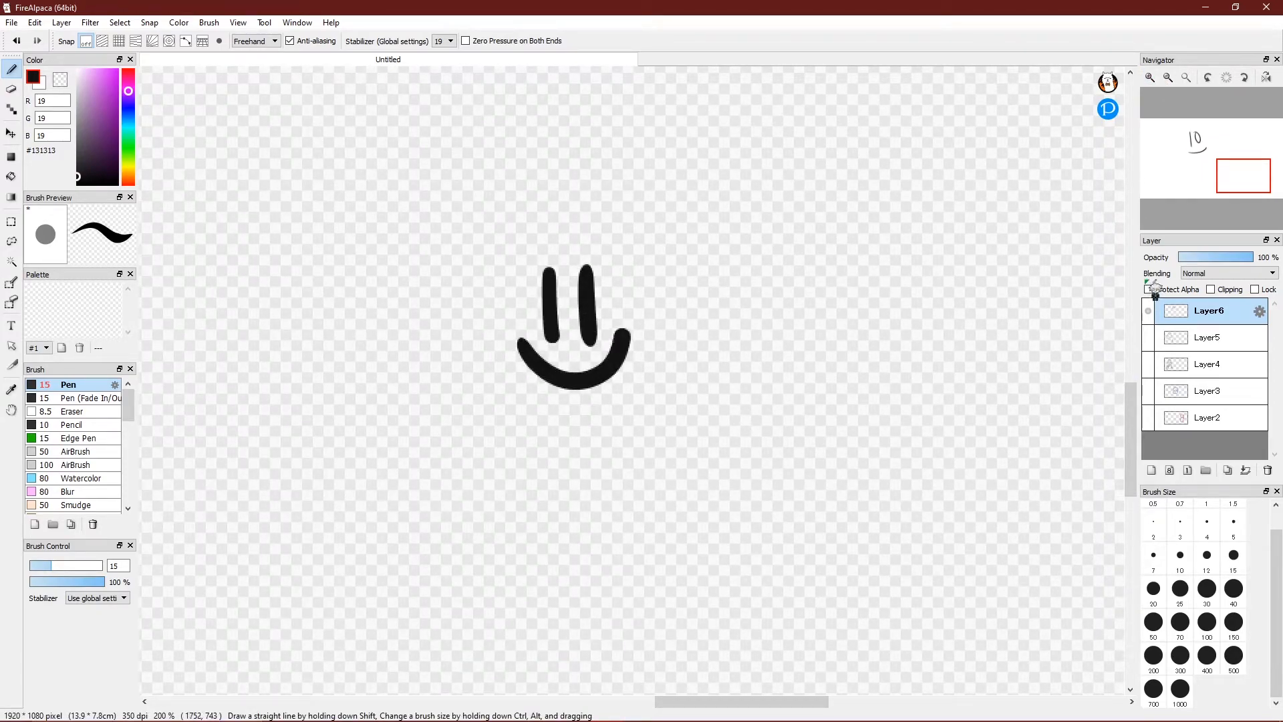
{"action": "left_click", "coordinate": [1169, 78]}
Zoom out to 50% and recentre the canvas in the view.
{"action": "left_click", "coordinate": [1169, 78]}
{"action": "left_click", "coordinate": [1169, 79]}
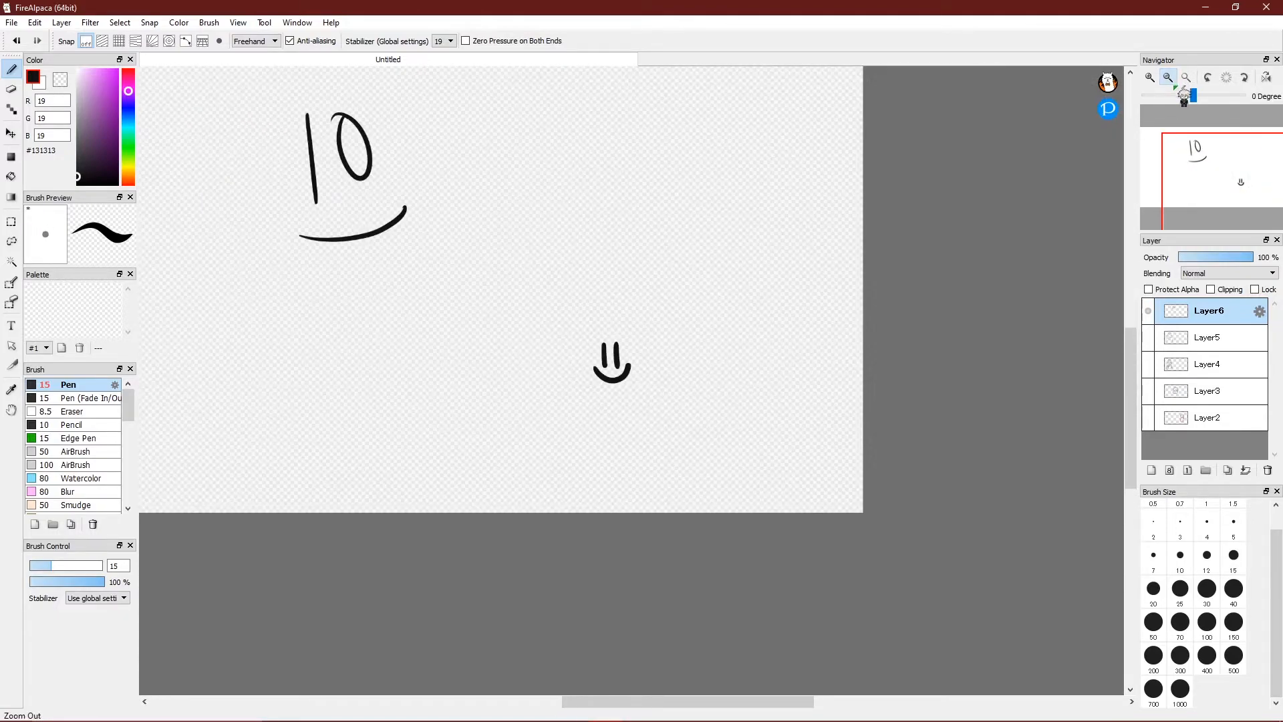
{"action": "left_click", "coordinate": [1168, 78]}
{"action": "left_click", "coordinate": [1189, 160]}
{"action": "left_click_drag", "start_coordinate": [1189, 160], "coordinate": [1202, 177]}
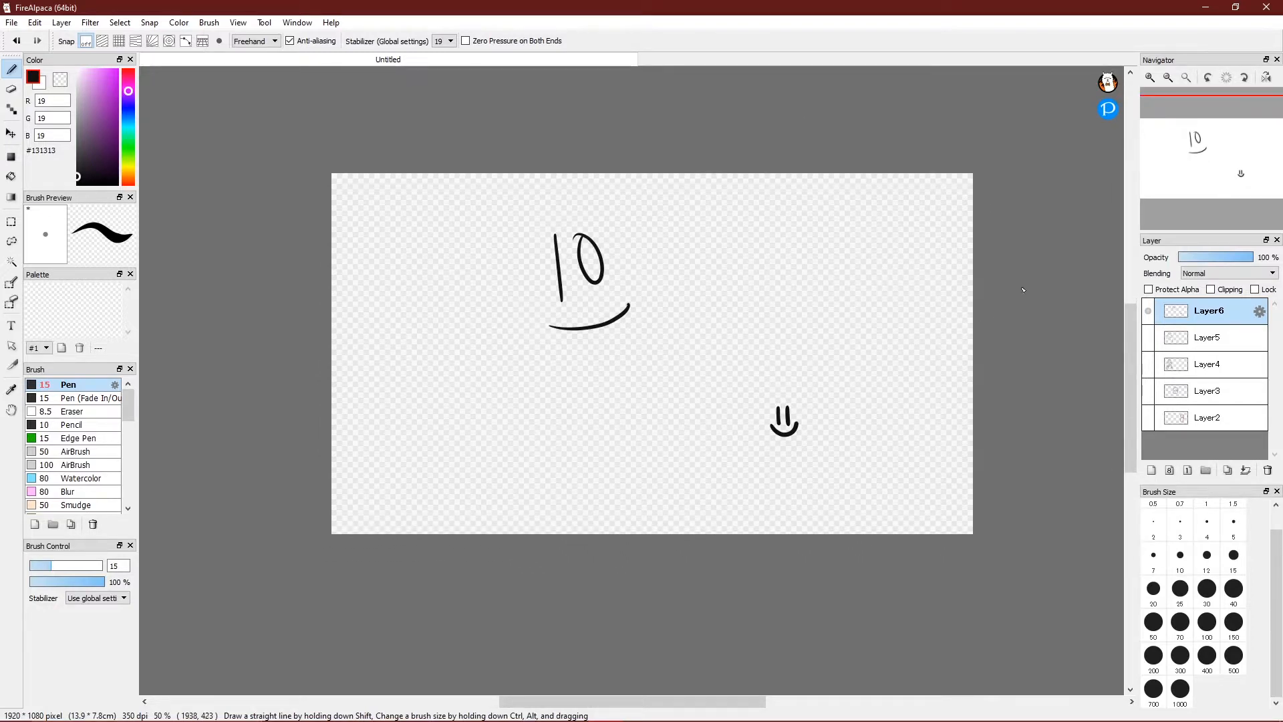
{"action": "left_click_drag", "start_coordinate": [1177, 158], "coordinate": [1220, 156]}
Rotate the canvas view right and left to -30 degrees, then reset it to 0 degrees.
{"action": "left_click", "coordinate": [1249, 79]}
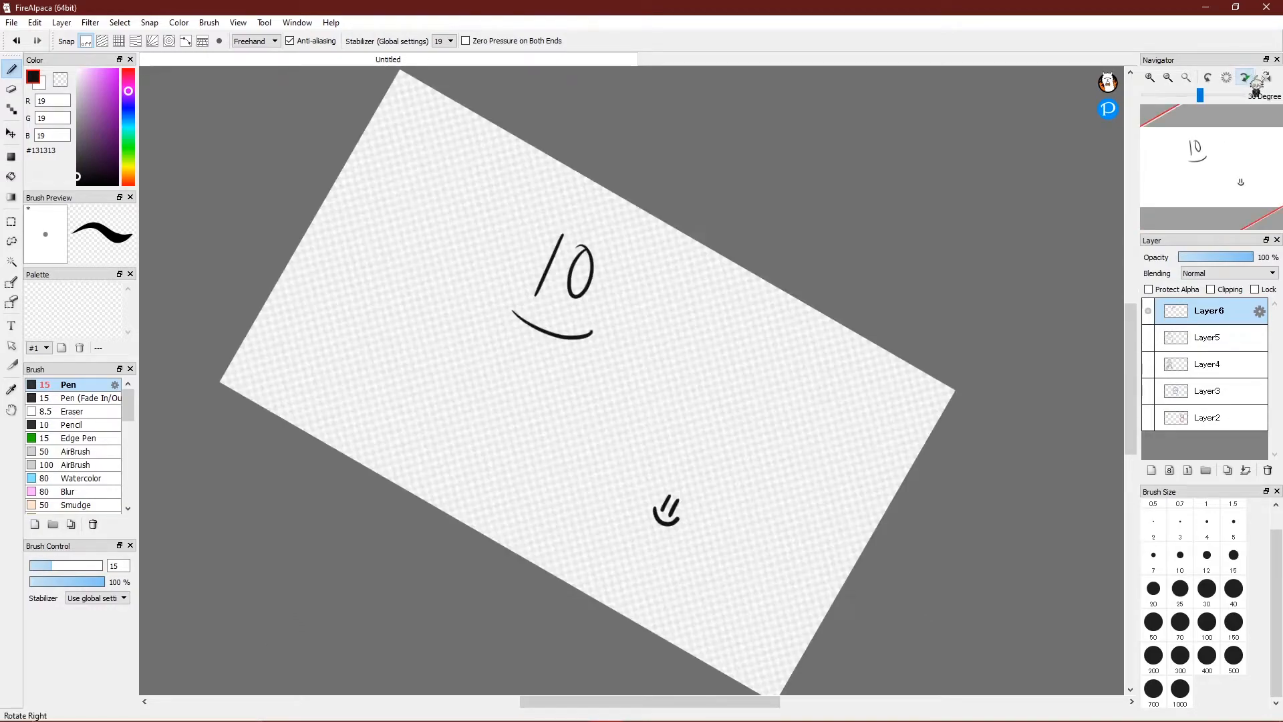
{"action": "left_click", "coordinate": [1249, 79]}
{"action": "left_click", "coordinate": [1210, 79]}
{"action": "left_click", "coordinate": [1211, 80]}
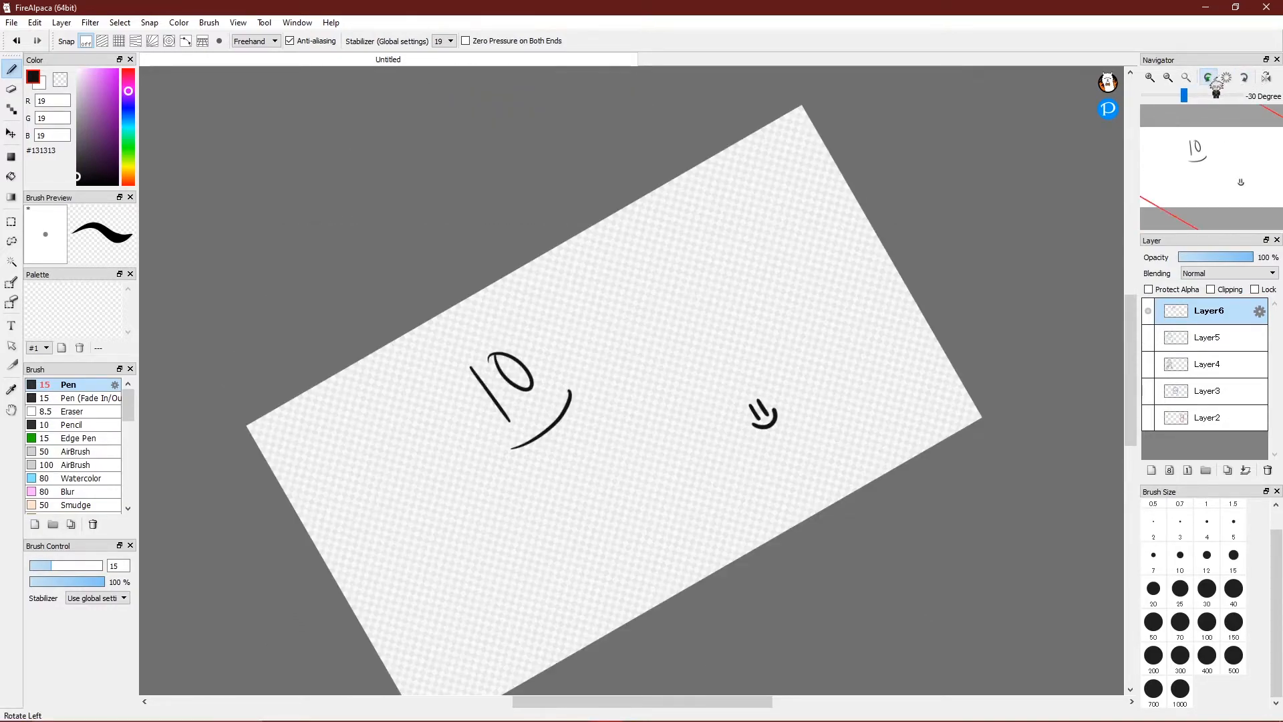
{"action": "left_click", "coordinate": [1246, 78]}
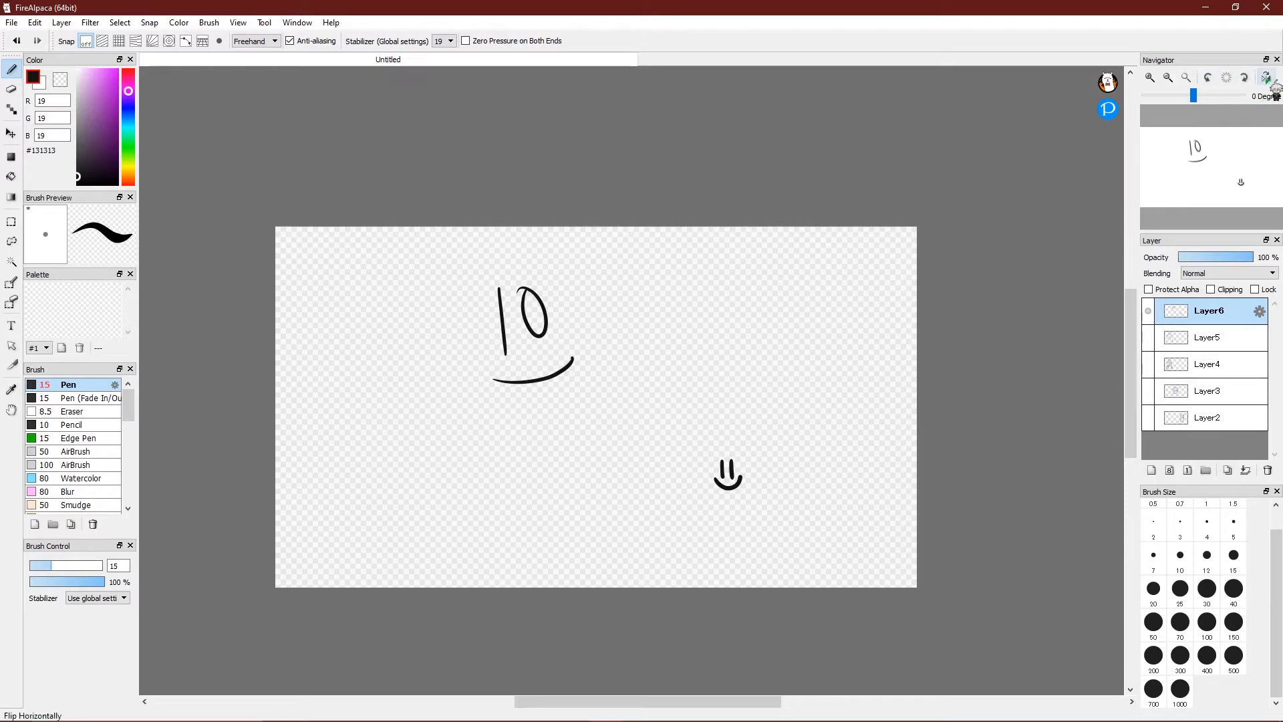
Flip the canvas view horizontally several times, ending unmirrored.
{"action": "left_click", "coordinate": [1270, 82]}
{"action": "left_click", "coordinate": [1270, 82]}
{"action": "left_click", "coordinate": [1271, 83]}
{"action": "left_click", "coordinate": [1272, 83]}
{"action": "left_click", "coordinate": [1272, 82]}
{"action": "left_click", "coordinate": [1272, 83]}
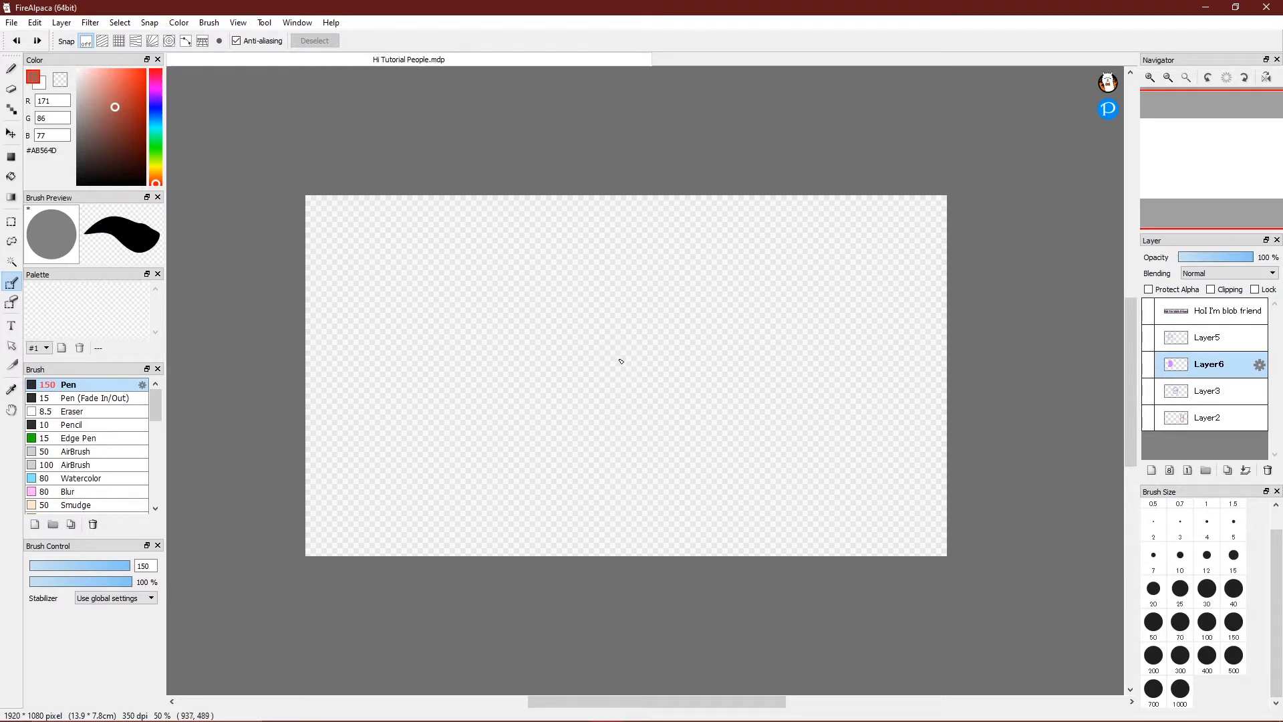
Pan the canvas with Space-drag and zoom so the whole canvas is visible.
{"action": "left_click_drag", "start_coordinate": [1201, 137], "coordinate": [1185, 193]}
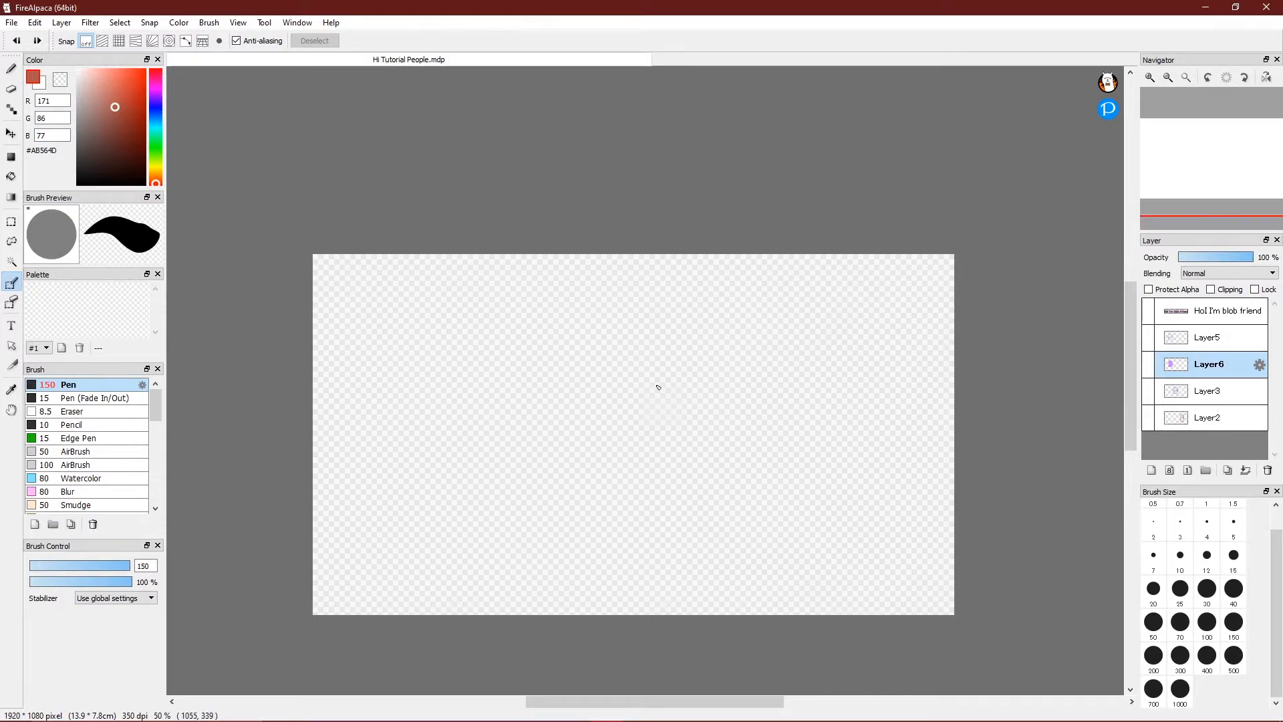
{"action": "key", "text": "space"}
{"action": "mouse_move", "coordinate": [650, 401]}
{"action": "left_mouse_down"}
{"action": "mouse_move", "coordinate": [610, 335]}
{"action": "mouse_move", "coordinate": [696, 367]}
{"action": "mouse_move", "coordinate": [594, 344]}
{"action": "mouse_move", "coordinate": [836, 352]}
{"action": "mouse_move", "coordinate": [636, 393]}
{"action": "mouse_move", "coordinate": [707, 352]}
{"action": "mouse_move", "coordinate": [656, 392]}
{"action": "left_mouse_up"}
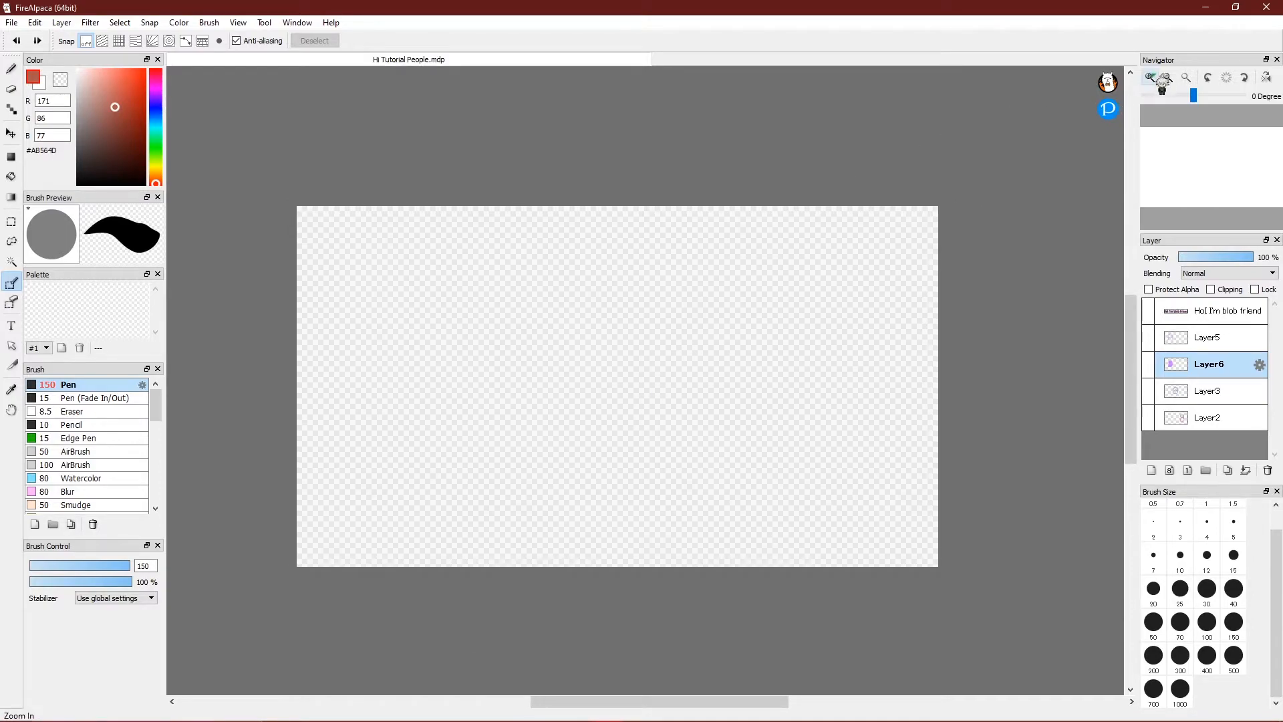
{"action": "left_click", "coordinate": [1151, 77]}
{"action": "left_click", "coordinate": [1169, 78]}
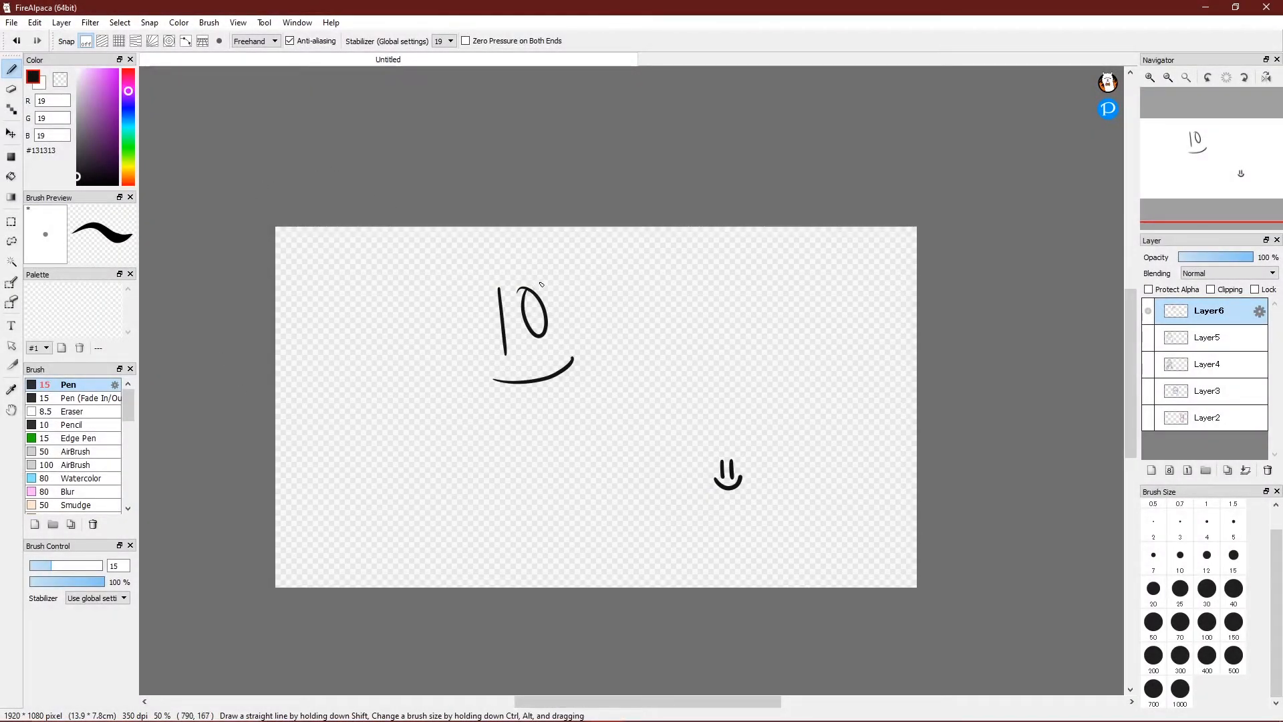
Draw and undo a trial circle, then select a rectangle around the "10" and its smile.
{"action": "mouse_move", "coordinate": [459, 381]}
{"action": "left_mouse_down"}
{"action": "mouse_move", "coordinate": [470, 272]}
{"action": "mouse_move", "coordinate": [460, 309]}
{"action": "left_mouse_up"}
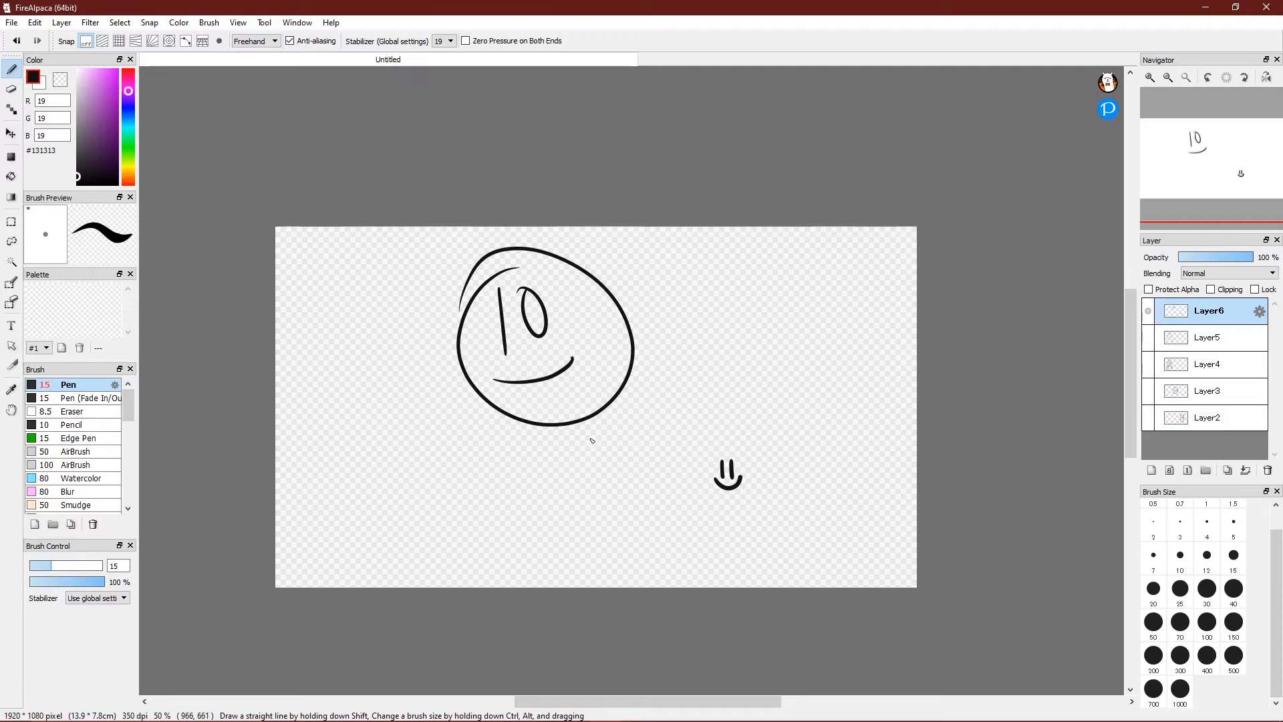
{"action": "key", "text": "ctrl+z"}
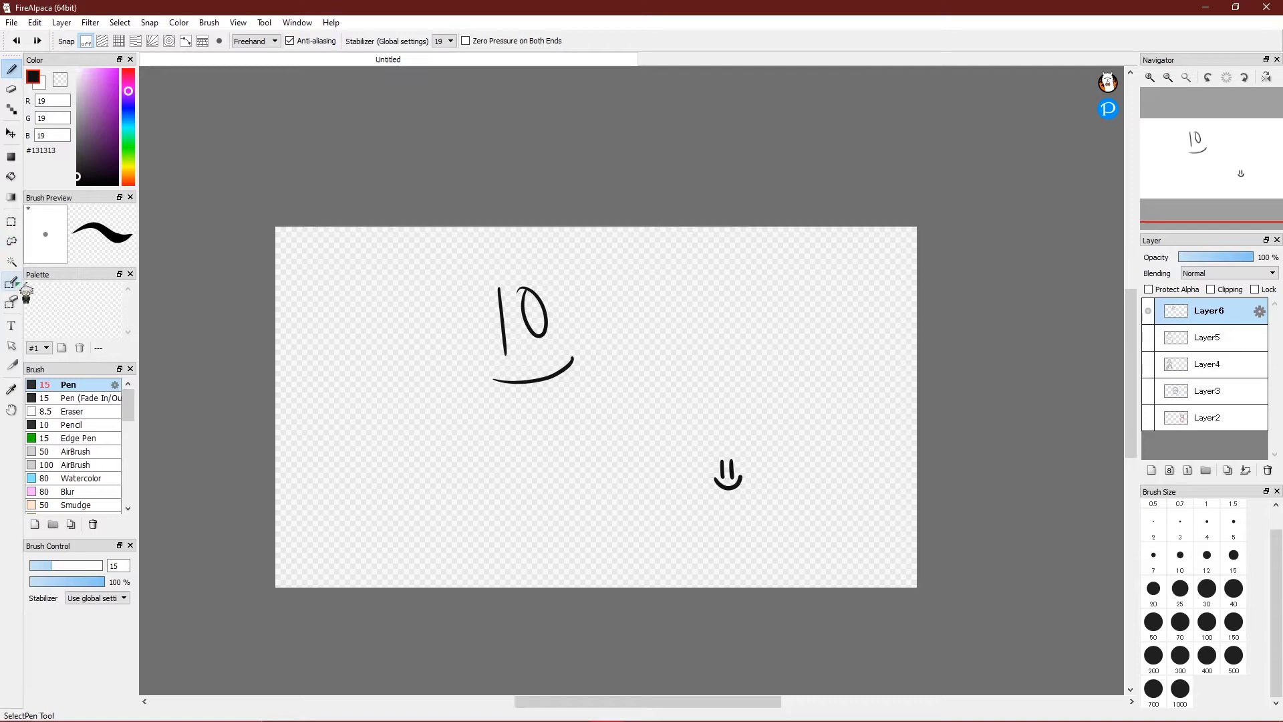
{"action": "left_click", "coordinate": [20, 230]}
{"action": "left_click_drag", "start_coordinate": [470, 273], "coordinate": [597, 413]}
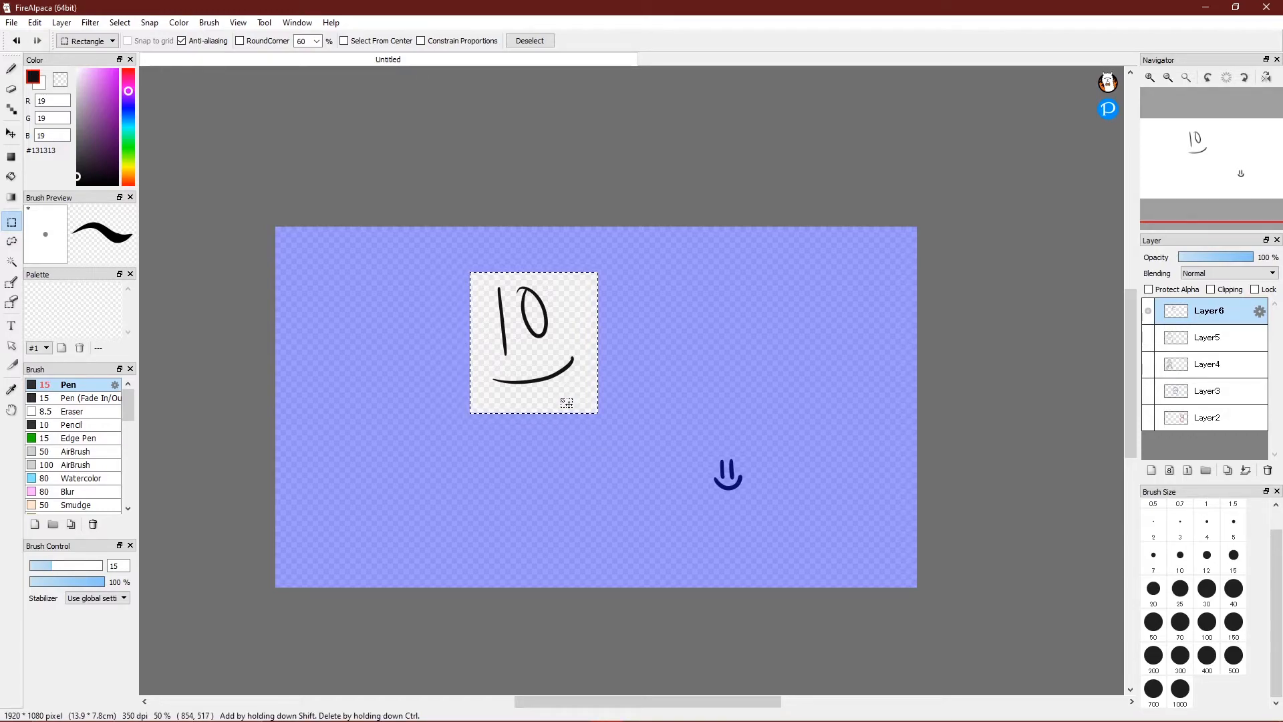
Transform the "10" sketch by moving, squashing and flipping it, then place it at upper right.
{"action": "key", "text": "ctrl+t"}
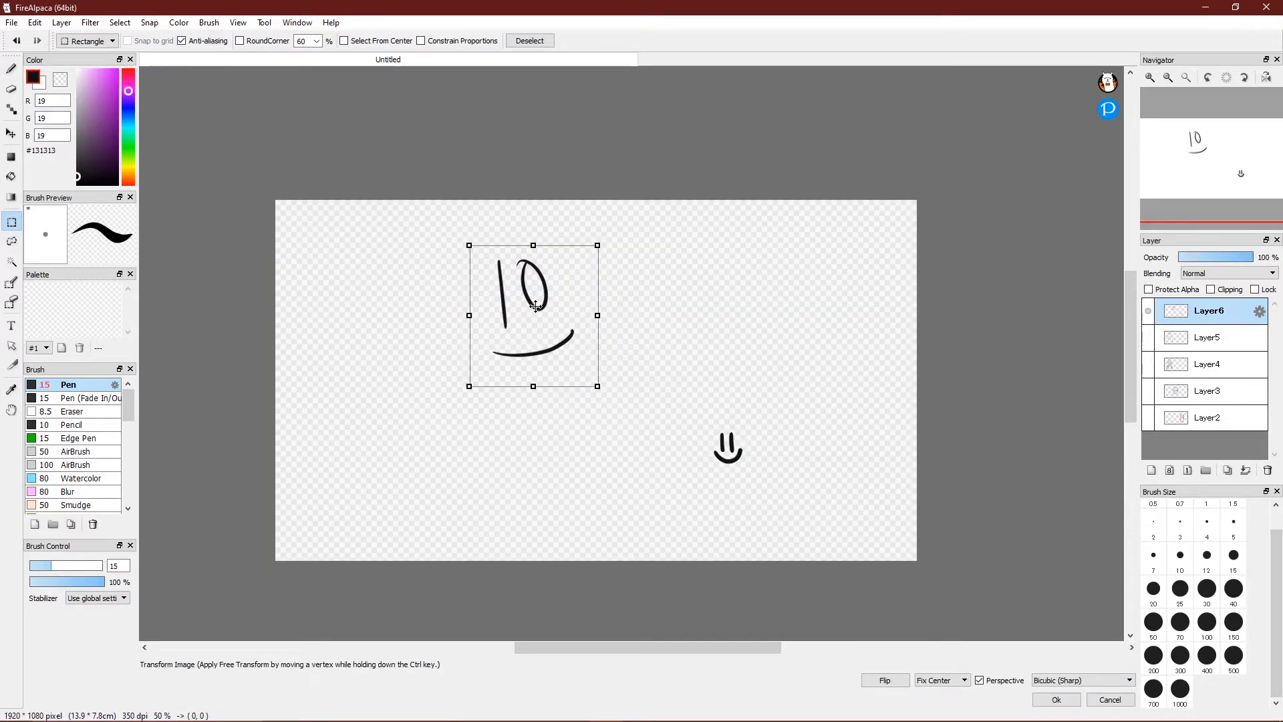
{"action": "left_click_drag", "start_coordinate": [508, 319], "coordinate": [641, 373]}
{"action": "left_click_drag", "start_coordinate": [727, 353], "coordinate": [604, 335]}
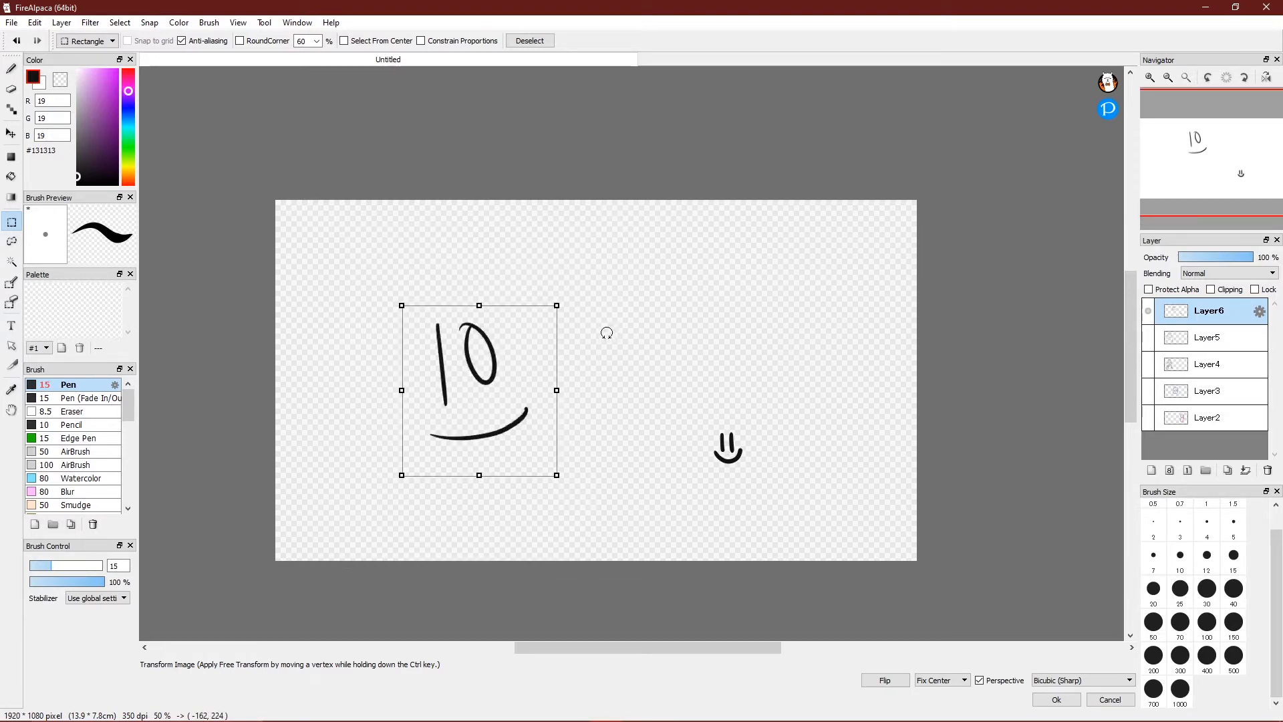
{"action": "mouse_move", "coordinate": [557, 390]}
{"action": "left_mouse_down"}
{"action": "mouse_move", "coordinate": [387, 381]}
{"action": "mouse_move", "coordinate": [572, 393]}
{"action": "mouse_move", "coordinate": [539, 392]}
{"action": "mouse_move", "coordinate": [557, 390]}
{"action": "left_mouse_up"}
{"action": "left_click_drag", "start_coordinate": [479, 306], "coordinate": [484, 335]}
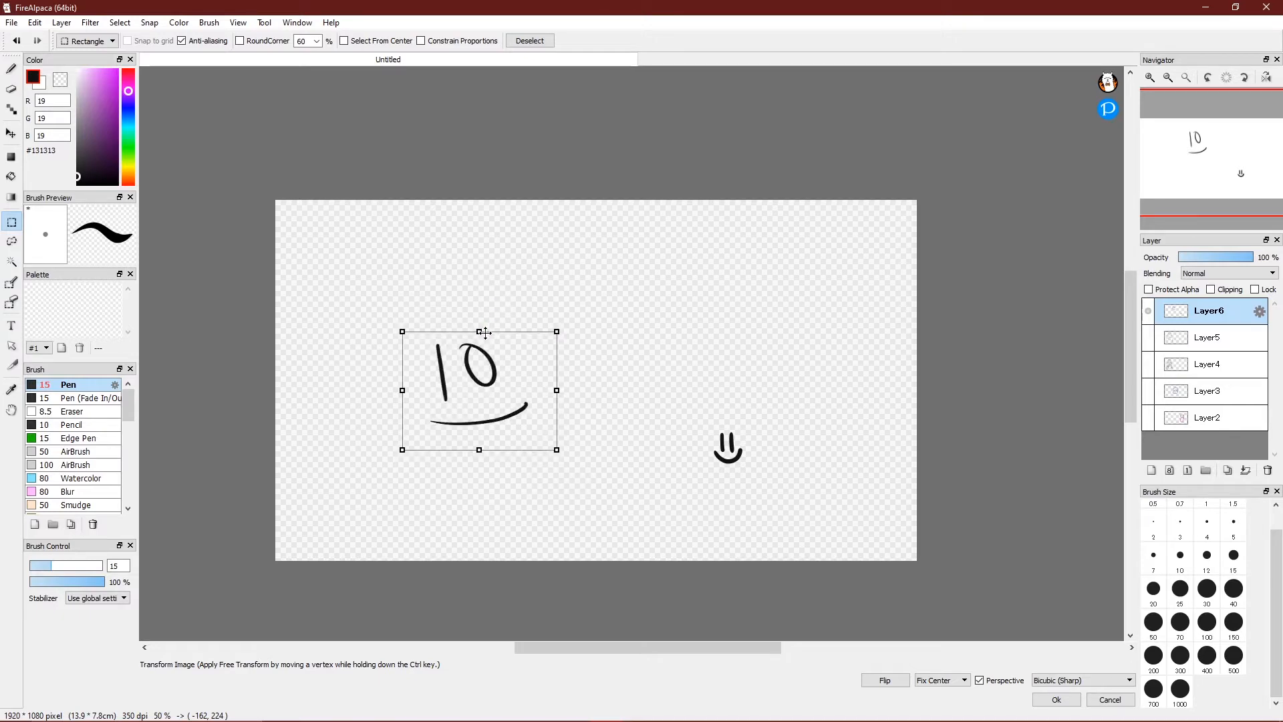
{"action": "left_click", "coordinate": [900, 681]}
{"action": "left_click", "coordinate": [900, 683]}
{"action": "left_click_drag", "start_coordinate": [468, 374], "coordinate": [756, 285]}
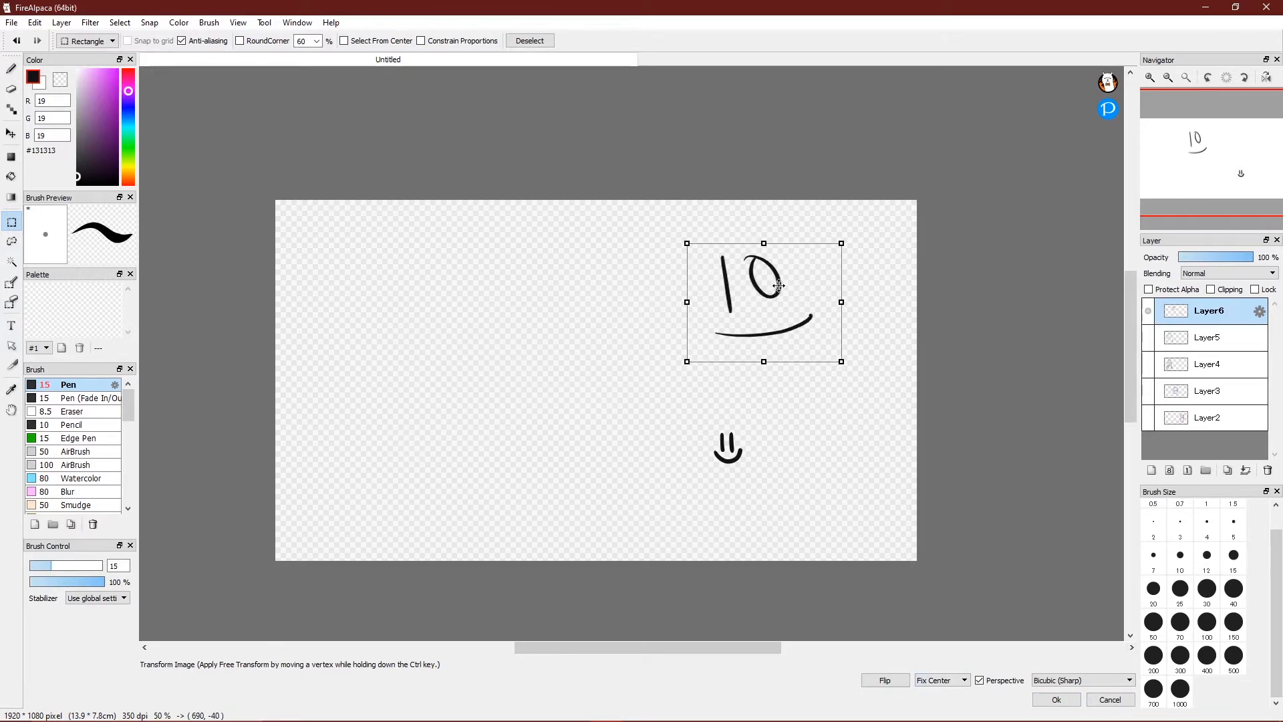
{"action": "left_click", "coordinate": [1057, 699]}
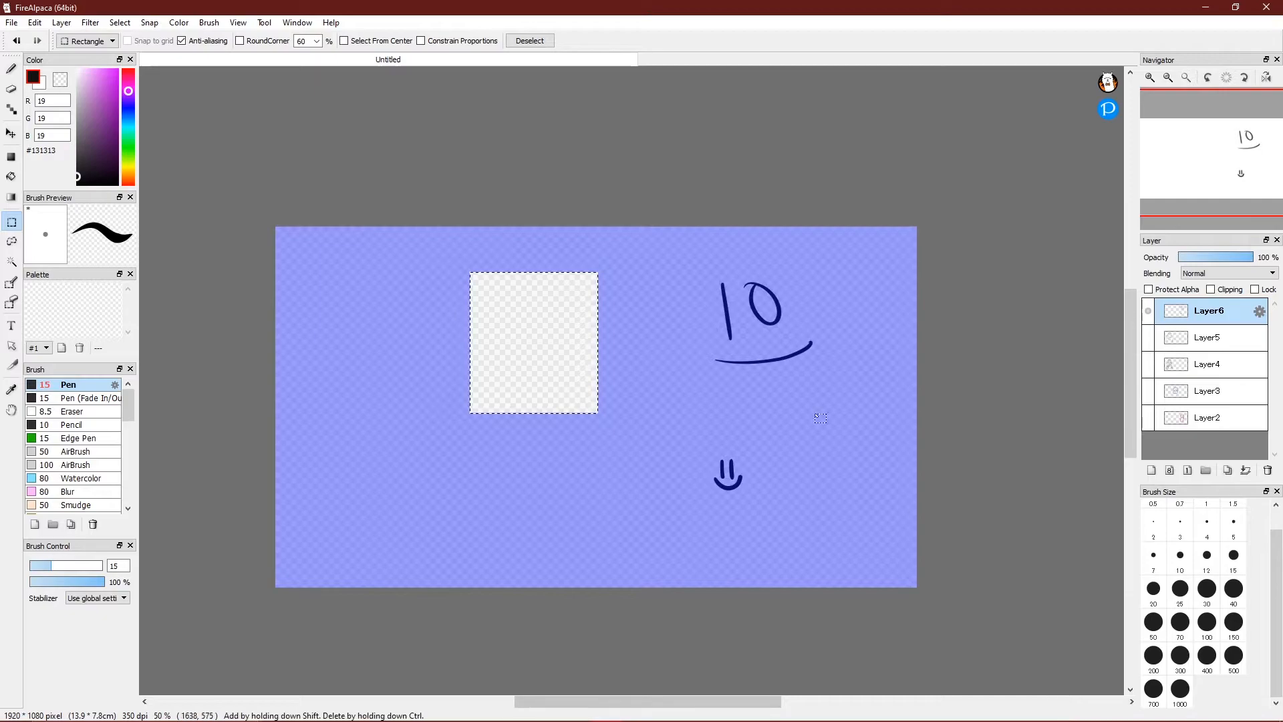
Reselect the "10" and smile at upper right and try moving it left with Transform.
{"action": "left_click", "coordinate": [714, 402]}
{"action": "left_click_drag", "start_coordinate": [679, 243], "coordinate": [847, 408]}
{"action": "key", "text": "ctrl+t"}
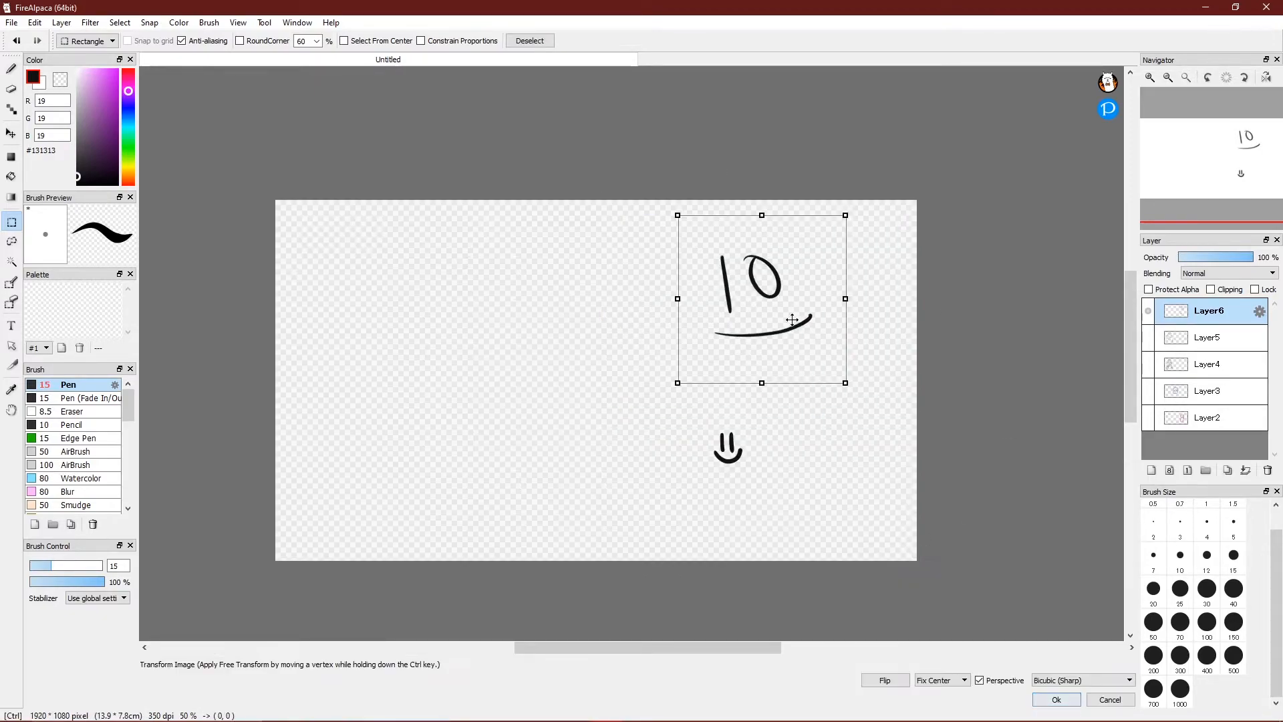
{"action": "left_click_drag", "start_coordinate": [778, 301], "coordinate": [379, 300]}
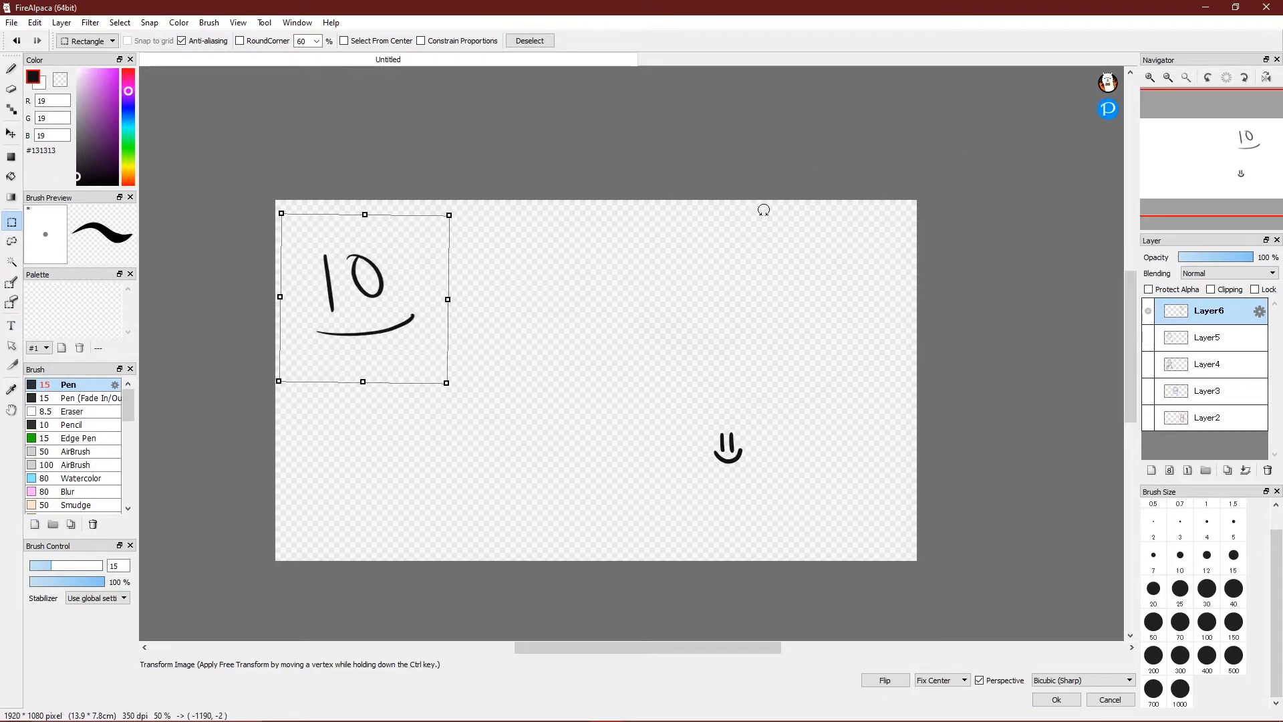
{"action": "left_click", "coordinate": [11, 69]}
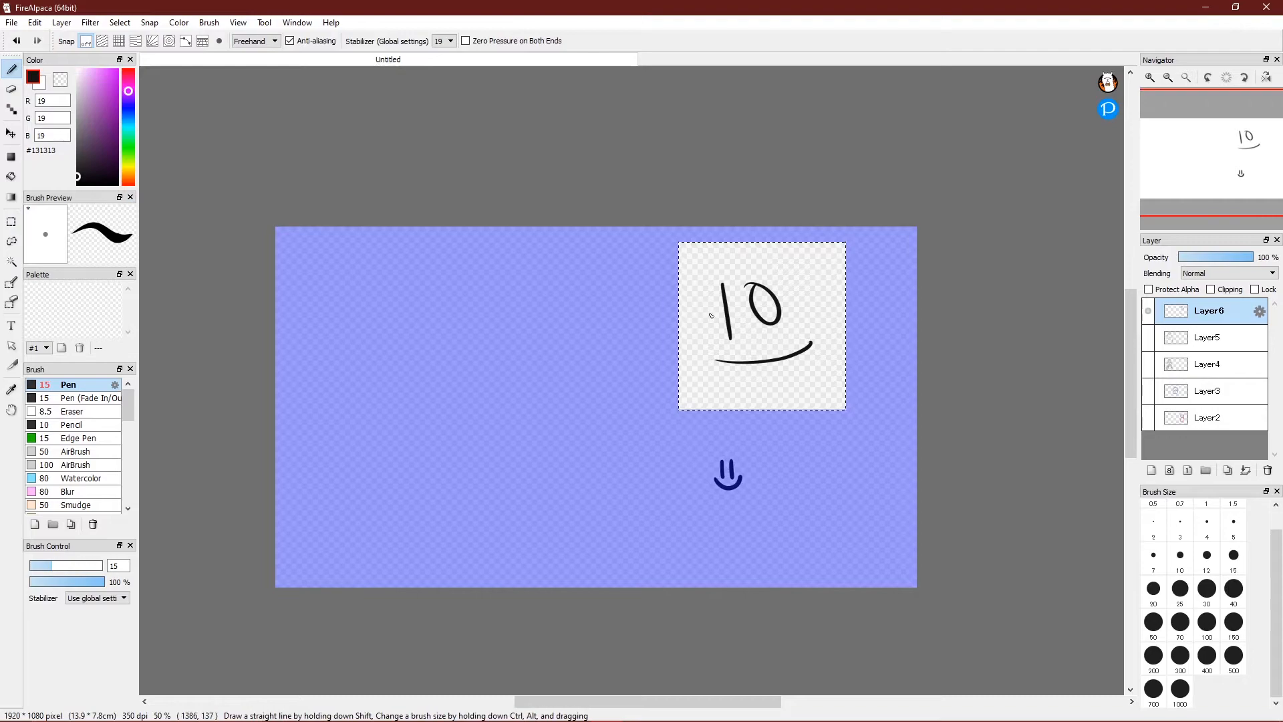
Draw two short radiating pen strokes around the "10" inside the box, then deselect.
{"action": "left_click_drag", "start_coordinate": [688, 309], "coordinate": [644, 308]}
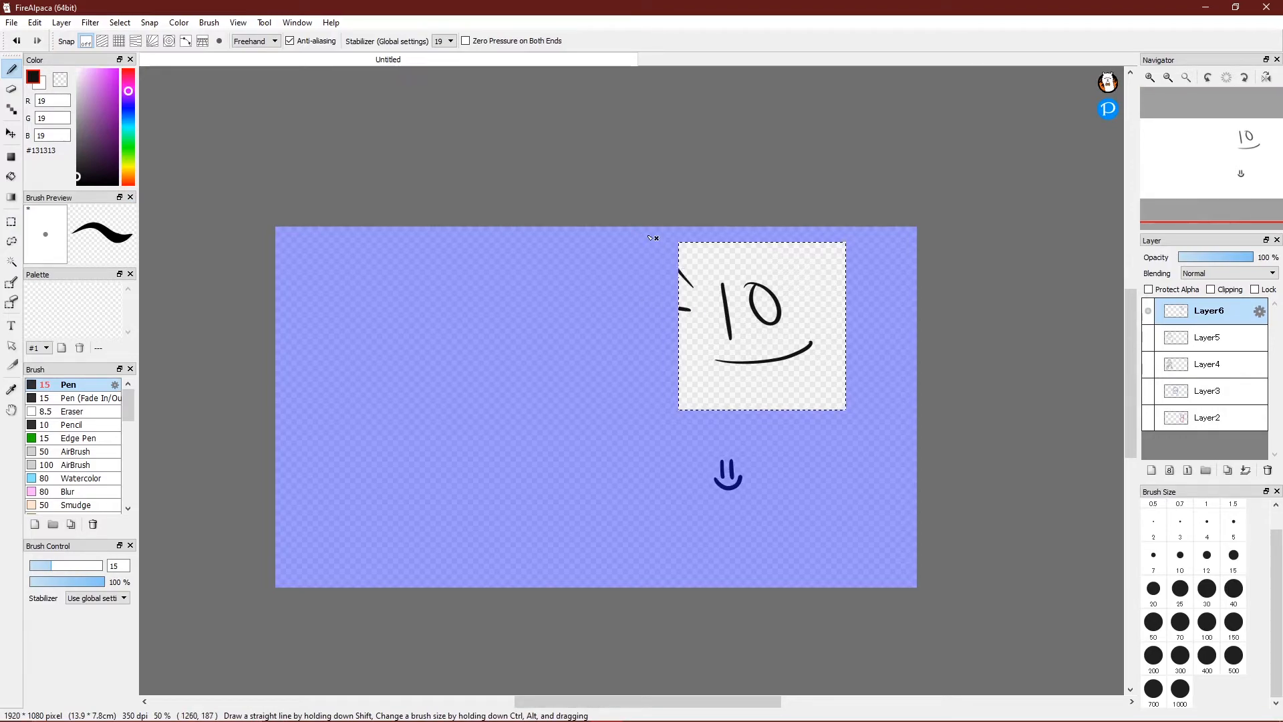
{"action": "left_click_drag", "start_coordinate": [791, 254], "coordinate": [789, 265]}
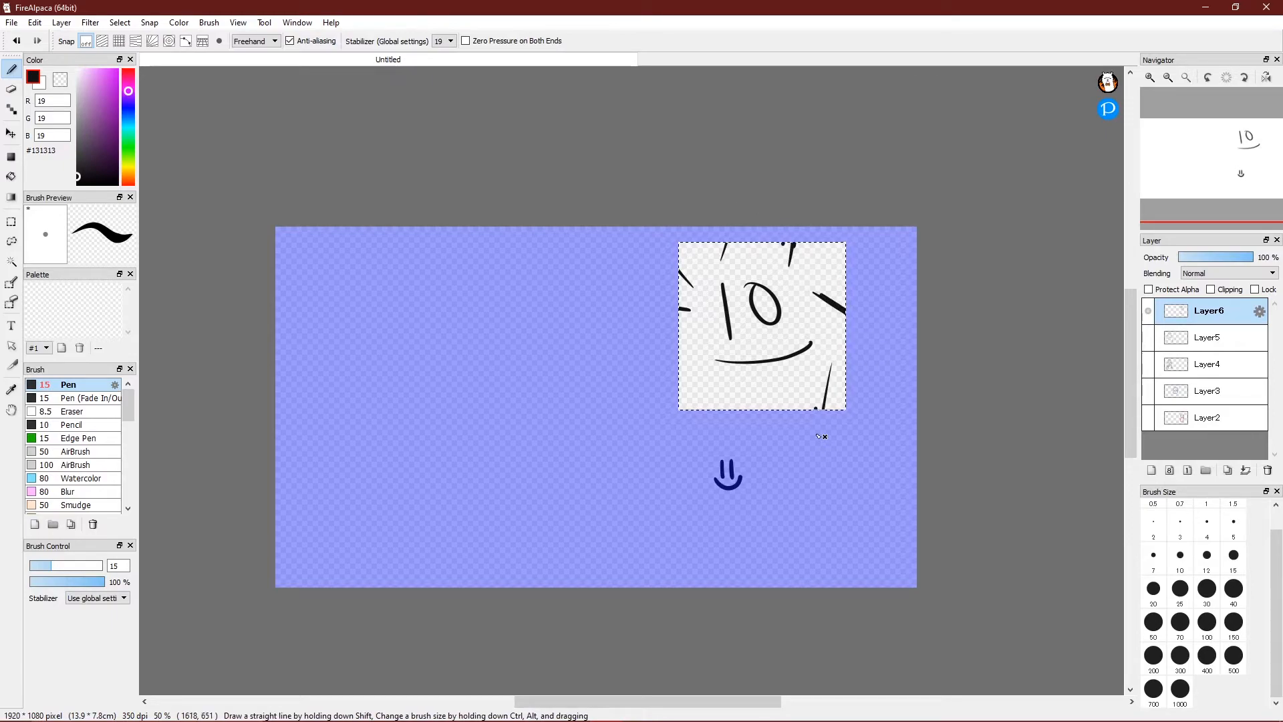
{"action": "left_click", "coordinate": [11, 222]}
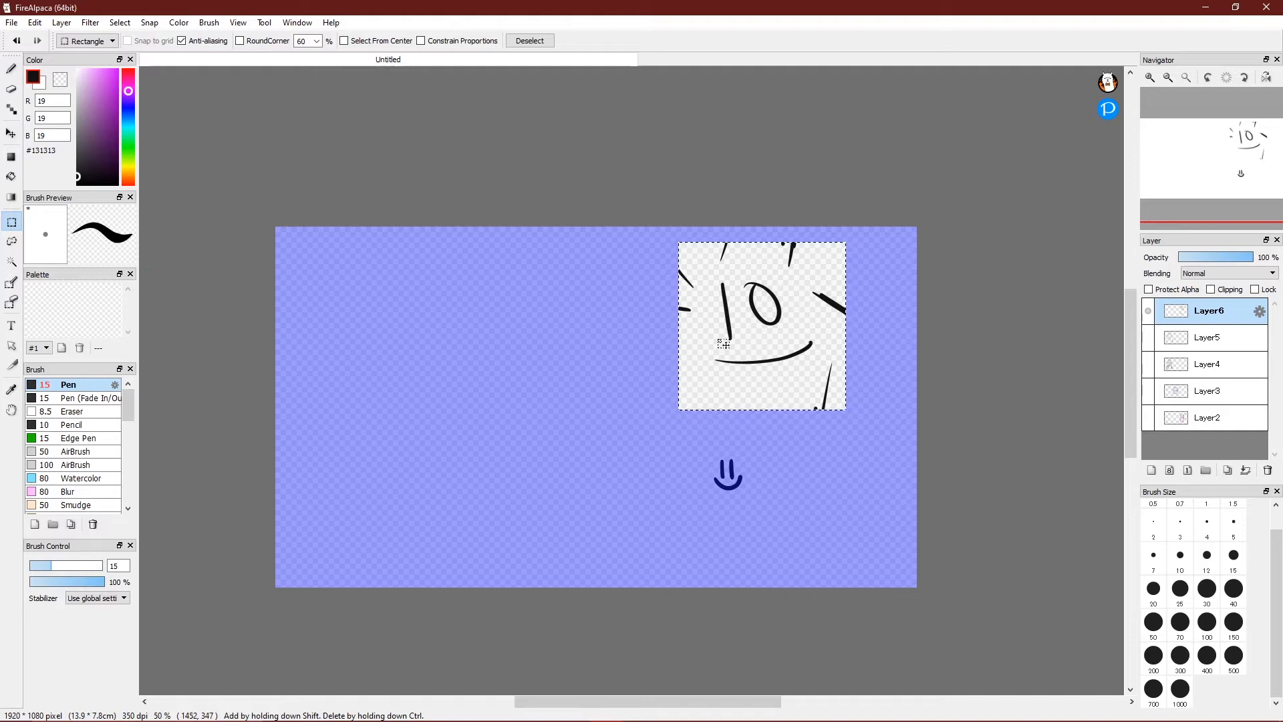
{"action": "left_click", "coordinate": [556, 242]}
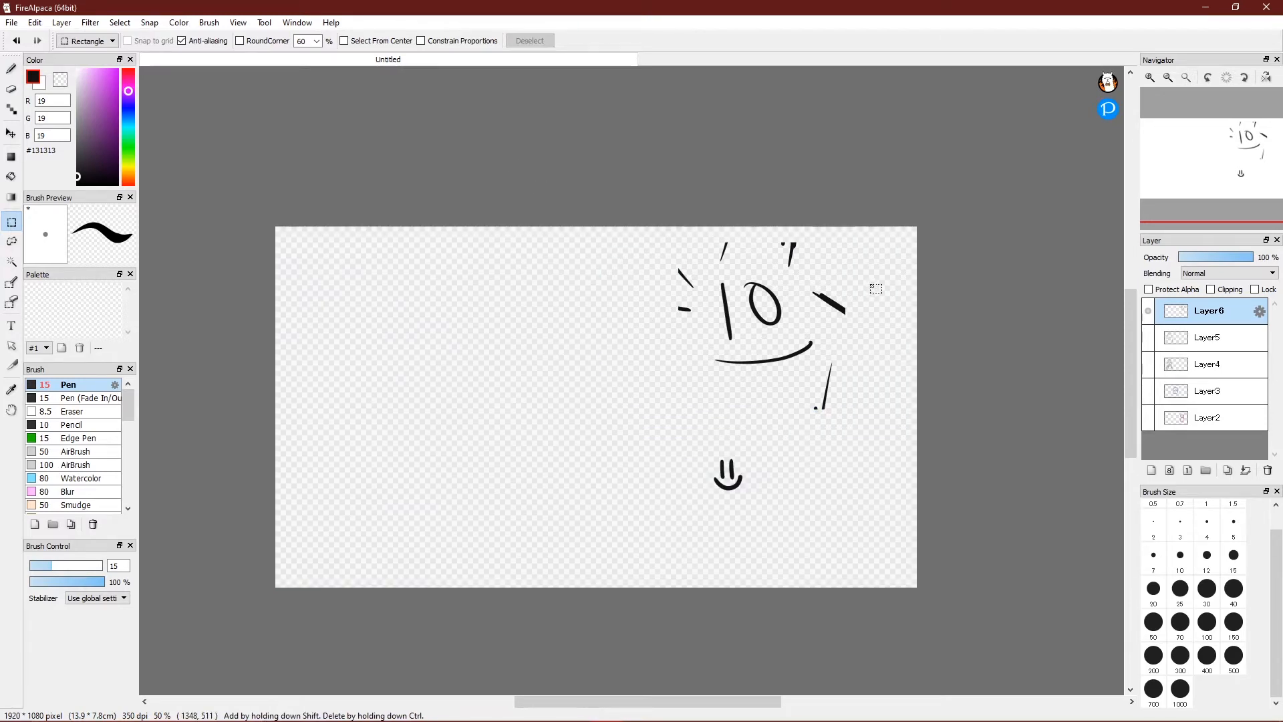
Draw an S-shaped curve on the left and a long wavy line across the canvas.
{"action": "key", "text": "b"}
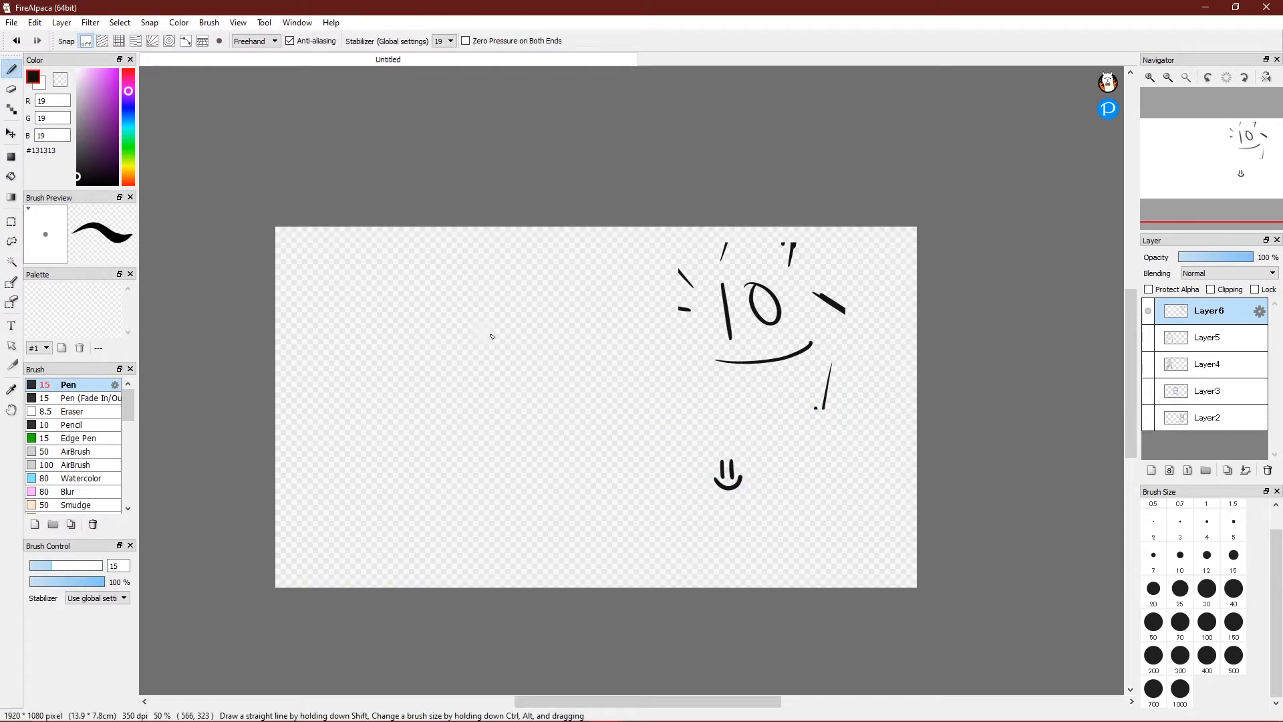
{"action": "left_click_drag", "start_coordinate": [495, 316], "coordinate": [329, 390]}
{"action": "mouse_move", "coordinate": [348, 295]}
{"action": "left_mouse_down"}
{"action": "mouse_move", "coordinate": [469, 426]}
{"action": "mouse_move", "coordinate": [691, 353]}
{"action": "mouse_move", "coordinate": [839, 415]}
{"action": "left_mouse_up"}
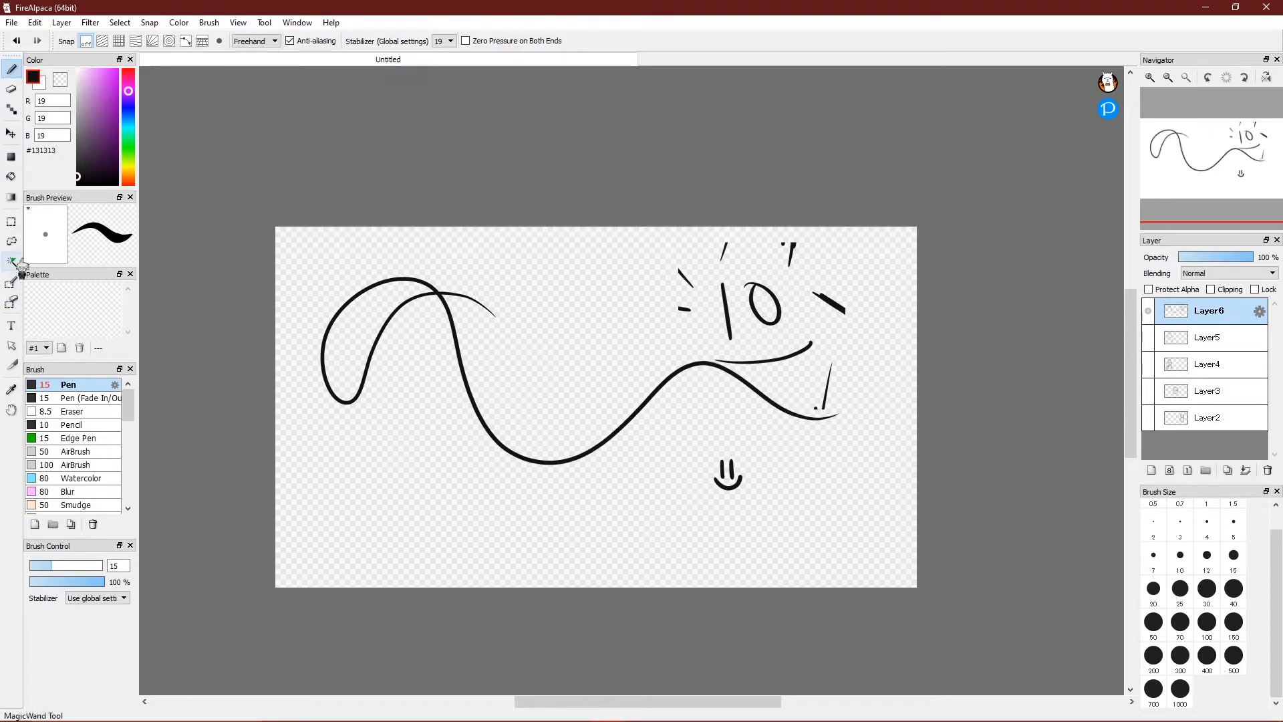
Lasso the right-hand sketch, move it left and down, and clear the selection.
{"action": "left_click", "coordinate": [13, 242]}
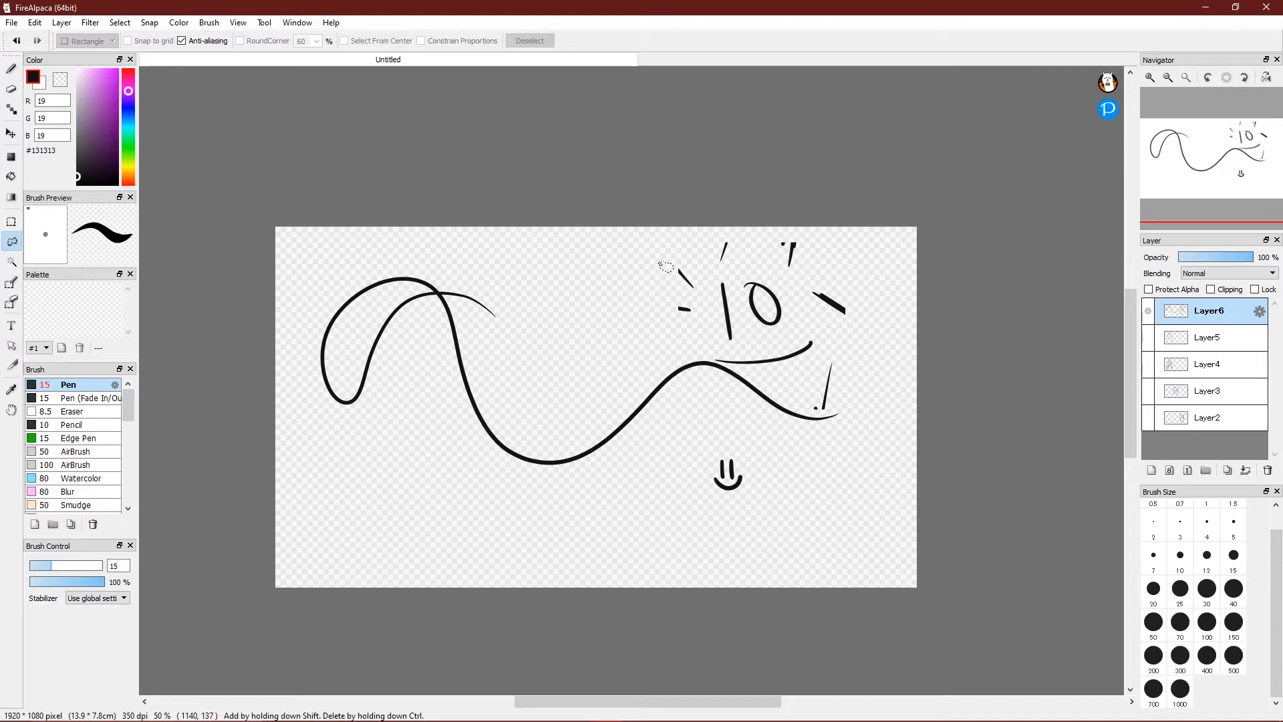
{"action": "mouse_move", "coordinate": [635, 257]}
{"action": "left_mouse_down"}
{"action": "mouse_move", "coordinate": [635, 303]}
{"action": "mouse_move", "coordinate": [609, 330]}
{"action": "mouse_move", "coordinate": [565, 331]}
{"action": "mouse_move", "coordinate": [539, 382]}
{"action": "mouse_move", "coordinate": [638, 475]}
{"action": "left_mouse_up"}
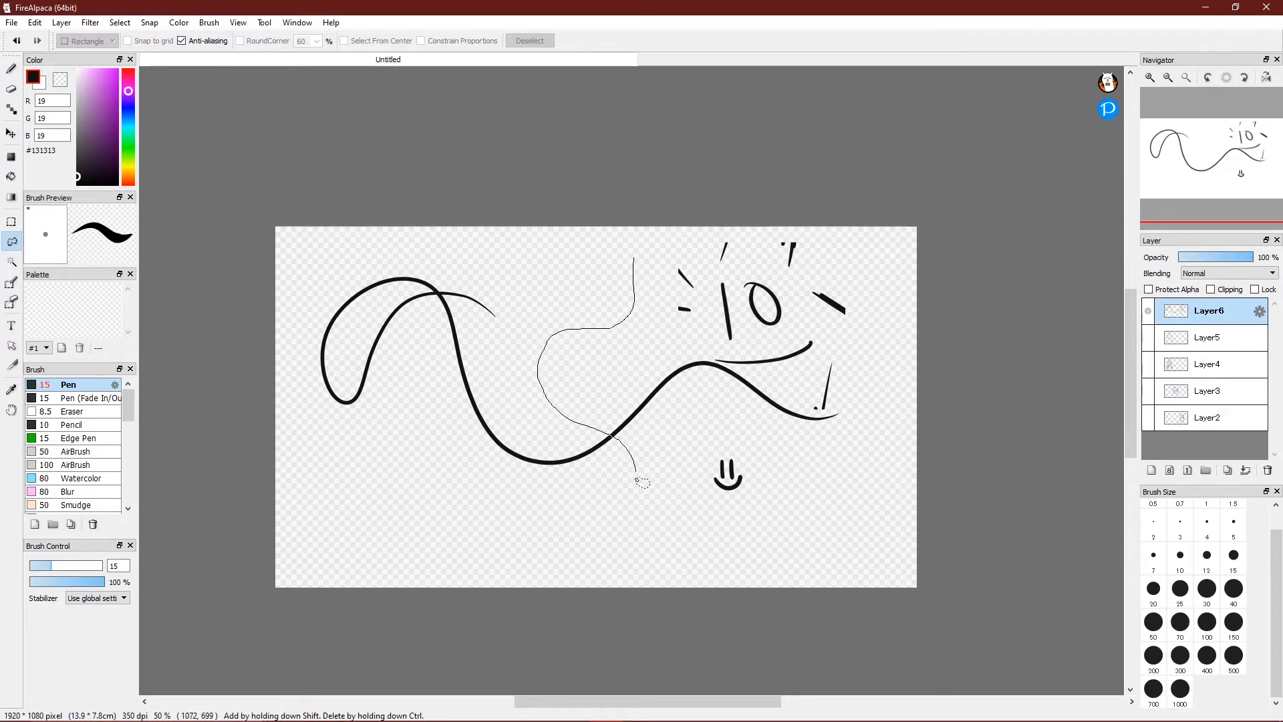
{"action": "mouse_move", "coordinate": [869, 263]}
{"action": "left_mouse_down"}
{"action": "mouse_move", "coordinate": [798, 229]}
{"action": "mouse_move", "coordinate": [722, 236]}
{"action": "mouse_move", "coordinate": [673, 276]}
{"action": "mouse_move", "coordinate": [639, 257]}
{"action": "left_mouse_up"}
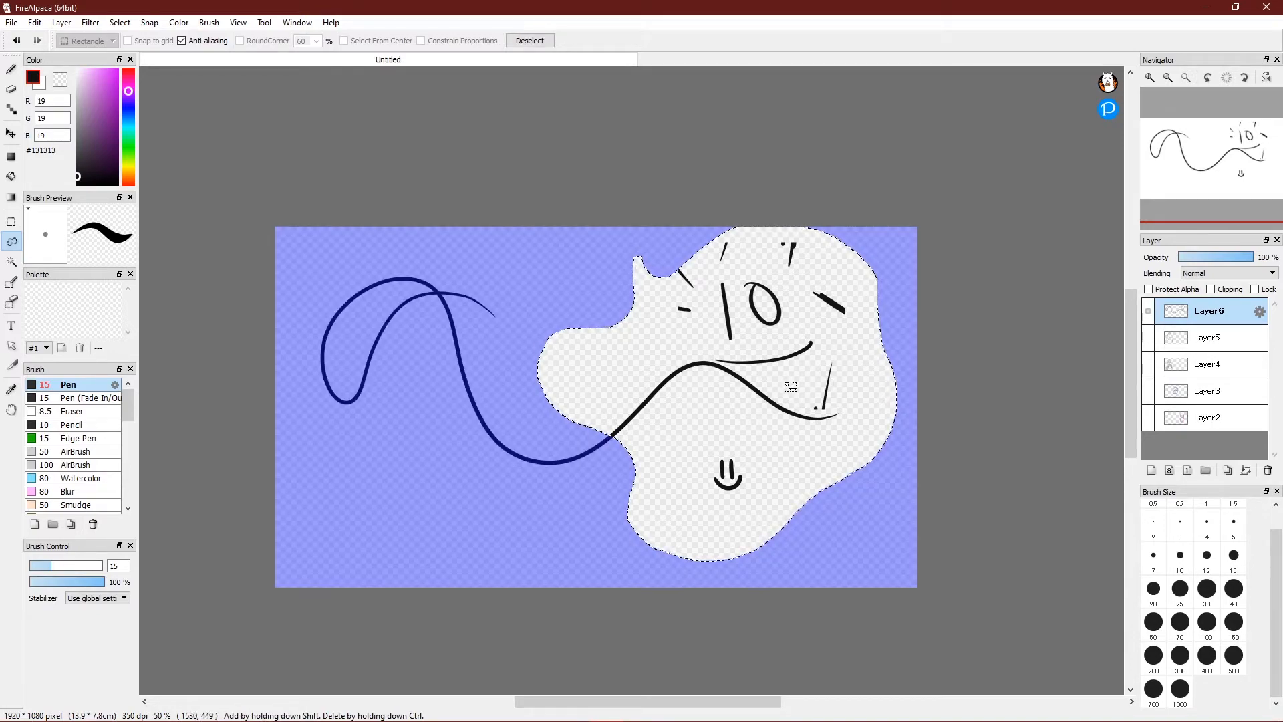
{"action": "key", "text": "ctrl+t"}
{"action": "mouse_move", "coordinate": [769, 308]}
{"action": "left_mouse_down"}
{"action": "mouse_move", "coordinate": [680, 363]}
{"action": "mouse_move", "coordinate": [517, 332]}
{"action": "mouse_move", "coordinate": [460, 372]}
{"action": "mouse_move", "coordinate": [431, 420]}
{"action": "mouse_move", "coordinate": [508, 377]}
{"action": "mouse_move", "coordinate": [551, 464]}
{"action": "mouse_move", "coordinate": [572, 464]}
{"action": "left_mouse_up"}
{"action": "key", "text": "Return"}
{"action": "key", "text": "ctrl+d"}
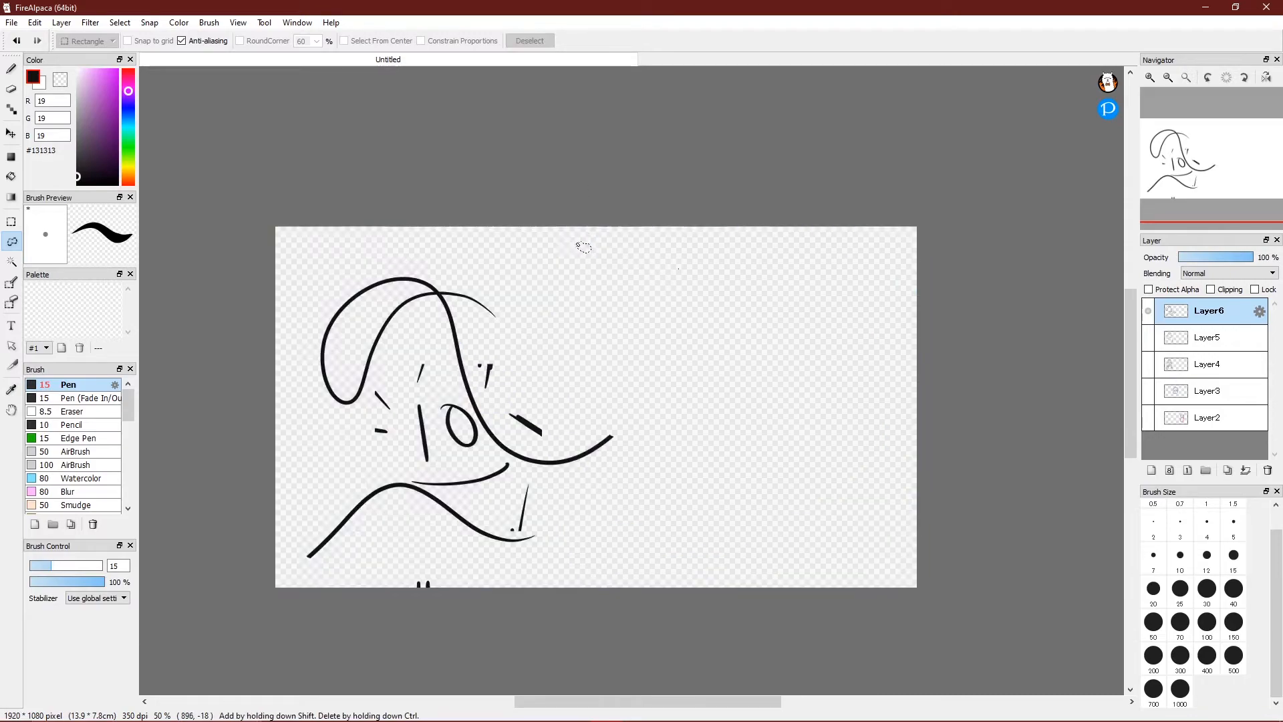
{"action": "left_click", "coordinate": [11, 261]}
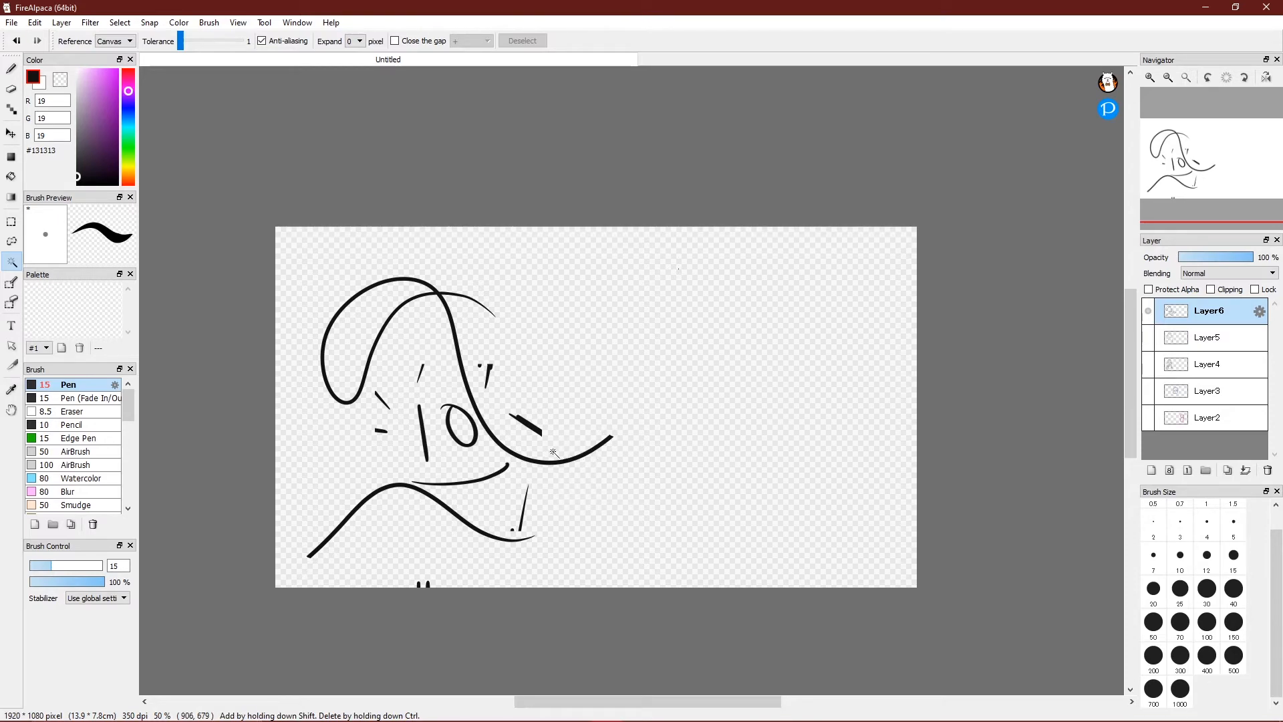
Scribble black strokes, a loop, a diagonal, an arc and a zigzag over the sketch, then deselect.
{"action": "left_click", "coordinate": [423, 495]}
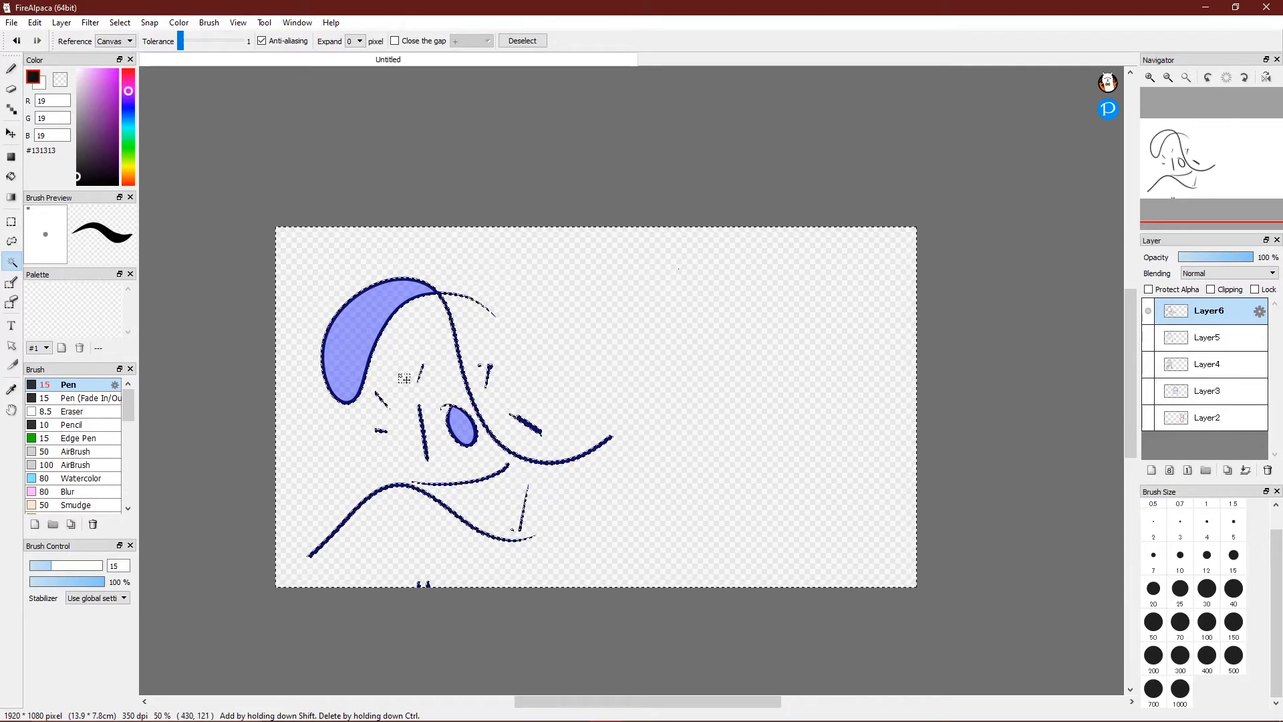
{"action": "key", "text": "b"}
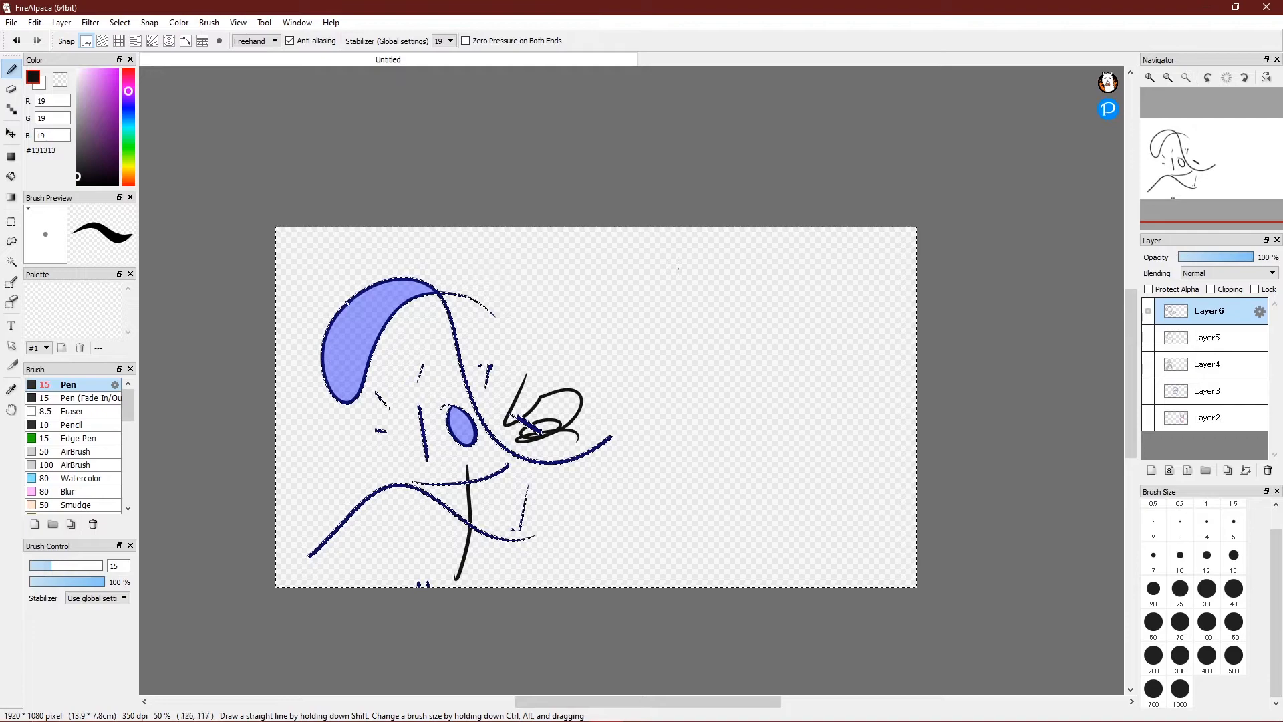
{"action": "left_click_drag", "start_coordinate": [327, 385], "coordinate": [293, 460]}
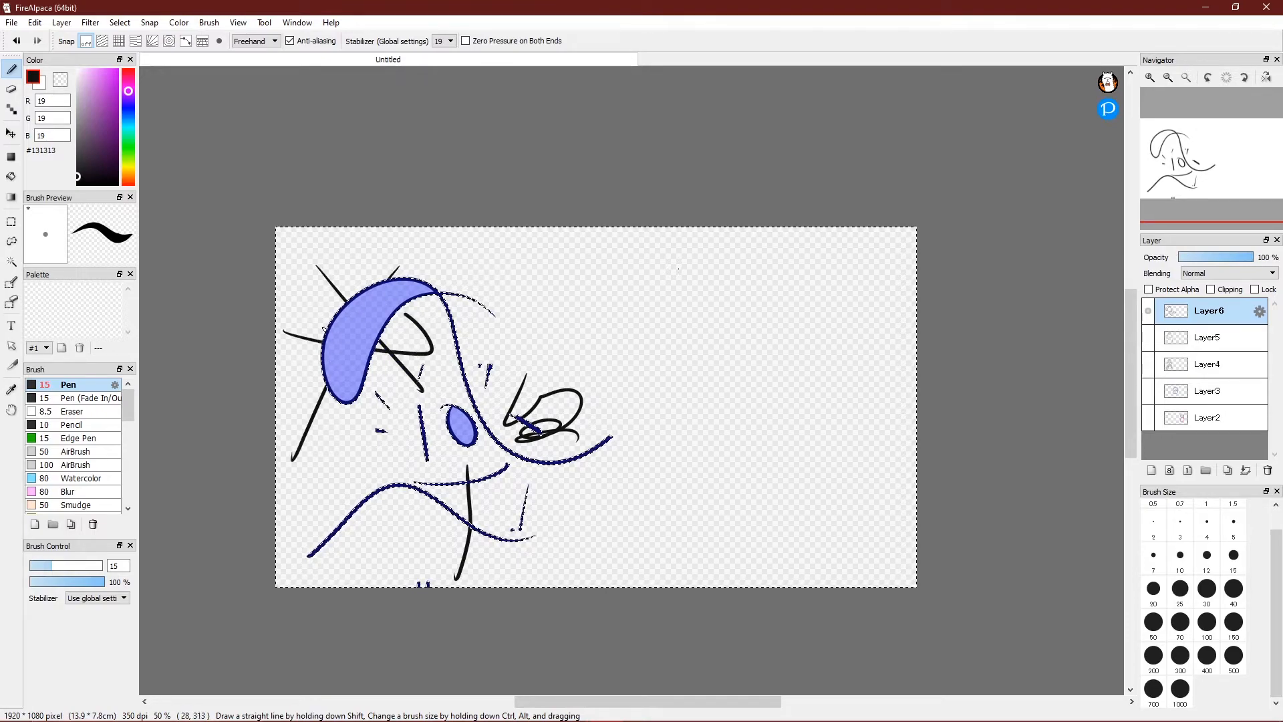
{"action": "left_click_drag", "start_coordinate": [337, 380], "coordinate": [308, 302]}
{"action": "left_click_drag", "start_coordinate": [297, 252], "coordinate": [415, 389]}
{"action": "left_click_drag", "start_coordinate": [421, 269], "coordinate": [472, 277]}
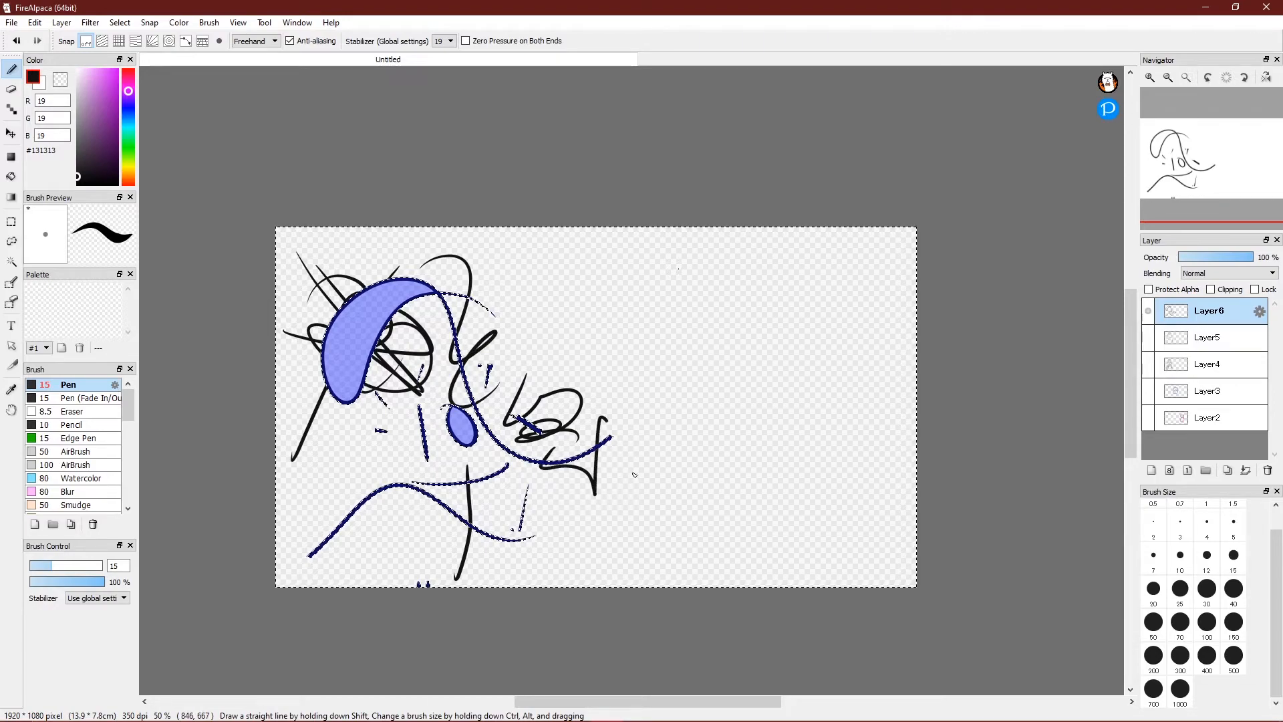
{"action": "left_click_drag", "start_coordinate": [632, 468], "coordinate": [652, 456]}
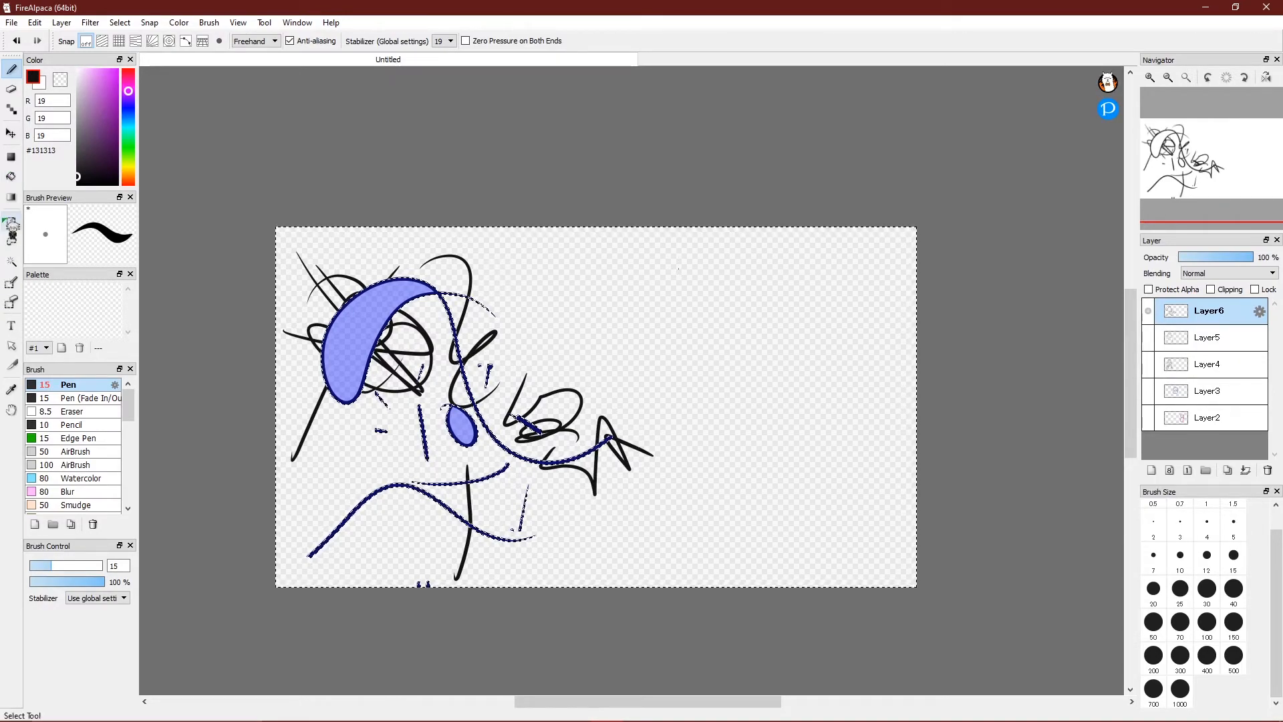
{"action": "left_click", "coordinate": [11, 222]}
{"action": "key", "text": "ctrl+d"}
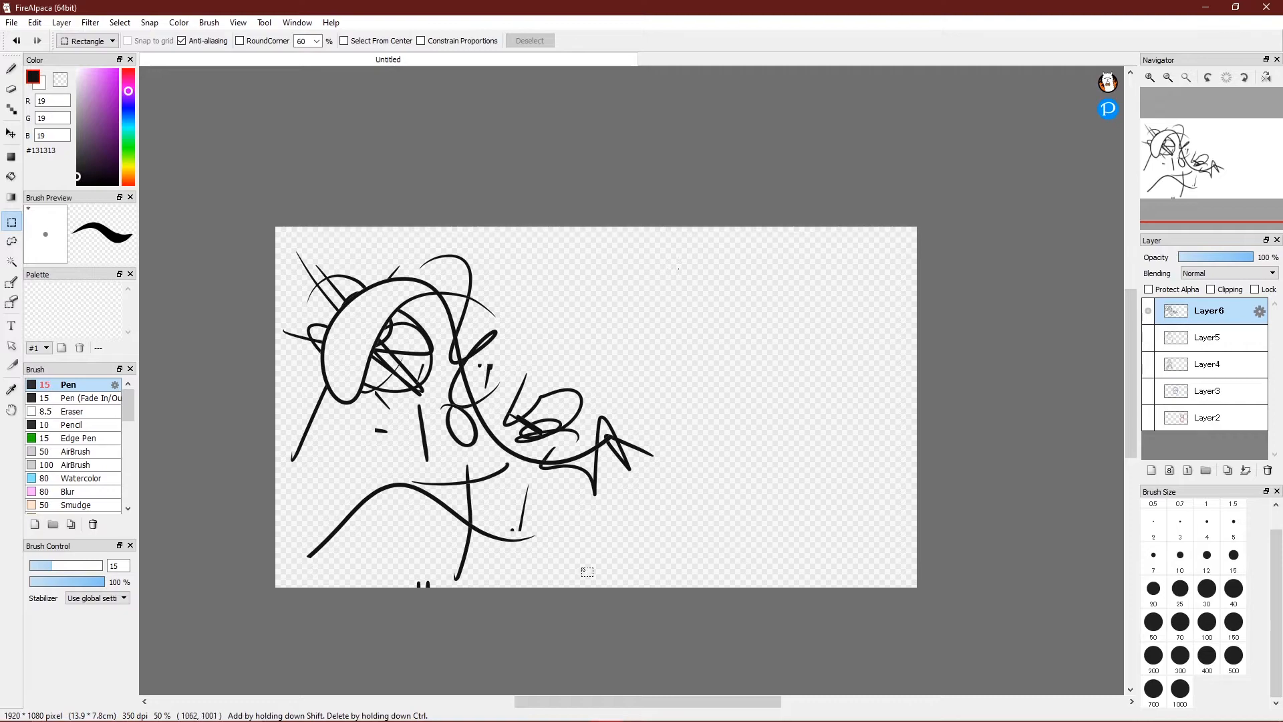
Delete Layer6, Layer5, Layer4 and Layer3.
{"action": "left_click", "coordinate": [1268, 471]}
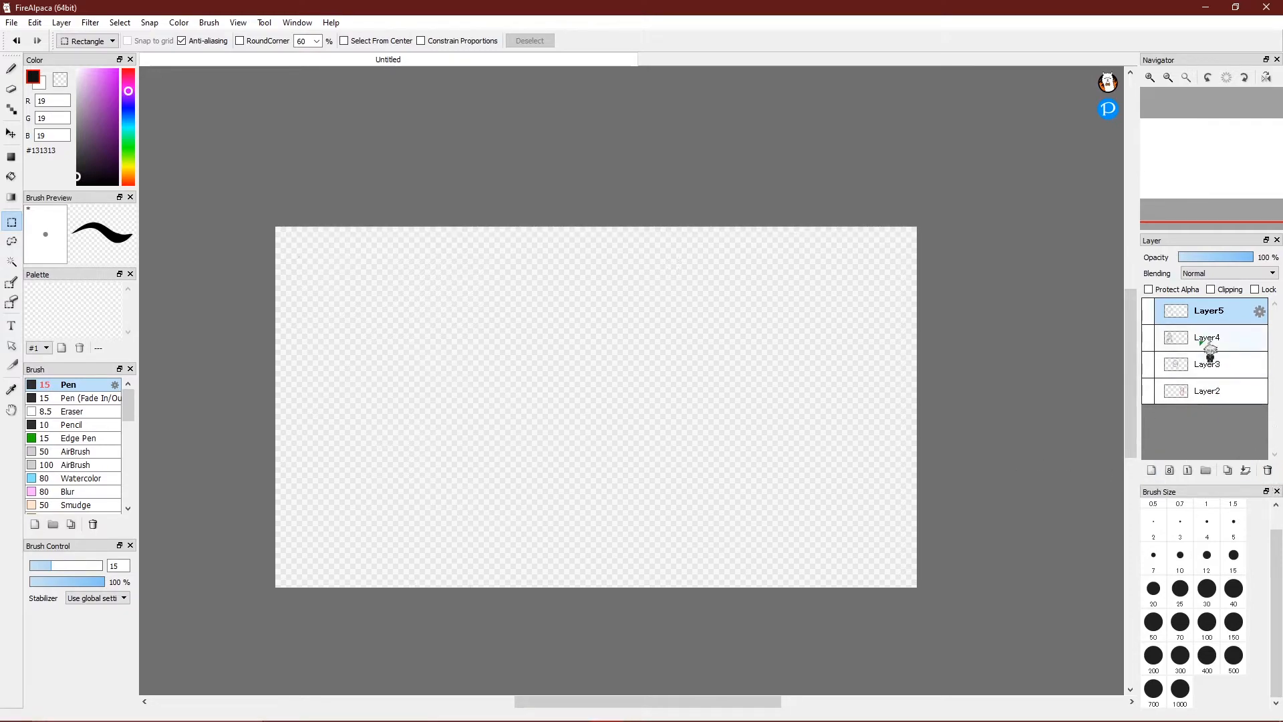
{"action": "left_click", "coordinate": [1150, 311]}
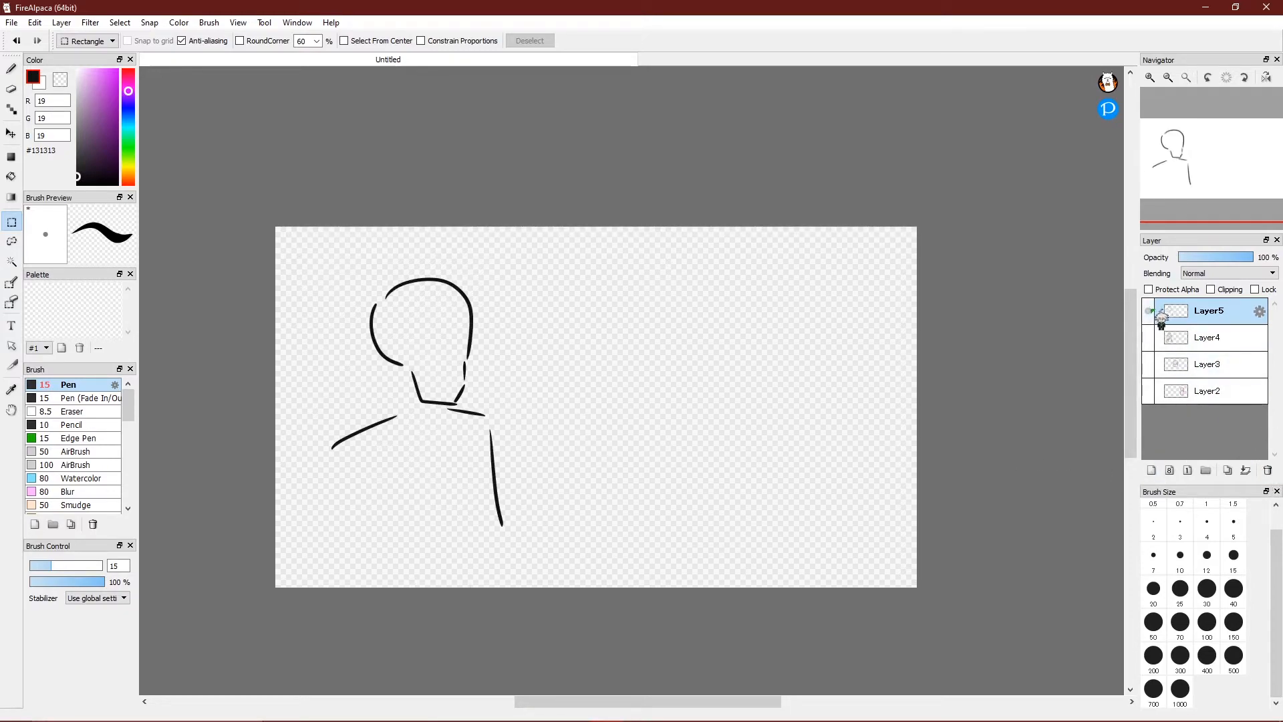
{"action": "left_click", "coordinate": [1267, 470]}
{"action": "left_click", "coordinate": [1267, 470]}
{"action": "left_click", "coordinate": [1267, 470]}
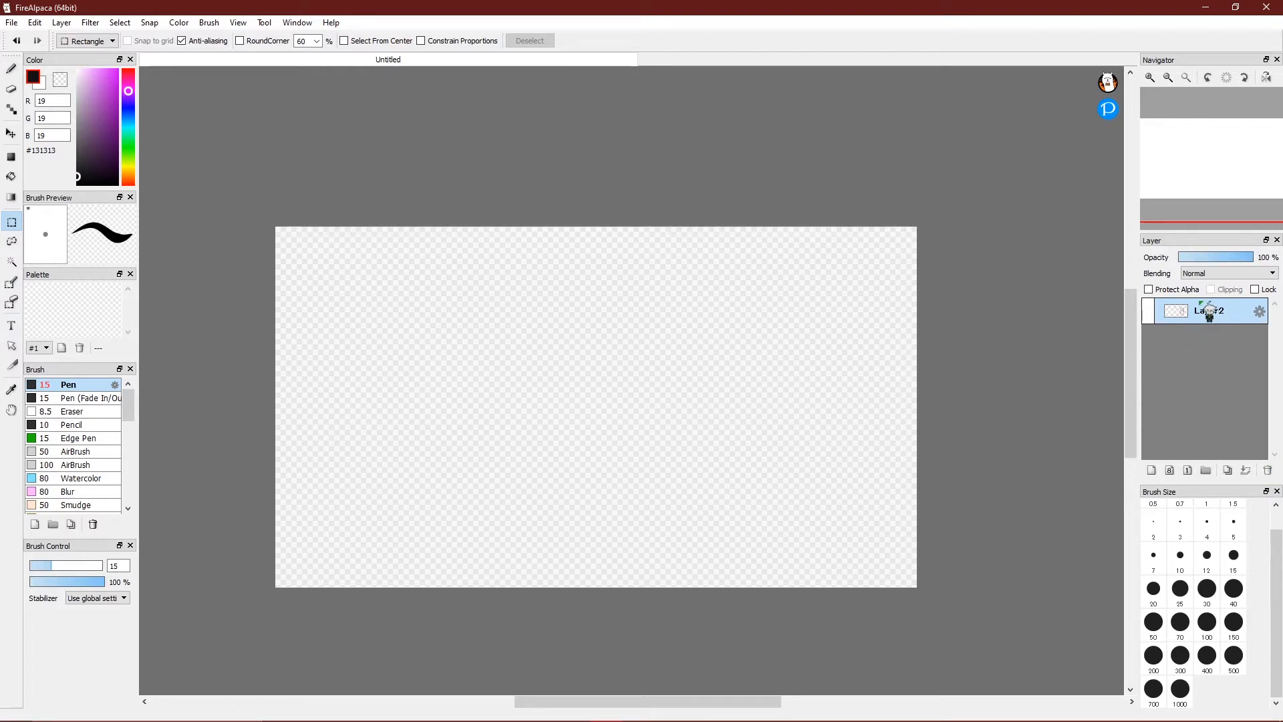
Restore Layer3 and make Layer3 and Layer2 visible to show the blue and pink characters.
{"action": "key", "text": "ctrl+z"}
{"action": "left_click", "coordinate": [1149, 311]}
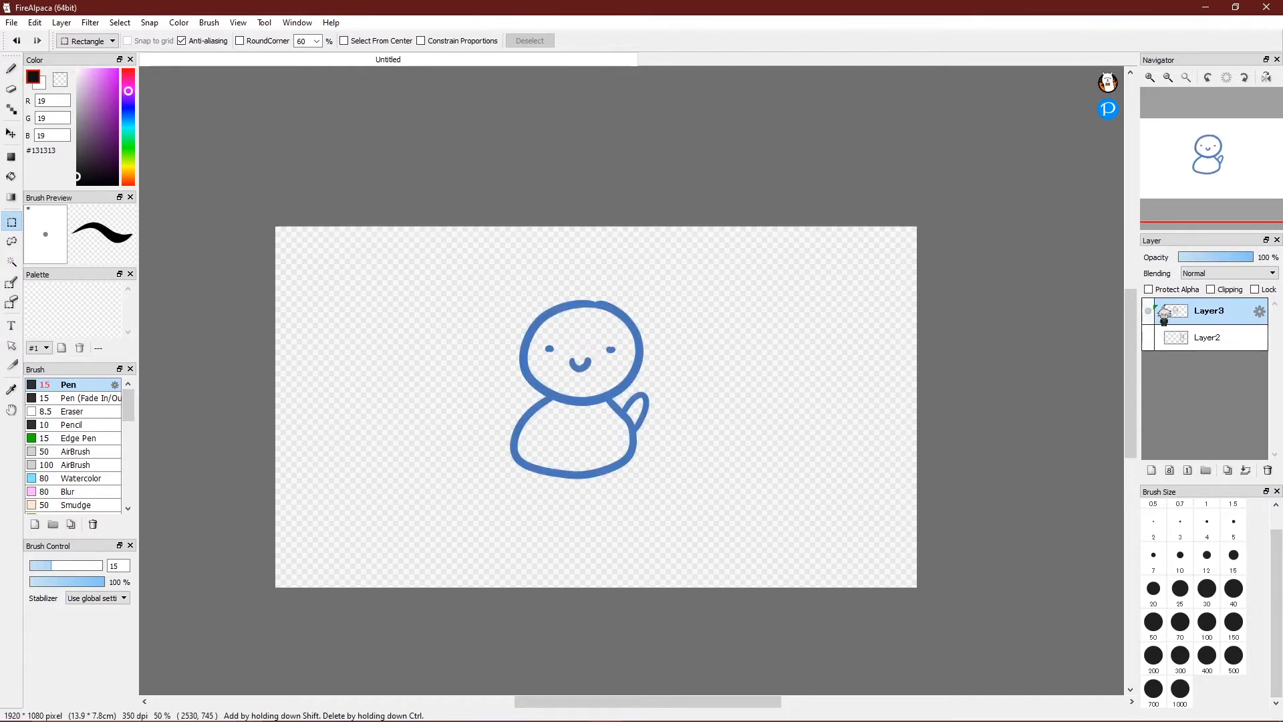
{"action": "left_click", "coordinate": [1149, 338]}
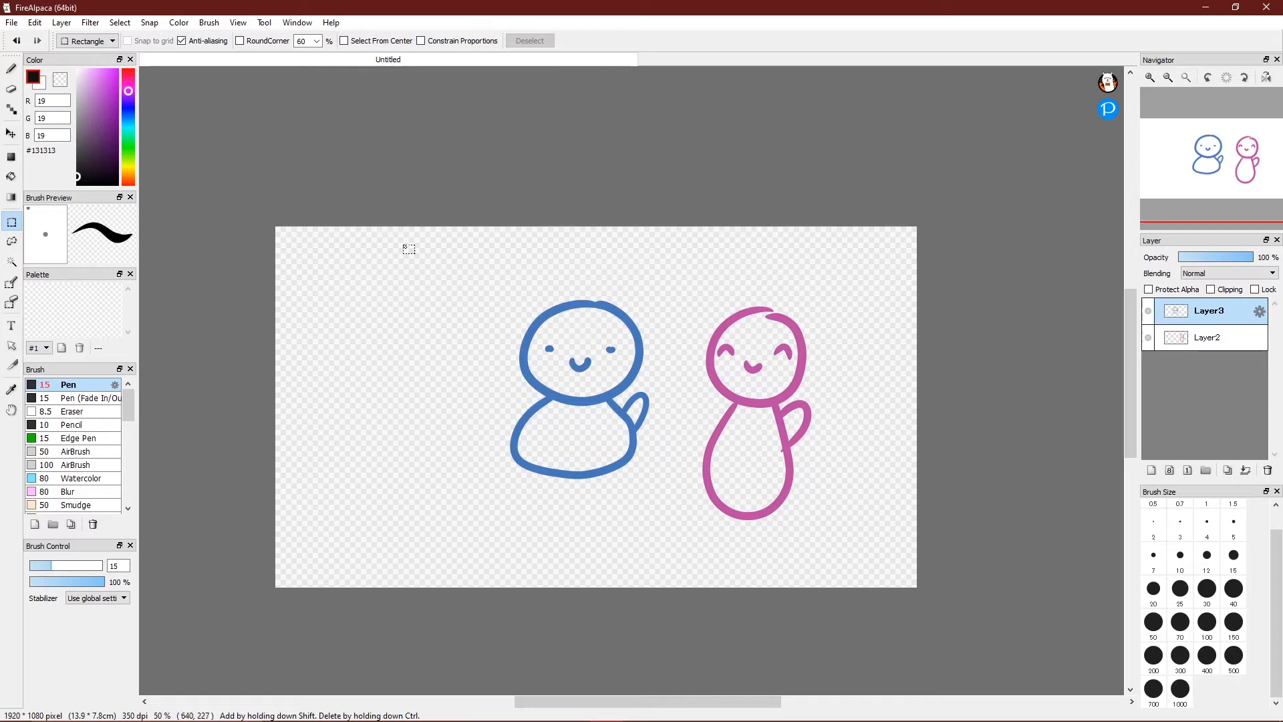
{"action": "left_click", "coordinate": [12, 326]}
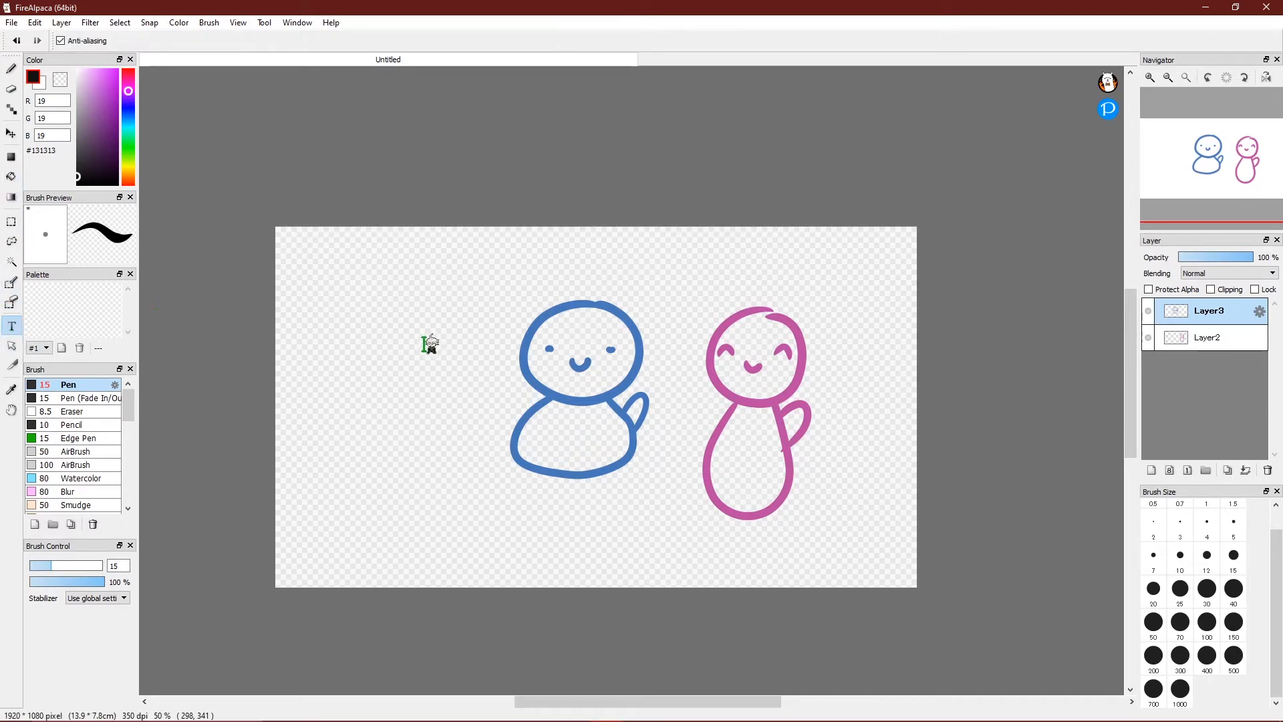
Start a trial text box with a short test entry, then discard it.
{"action": "left_click", "coordinate": [533, 263]}
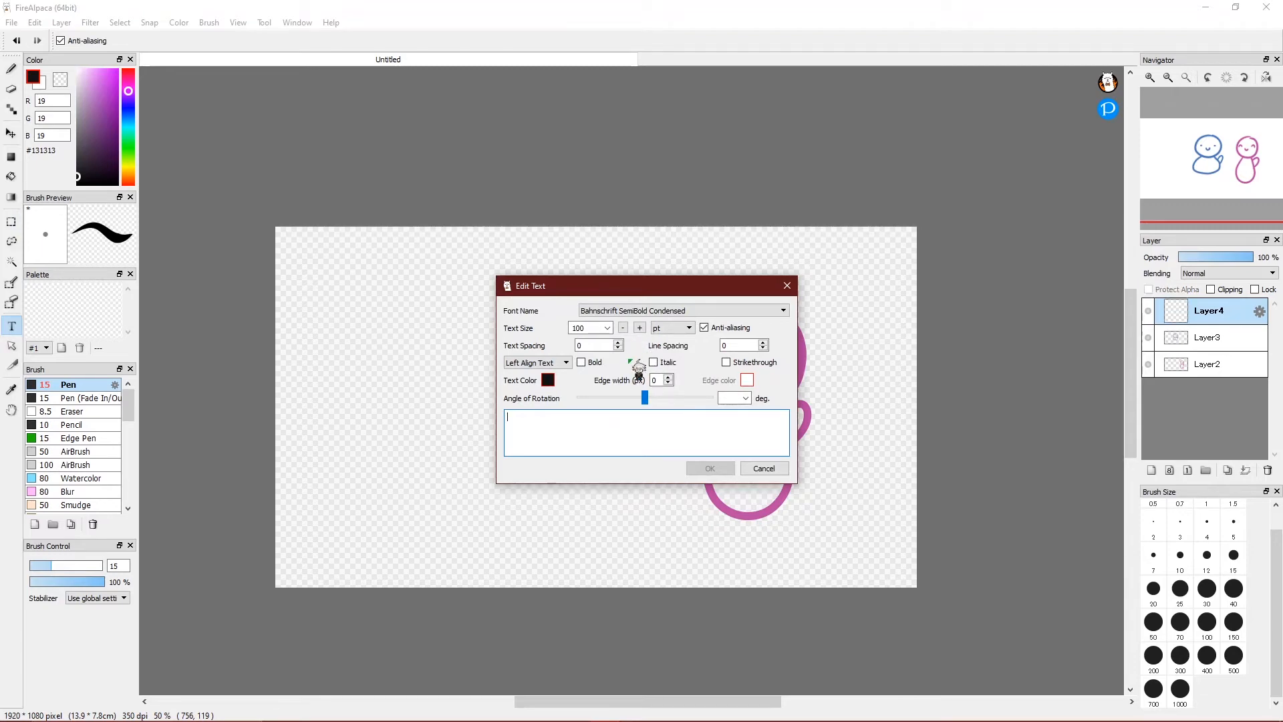
{"action": "type", "text": "B"}
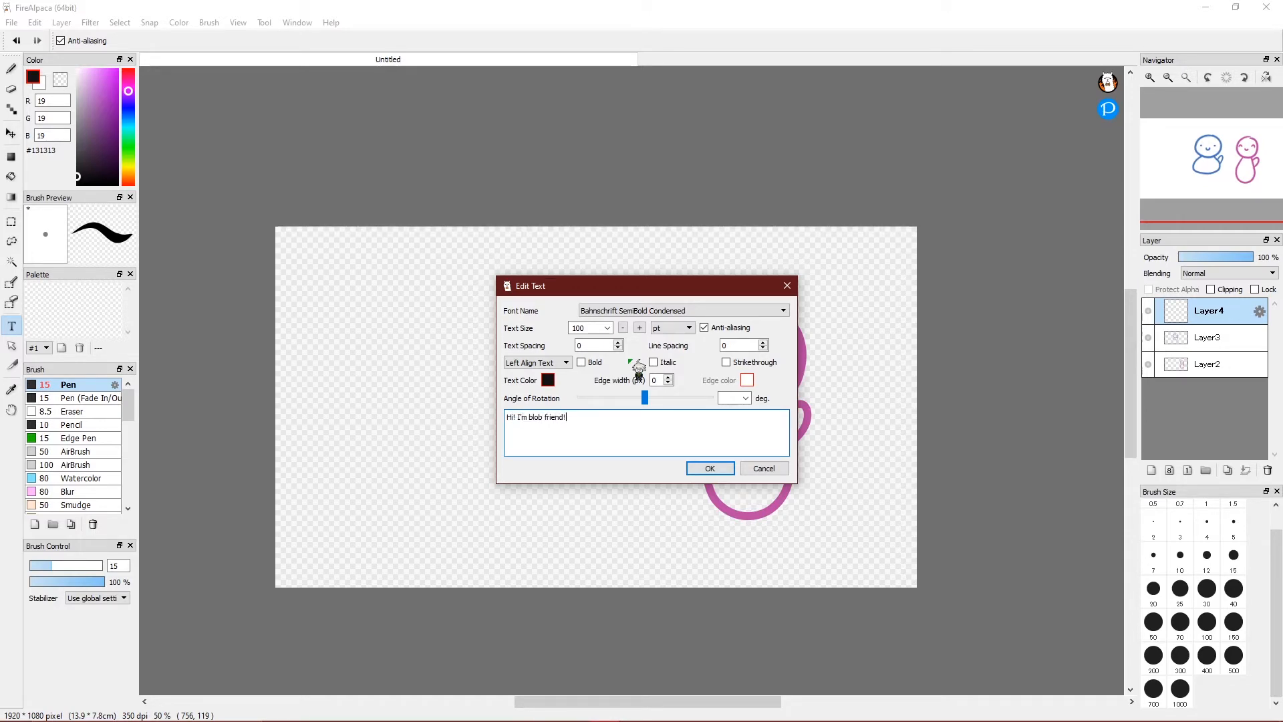
{"action": "type", "text": "!"}
{"action": "left_click", "coordinate": [548, 380]}
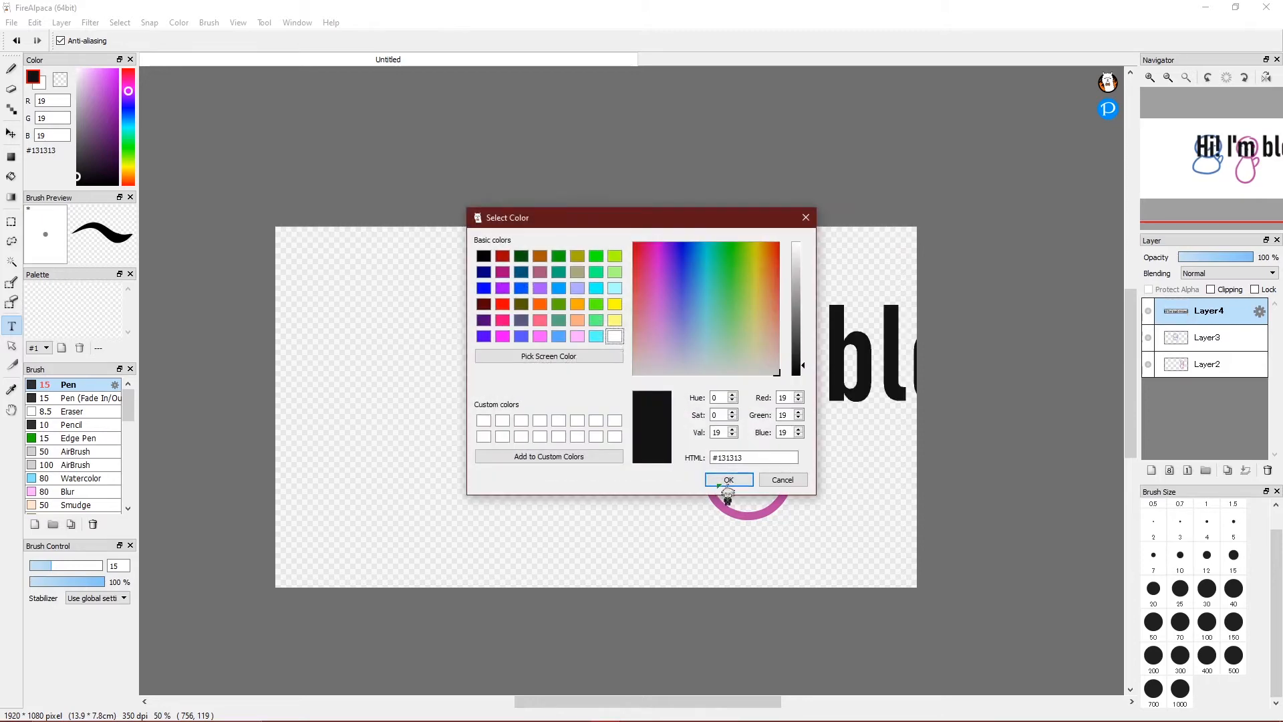
{"action": "left_click", "coordinate": [792, 476]}
{"action": "left_click", "coordinate": [764, 468]}
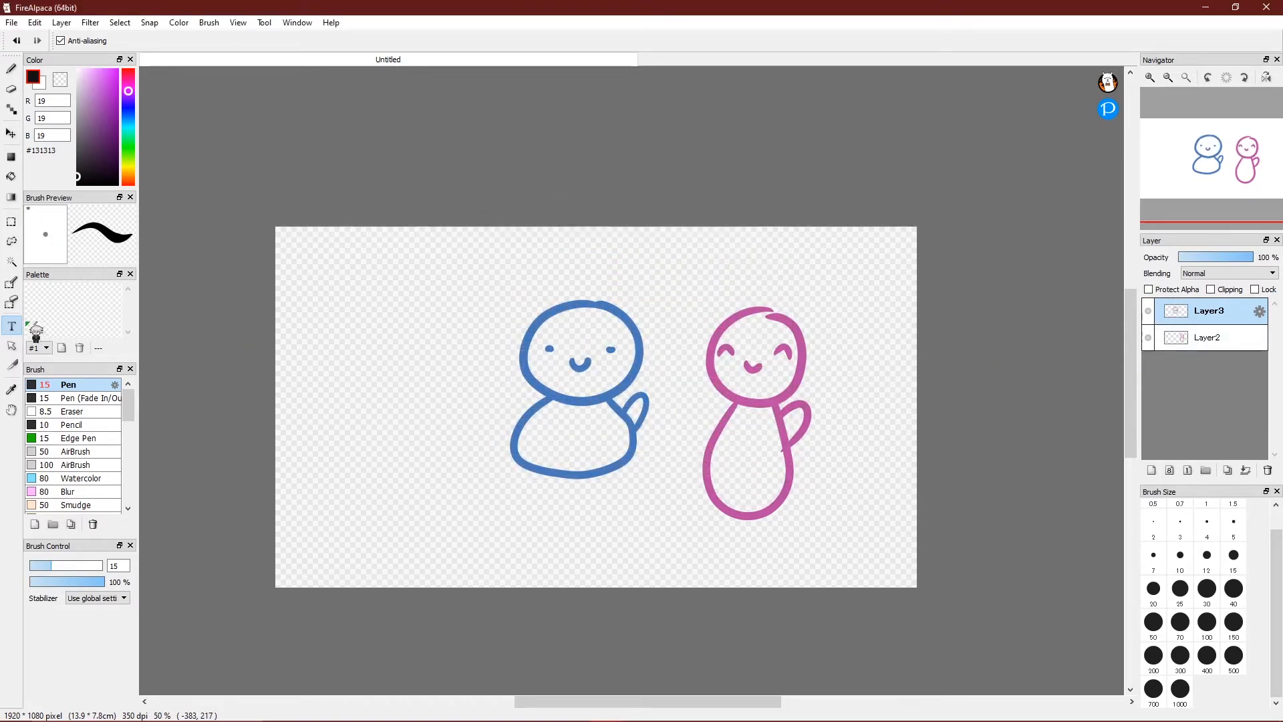
Add the greeting "Hol I'm blob friend" and move it up toward the canvas top.
{"action": "left_click", "coordinate": [409, 290]}
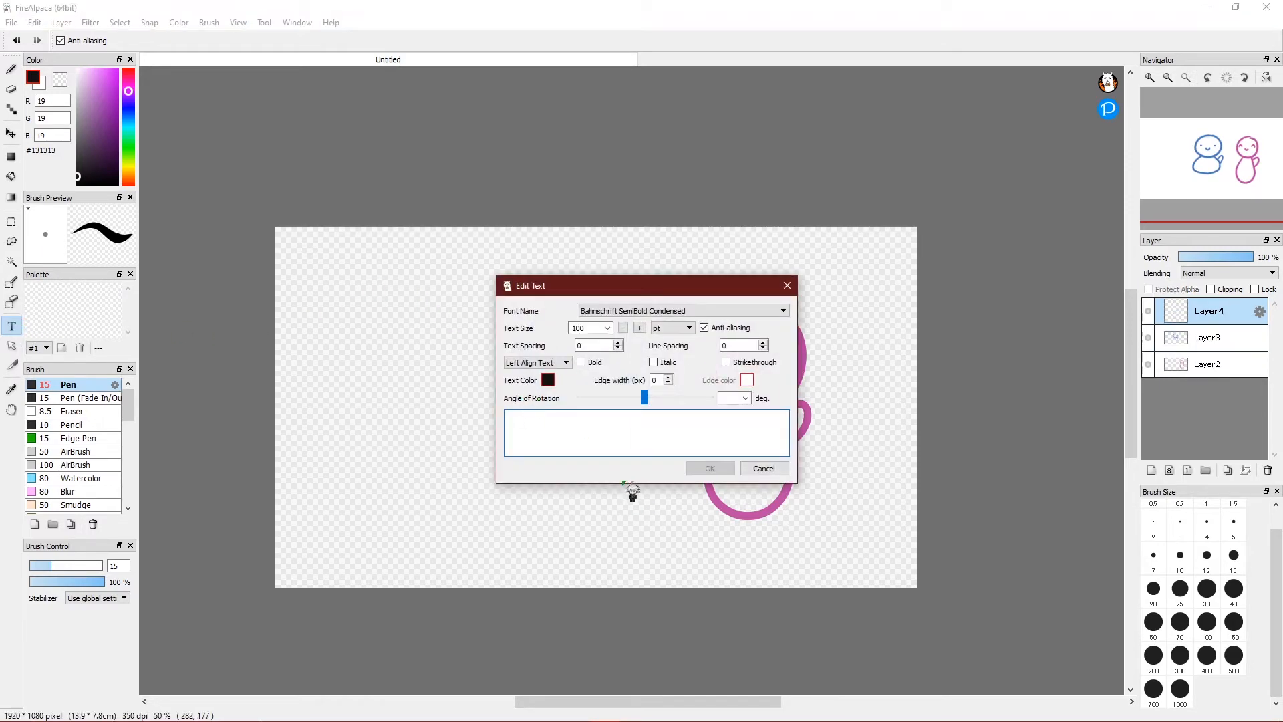
{"action": "type", "text": "Hoi "}
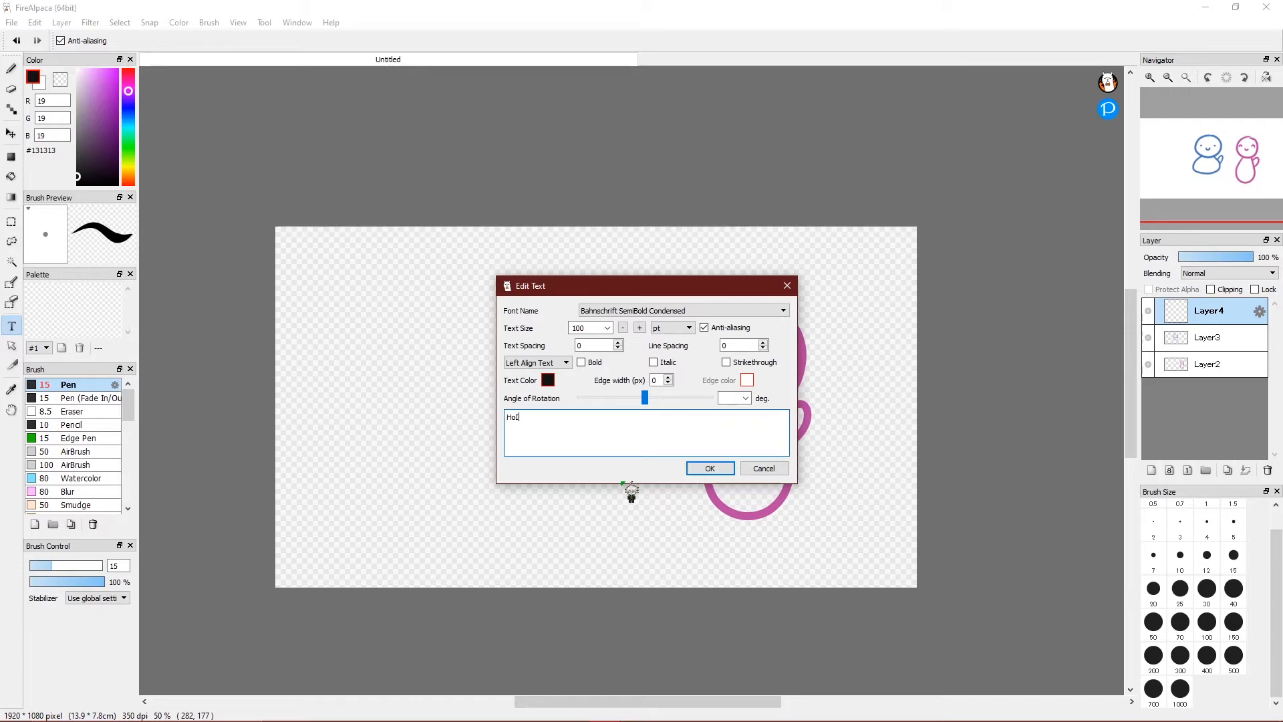
{"action": "type", "text": "I'm blob friend"}
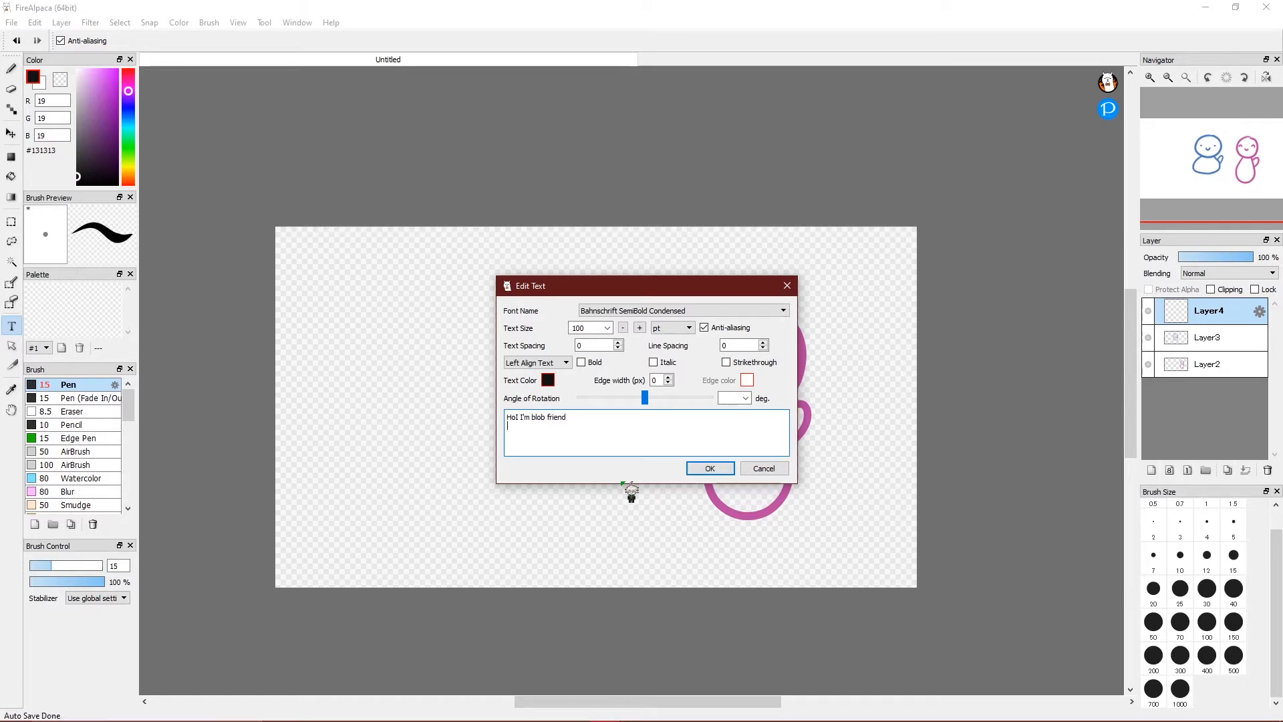
{"action": "left_click", "coordinate": [710, 468]}
{"action": "left_click_drag", "start_coordinate": [731, 375], "coordinate": [584, 280]}
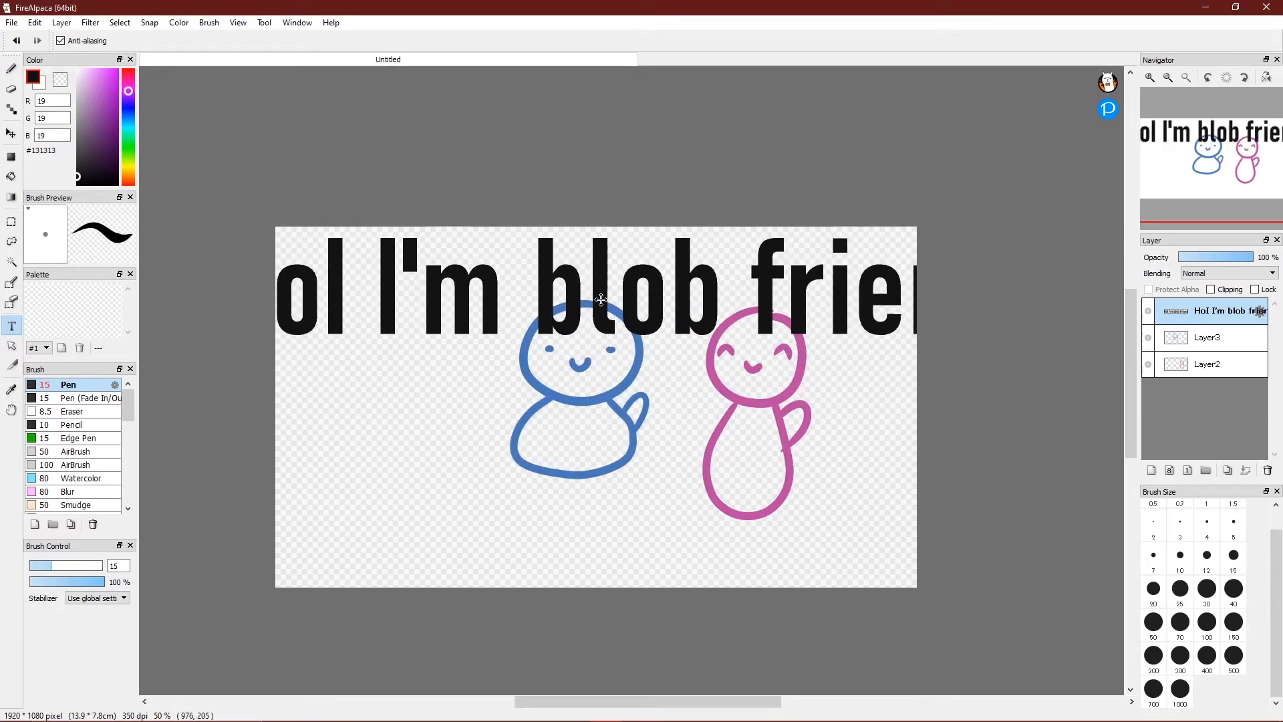
{"action": "left_click", "coordinate": [601, 298]}
Set the greeting to 48 pt with a light pink (#ffaaff) outline and place it above the blobs.
{"action": "left_click", "coordinate": [606, 327]}
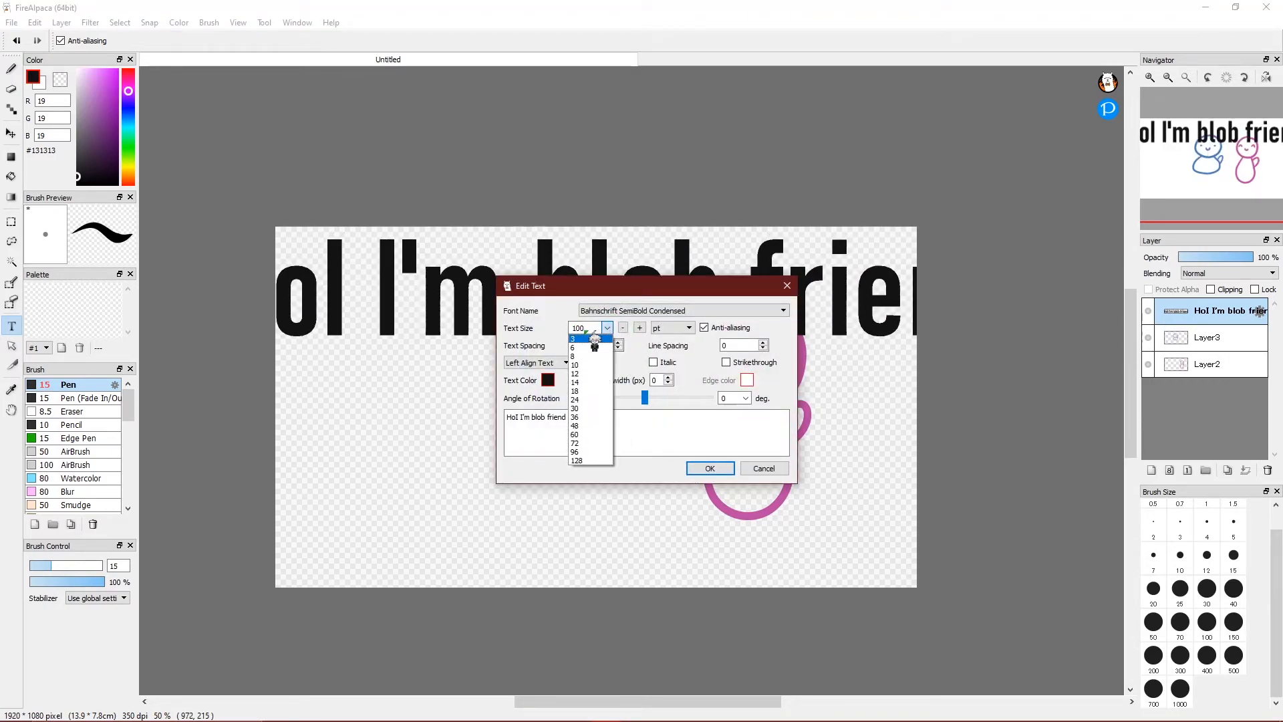
{"action": "left_click", "coordinate": [591, 426]}
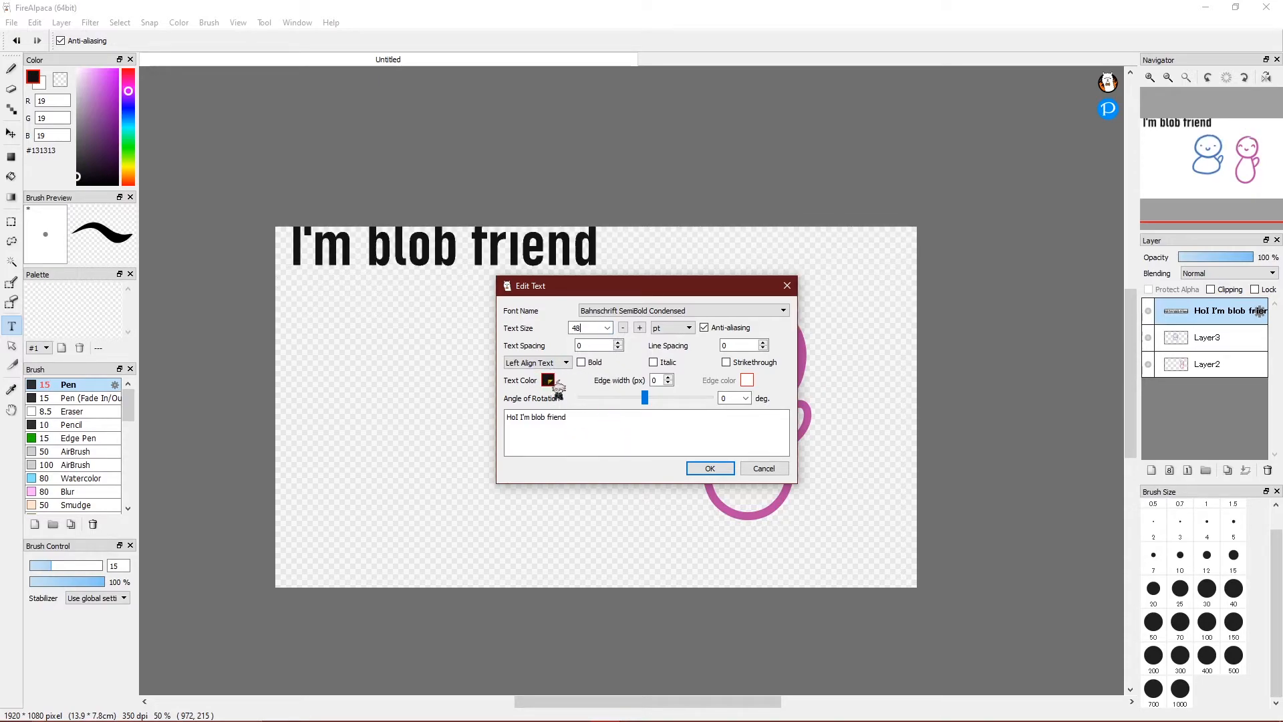
{"action": "left_click", "coordinate": [548, 380]}
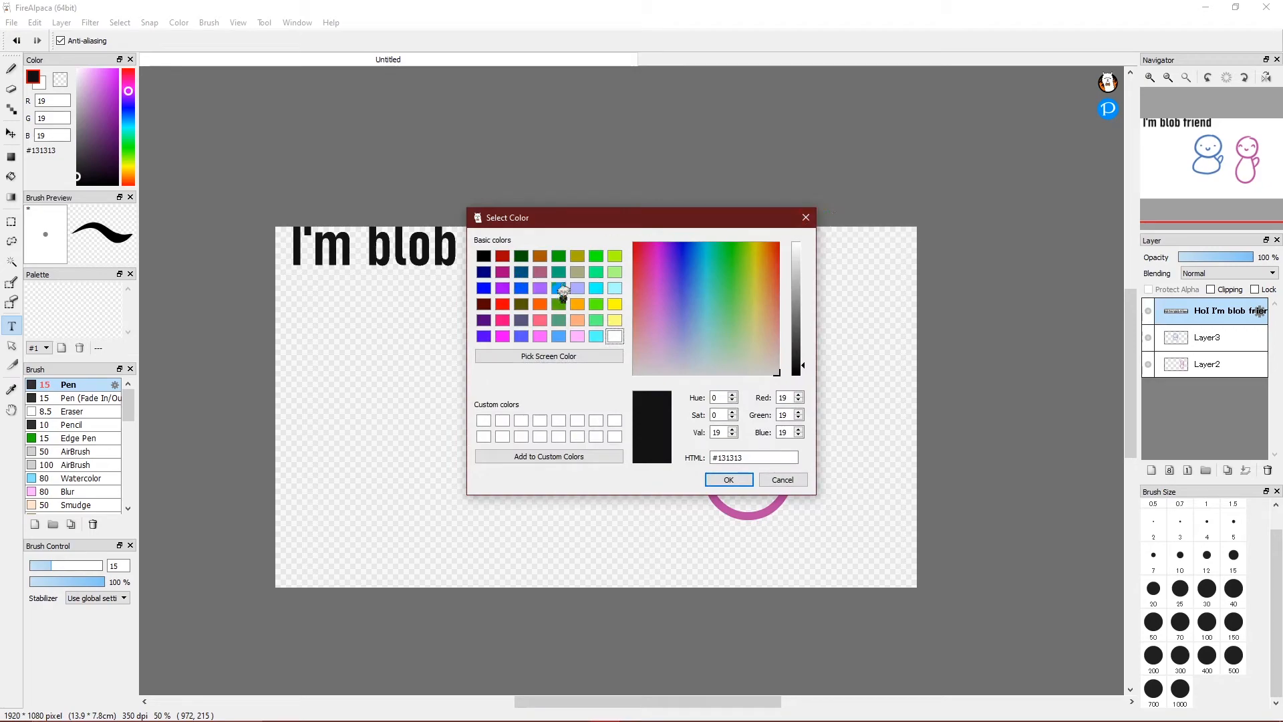
{"action": "left_click", "coordinate": [806, 218]}
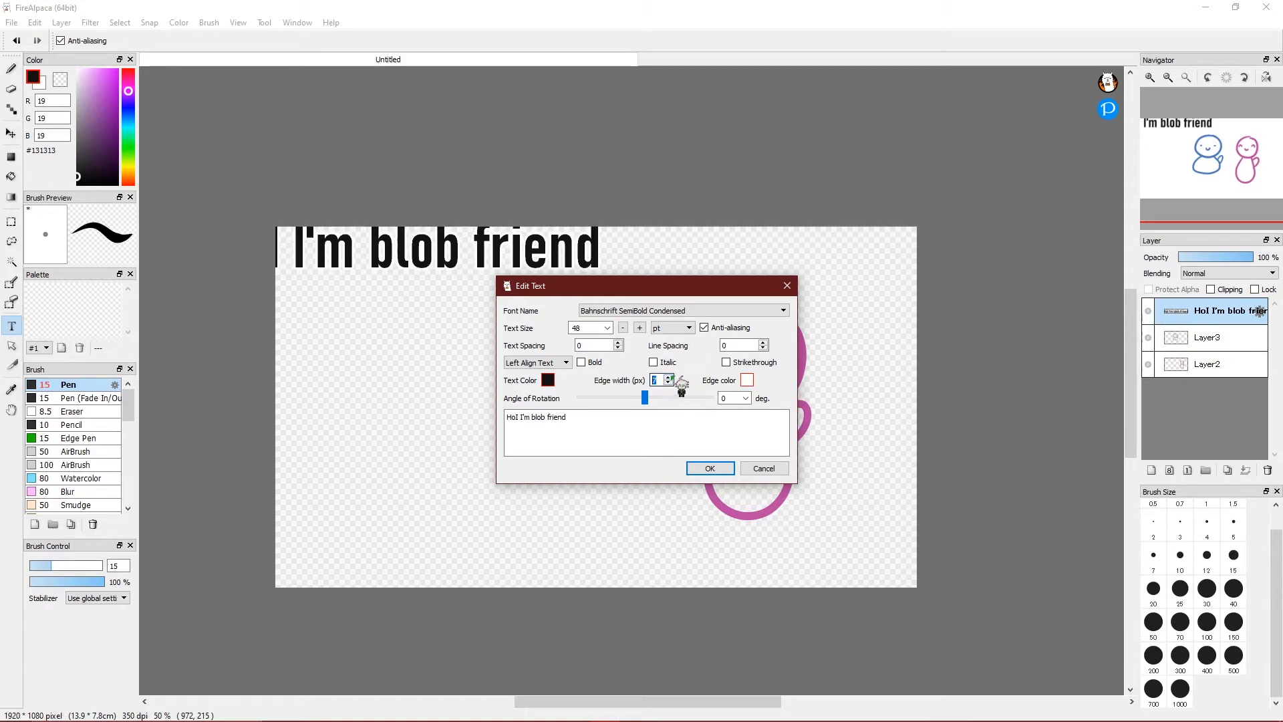
{"action": "left_click", "coordinate": [747, 380]}
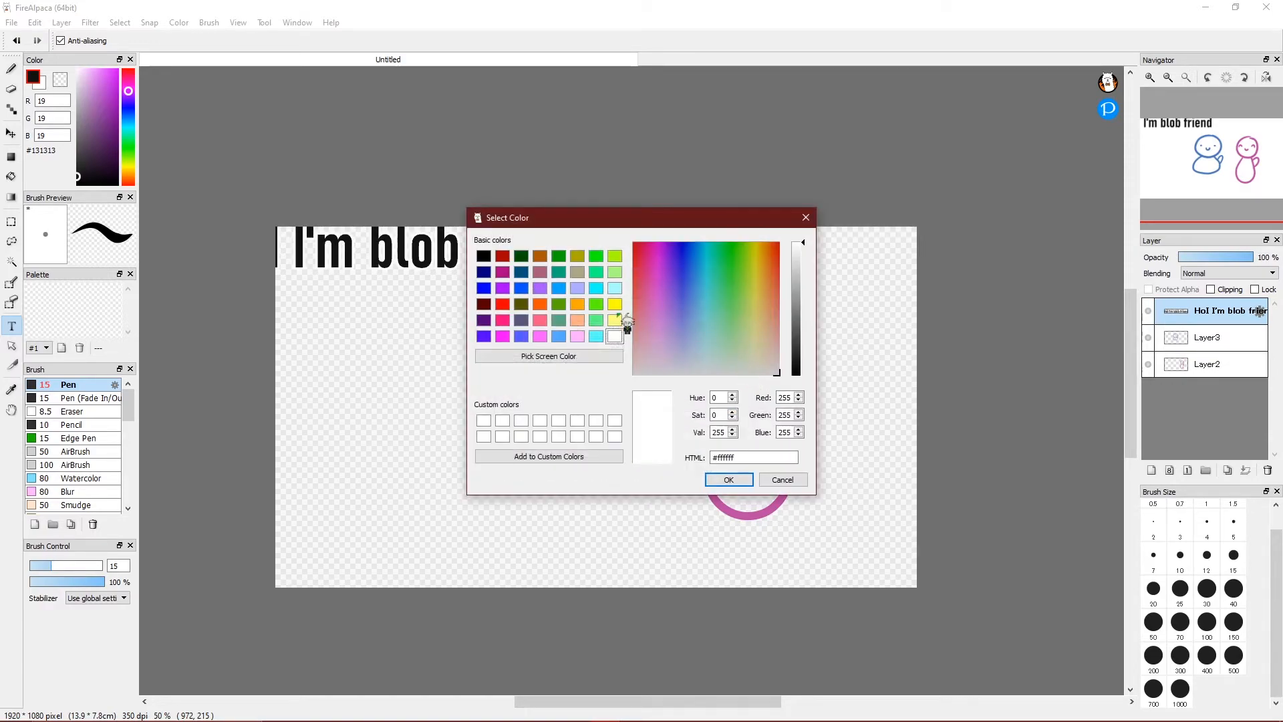
{"action": "left_click", "coordinate": [580, 335]}
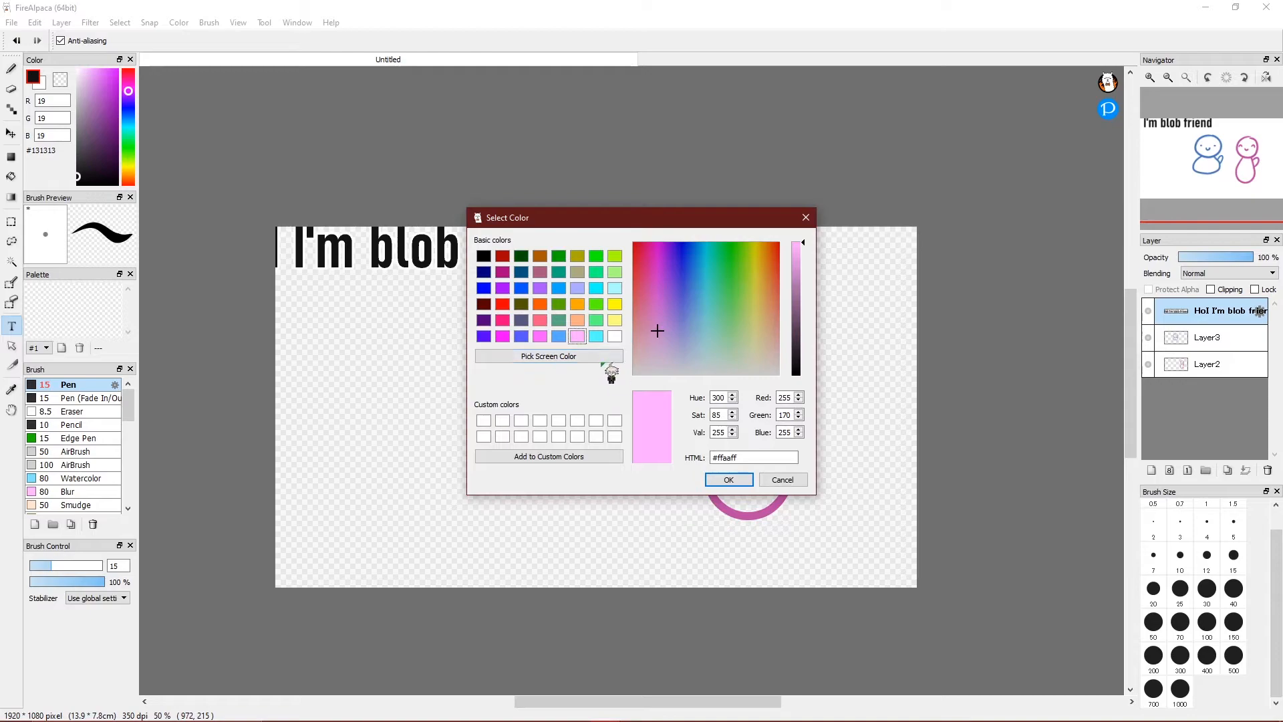
{"action": "left_click", "coordinate": [729, 481]}
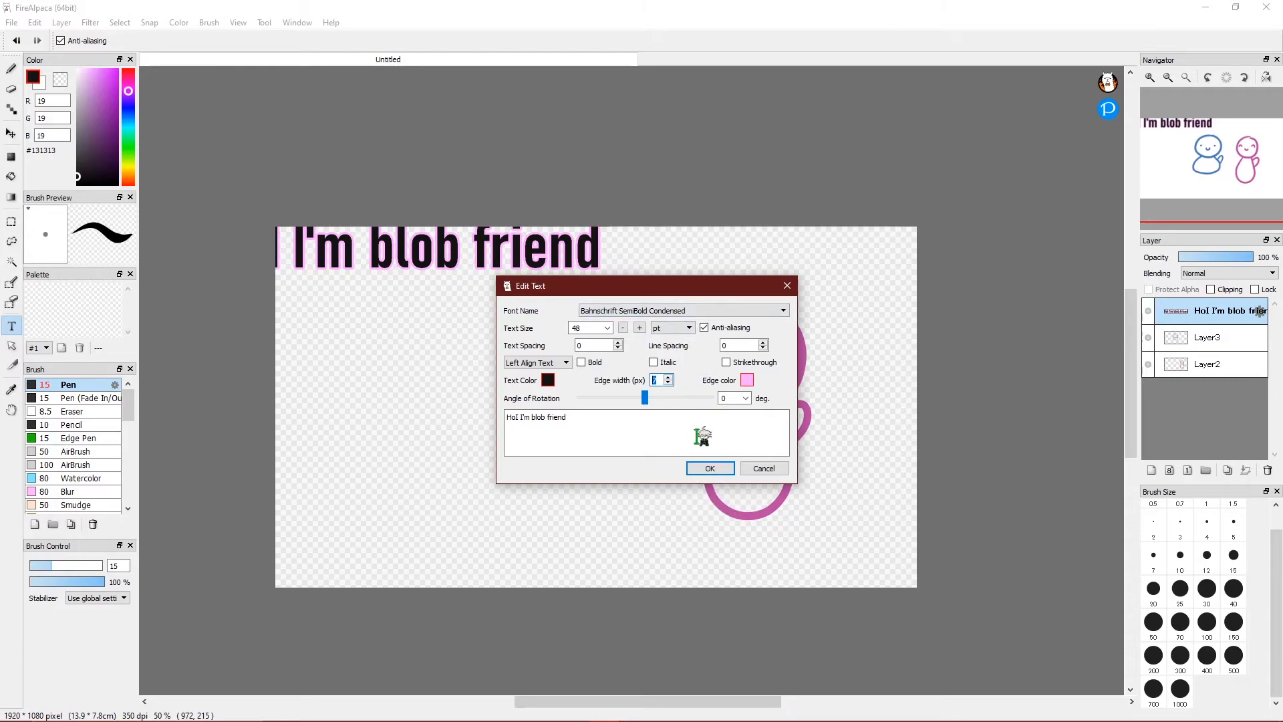
{"action": "left_click", "coordinate": [710, 468]}
{"action": "left_click_drag", "start_coordinate": [568, 257], "coordinate": [800, 276]}
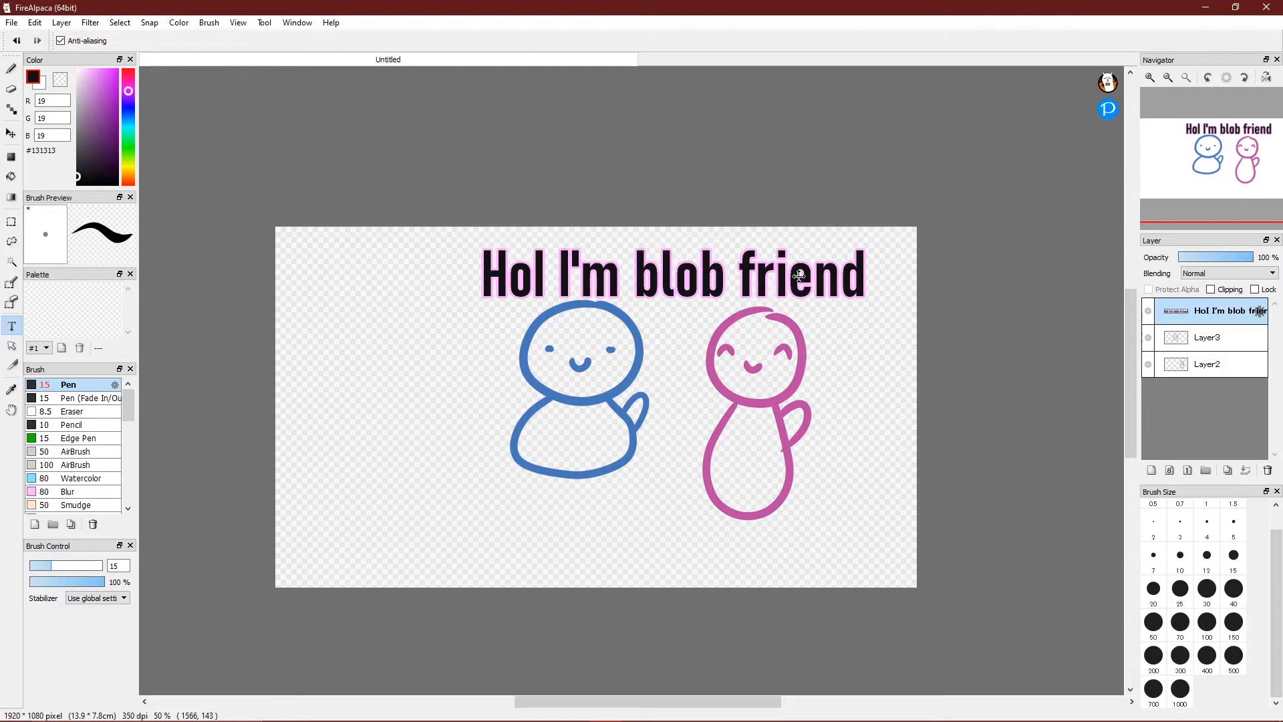
Reopen the greeting's text settings to browse fonts, keeping the current font.
{"action": "left_click", "coordinate": [799, 276]}
{"action": "left_click", "coordinate": [714, 312]}
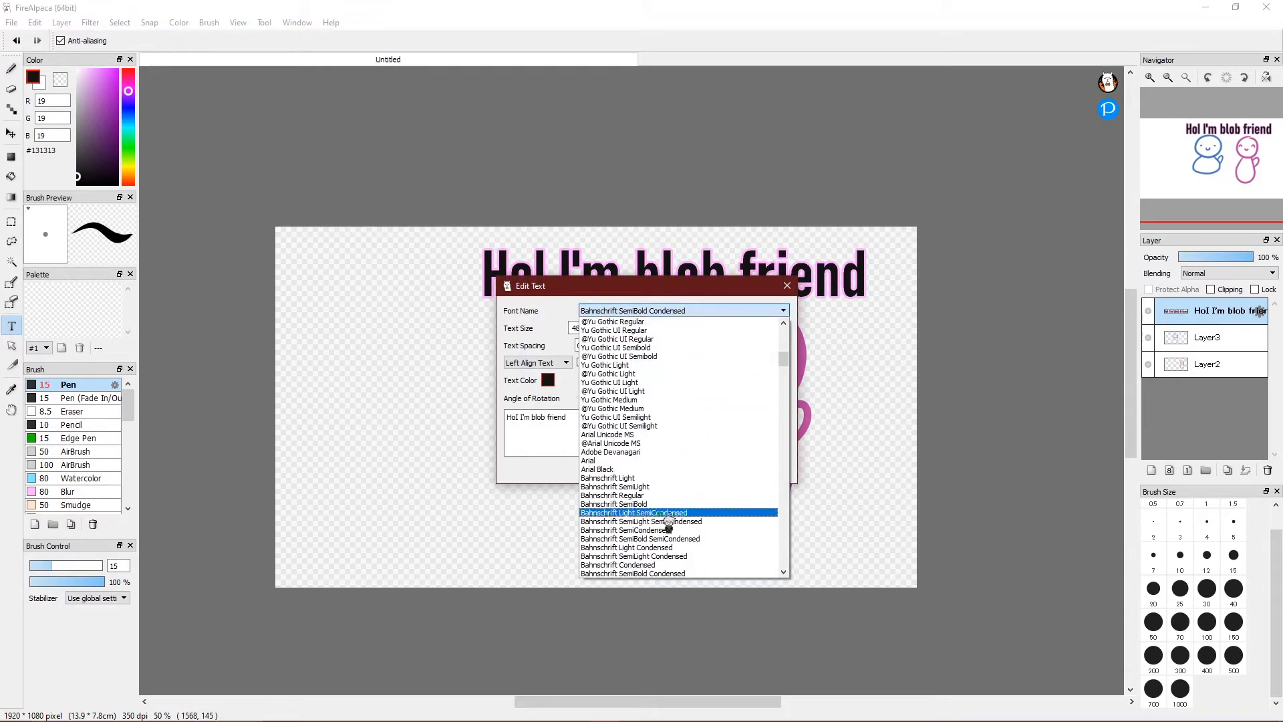
{"action": "left_click_drag", "start_coordinate": [785, 357], "coordinate": [789, 314]}
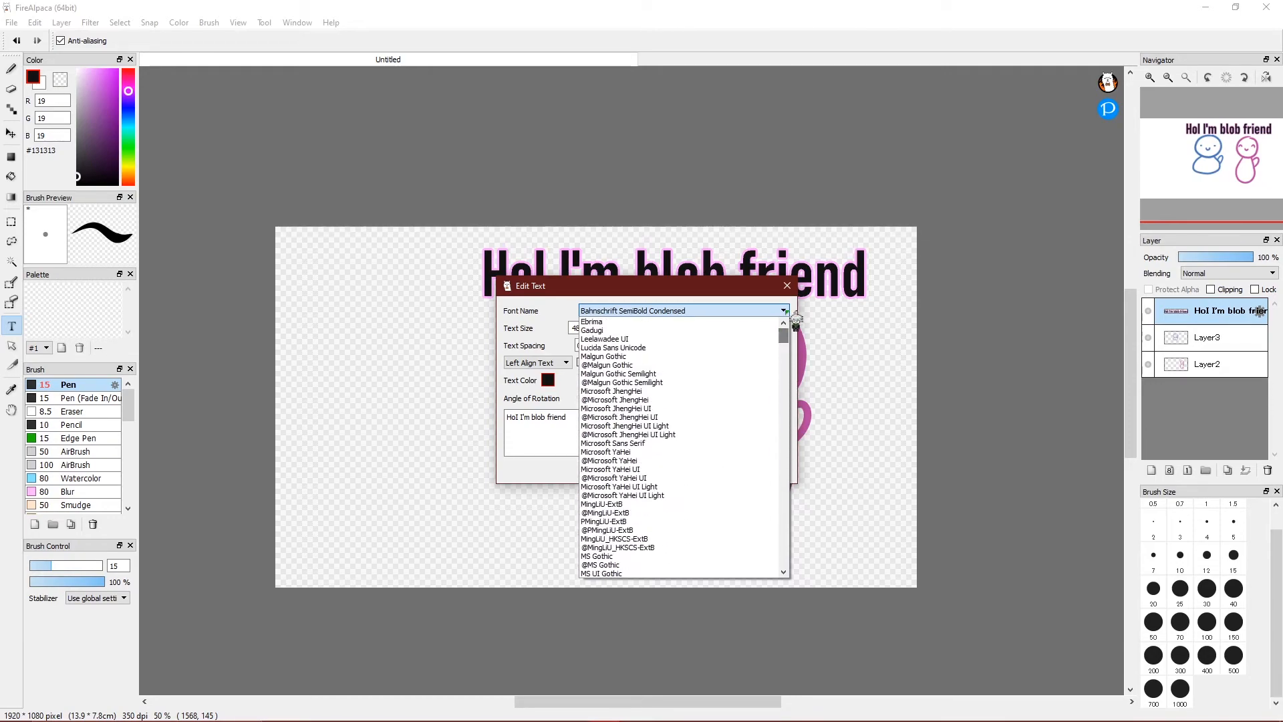
{"action": "left_click", "coordinate": [788, 284]}
{"action": "left_click", "coordinate": [787, 285]}
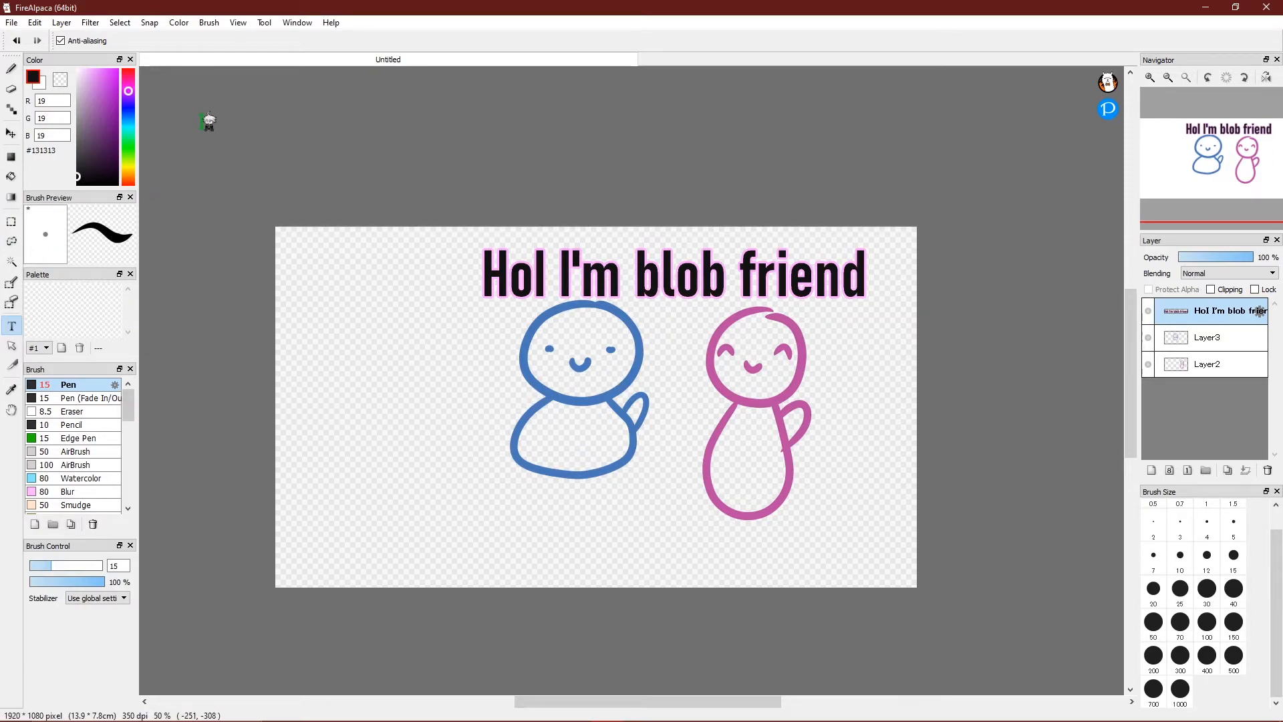
On a new layer above Layer3, bucket-fill the blue blob's body, head and arm with #5FACCA.
{"action": "left_click", "coordinate": [11, 176]}
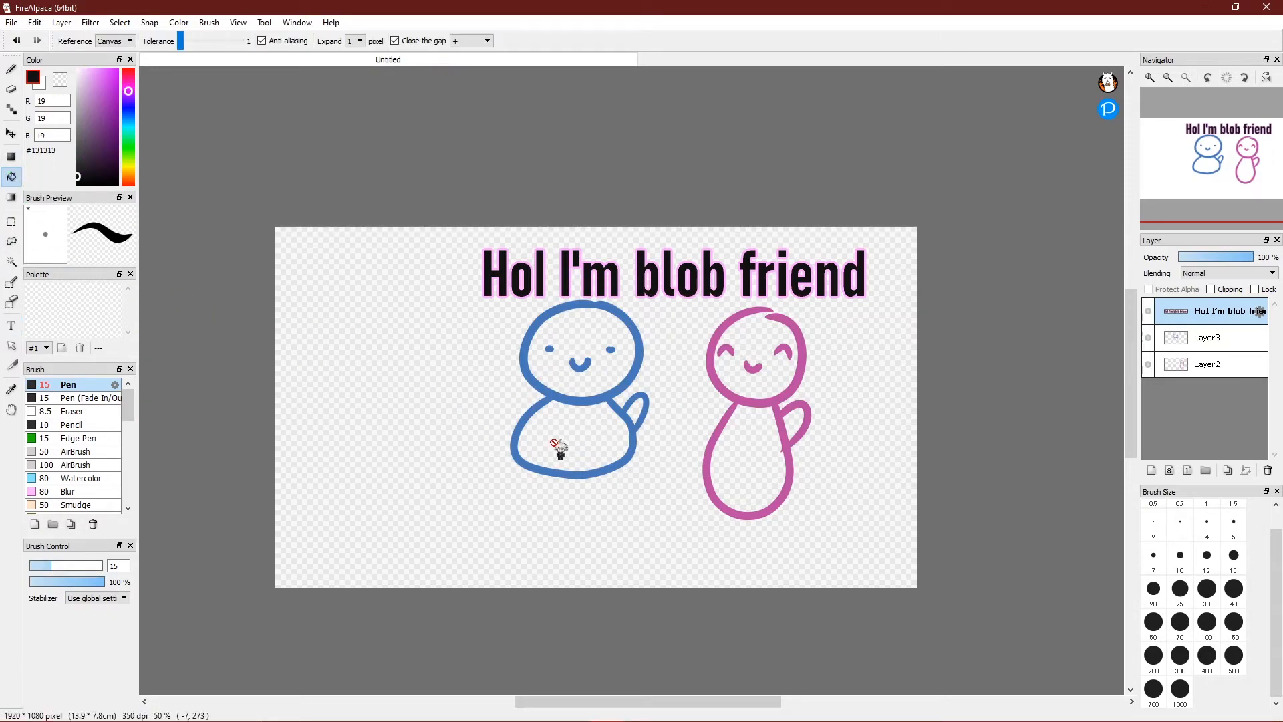
{"action": "left_click", "coordinate": [1206, 338]}
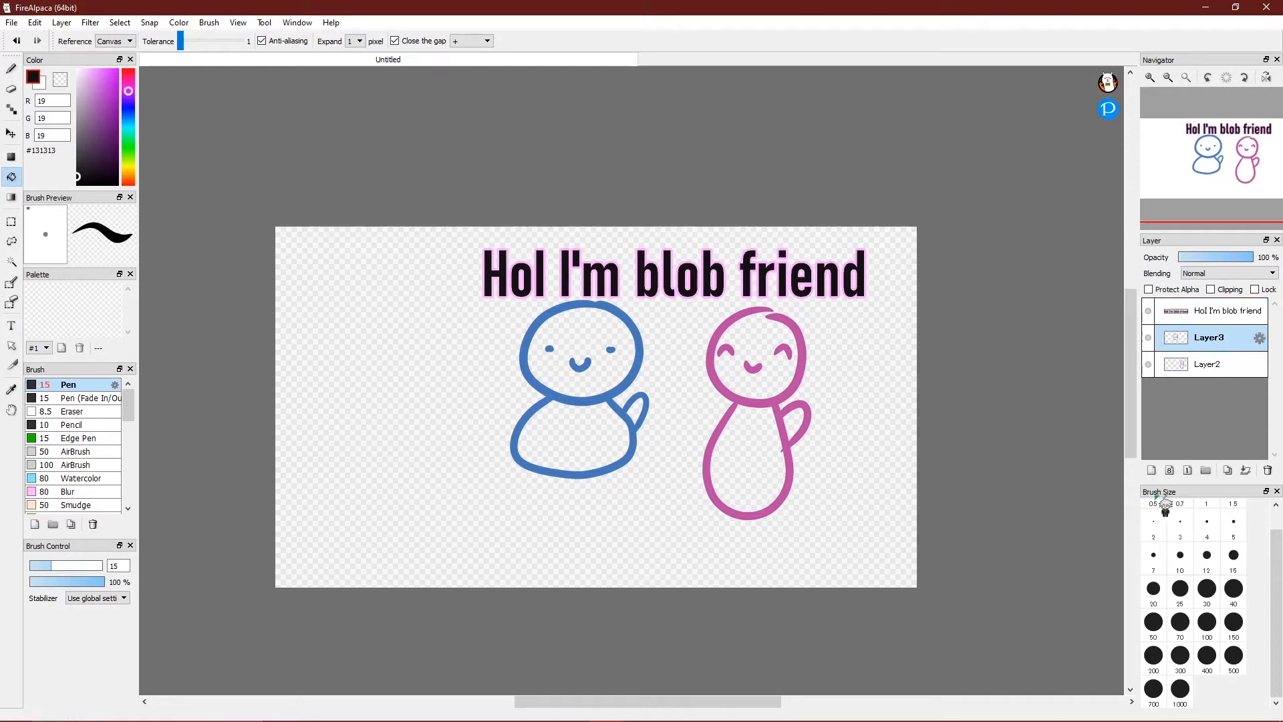
{"action": "left_click", "coordinate": [1151, 470]}
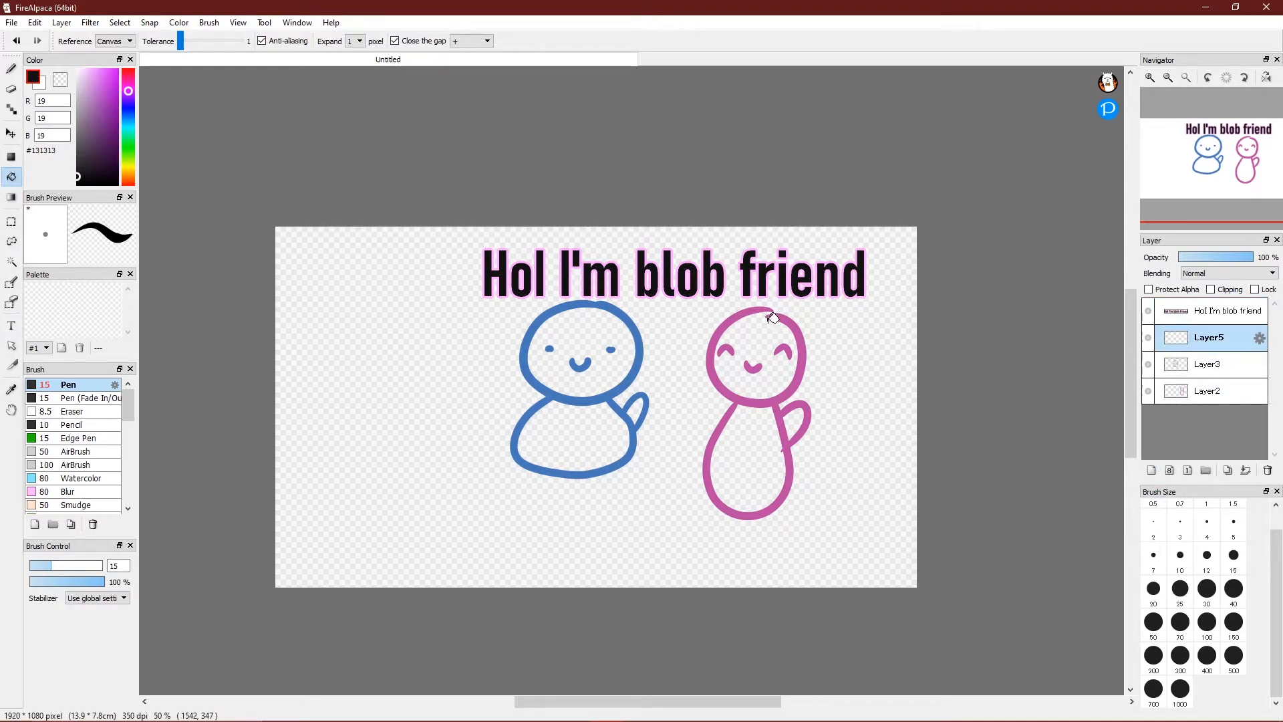
{"action": "left_click", "coordinate": [129, 122]}
{"action": "left_click_drag", "start_coordinate": [90, 105], "coordinate": [100, 94]}
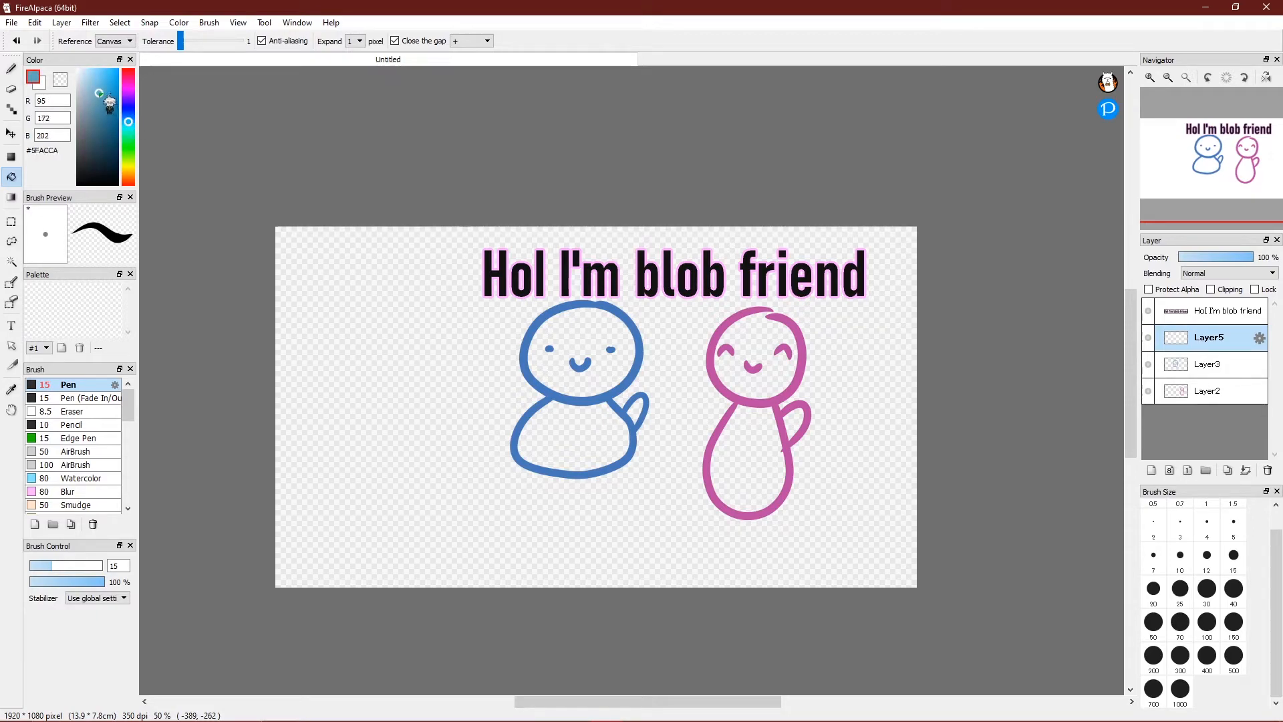
{"action": "left_click", "coordinate": [577, 429]}
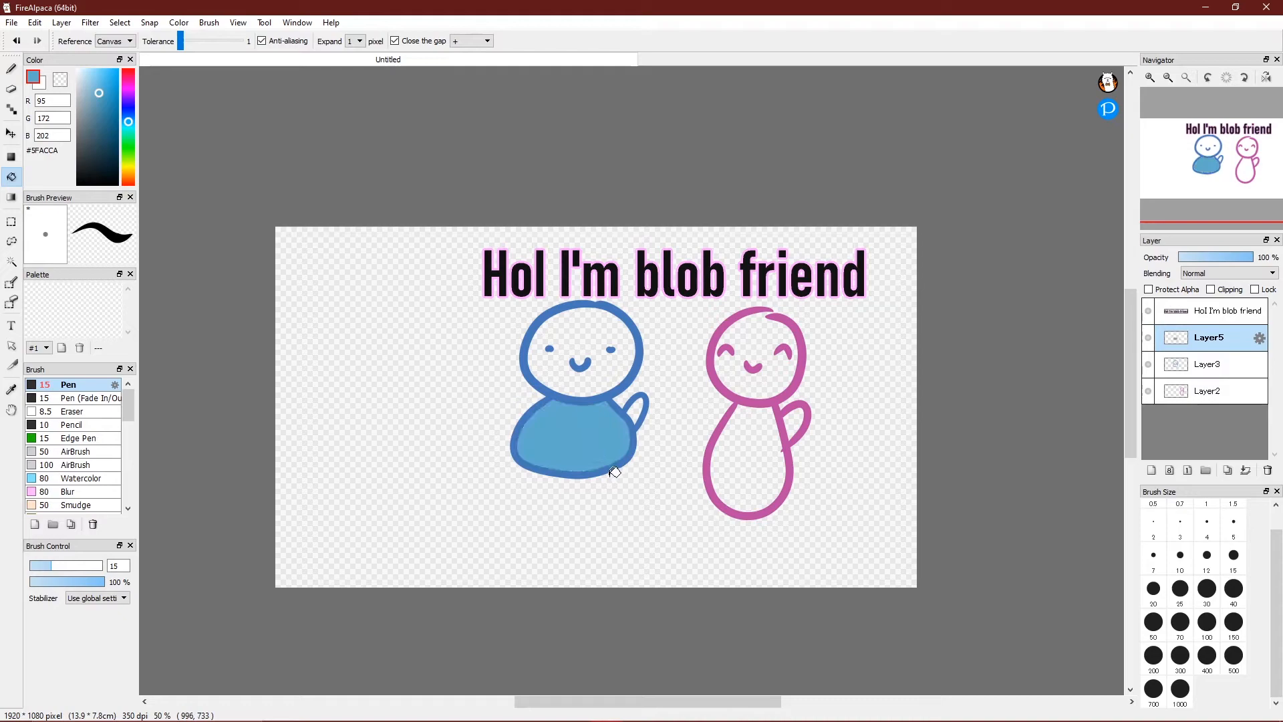
{"action": "left_click", "coordinate": [618, 364]}
{"action": "left_click", "coordinate": [633, 416]}
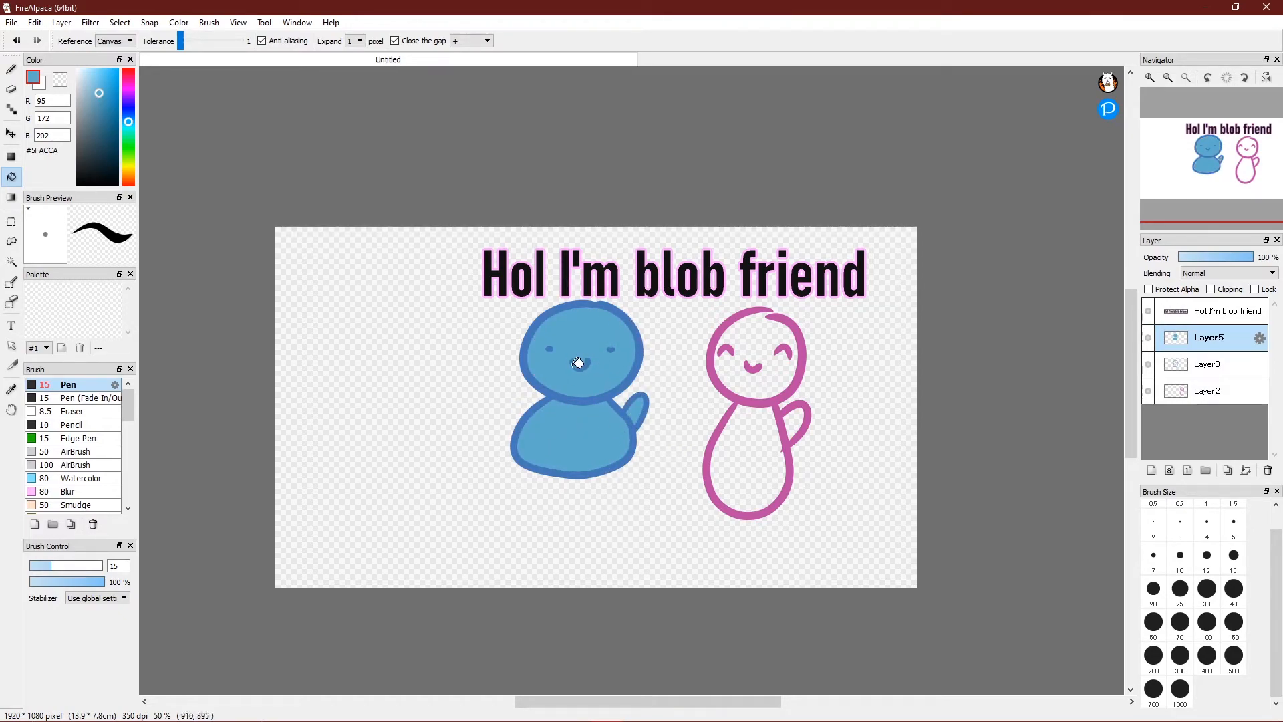
Redo the head, body and arm fills with 0-pixel expansion, inspect edges at 300%, then undo.
{"action": "left_click", "coordinate": [1150, 78]}
{"action": "left_click", "coordinate": [1150, 78]}
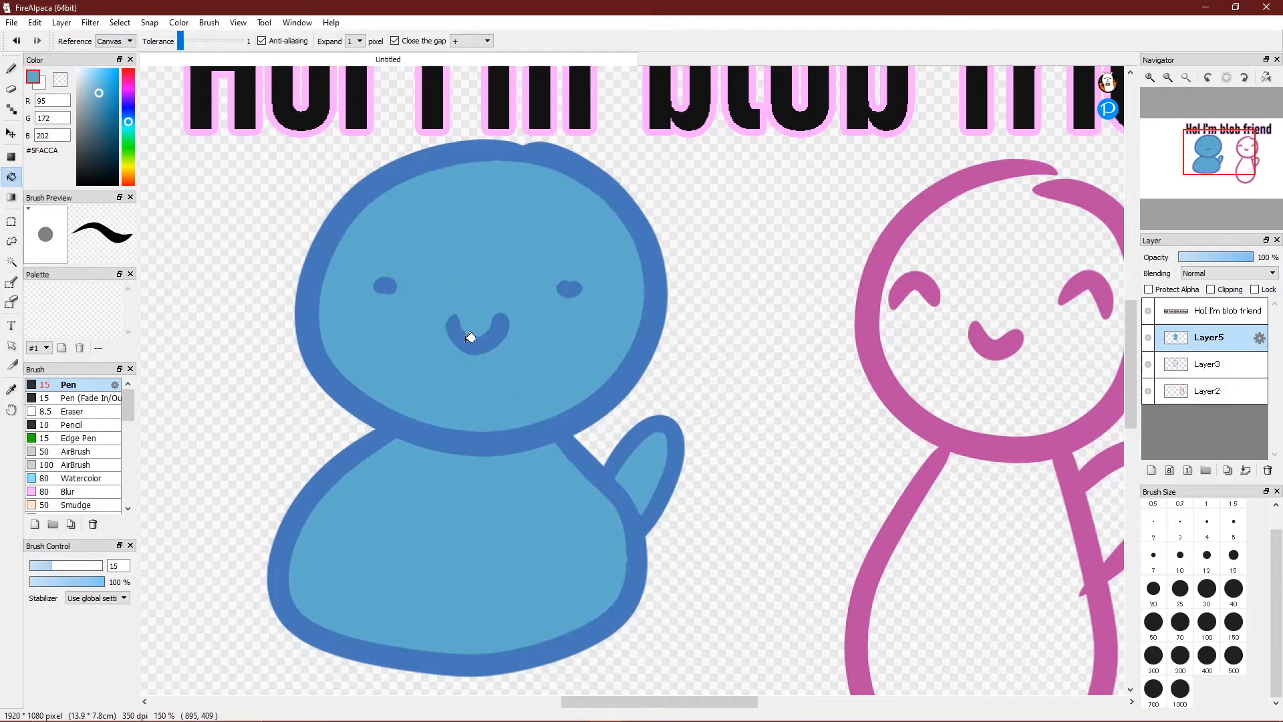
{"action": "key", "text": "ctrl+z"}
{"action": "key", "text": "ctrl+z"}
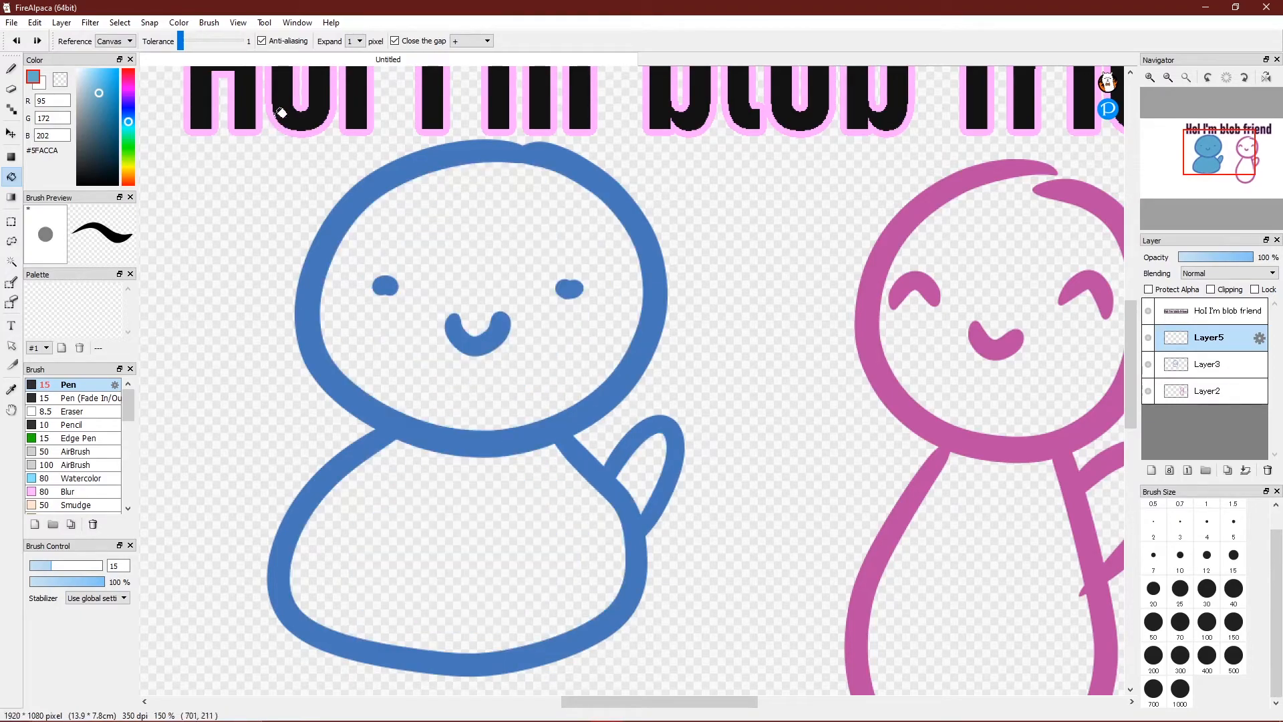
{"action": "left_click", "coordinate": [360, 42]}
{"action": "left_click", "coordinate": [357, 53]}
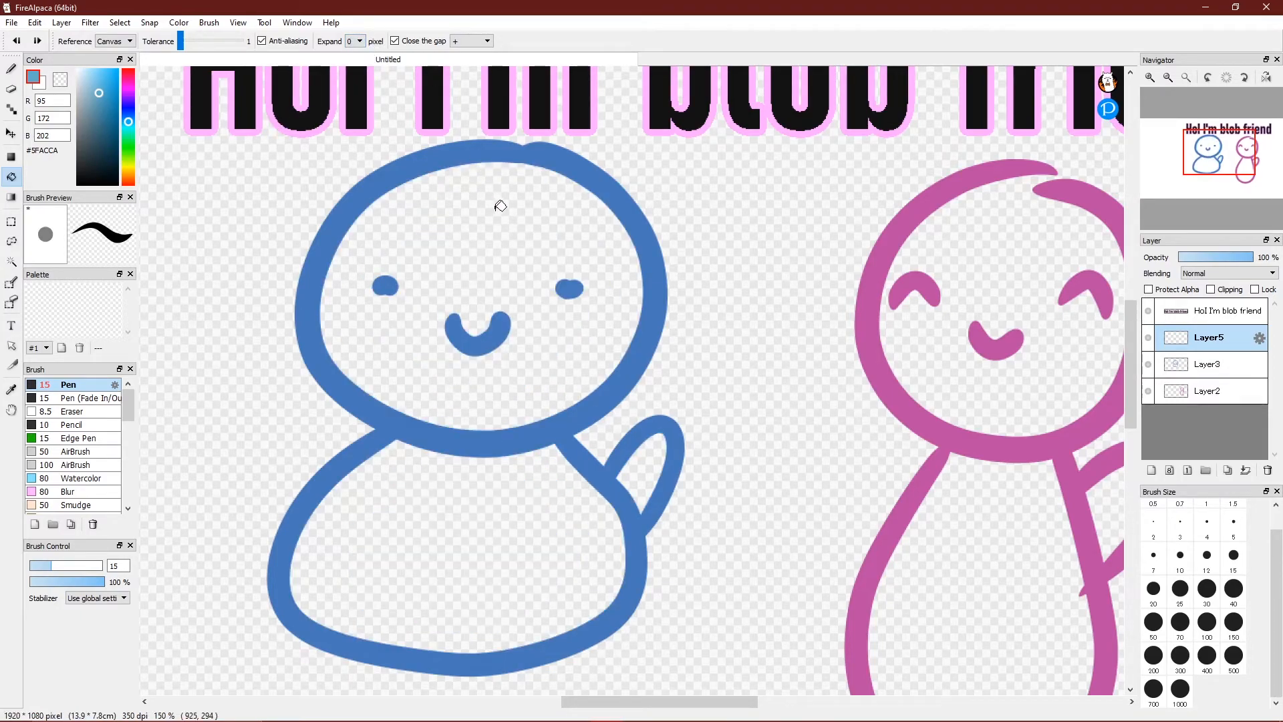
{"action": "left_click", "coordinate": [499, 207]}
{"action": "left_click", "coordinate": [556, 578]}
{"action": "left_click", "coordinate": [643, 468]}
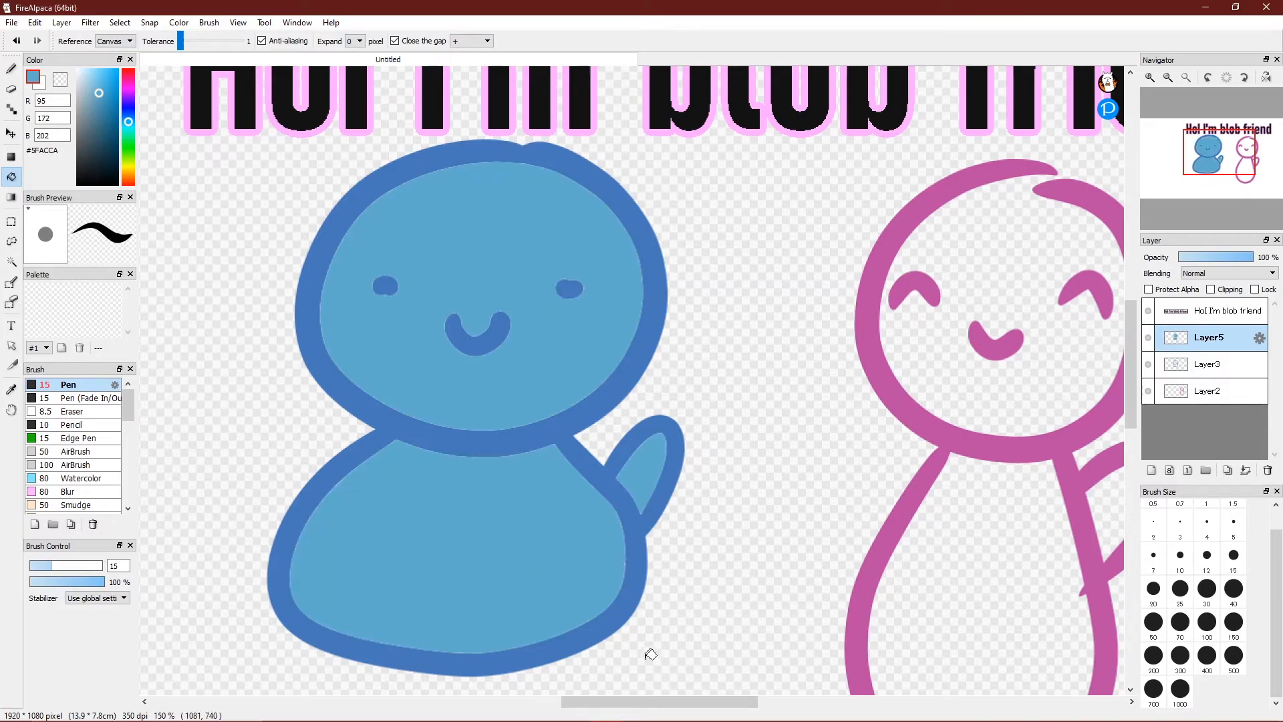
{"action": "left_click", "coordinate": [1150, 76]}
{"action": "left_click", "coordinate": [1149, 77]}
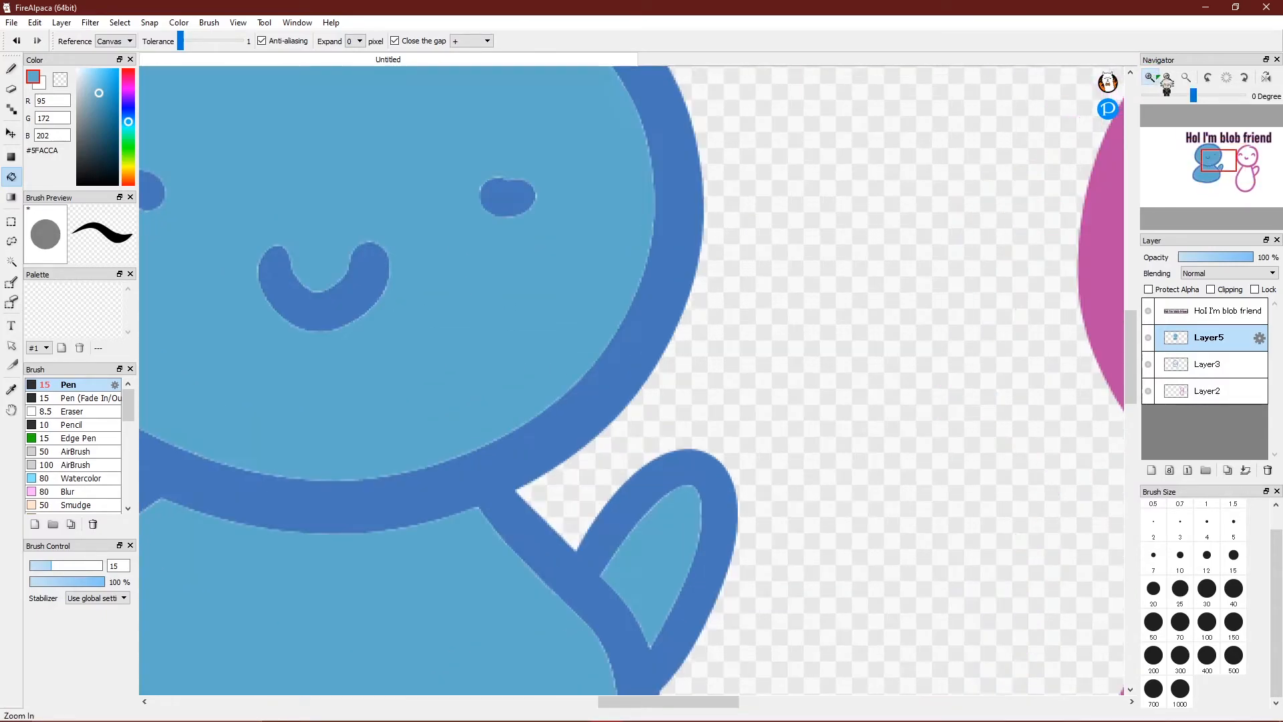
{"action": "mouse_move", "coordinate": [1197, 154]}
{"action": "left_mouse_down"}
{"action": "mouse_move", "coordinate": [1208, 175]}
{"action": "mouse_move", "coordinate": [1207, 164]}
{"action": "left_mouse_up"}
{"action": "left_click", "coordinate": [1168, 77]}
{"action": "left_click", "coordinate": [1169, 77]}
{"action": "key", "text": "ctrl+z"}
{"action": "key", "text": "ctrl+z"}
{"action": "key", "text": "ctrl+z"}
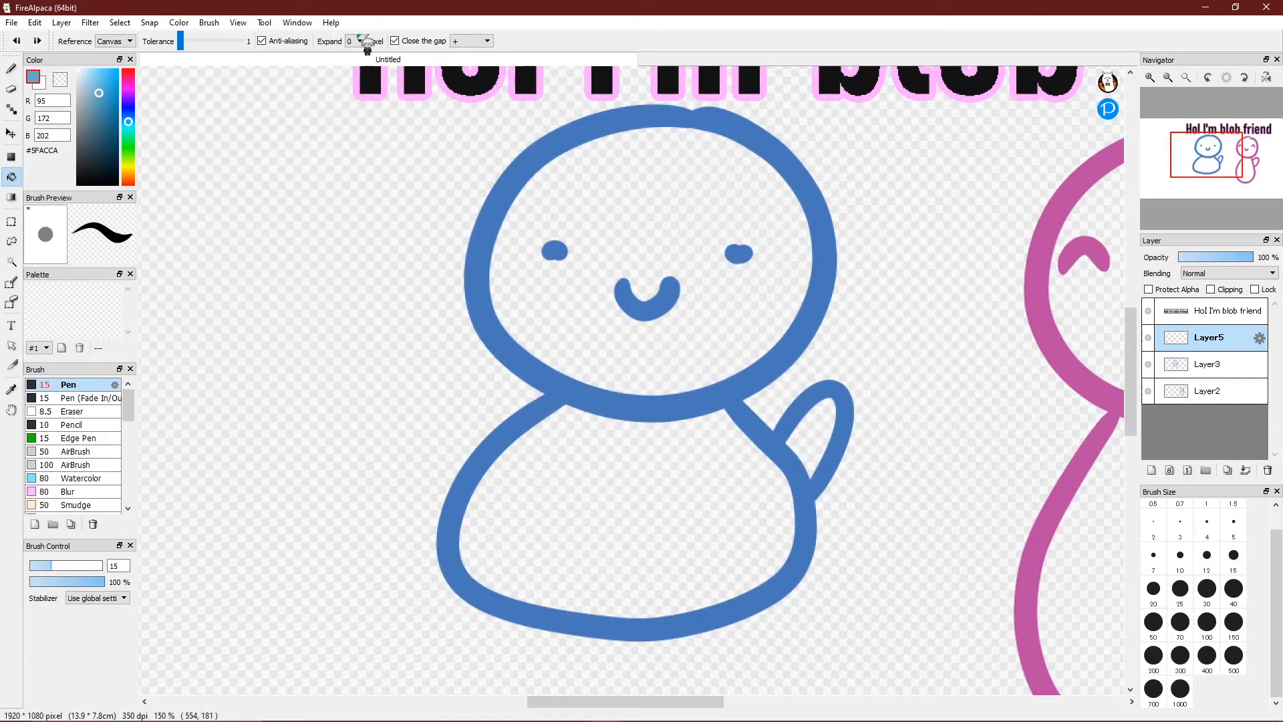
Refill the head, body and arm with 1-pixel expansion, then undo the three fills.
{"action": "left_click", "coordinate": [358, 41]}
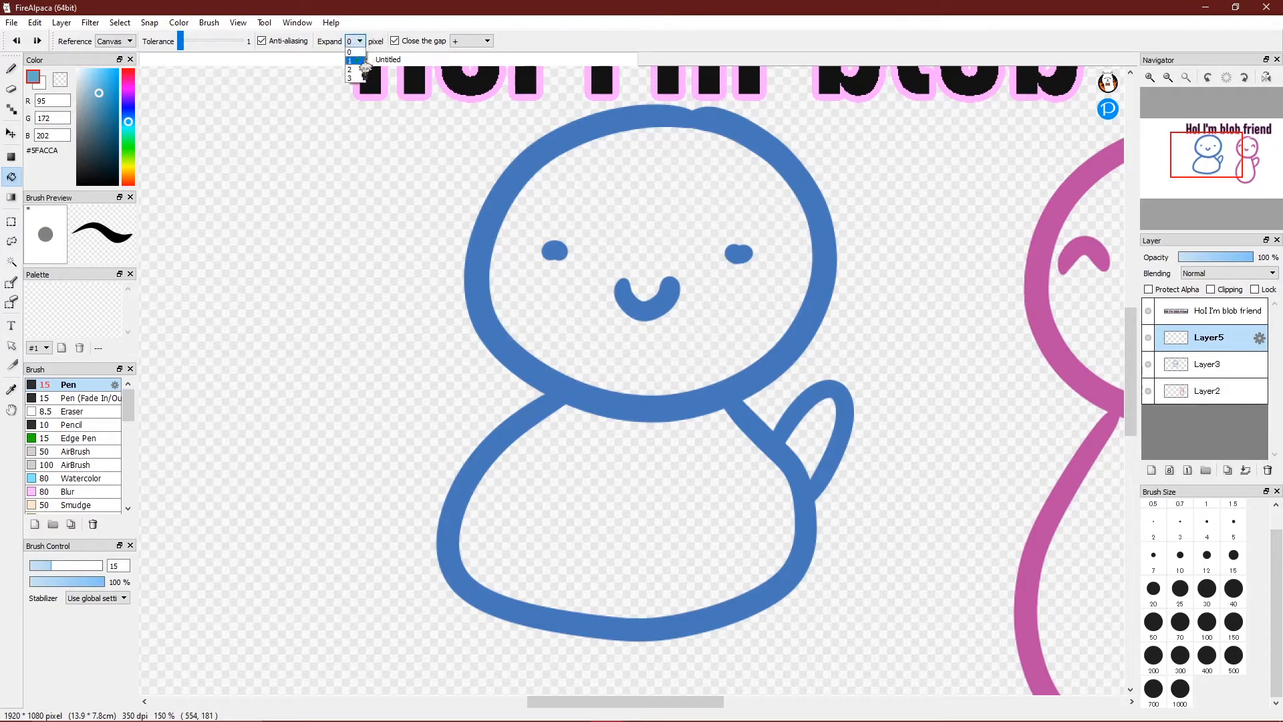
{"action": "left_click", "coordinate": [350, 61]}
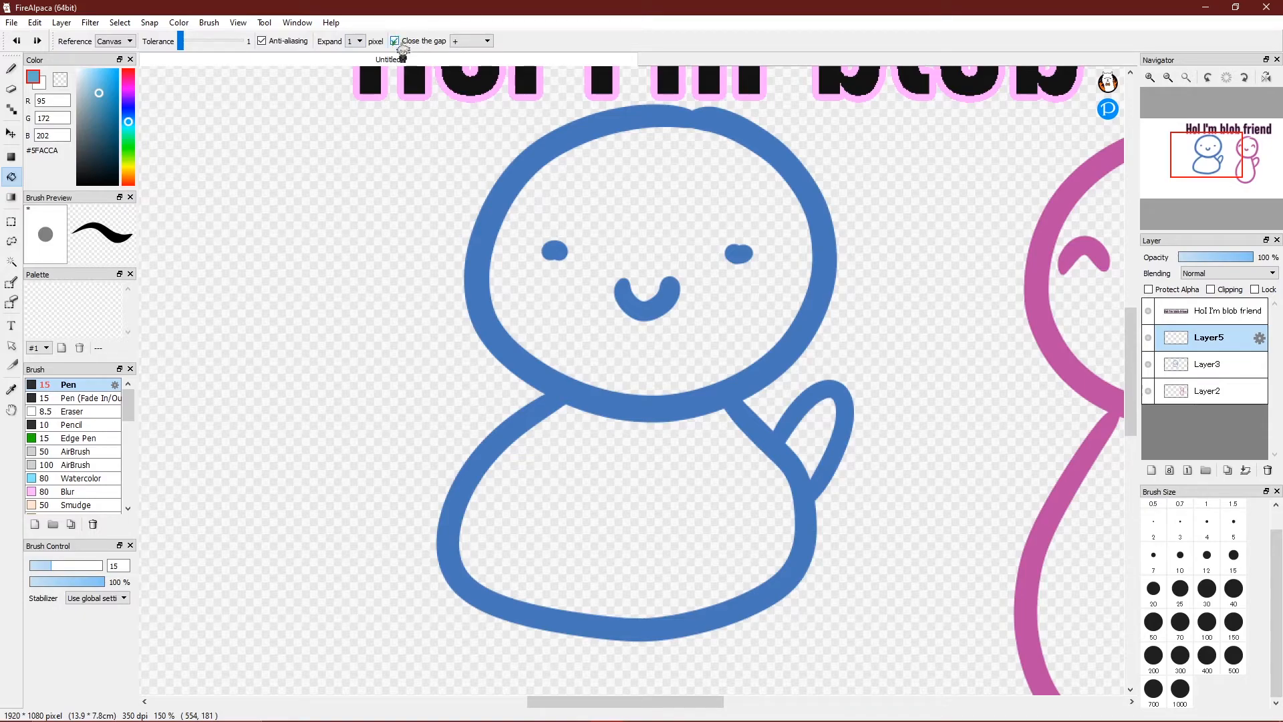
{"action": "left_click", "coordinate": [474, 42]}
{"action": "left_click", "coordinate": [471, 51]}
{"action": "left_click", "coordinate": [675, 217]}
{"action": "left_click", "coordinate": [708, 464]}
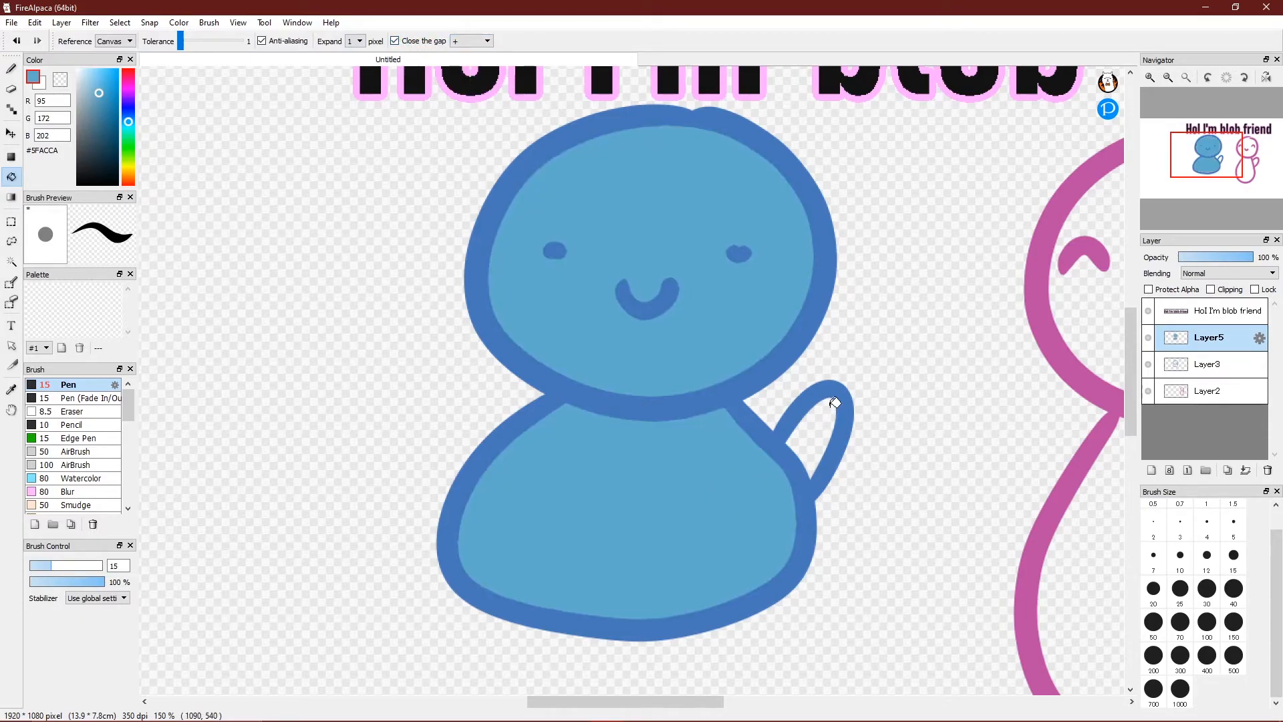
{"action": "left_click", "coordinate": [824, 431]}
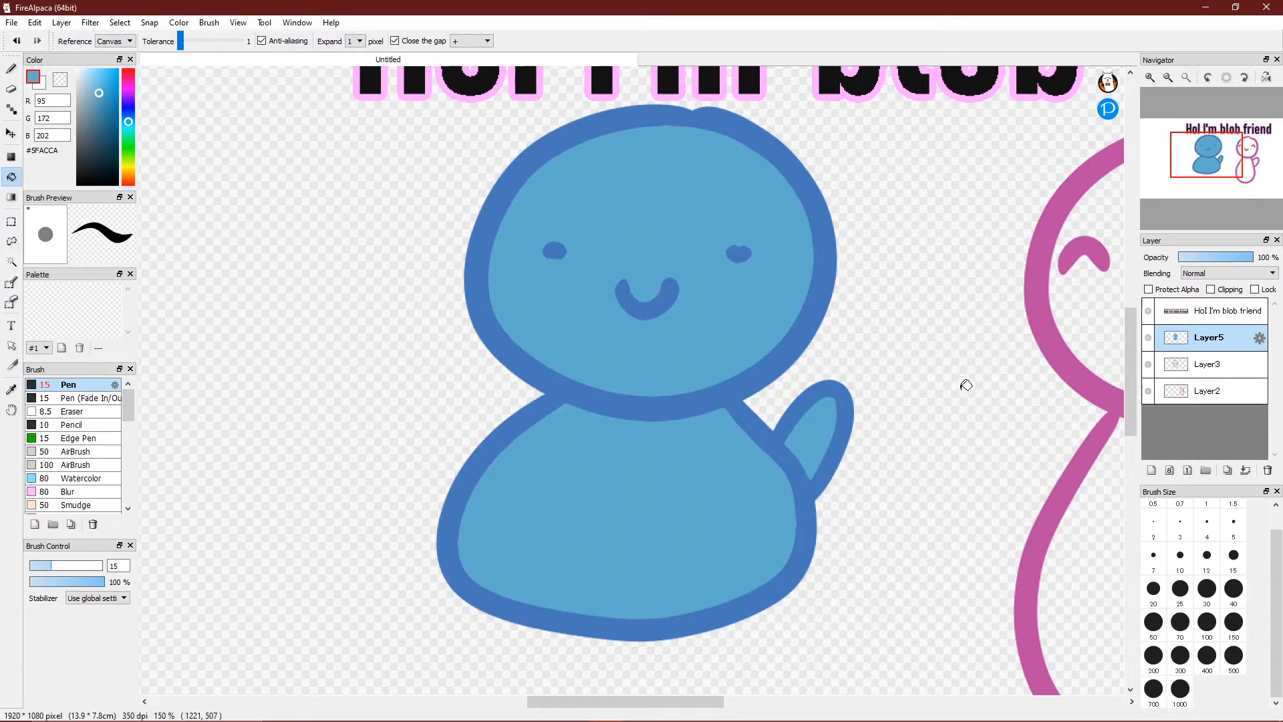
{"action": "key", "text": "ctrl+z"}
{"action": "key", "text": "ctrl+z"}
{"action": "key", "text": "ctrl+z"}
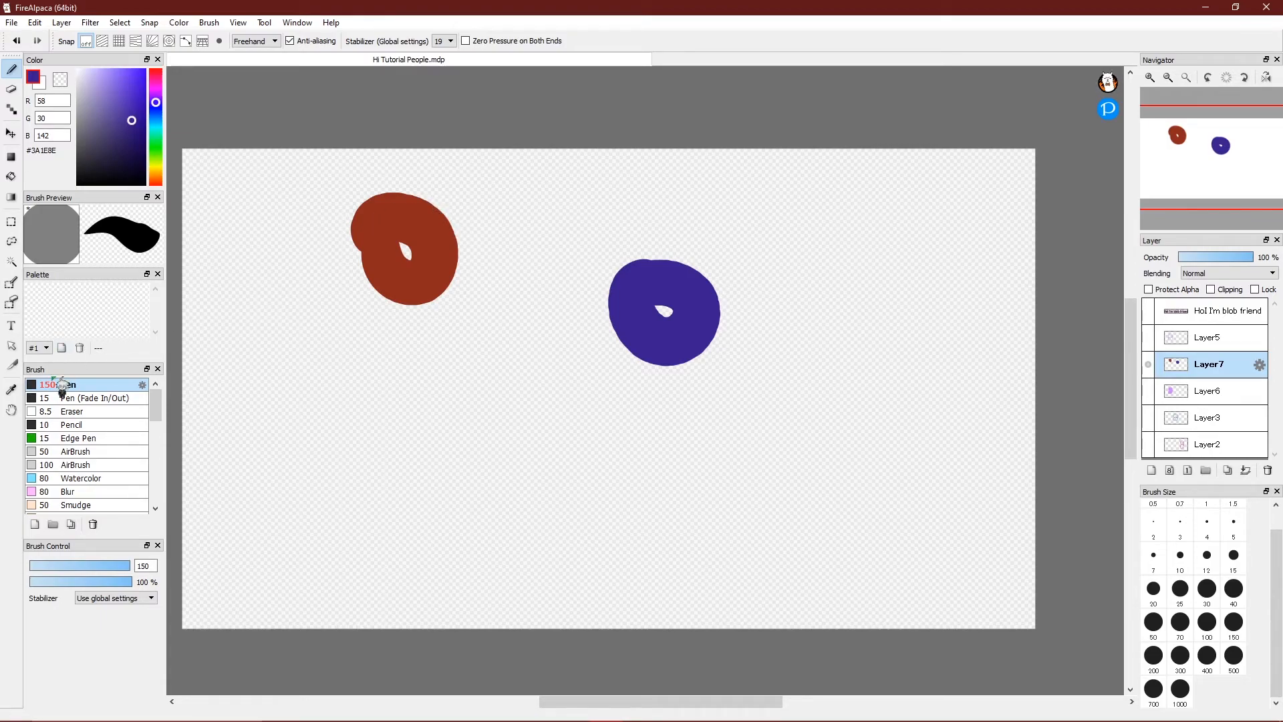
Paint a wavy pen stroke below the blue blob.
{"action": "left_click", "coordinate": [16, 390]}
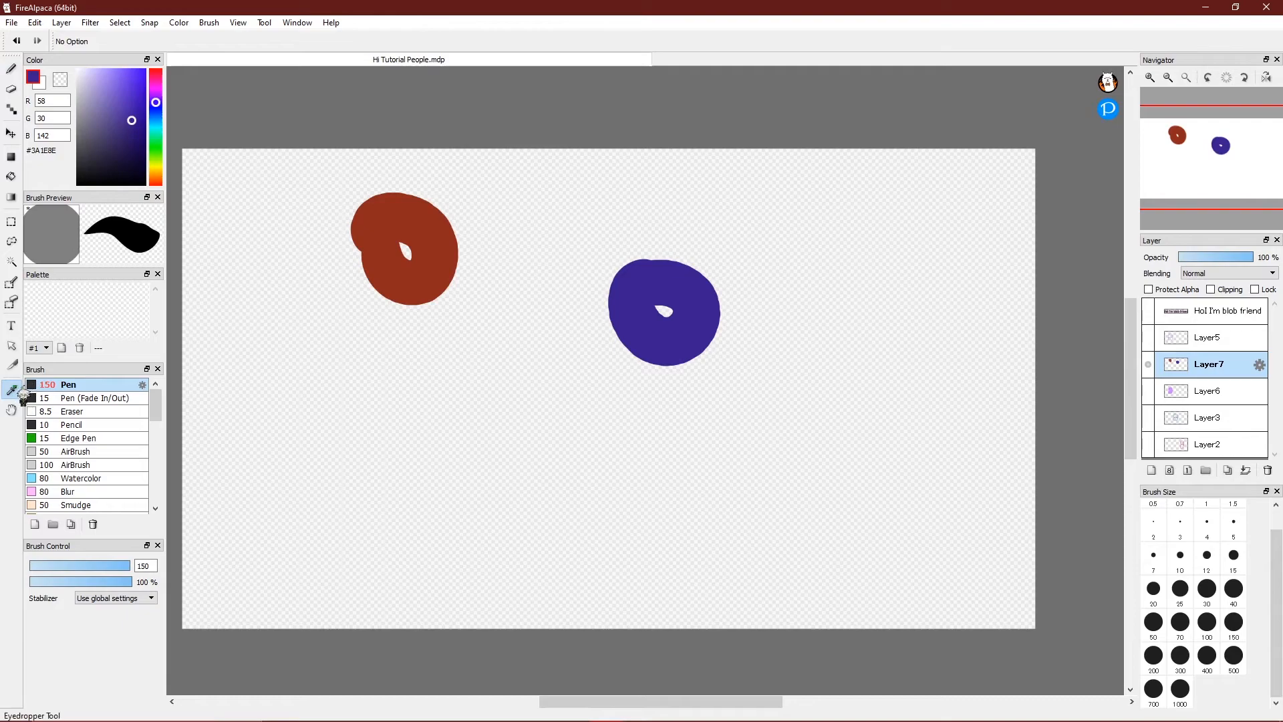
{"action": "left_click", "coordinate": [11, 69]}
{"action": "mouse_move", "coordinate": [542, 401]}
{"action": "left_mouse_down"}
{"action": "mouse_move", "coordinate": [590, 421]}
{"action": "mouse_move", "coordinate": [629, 477]}
{"action": "mouse_move", "coordinate": [665, 434]}
{"action": "left_mouse_up"}
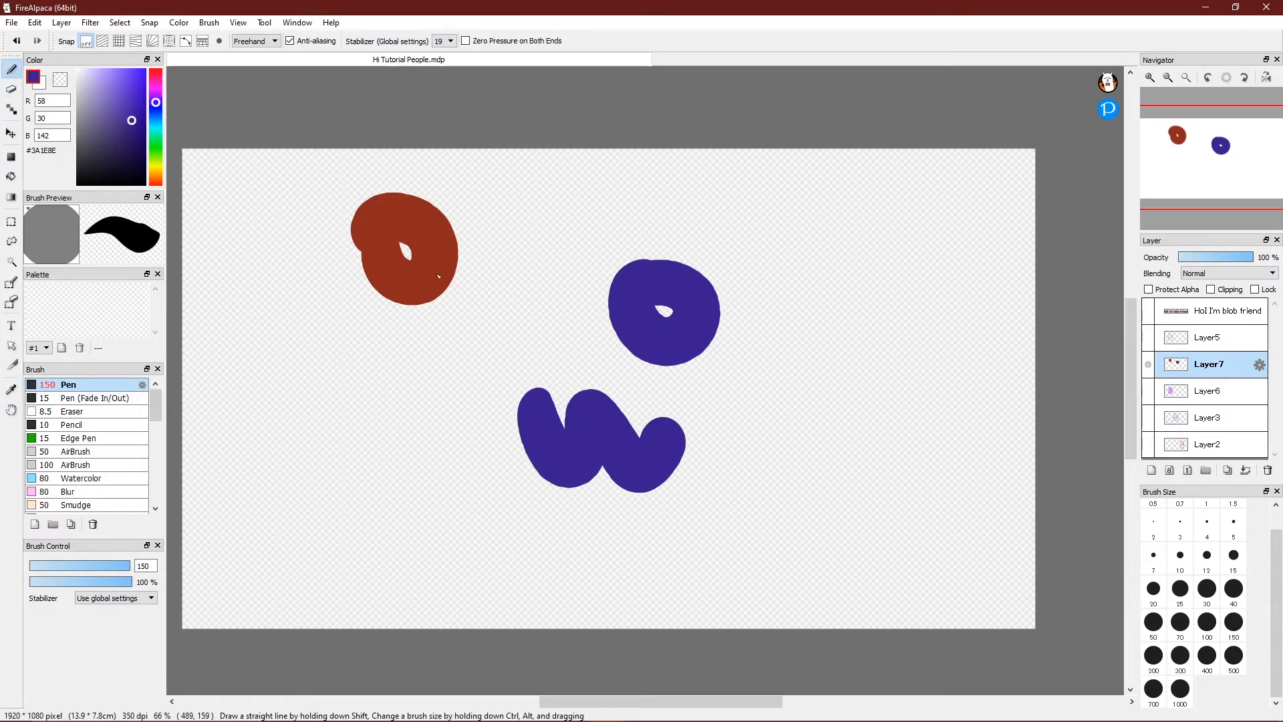
Sample red from the red blob and paint a wavy red stroke beneath it.
{"action": "left_click", "coordinate": [11, 390]}
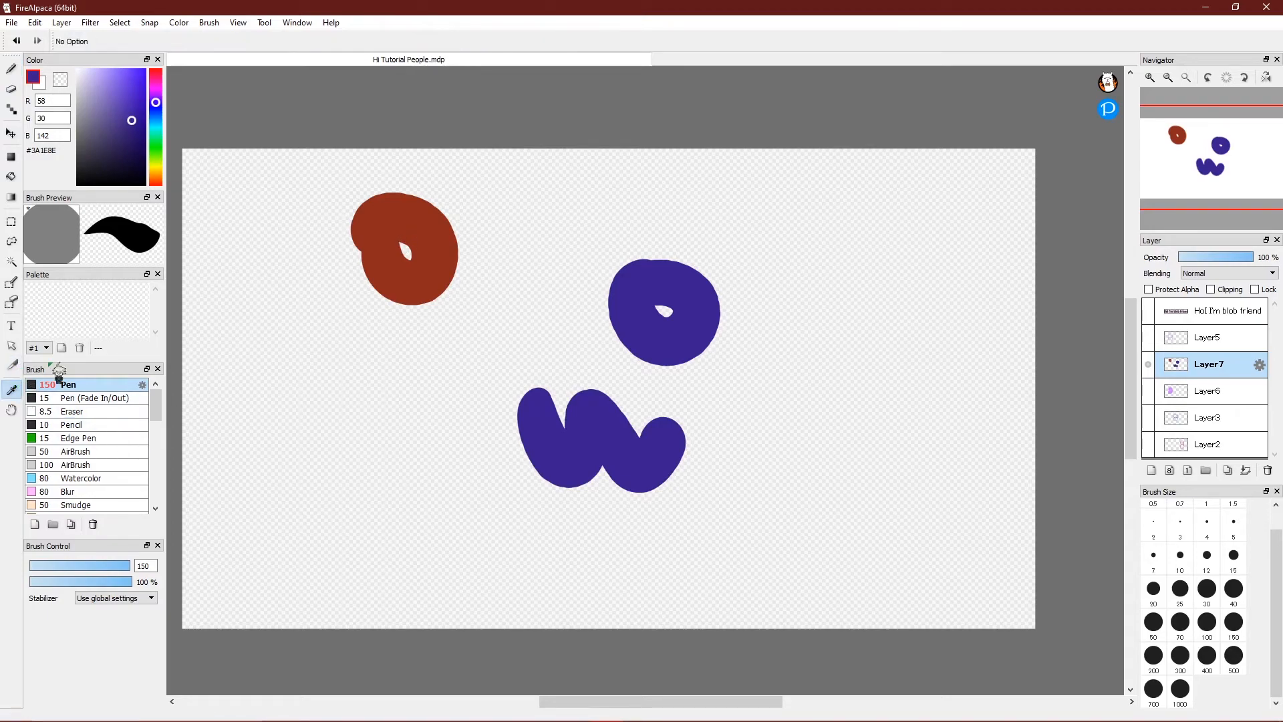
{"action": "left_click", "coordinate": [426, 214]}
{"action": "left_click", "coordinate": [10, 68]}
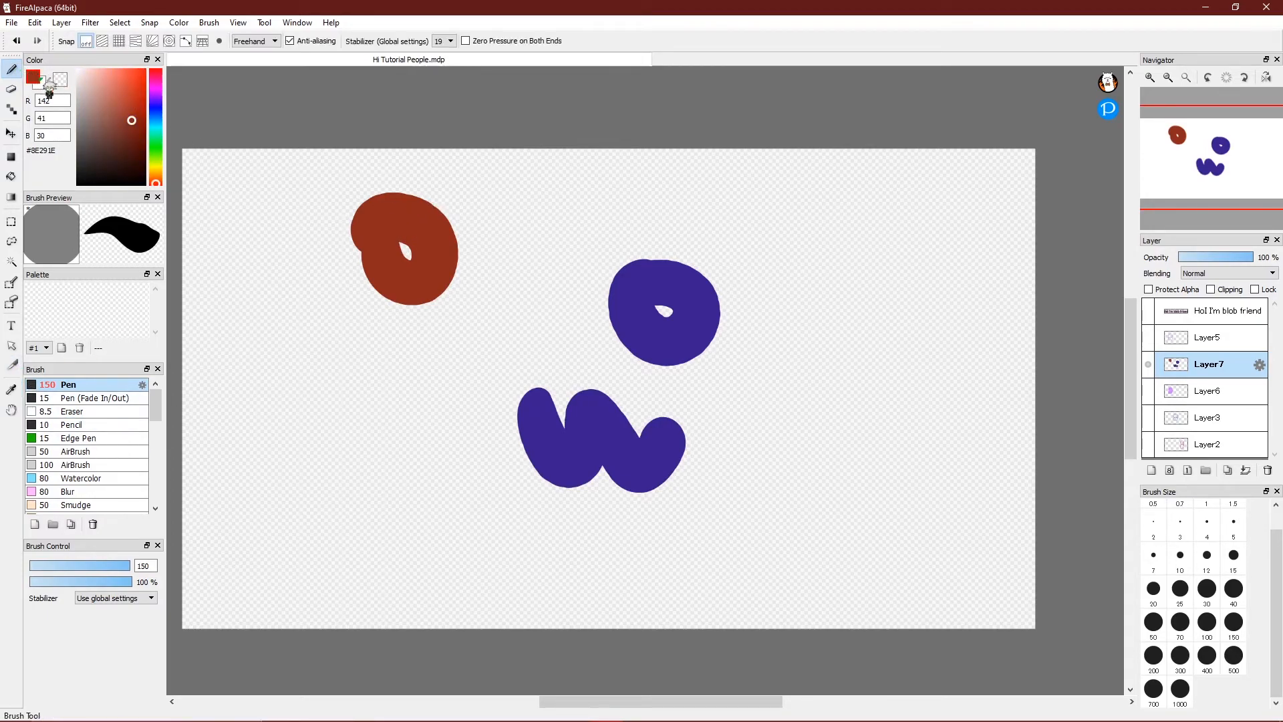
{"action": "mouse_move", "coordinate": [372, 358]}
{"action": "left_mouse_down"}
{"action": "mouse_move", "coordinate": [479, 356]}
{"action": "mouse_move", "coordinate": [501, 327]}
{"action": "left_mouse_up"}
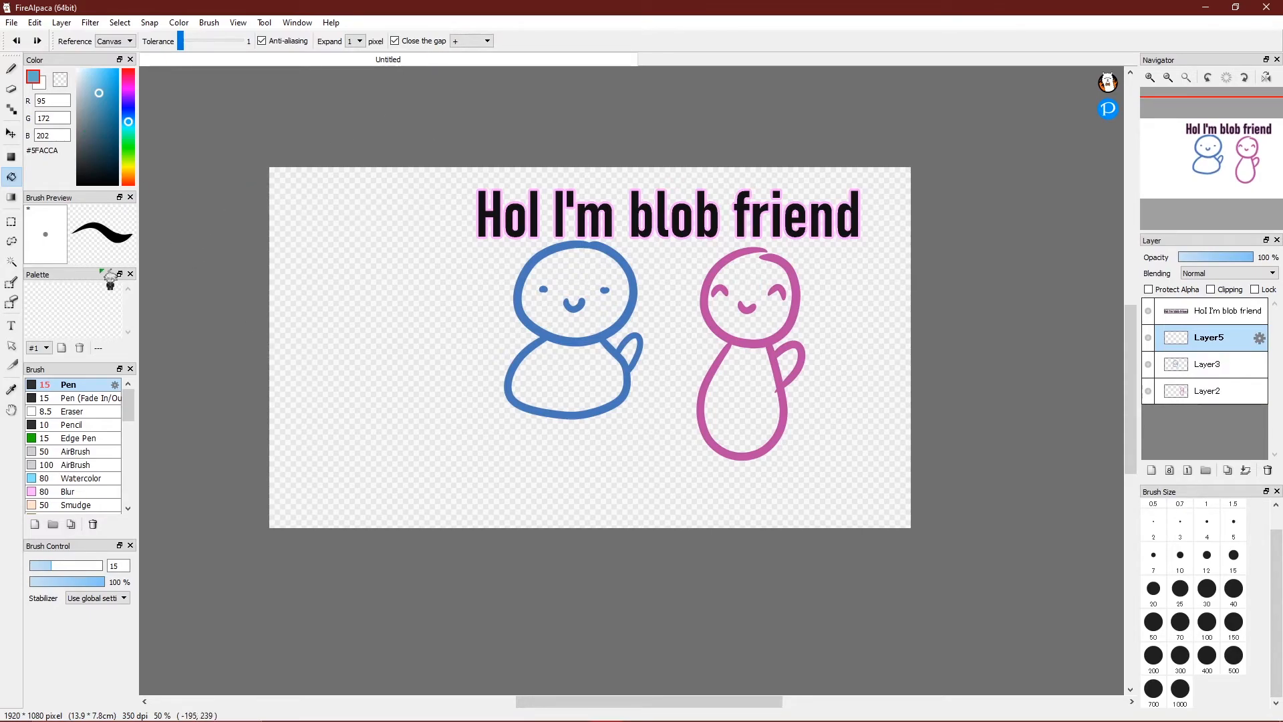
Pick the Gradient tool and hide the blue blob, pink blob and text layers.
{"action": "left_click", "coordinate": [12, 197]}
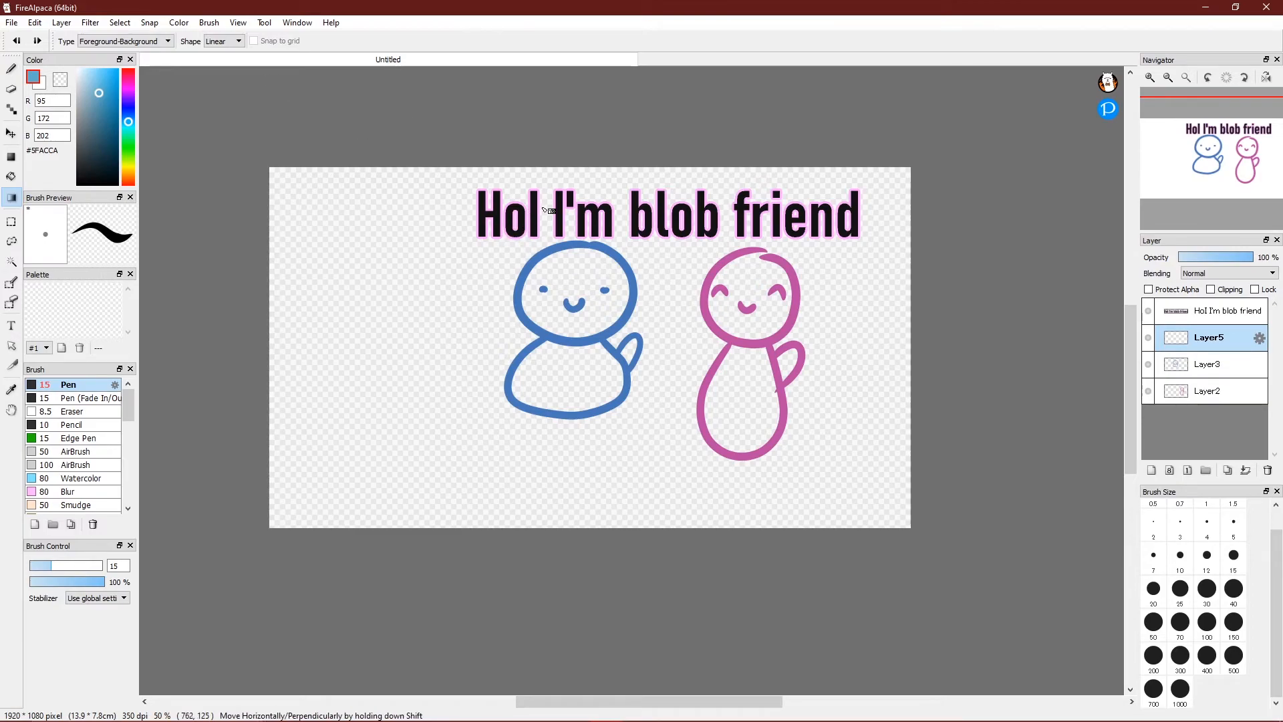
{"action": "left_click", "coordinate": [1148, 364]}
{"action": "left_click", "coordinate": [1148, 390]}
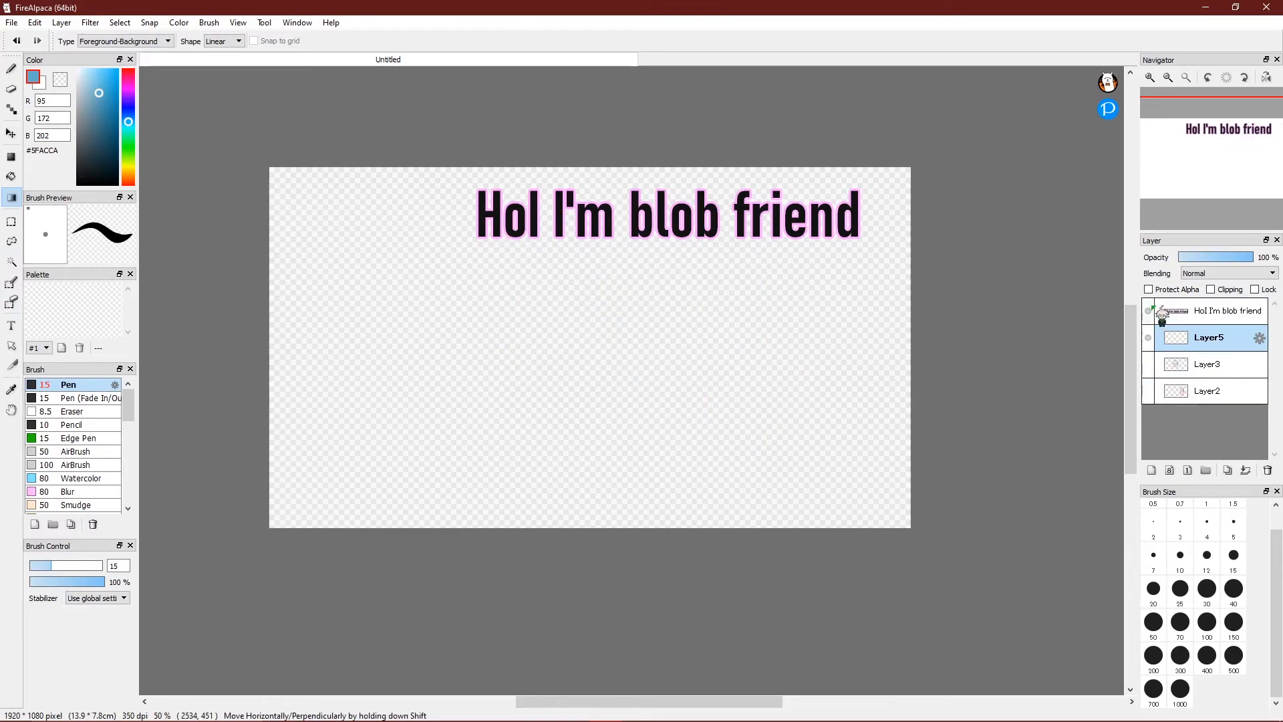
{"action": "left_click", "coordinate": [1150, 310]}
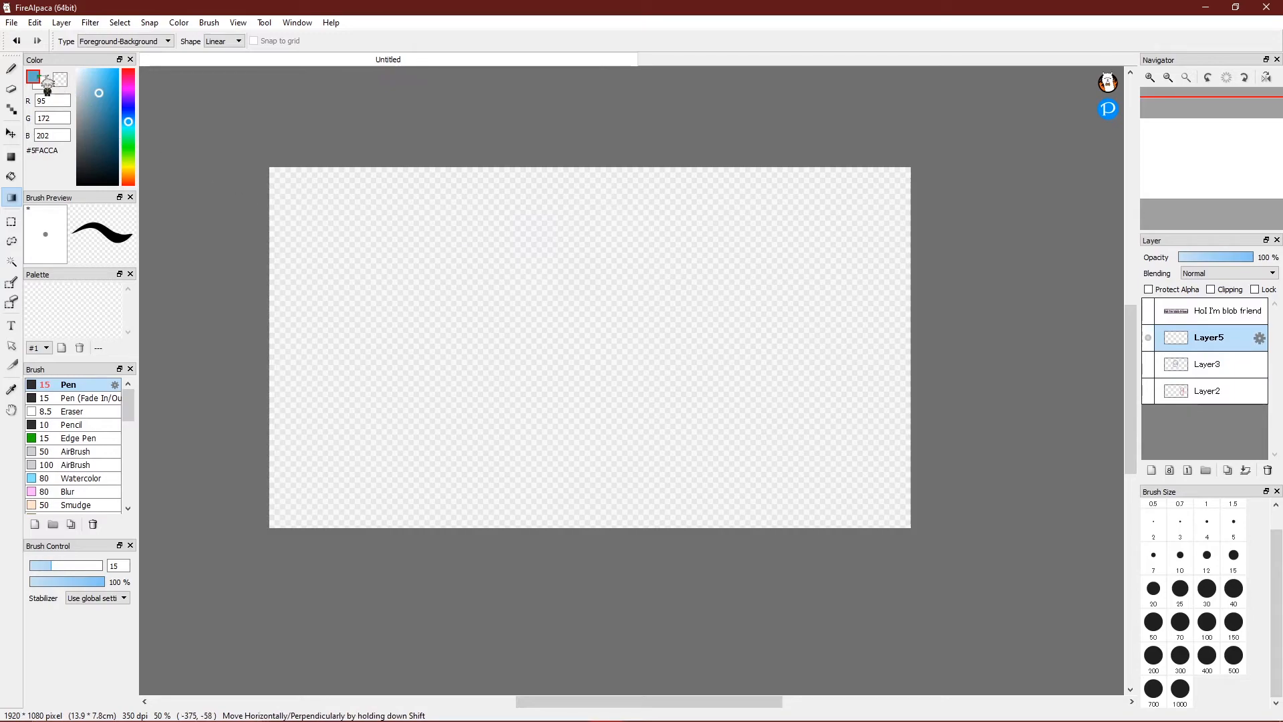
Set the gradient type to Transparent-Foreground and drag a linear transparent-to-blue gradient.
{"action": "left_click", "coordinate": [162, 42]}
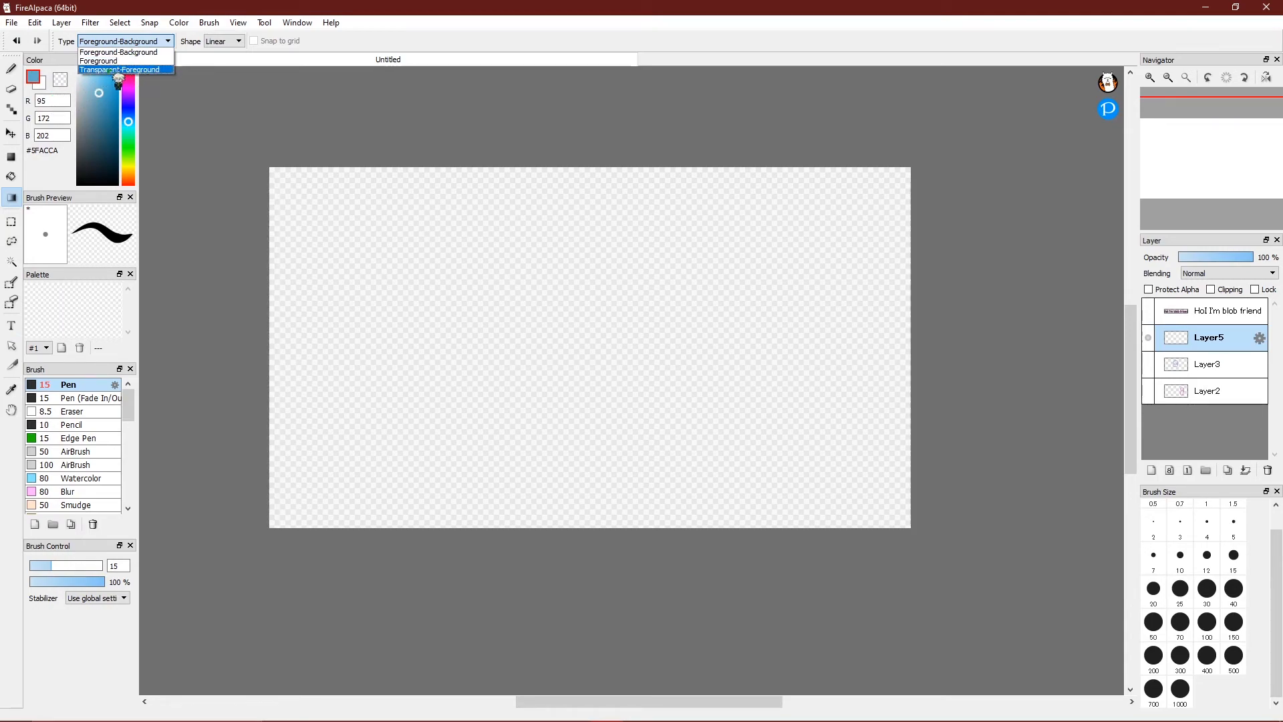
{"action": "left_click", "coordinate": [111, 69]}
{"action": "left_click_drag", "start_coordinate": [562, 260], "coordinate": [586, 366]}
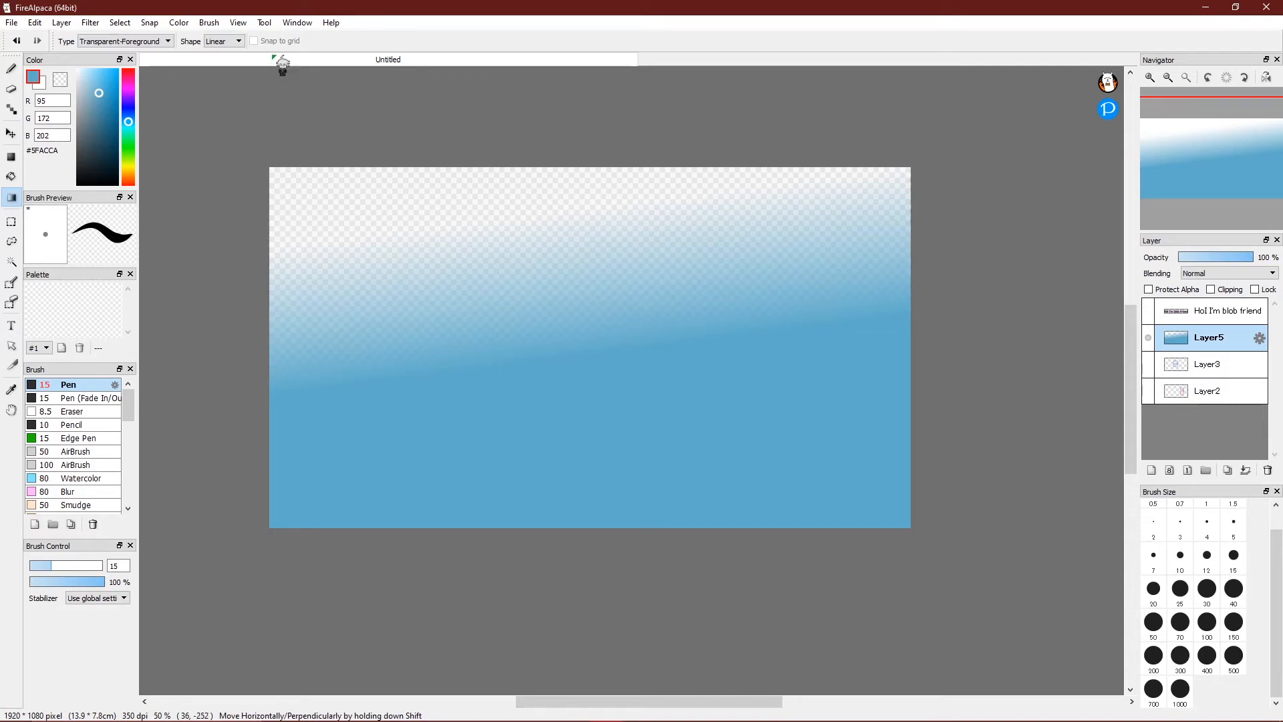
Test a circular gradient, undo it, and switch the shape back to linear.
{"action": "left_click", "coordinate": [236, 41]}
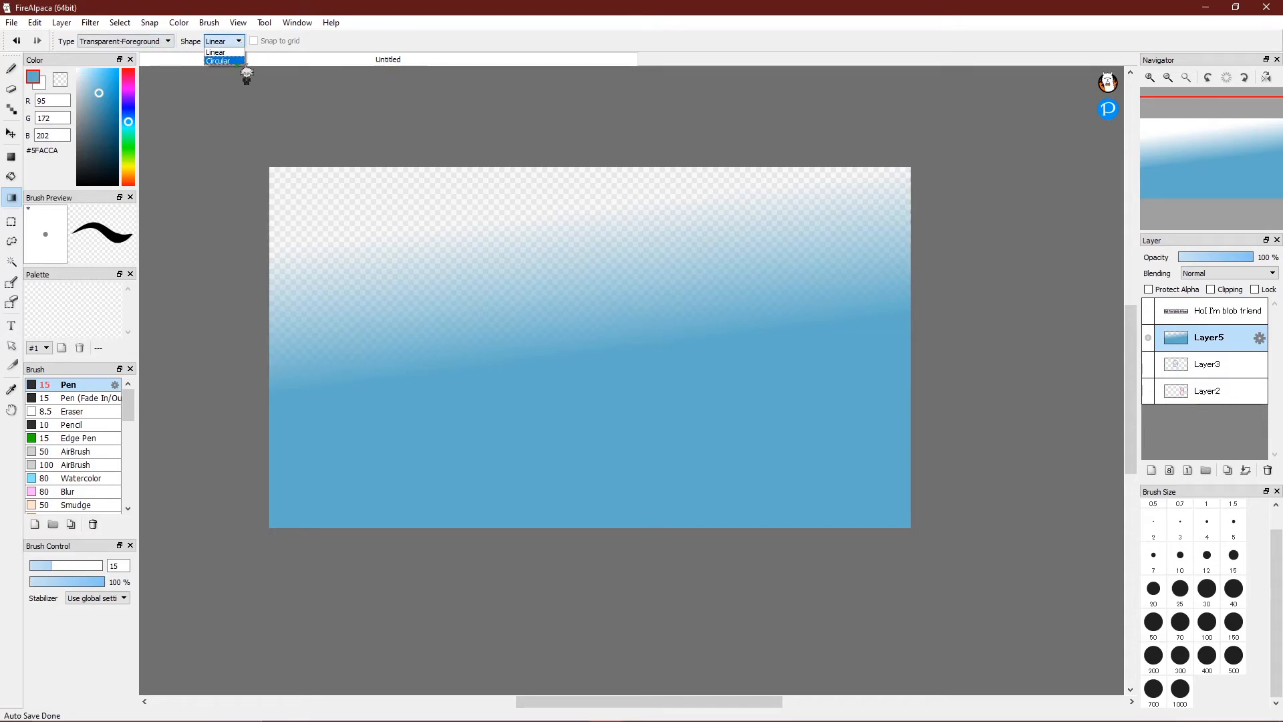
{"action": "left_click", "coordinate": [333, 89]}
{"action": "left_click", "coordinate": [238, 42]}
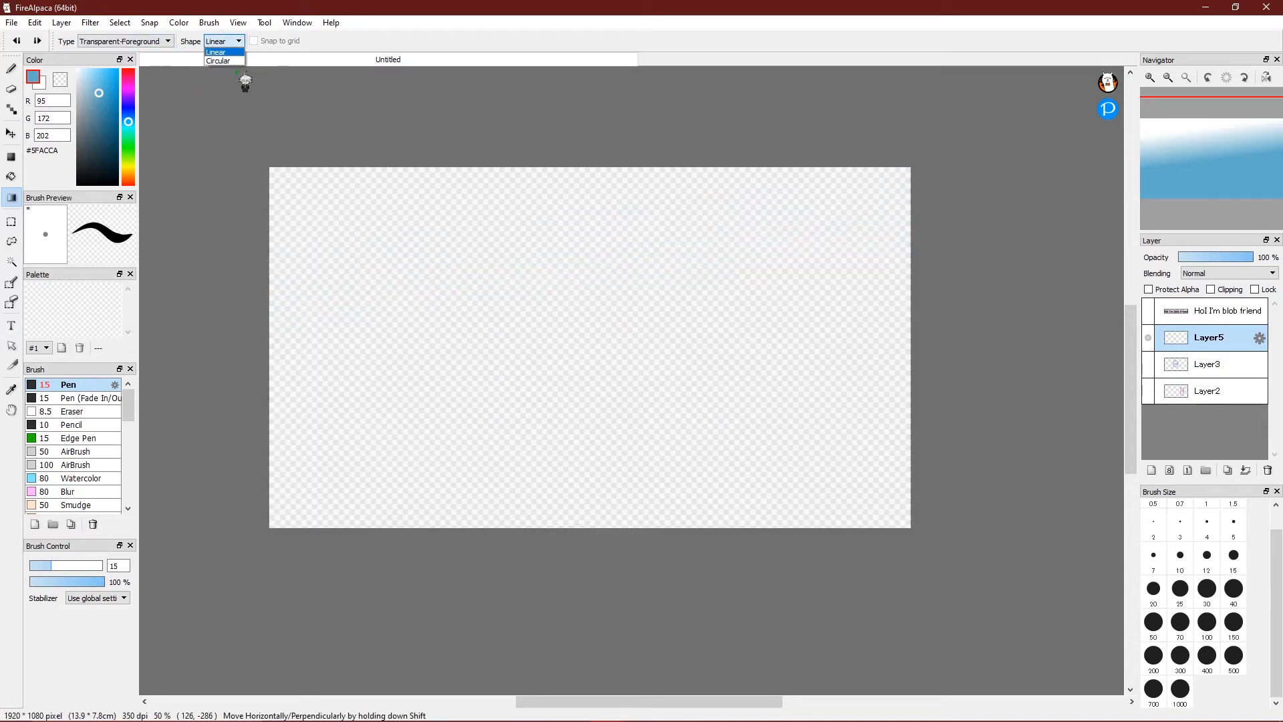
{"action": "left_click", "coordinate": [227, 59]}
{"action": "left_click_drag", "start_coordinate": [532, 293], "coordinate": [641, 372]}
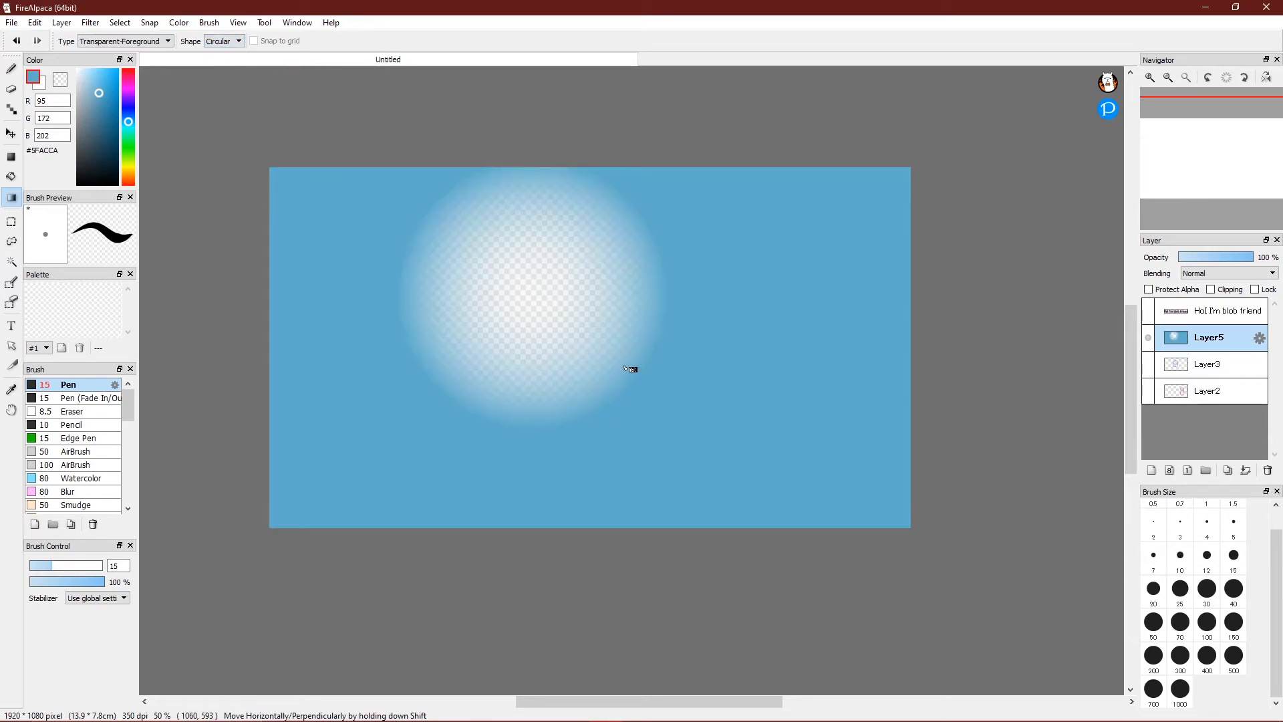
{"action": "key", "text": "ctrl+z"}
{"action": "left_click", "coordinate": [220, 42]}
{"action": "left_click", "coordinate": [221, 52]}
{"action": "left_click", "coordinate": [144, 42]}
{"action": "left_click", "coordinate": [145, 61]}
{"action": "left_click_drag", "start_coordinate": [555, 409], "coordinate": [563, 274]}
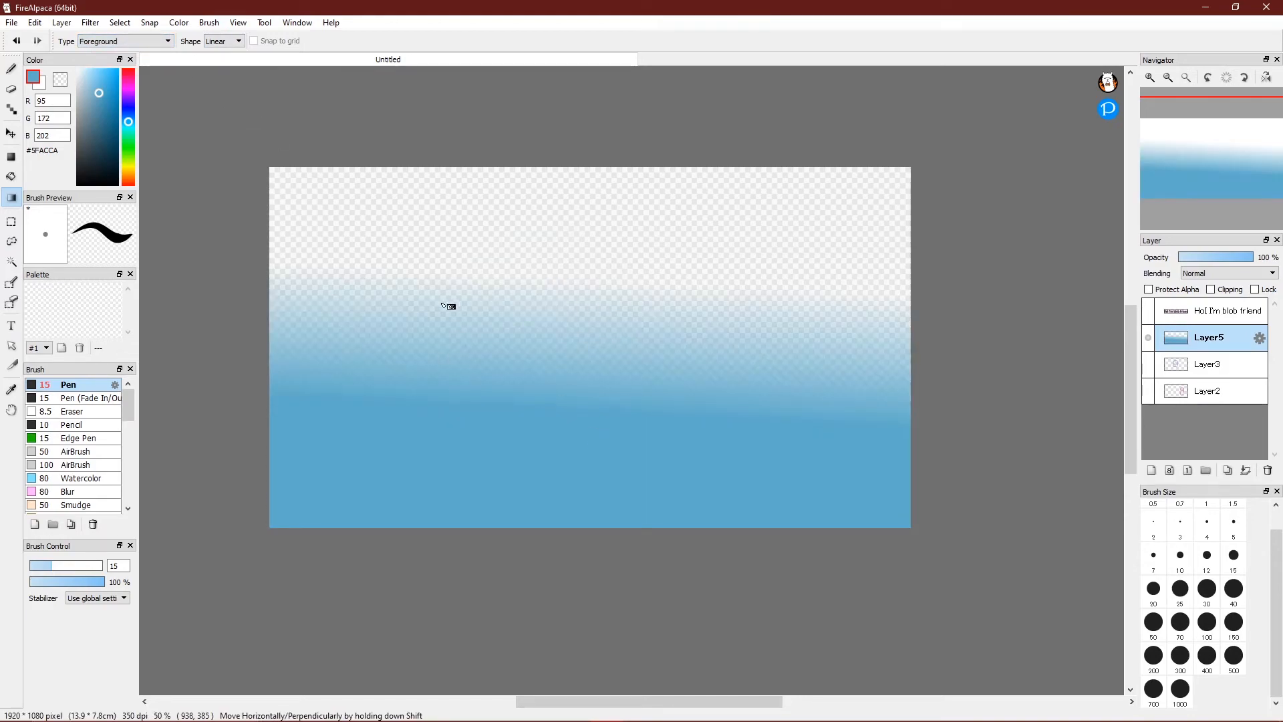
{"action": "key", "text": "ctrl+z"}
{"action": "left_click", "coordinate": [161, 41]}
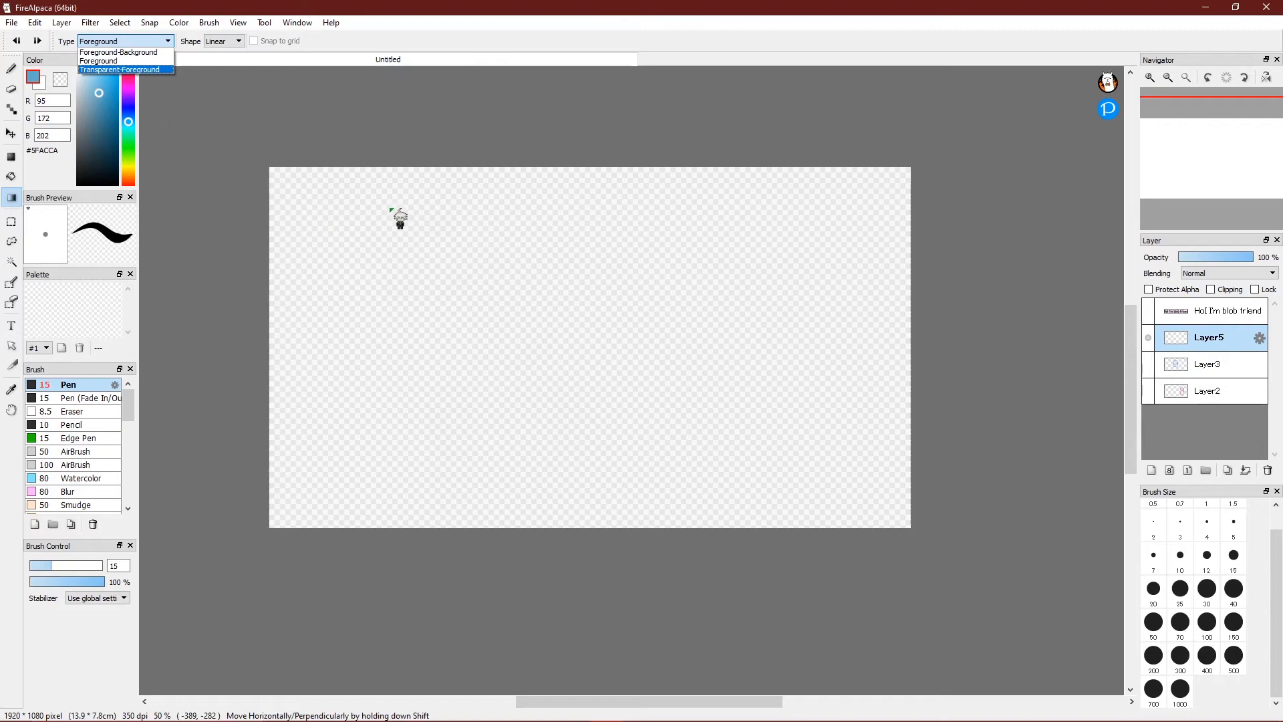
{"action": "left_click", "coordinate": [110, 52]}
{"action": "left_click", "coordinate": [123, 41]}
{"action": "left_click", "coordinate": [107, 63]}
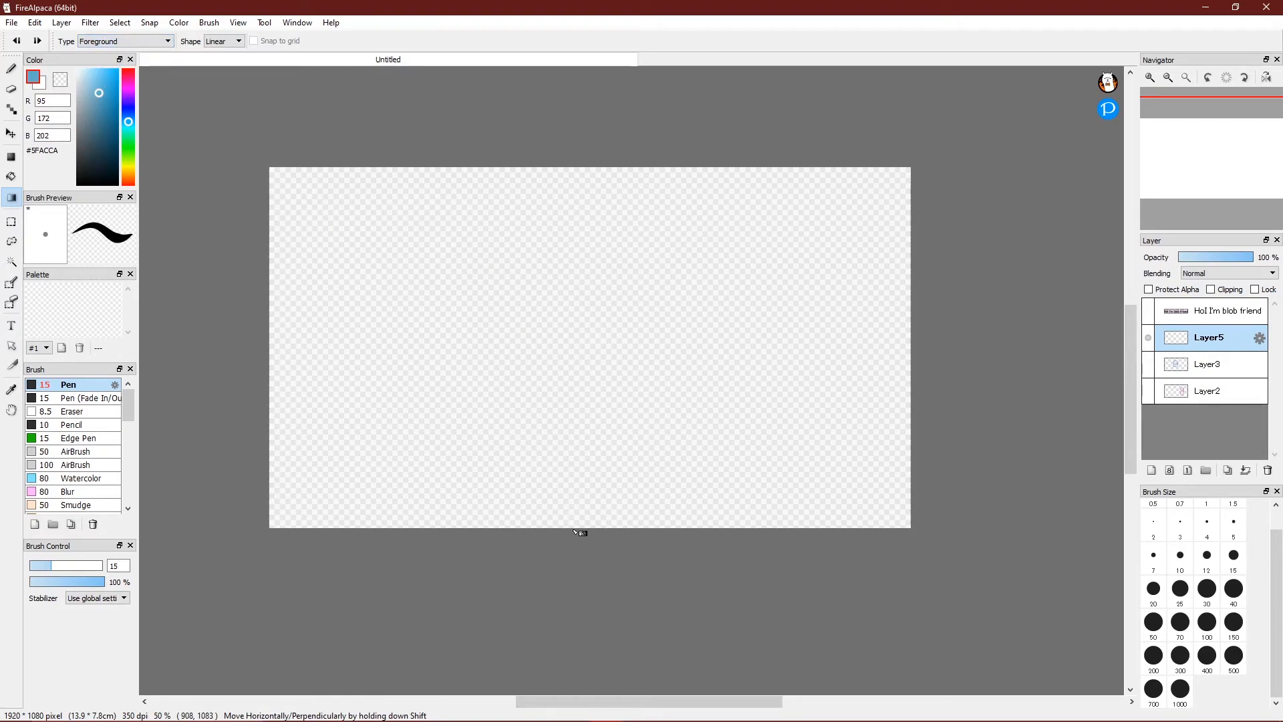
{"action": "left_click_drag", "start_coordinate": [575, 533], "coordinate": [572, 352]}
{"action": "key", "text": "ctrl+z"}
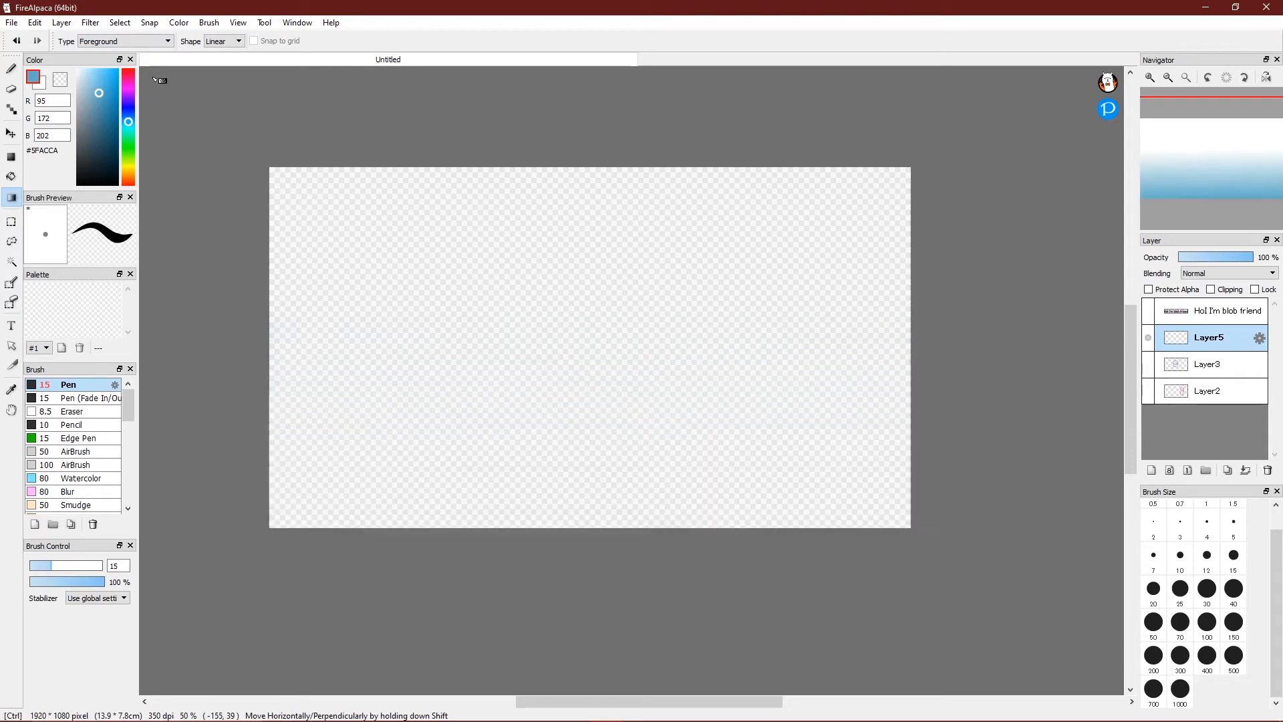
{"action": "left_click", "coordinate": [153, 41]}
{"action": "left_click", "coordinate": [151, 52]}
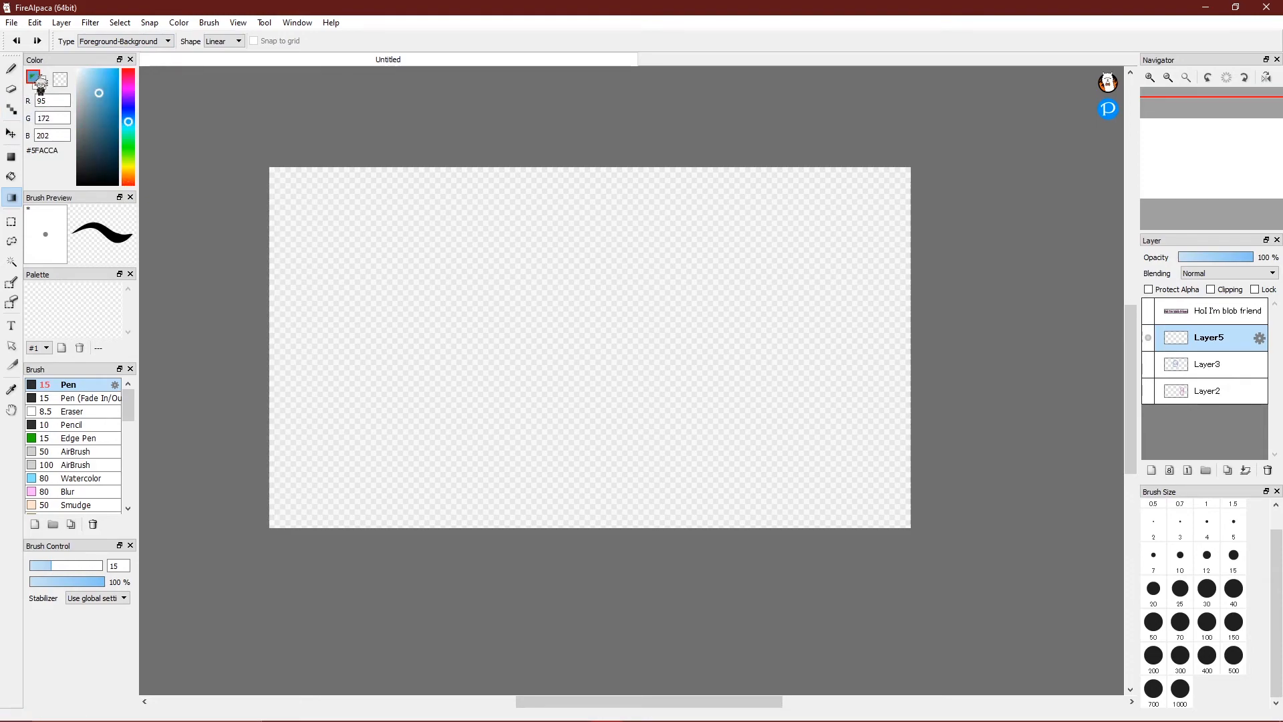
{"action": "left_click_drag", "start_coordinate": [555, 461], "coordinate": [535, 282]}
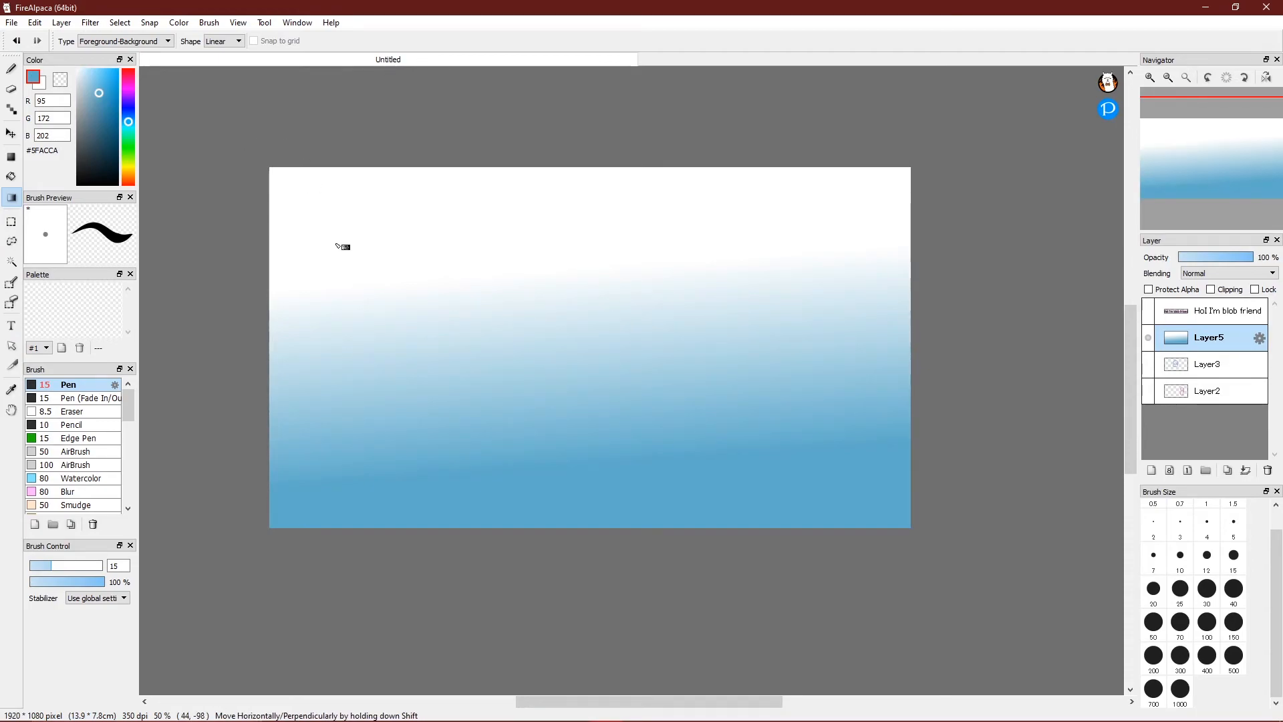
{"action": "key", "text": "ctrl+z"}
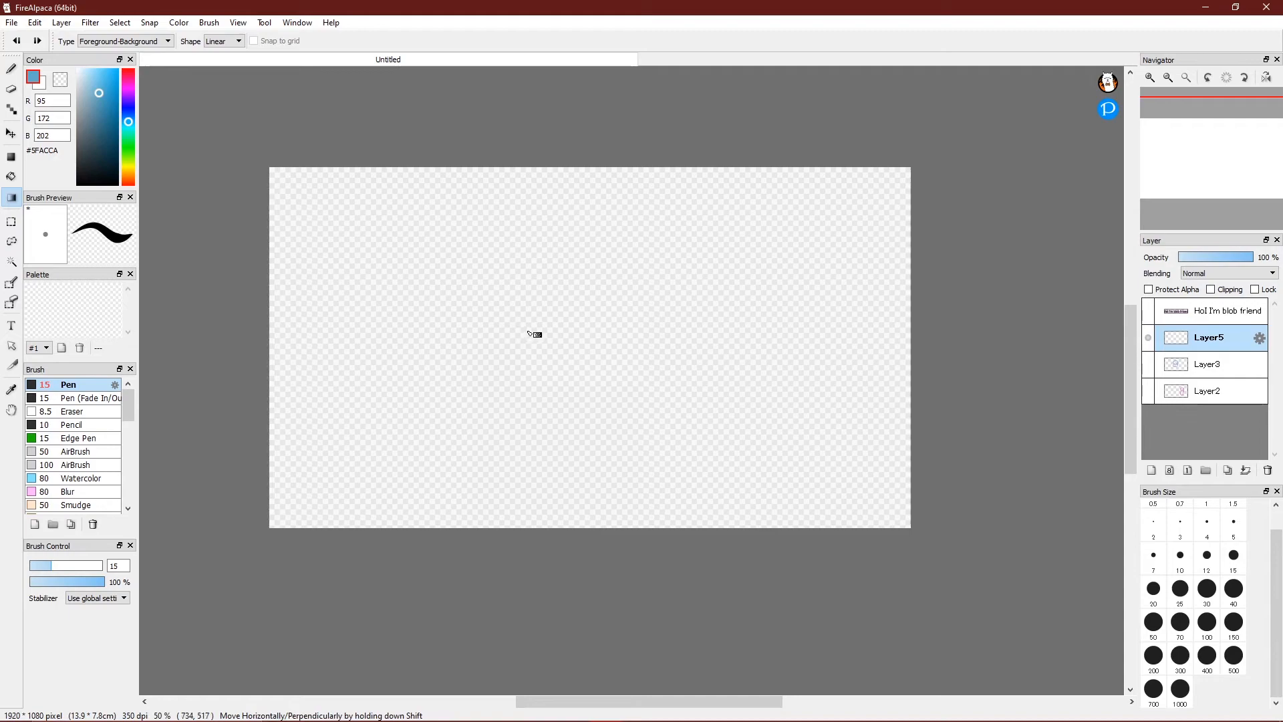
{"action": "left_click", "coordinate": [39, 77]}
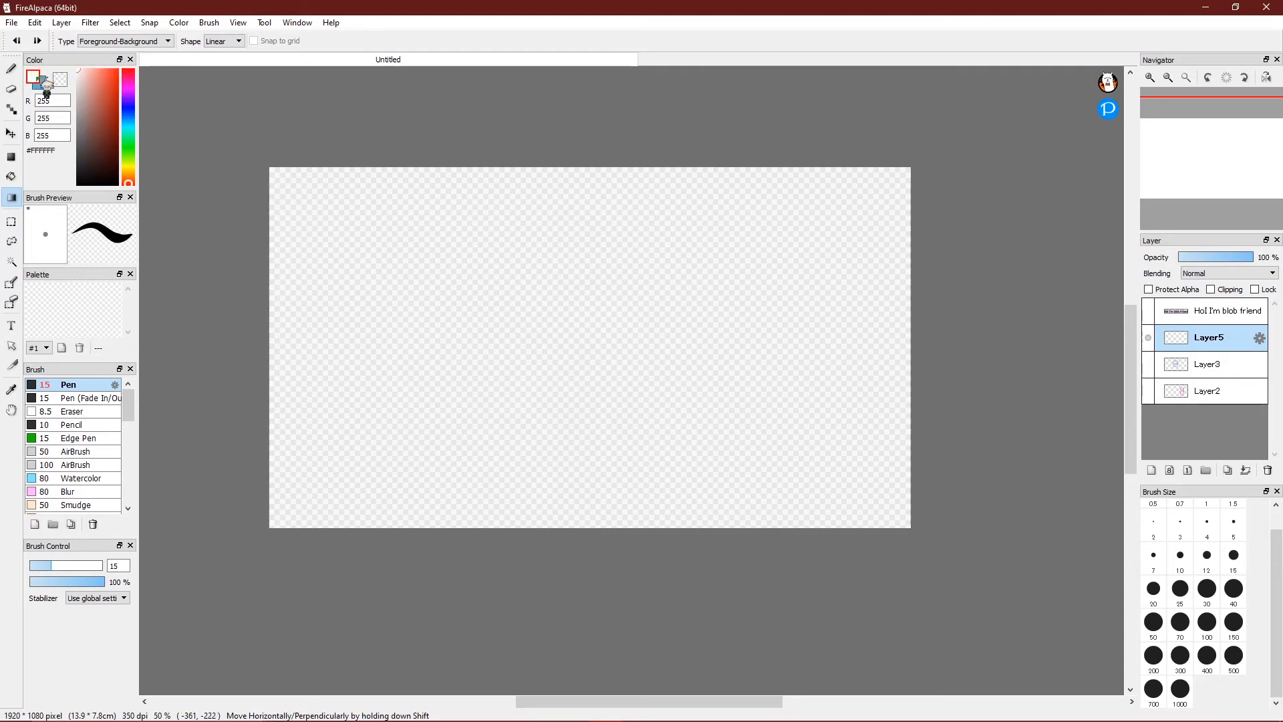
{"action": "left_click", "coordinate": [42, 80]}
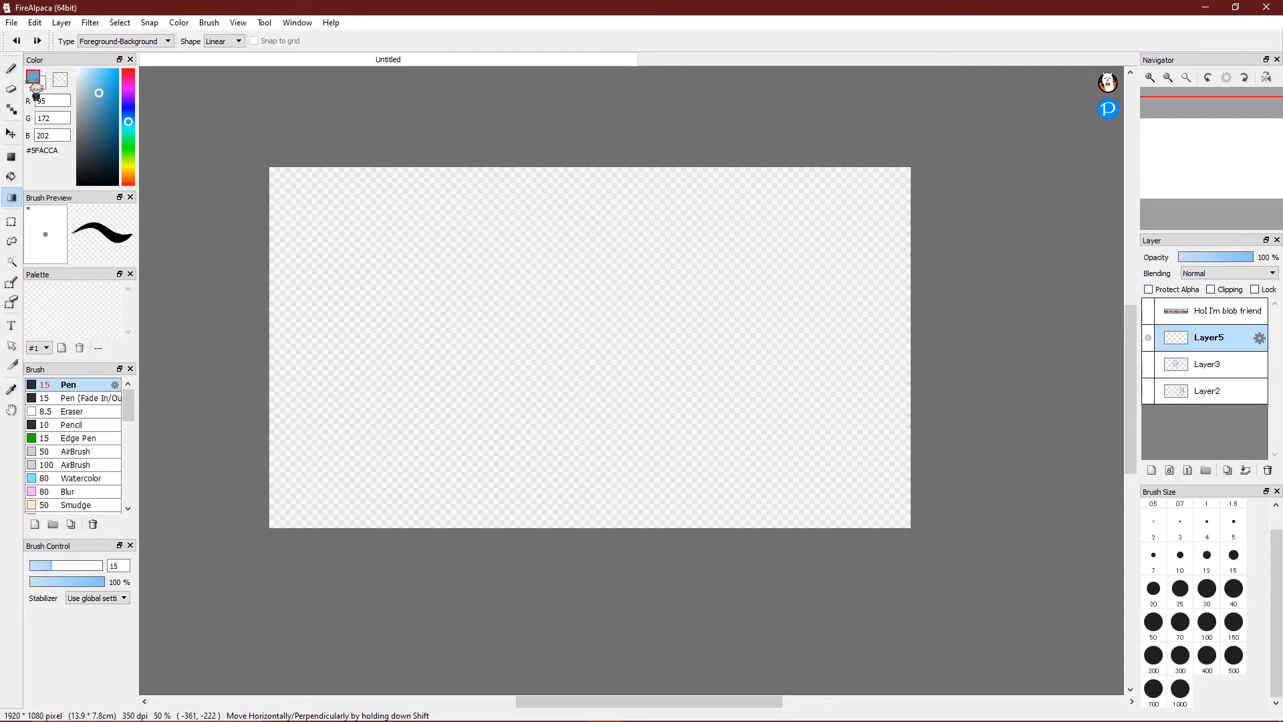
{"action": "left_click", "coordinate": [42, 80]}
{"action": "left_click", "coordinate": [43, 81]}
{"action": "left_click", "coordinate": [44, 82]}
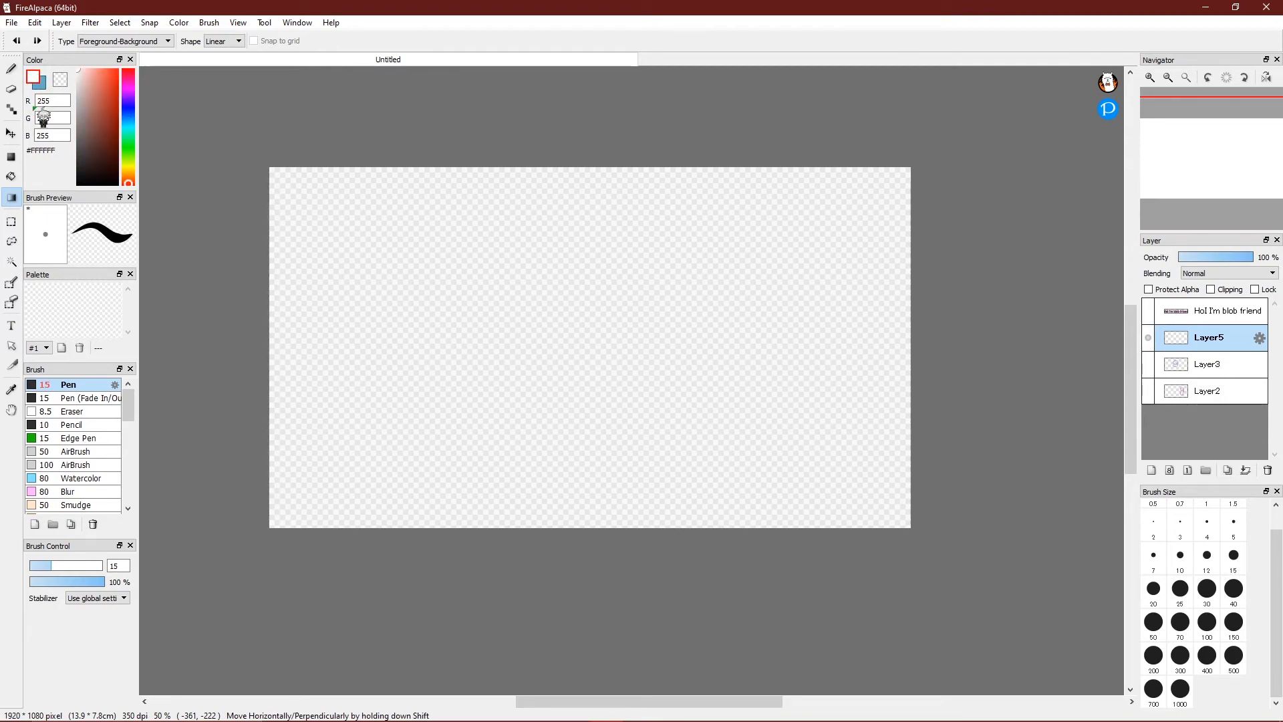
{"action": "key", "text": "x"}
{"action": "key", "text": "x"}
{"action": "key", "text": "x"}
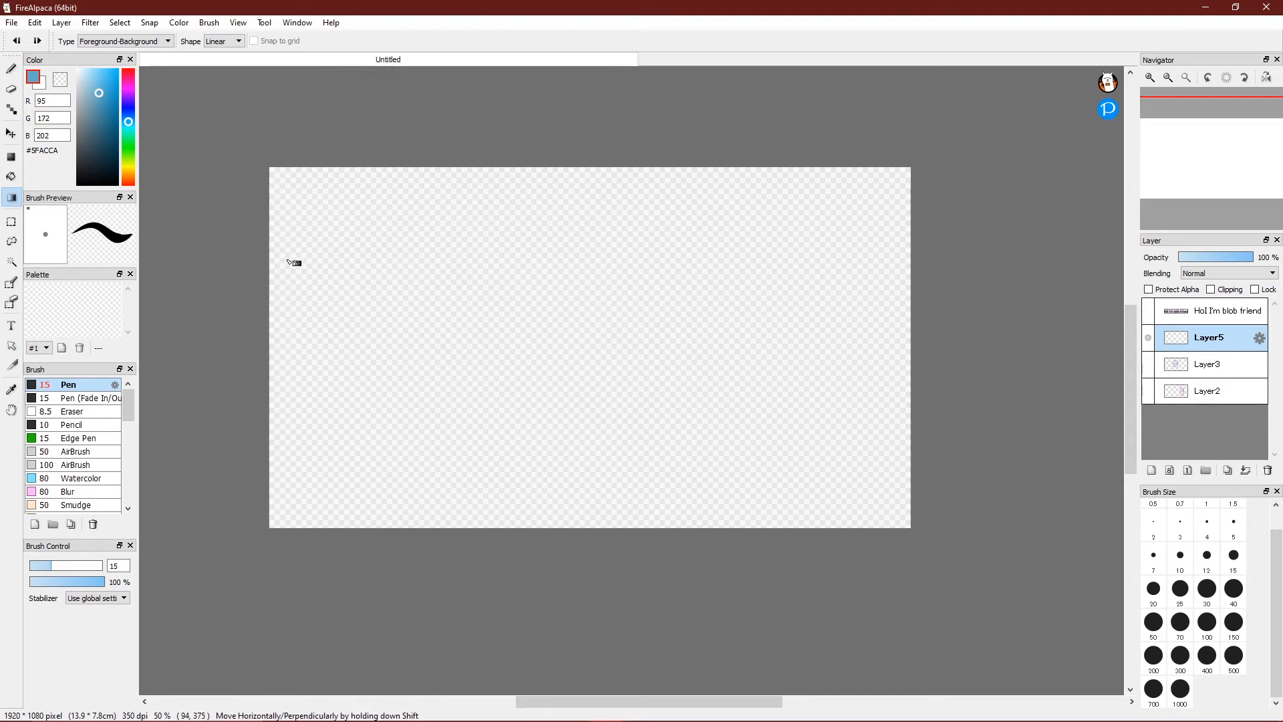
{"action": "left_click", "coordinate": [18, 67]}
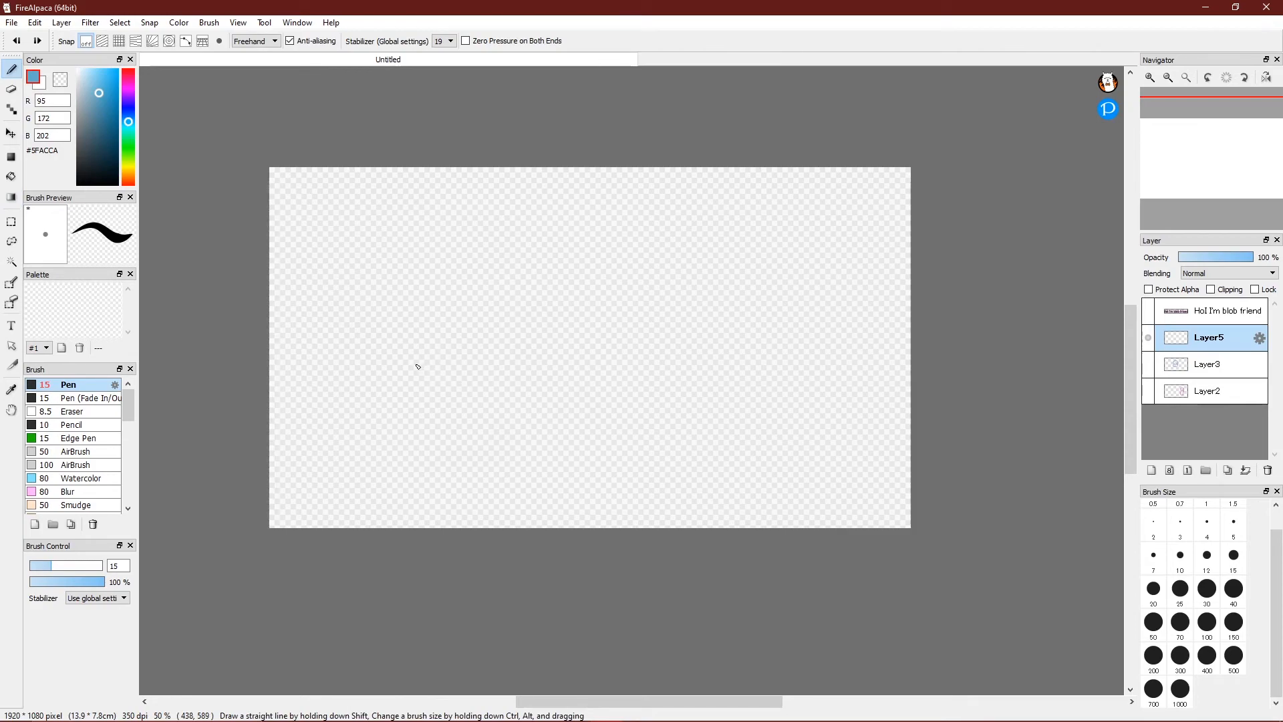
{"action": "left_click", "coordinate": [1154, 520]}
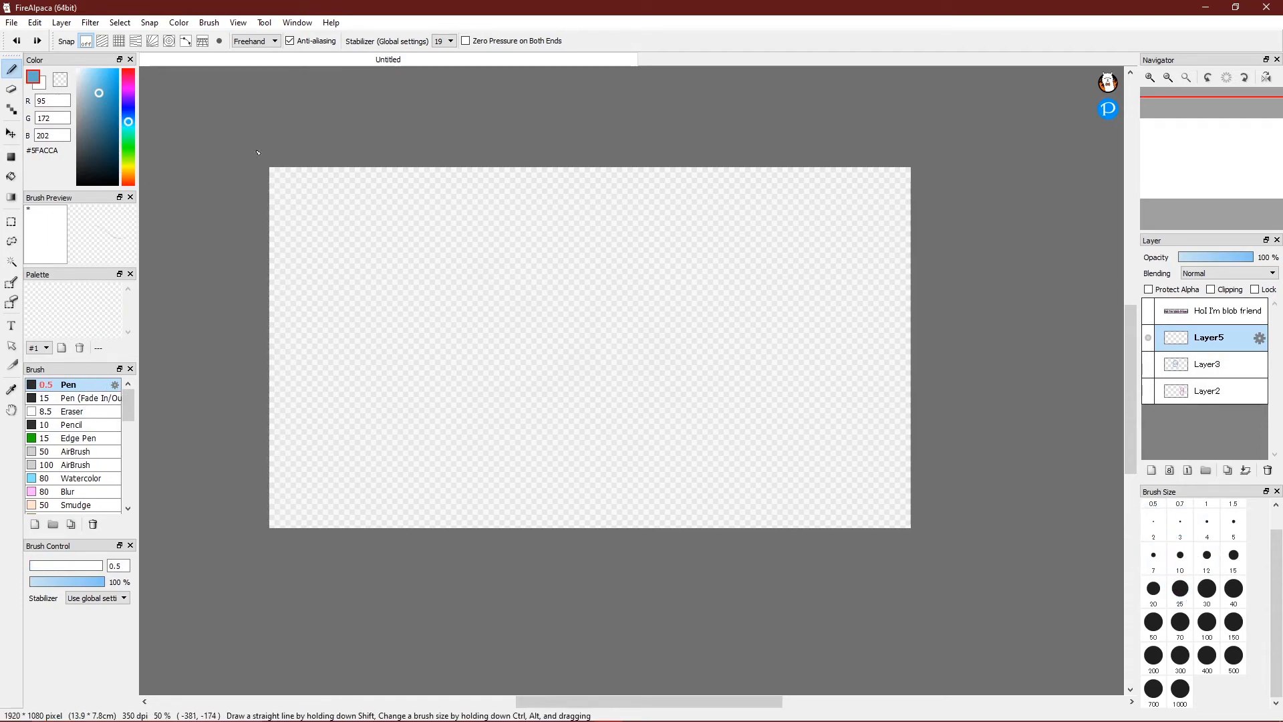
{"action": "mouse_move", "coordinate": [133, 93]}
{"action": "left_mouse_down"}
{"action": "mouse_move", "coordinate": [99, 86]}
{"action": "mouse_move", "coordinate": [165, 111]}
{"action": "left_mouse_up"}
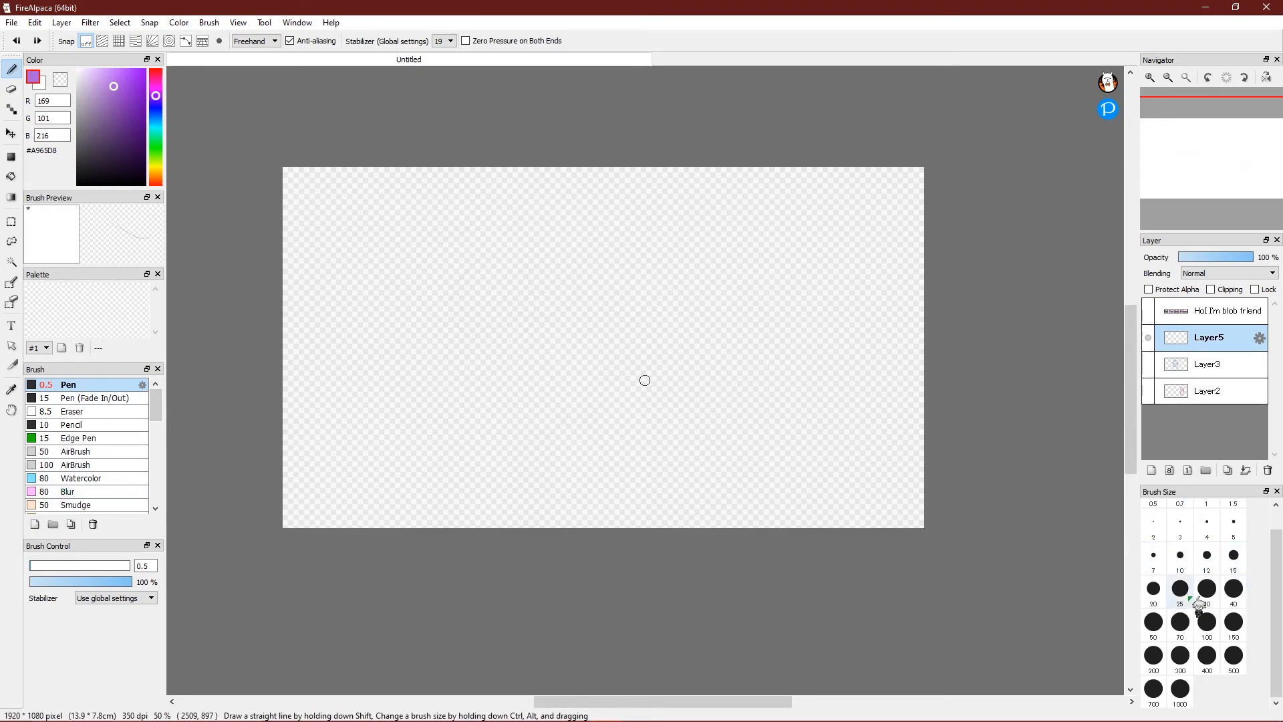
{"action": "left_click", "coordinate": [1154, 588]}
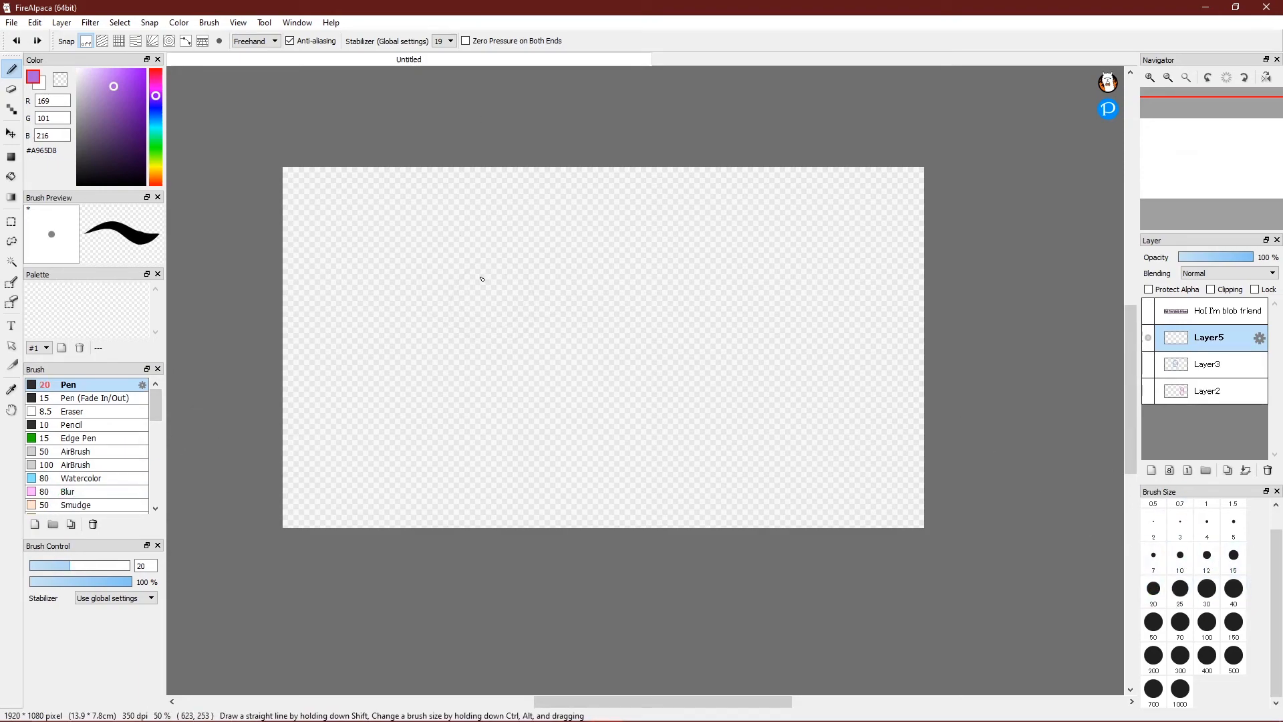
{"action": "left_click_drag", "start_coordinate": [460, 250], "coordinate": [421, 251]}
{"action": "mouse_move", "coordinate": [431, 346]}
{"action": "left_mouse_down"}
{"action": "mouse_move", "coordinate": [389, 398]}
{"action": "mouse_move", "coordinate": [495, 337]}
{"action": "left_mouse_up"}
{"action": "key", "text": "ctrl+z"}
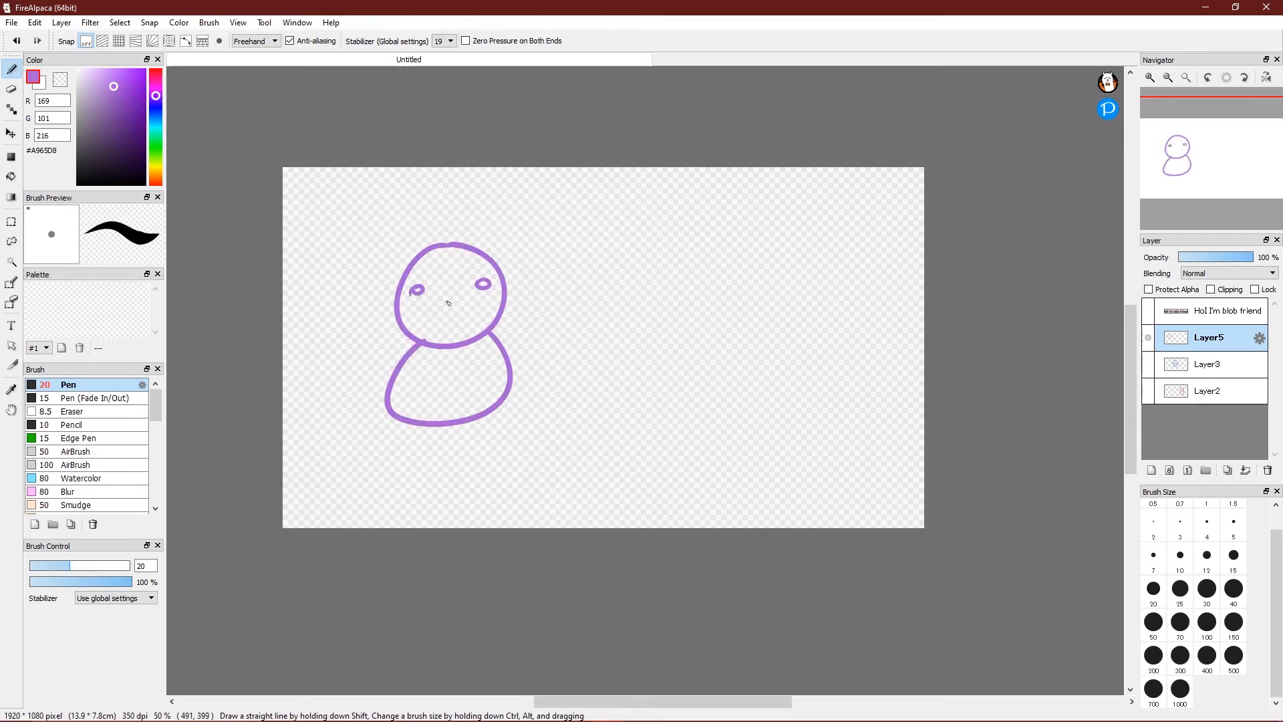
{"action": "left_click_drag", "start_coordinate": [119, 83], "coordinate": [109, 69]}
{"action": "left_click", "coordinate": [11, 177]}
{"action": "left_click", "coordinate": [1152, 470]}
{"action": "left_click_drag", "start_coordinate": [1191, 340], "coordinate": [1195, 371]}
{"action": "left_click", "coordinate": [449, 382]}
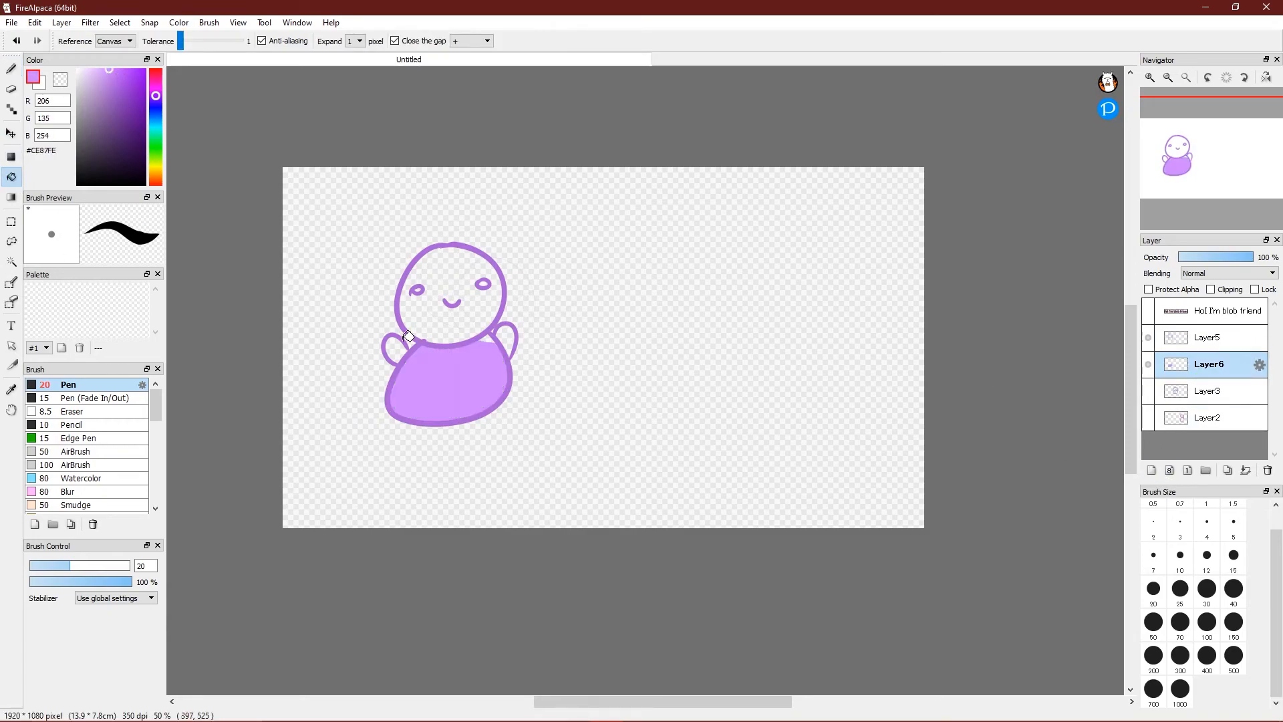
{"action": "left_click", "coordinate": [394, 349]}
{"action": "left_click", "coordinate": [492, 300]}
{"action": "left_click", "coordinate": [447, 287]}
{"action": "left_click", "coordinate": [12, 69]}
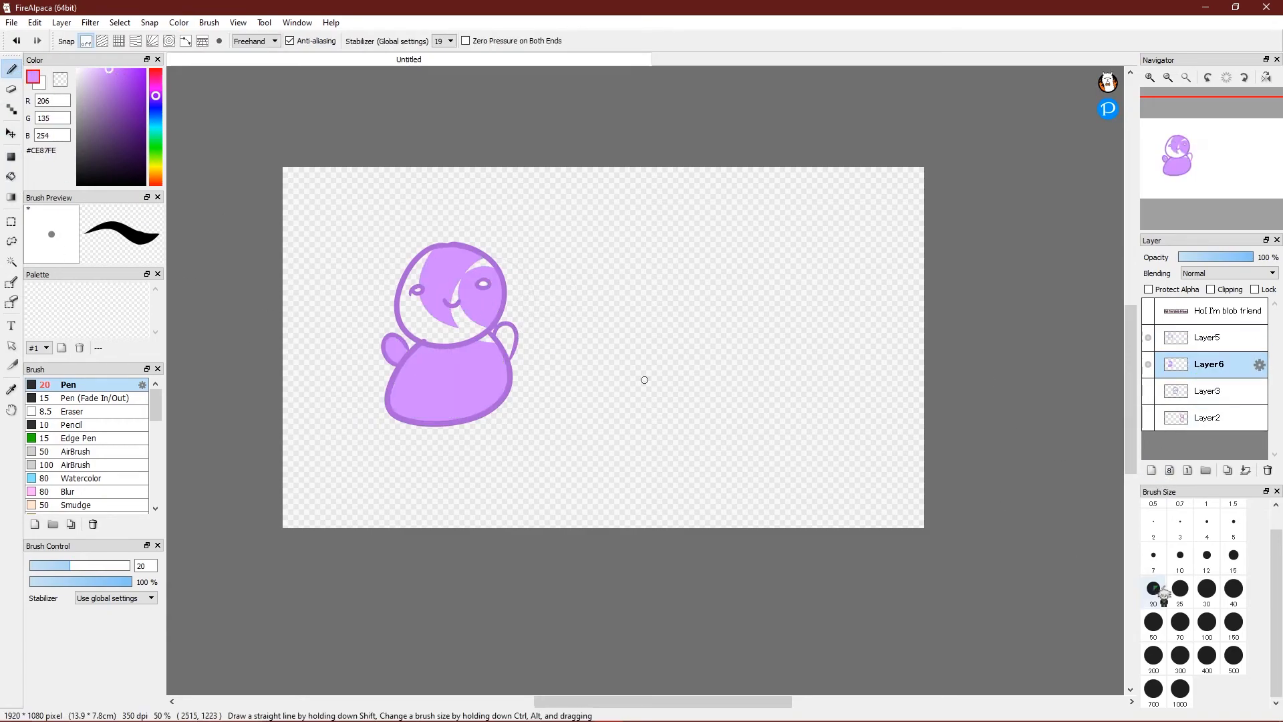
{"action": "left_click", "coordinate": [1234, 622]}
{"action": "mouse_move", "coordinate": [424, 314]}
{"action": "left_mouse_down"}
{"action": "mouse_move", "coordinate": [471, 303]}
{"action": "mouse_move", "coordinate": [516, 348]}
{"action": "left_mouse_up"}
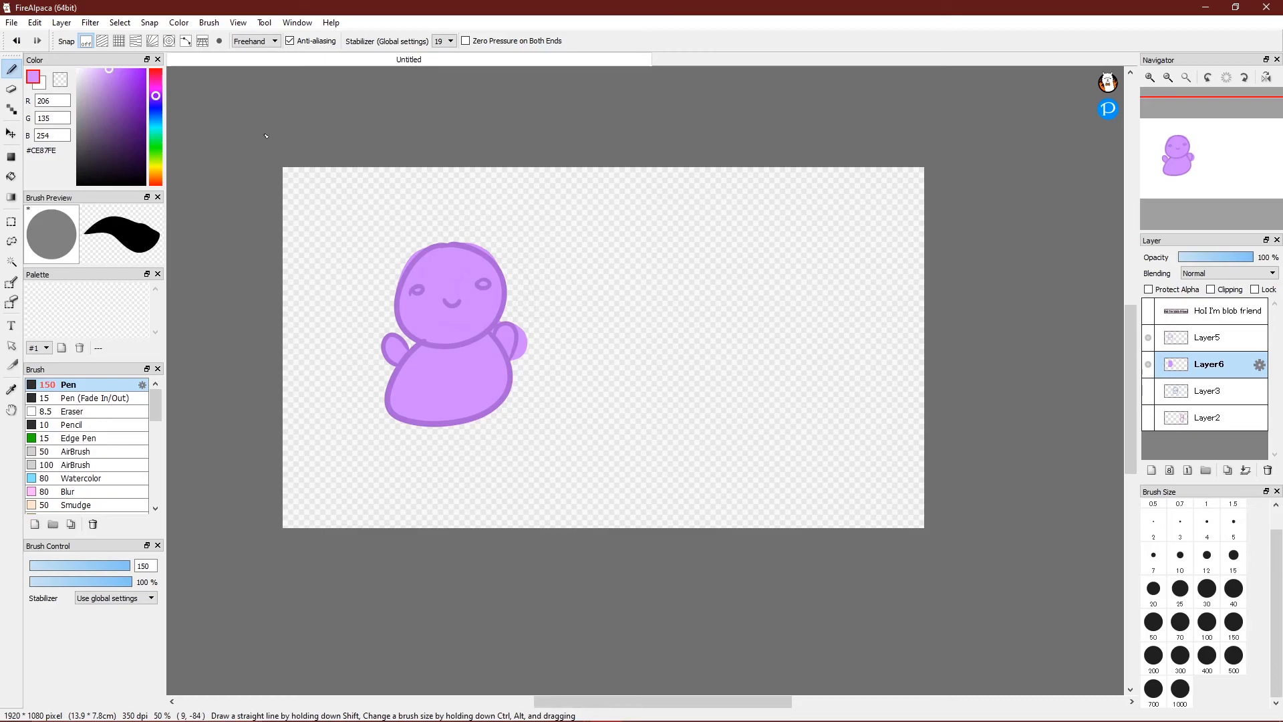
Use File > Save to store the drawing as Hi Tutorial People.mdp in the Artwork folder.
{"action": "left_click", "coordinate": [13, 23]}
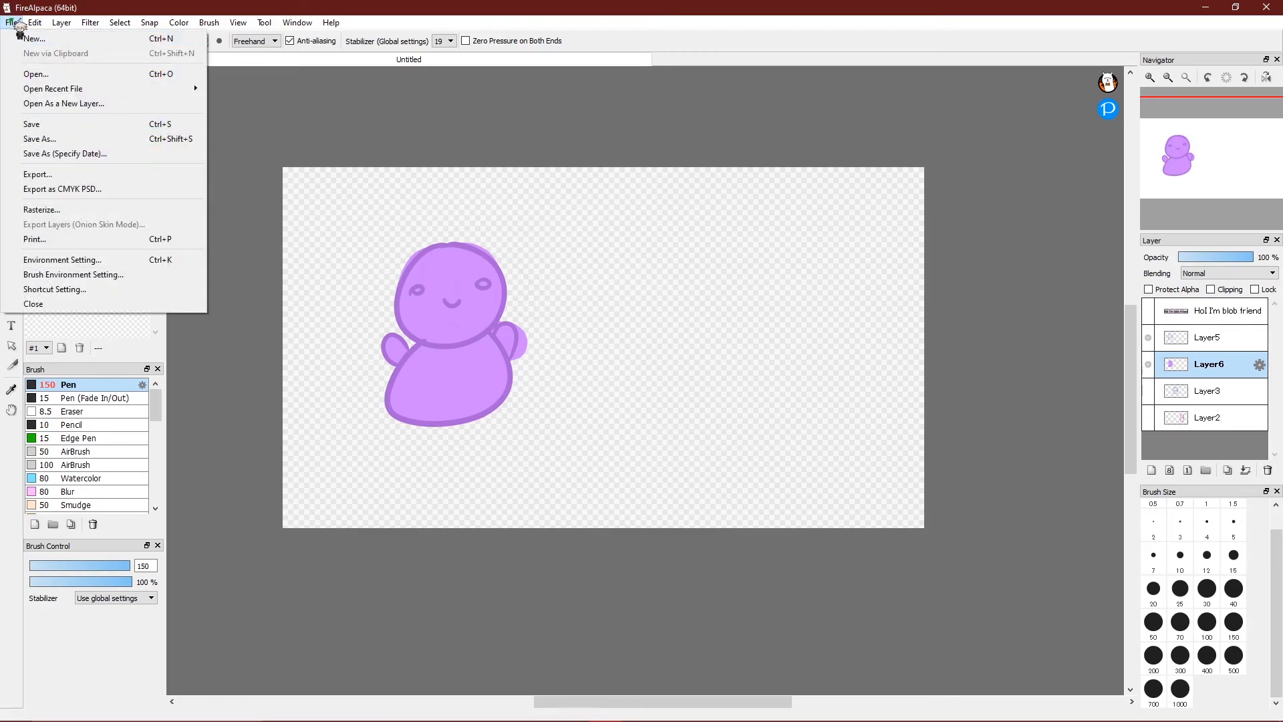
{"action": "left_click", "coordinate": [79, 127]}
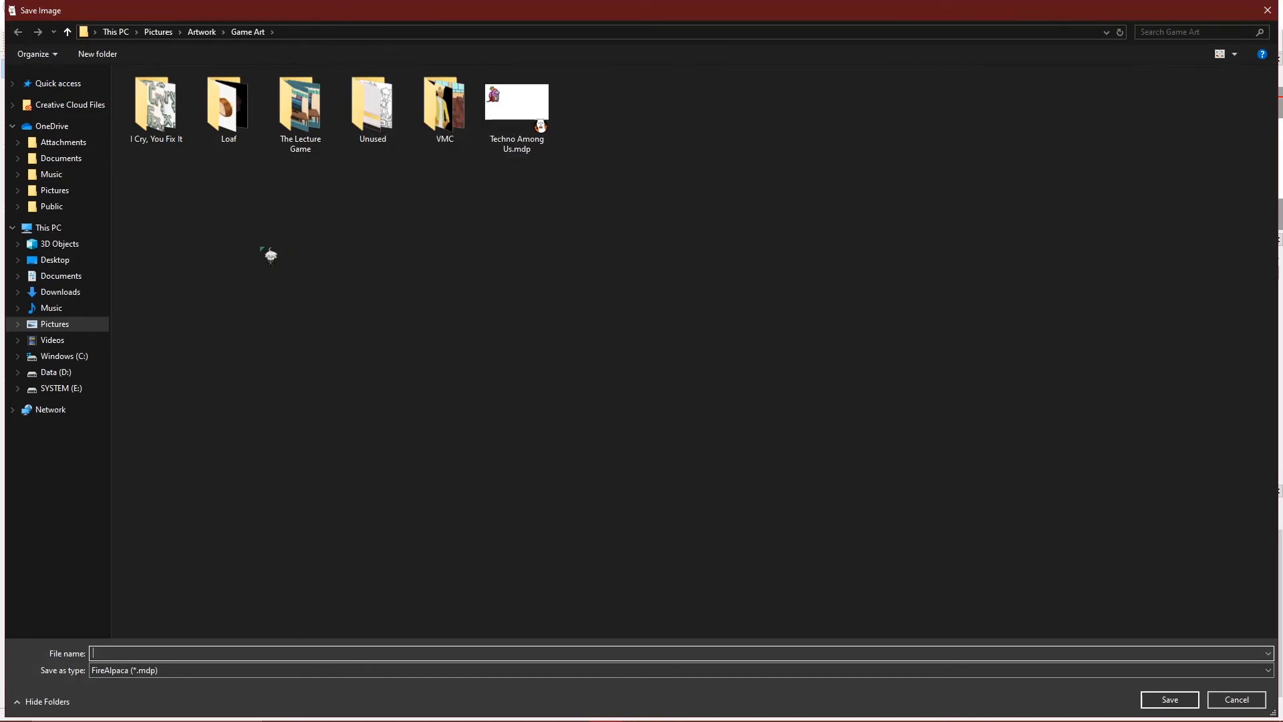
{"action": "left_click", "coordinate": [202, 31]}
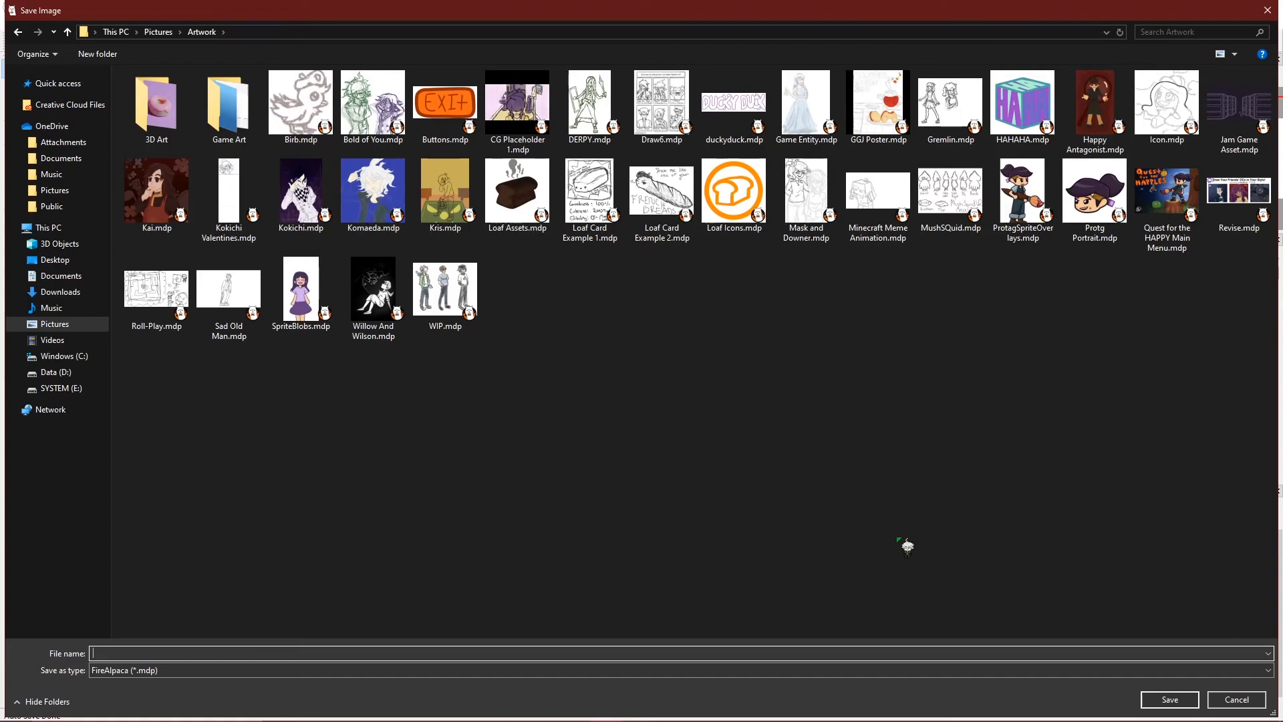
{"action": "type", "text": "Hi Tutorial People"}
{"action": "key", "text": "Return"}
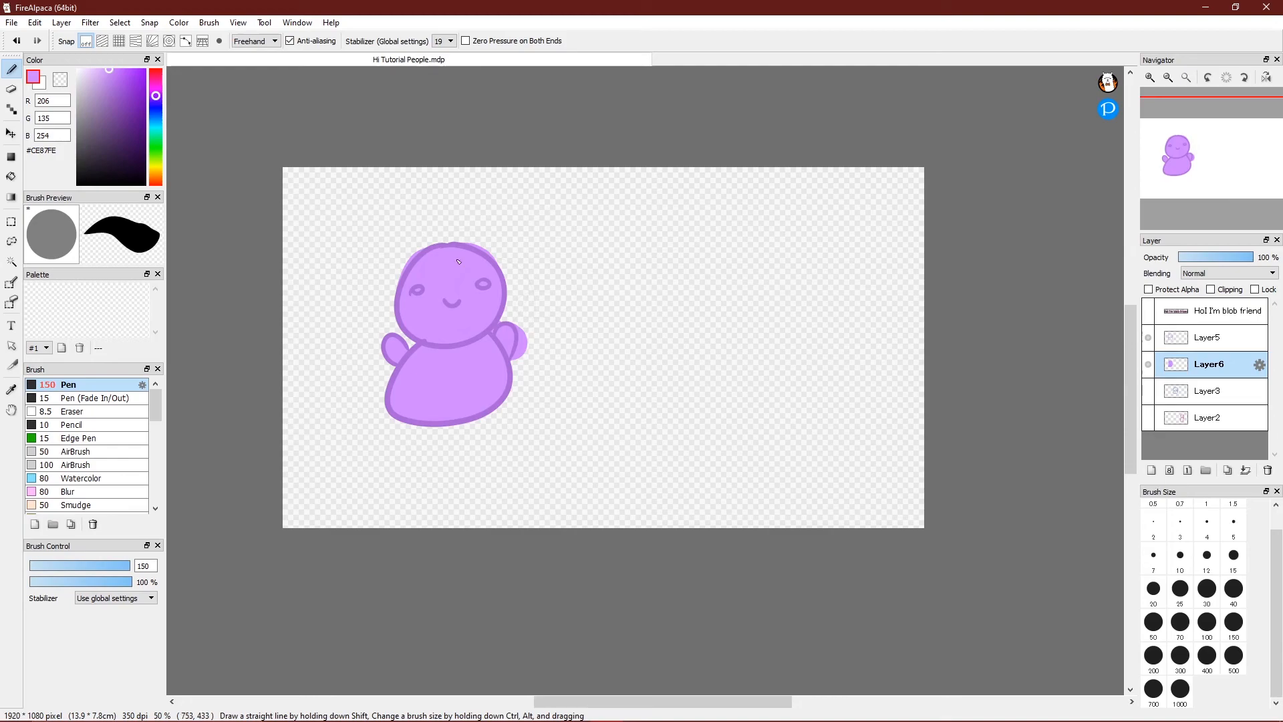
Open File > Export and choose PNG (Transparent PNG) as the file format.
{"action": "left_click", "coordinate": [12, 23]}
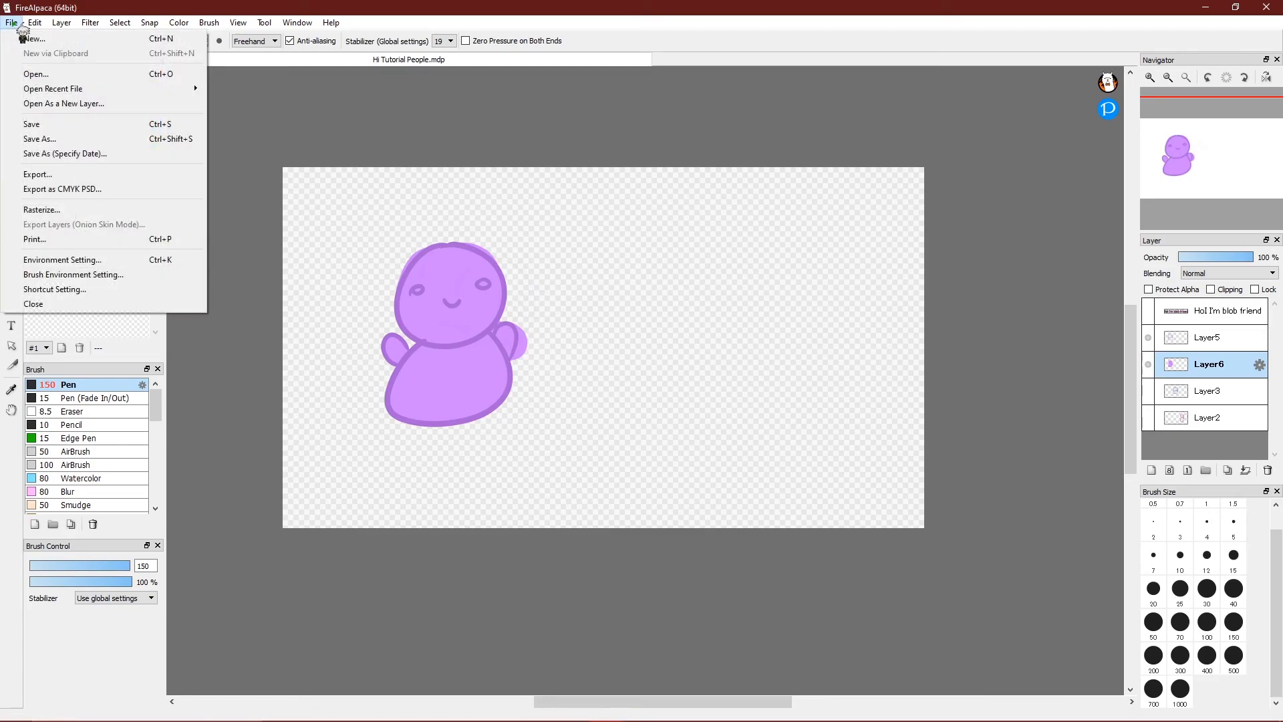
{"action": "left_click", "coordinate": [91, 178]}
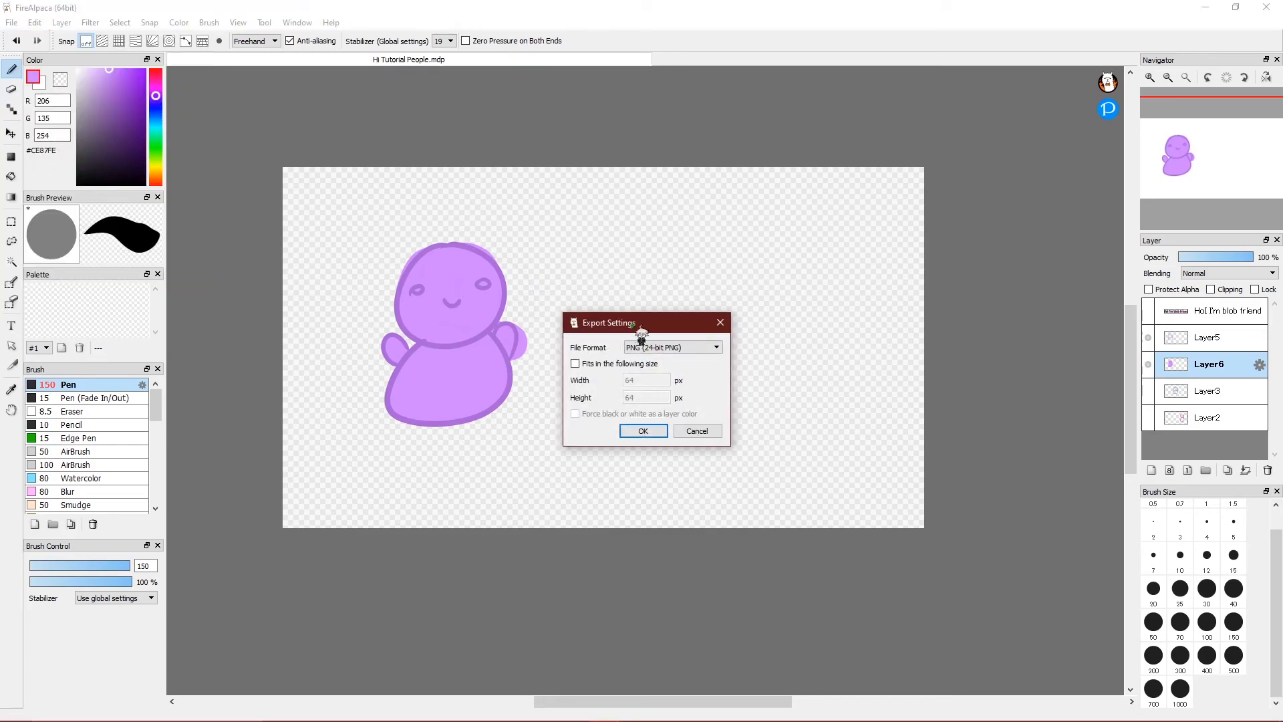
{"action": "left_click", "coordinate": [682, 349]}
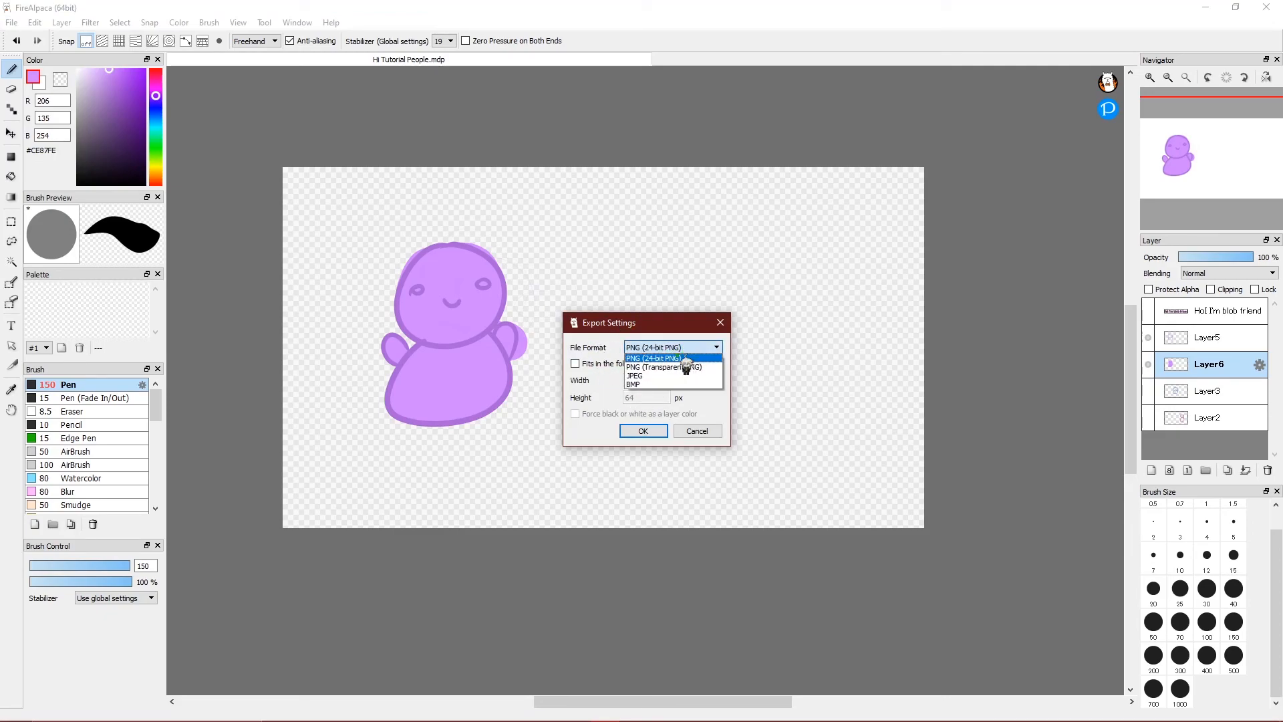
{"action": "left_click", "coordinate": [691, 367]}
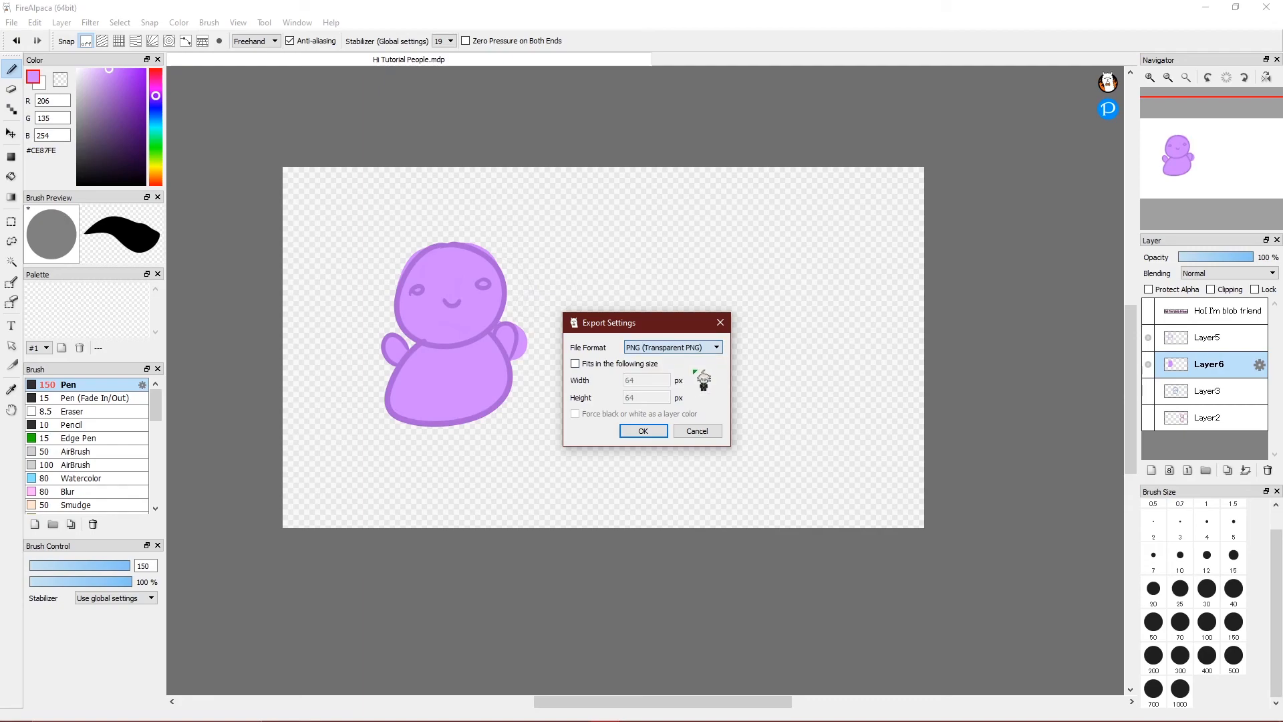
{"action": "left_click", "coordinate": [688, 347]}
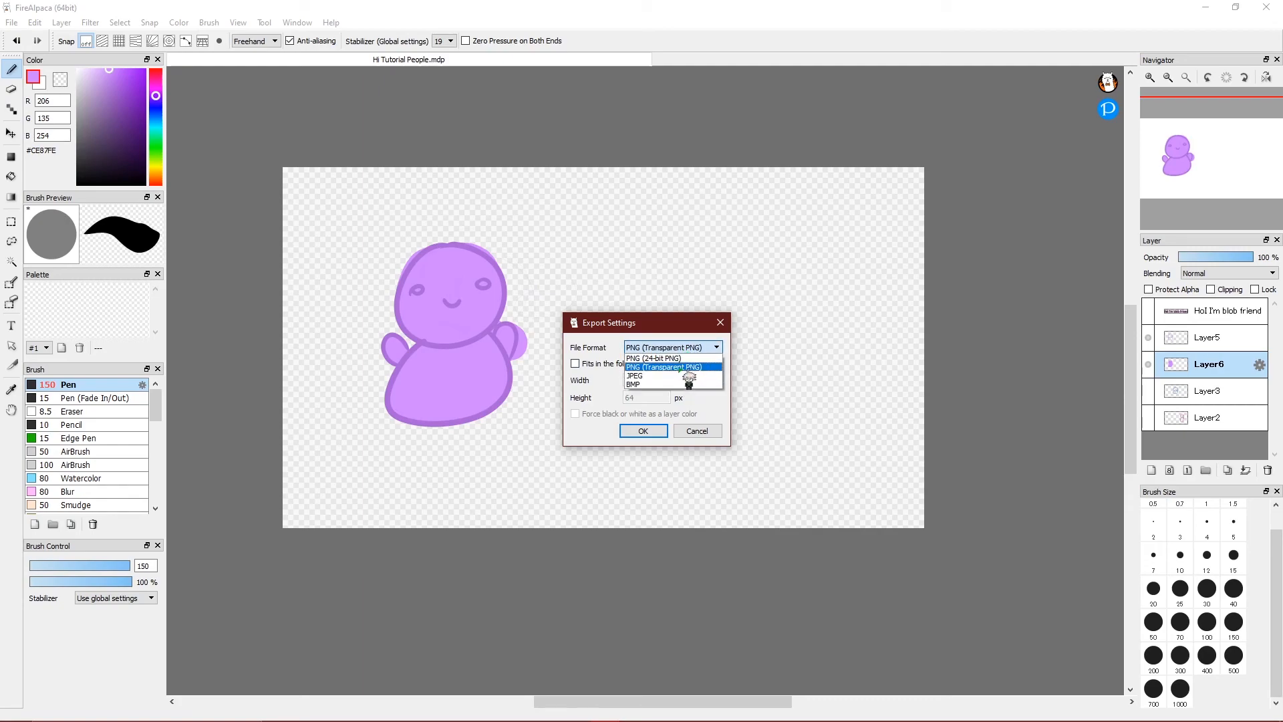
{"action": "left_click", "coordinate": [690, 367]}
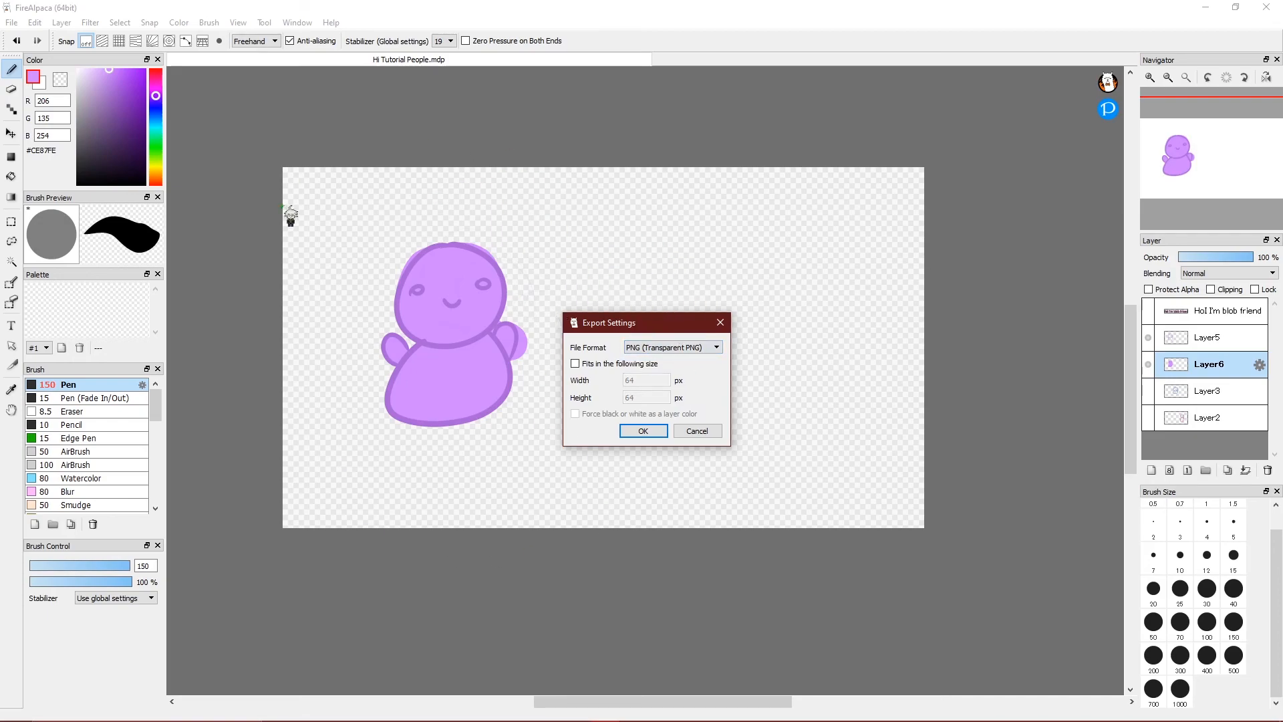
Compare the 24-bit PNG, JPEG and BMP formats, then return to Transparent PNG.
{"action": "left_click", "coordinate": [688, 349]}
{"action": "left_click", "coordinate": [688, 354]}
{"action": "left_click", "coordinate": [688, 354]}
{"action": "left_click", "coordinate": [687, 359]}
{"action": "left_click", "coordinate": [685, 348]}
{"action": "left_click", "coordinate": [691, 376]}
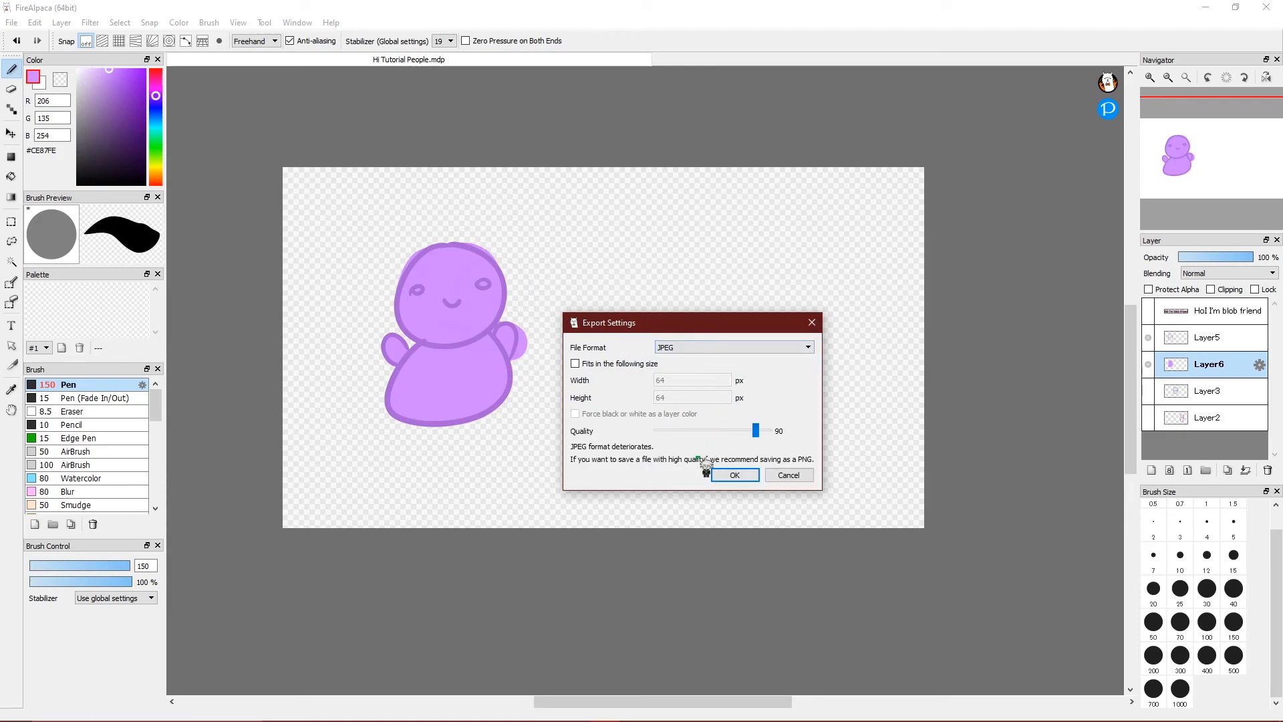
{"action": "left_click", "coordinate": [735, 347]}
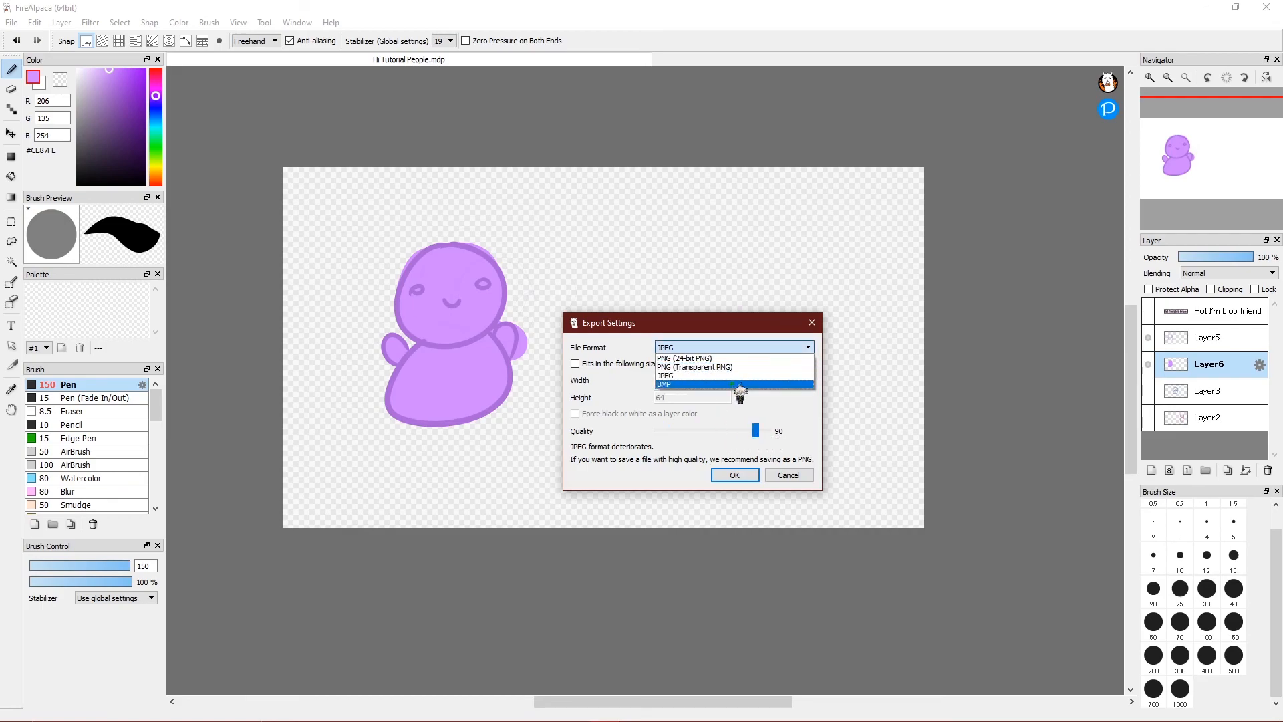
{"action": "left_click", "coordinate": [731, 385]}
{"action": "left_click", "coordinate": [695, 349]}
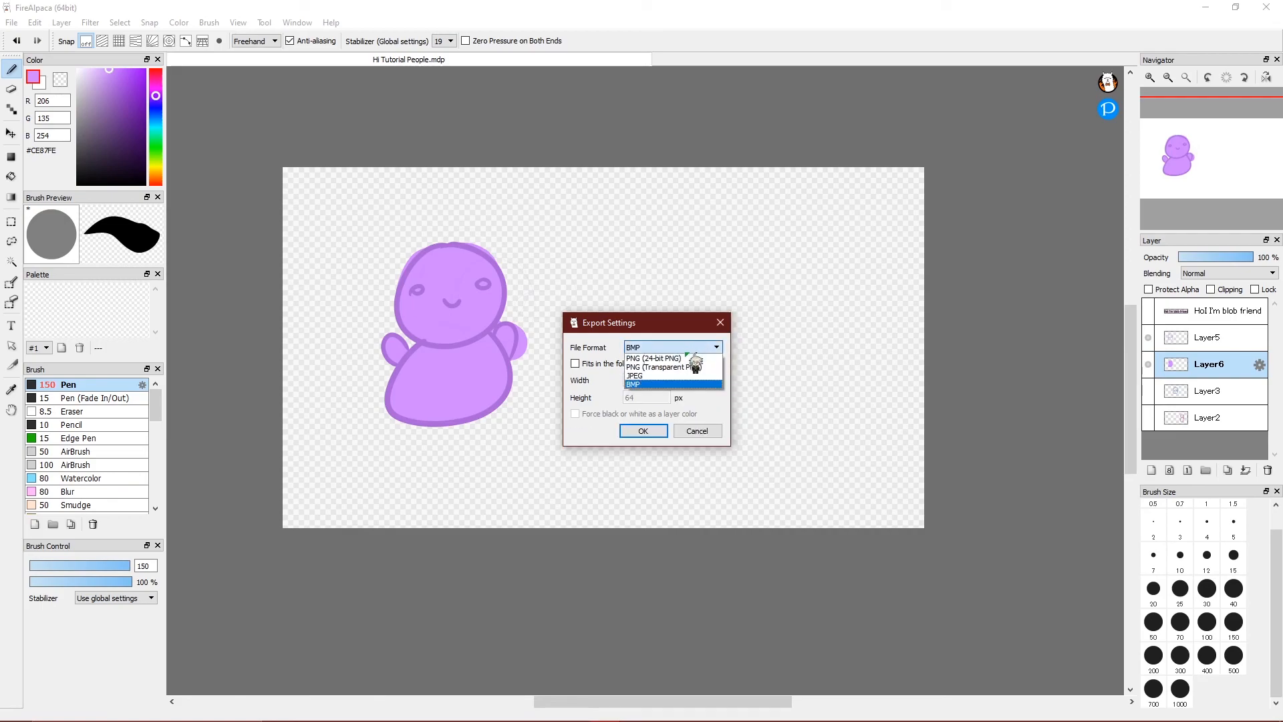
{"action": "left_click", "coordinate": [695, 367]}
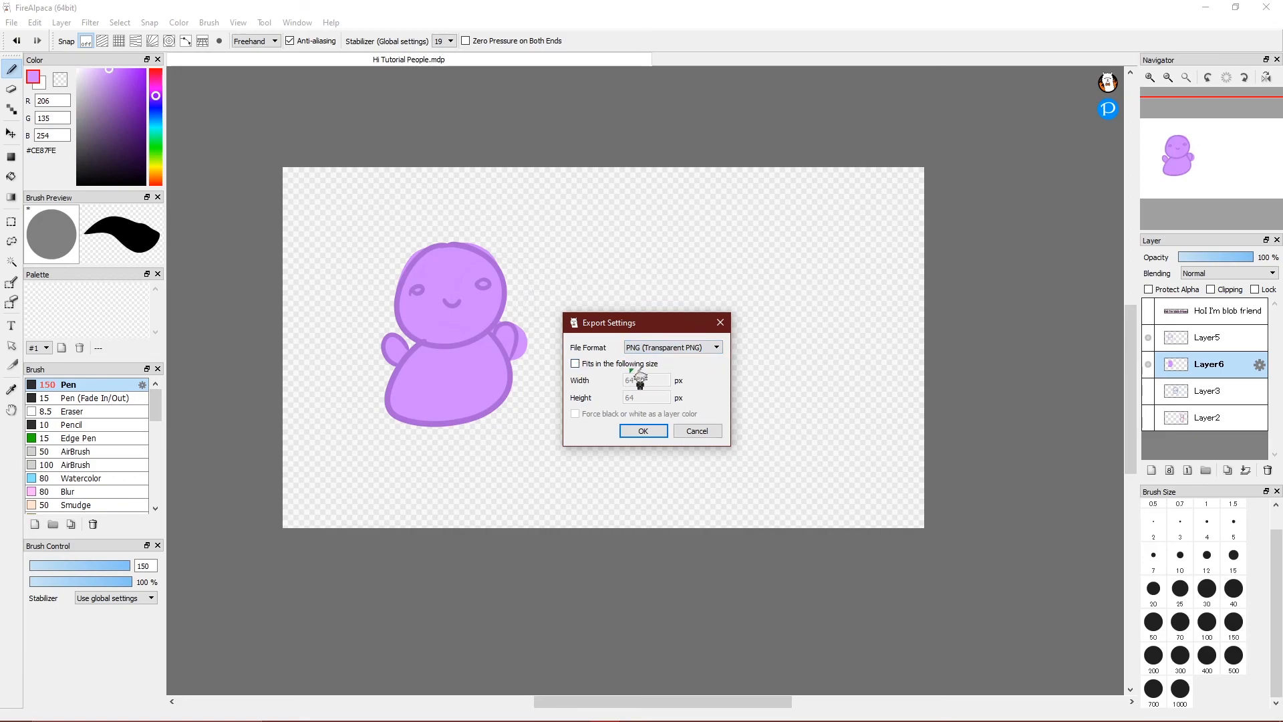
Confirm the export settings and save the PNG as Hi Blob.
{"action": "left_click", "coordinate": [652, 433]}
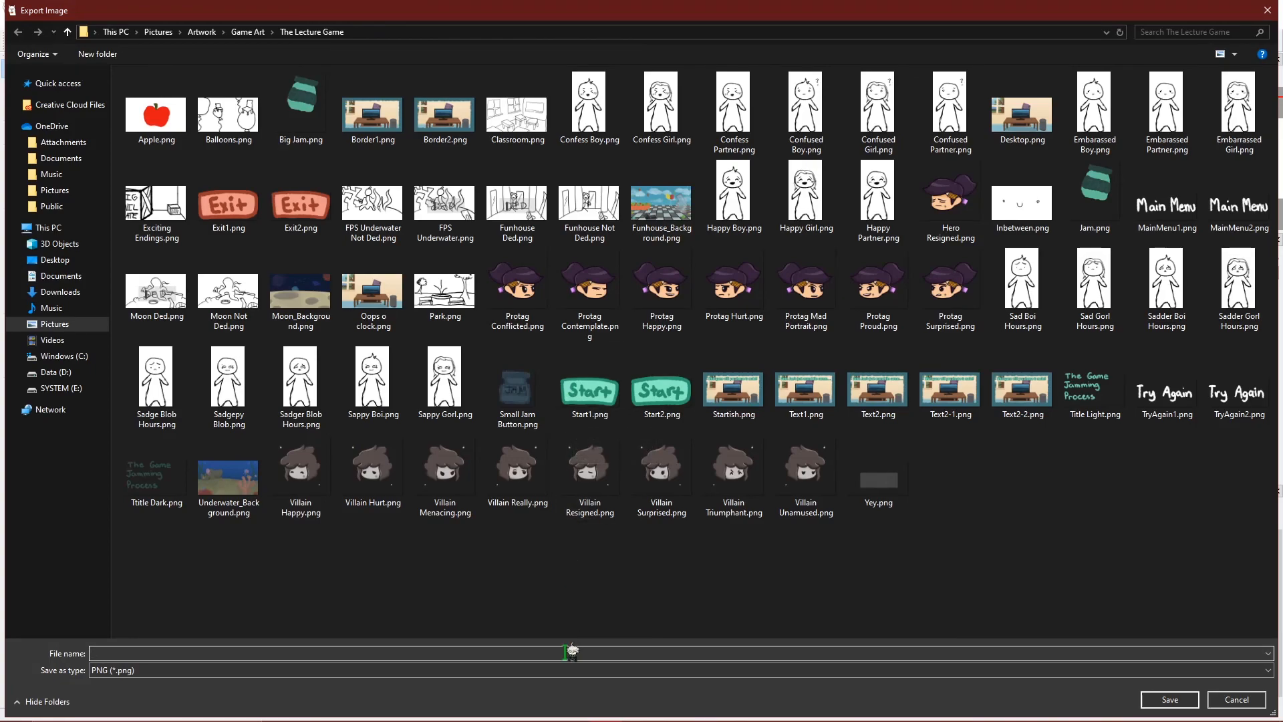
{"action": "type", "text": "Hi Blob"}
{"action": "key", "text": "Return"}
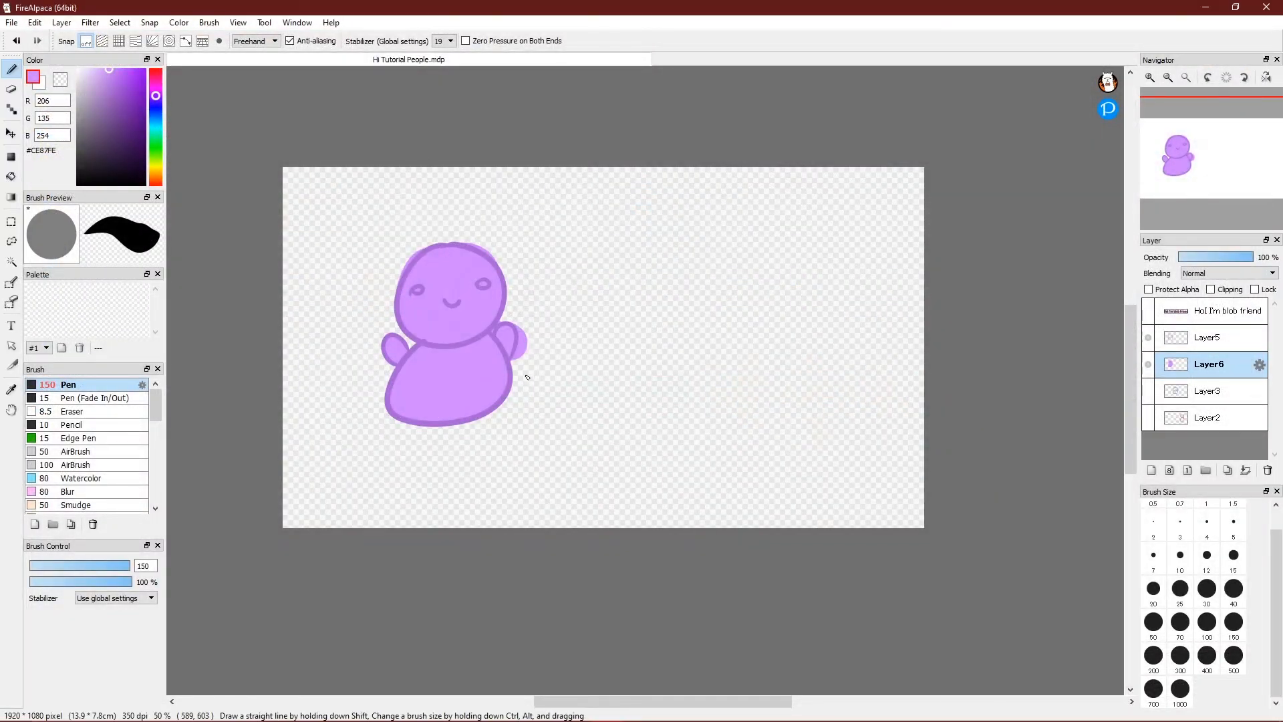
{"action": "mouse_move", "coordinate": [538, 719]}
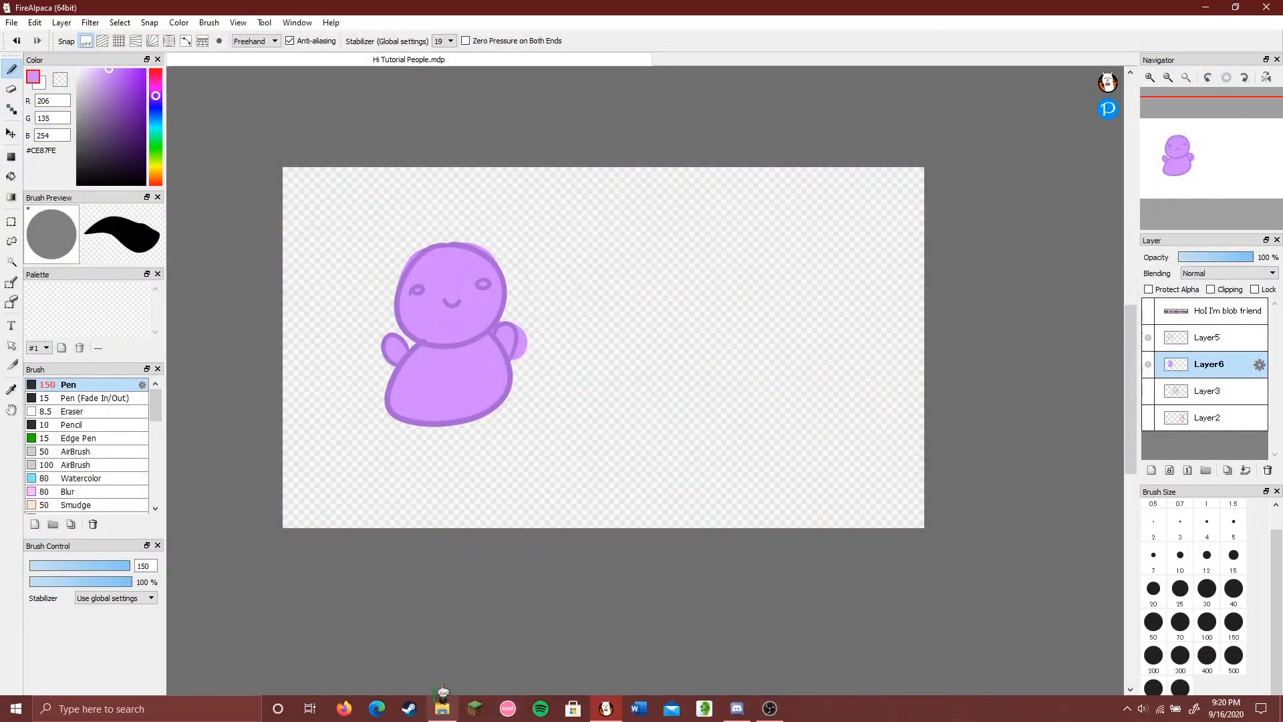
{"action": "left_click", "coordinate": [442, 712]}
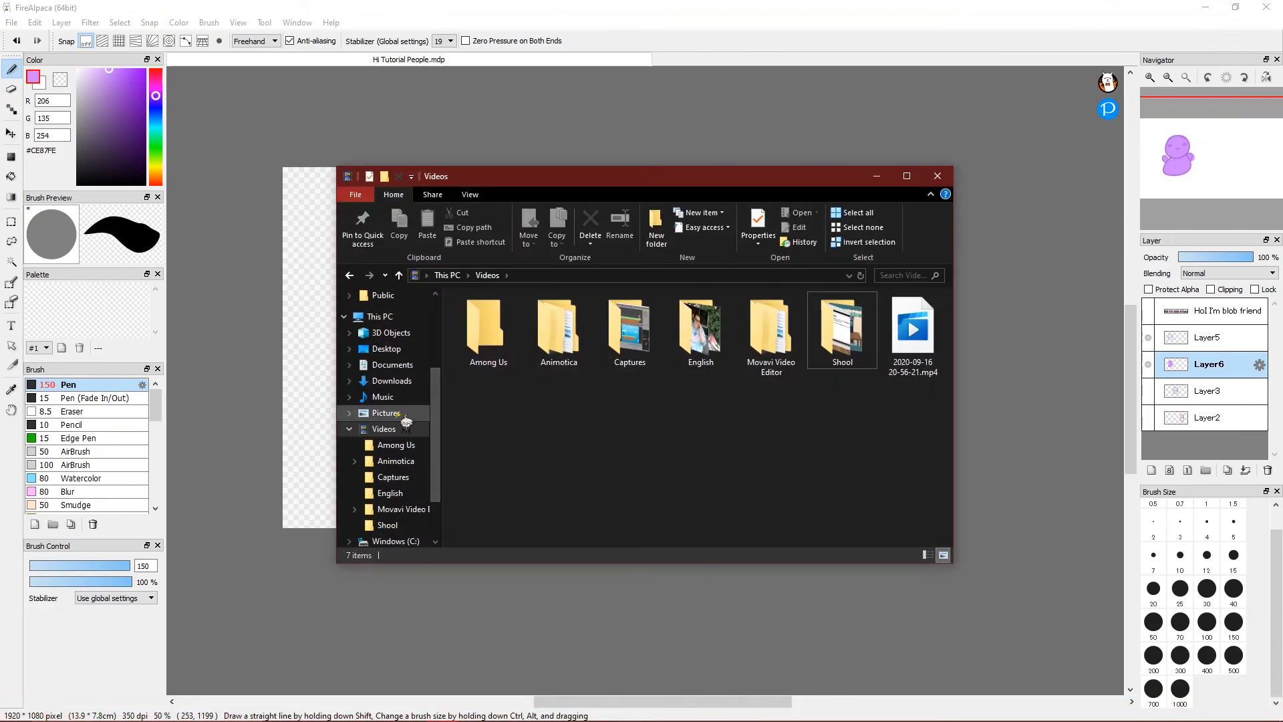
{"action": "left_click", "coordinate": [387, 415]}
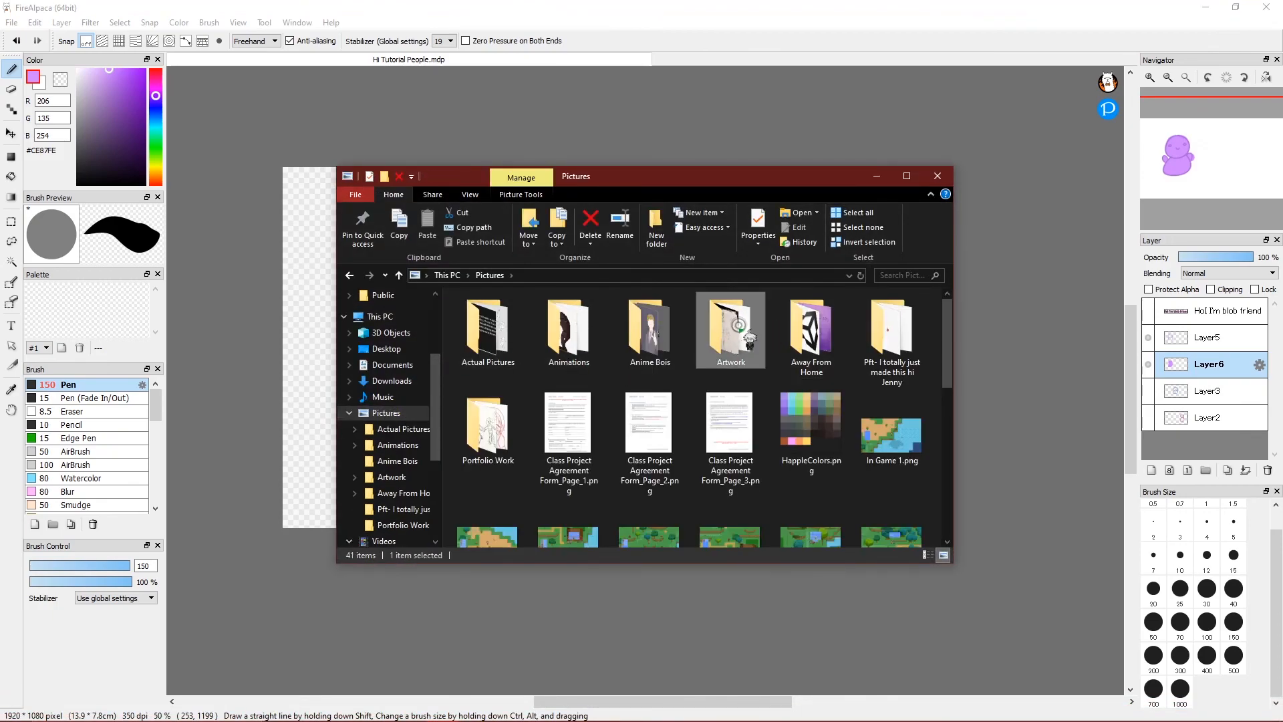
{"action": "double_click", "coordinate": [731, 331]}
{"action": "double_click", "coordinate": [599, 362]}
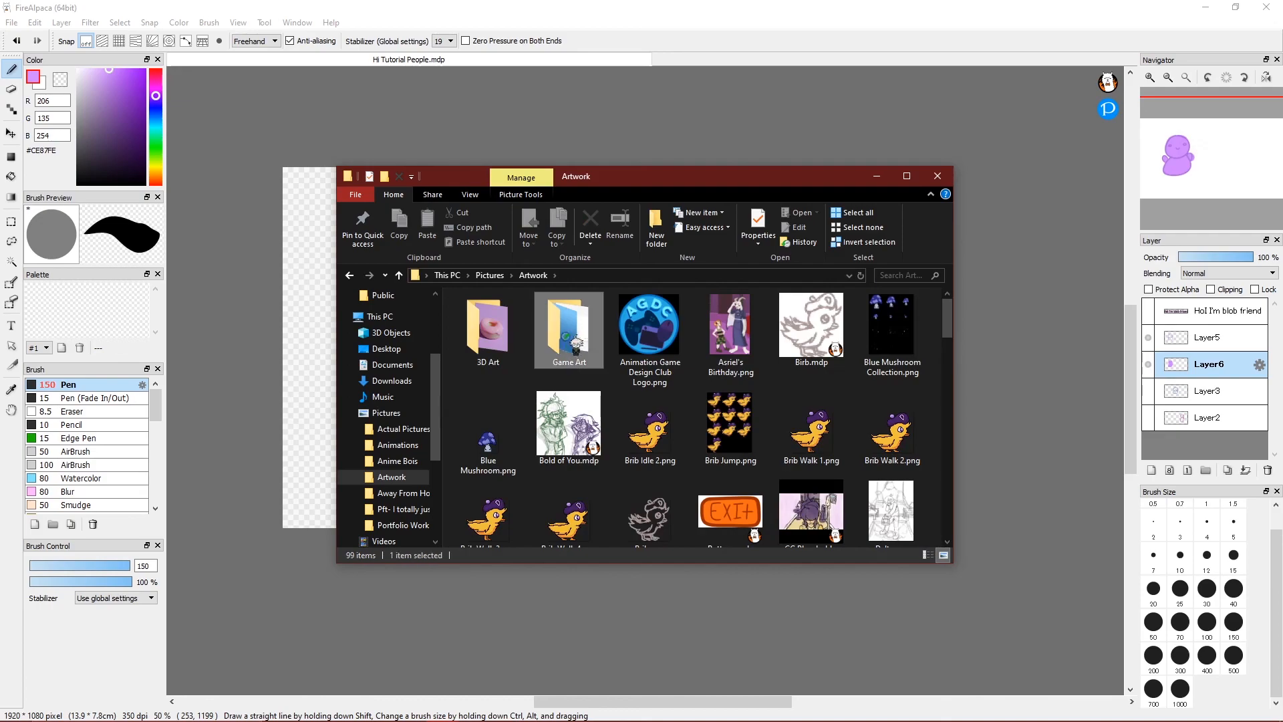
{"action": "double_click", "coordinate": [652, 348]}
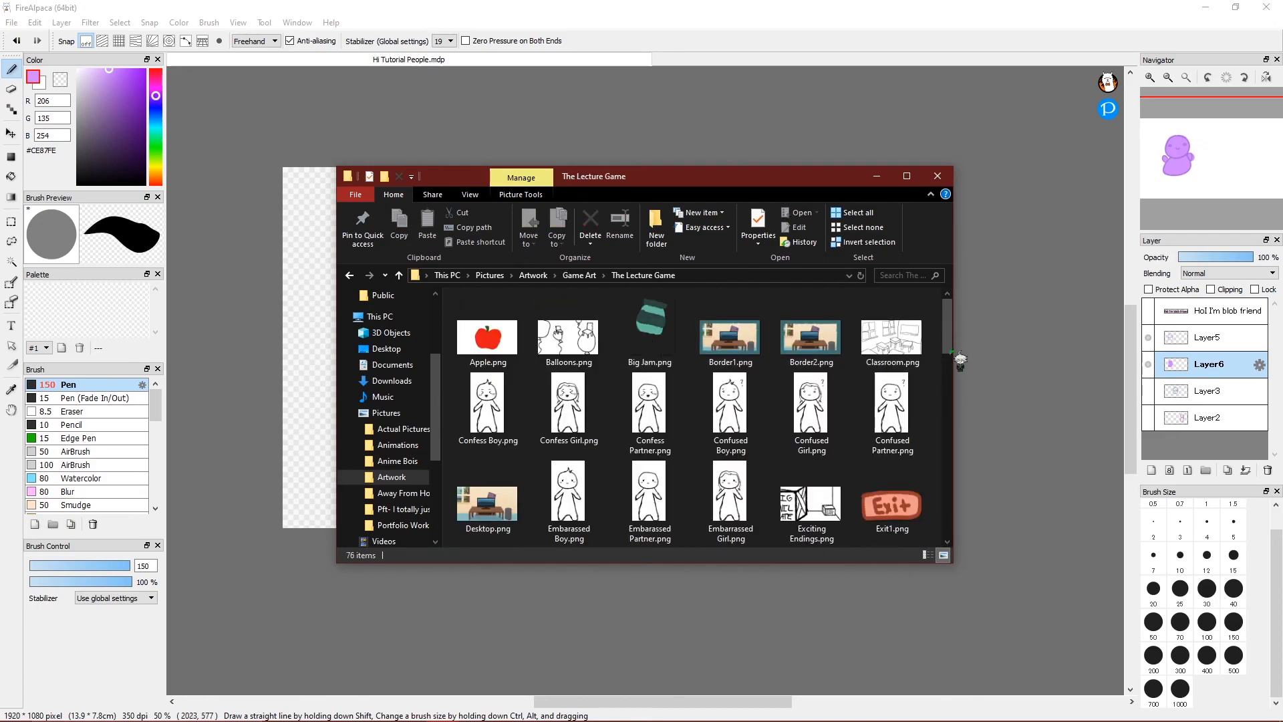
{"action": "scroll", "coordinate": [841, 347], "scroll_direction": "down", "scroll_amount": 5}
{"action": "double_click", "coordinate": [812, 334]}
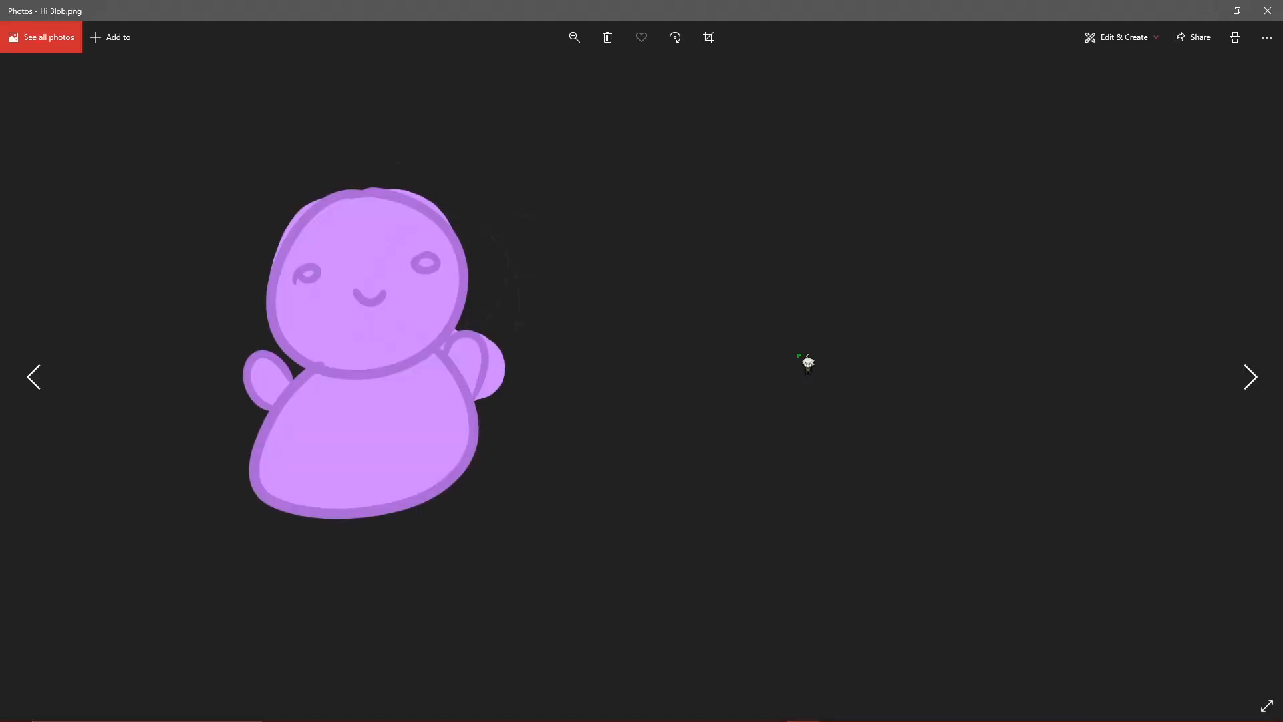
{"action": "left_click", "coordinate": [797, 353]}
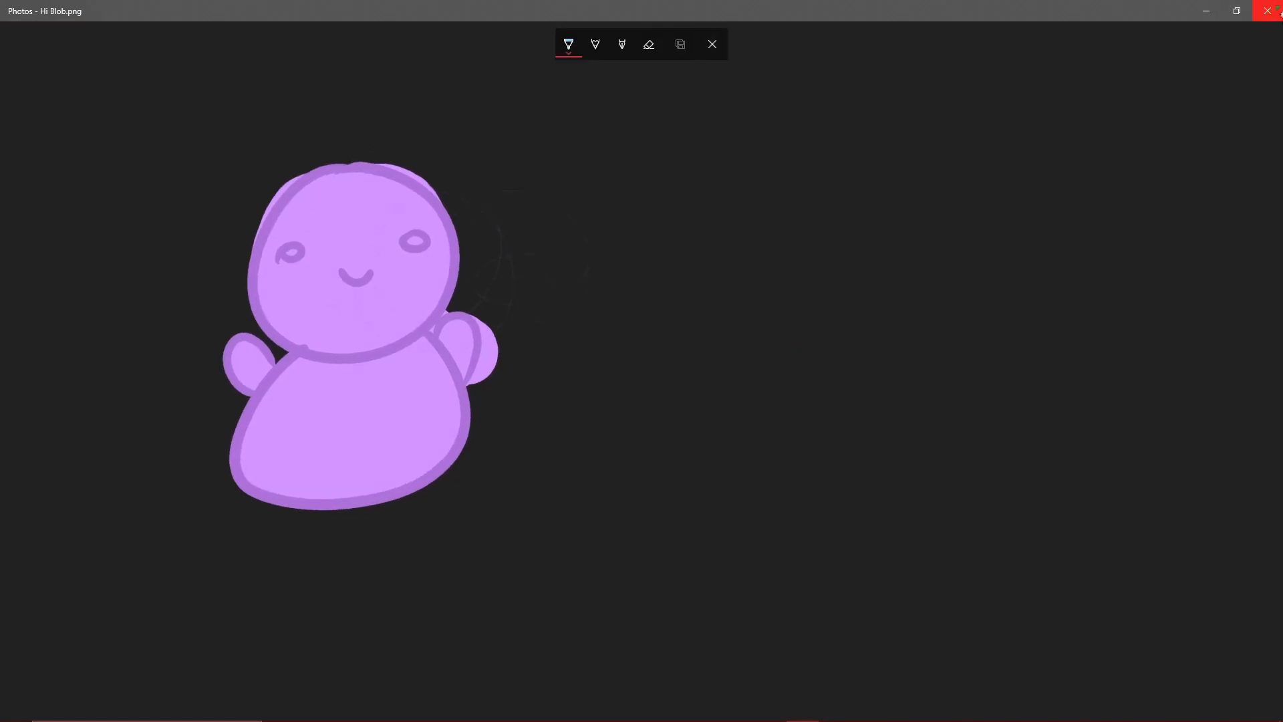
{"action": "left_click", "coordinate": [1268, 11]}
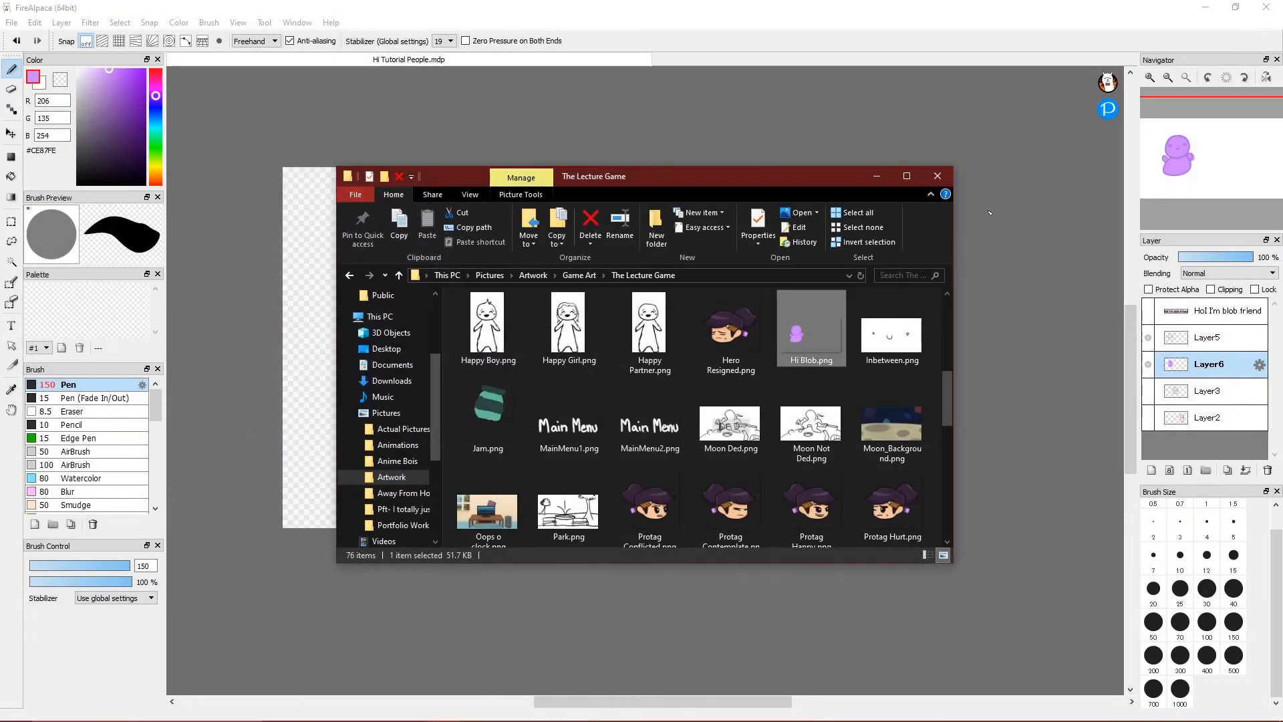
{"action": "left_click", "coordinate": [924, 175]}
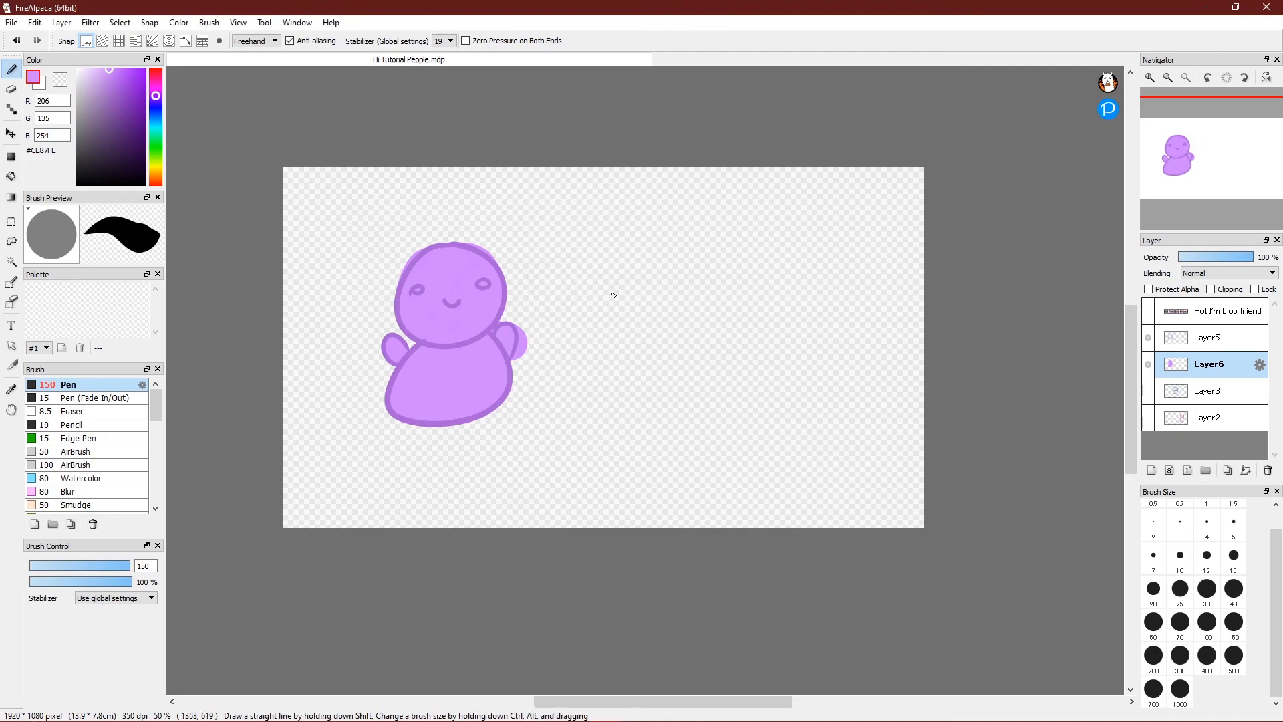